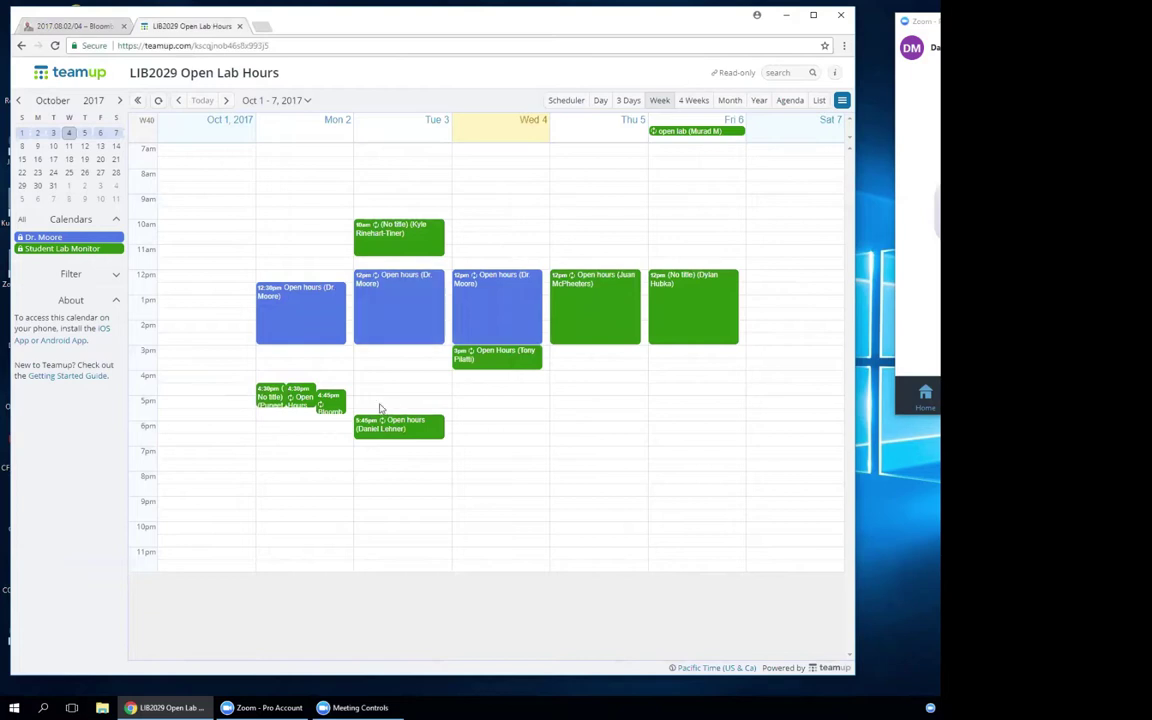
# Return from the Teamup lab-hours calendar to the Bloomberg 4 All slides
pyautogui.click(21, 45)
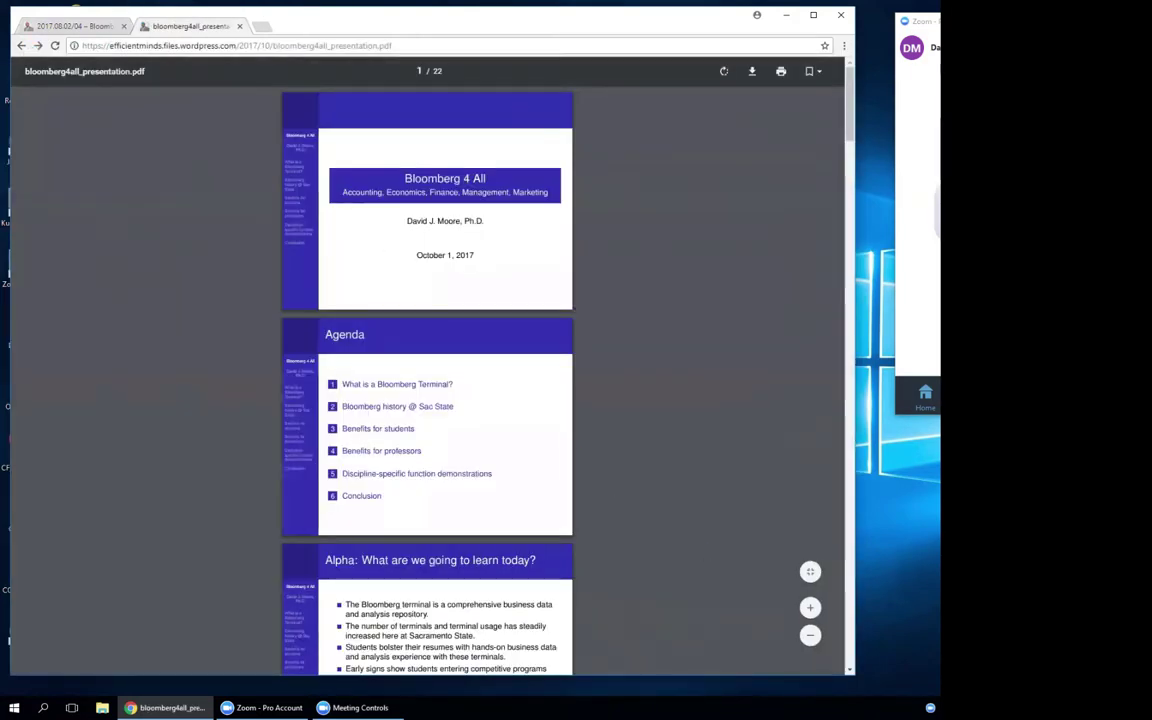
# Fit the slides to the window, page to slide 10 (Education, job placement, stay current), and open a new tab
pyautogui.click(810, 574)
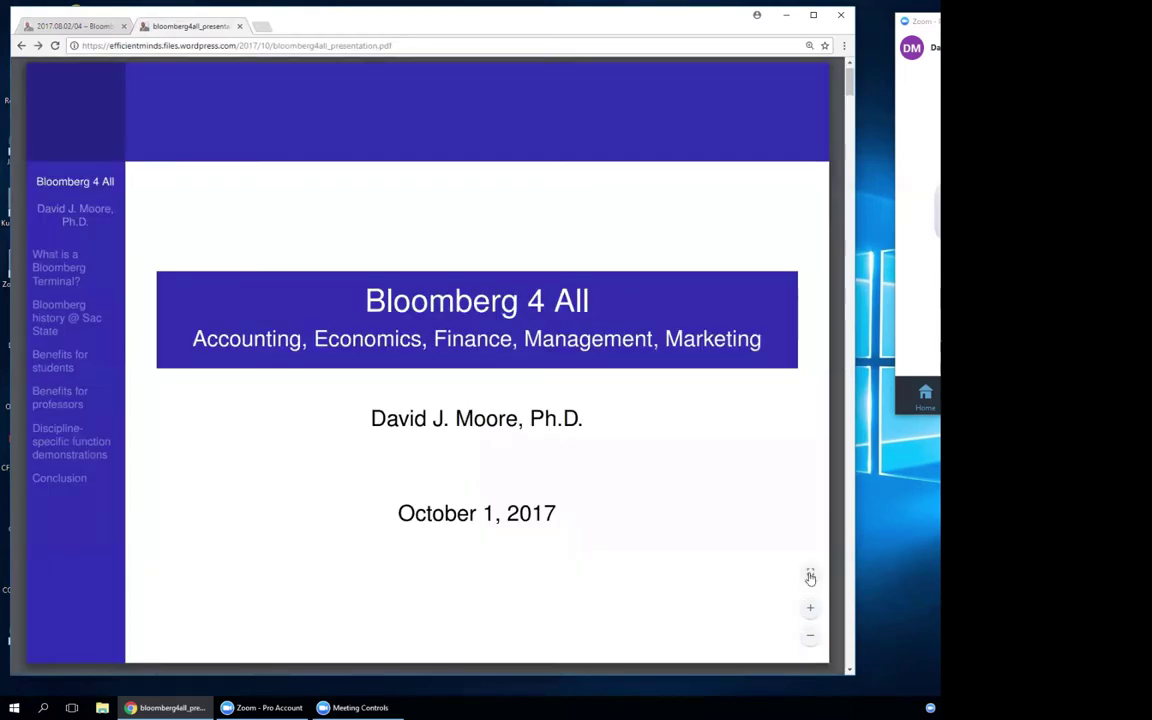
pyautogui.press('Right')
pyautogui.press('Right')
pyautogui.press('Right')
pyautogui.press('Right')
pyautogui.press('Right')
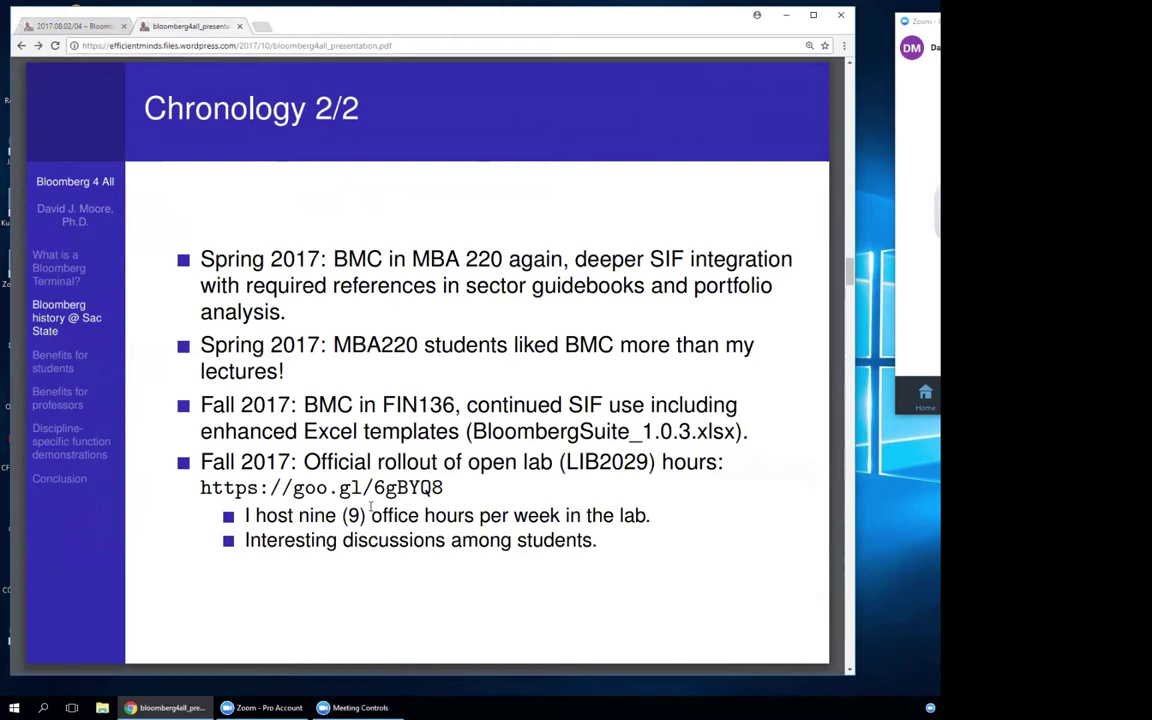
pyautogui.press('pagedown')
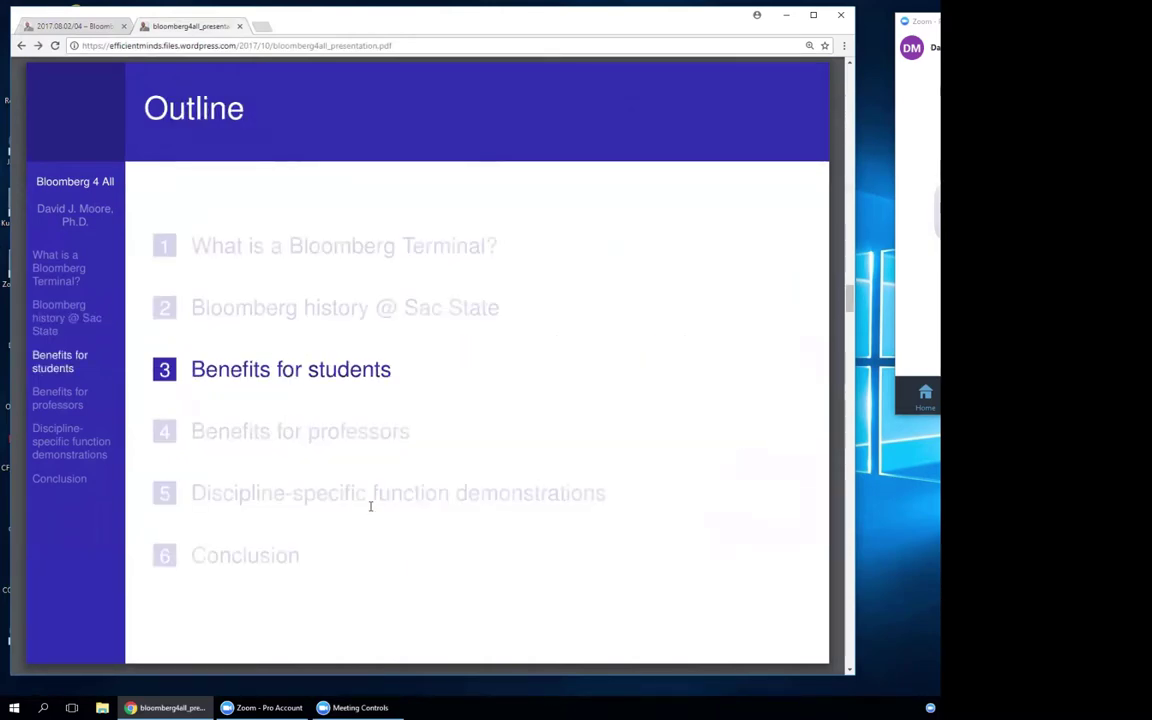
pyautogui.press('pagedown')
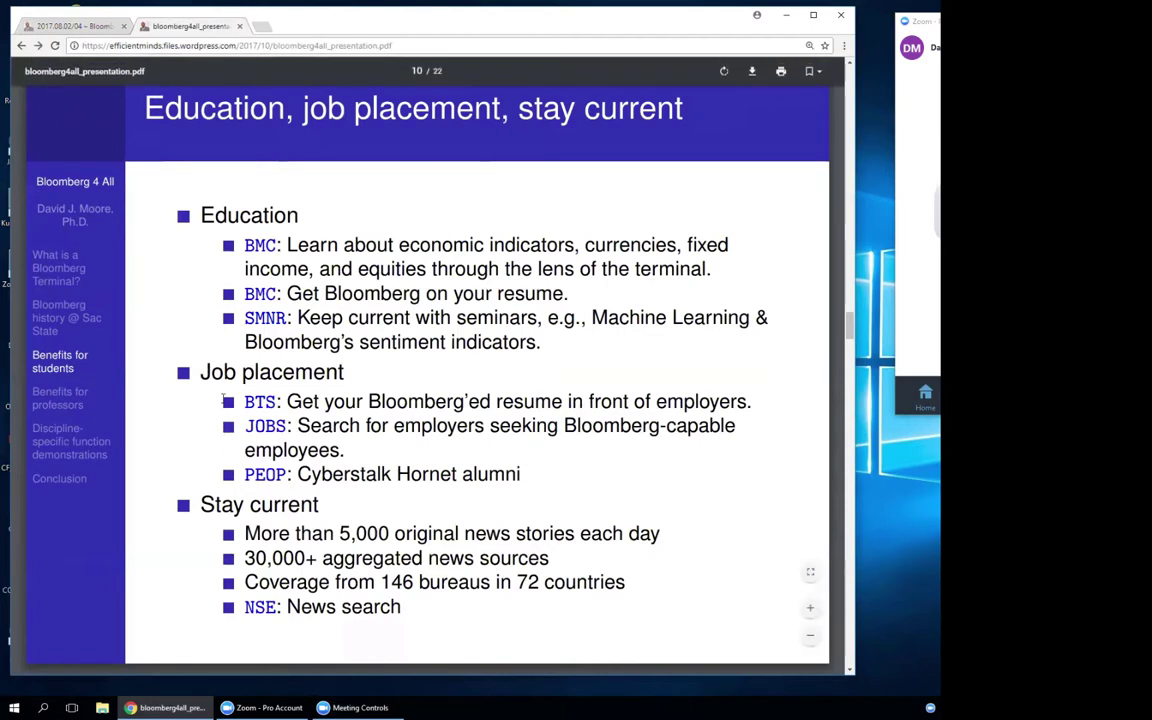
pyautogui.click(259, 28)
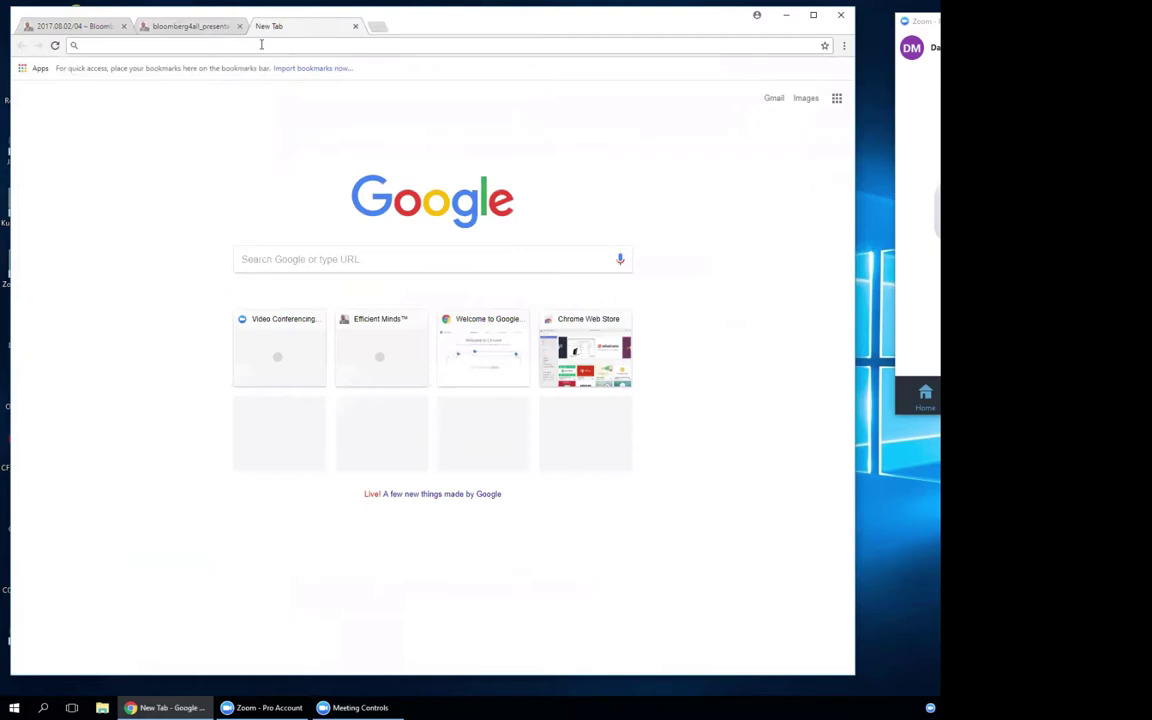
# Load bloomberg.com in the new tab
pyautogui.write('bloombe')
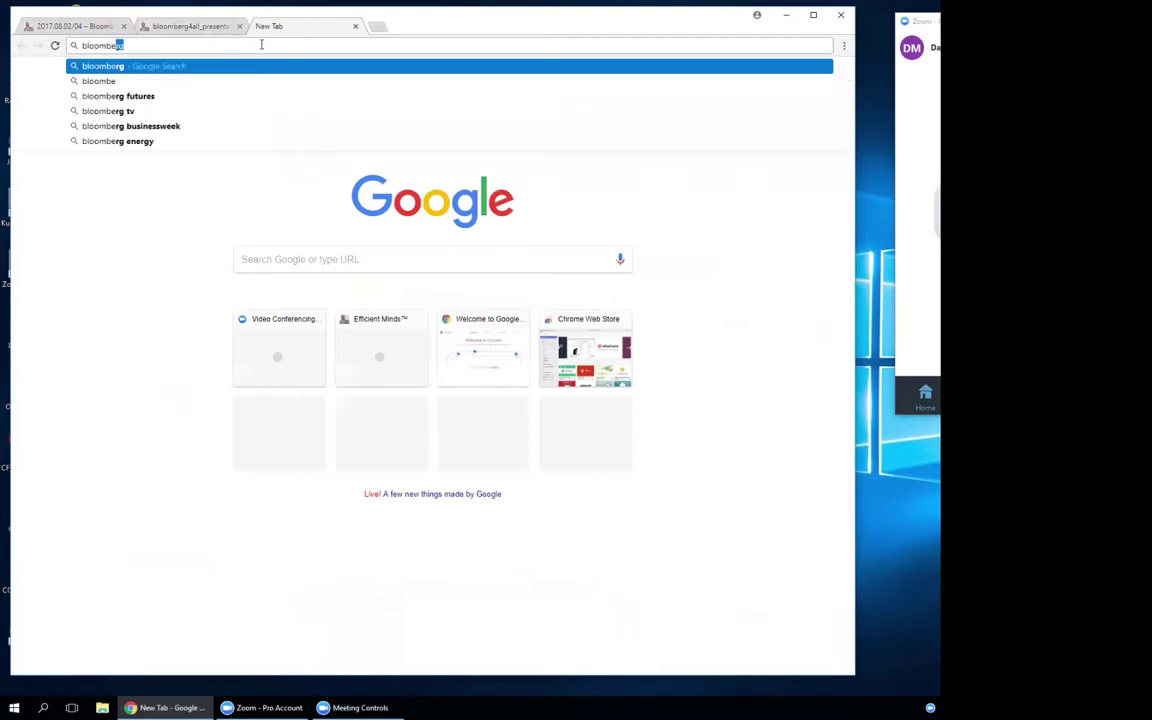
pyautogui.write('rg.com')
pyautogui.press('Return')
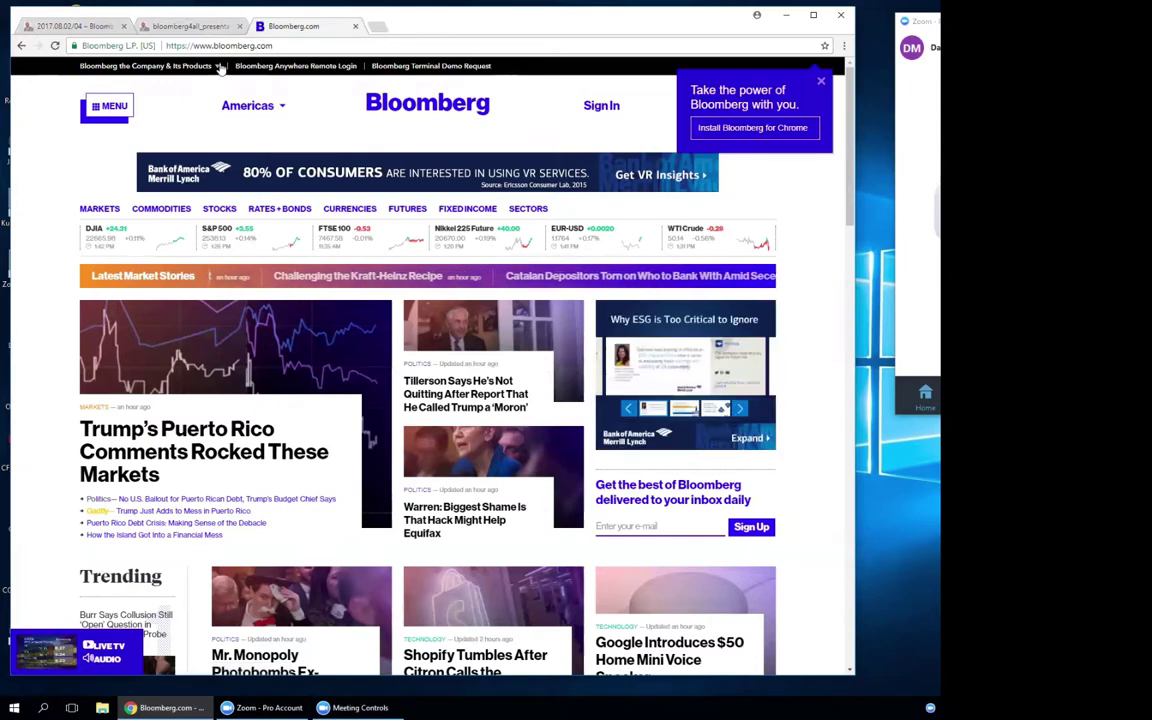
# Open Bloomberg Anywhere Remote Login, dismiss the Citrix notice, and submit the login name and password
pyautogui.click(299, 66)
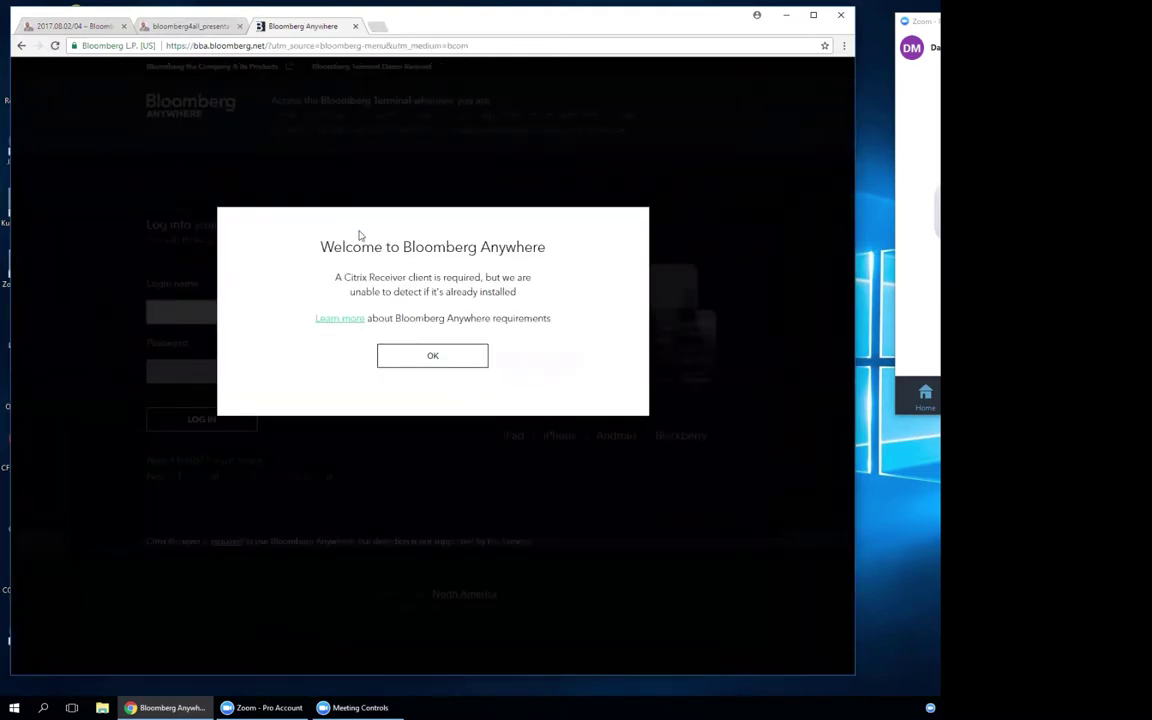
pyautogui.click(437, 355)
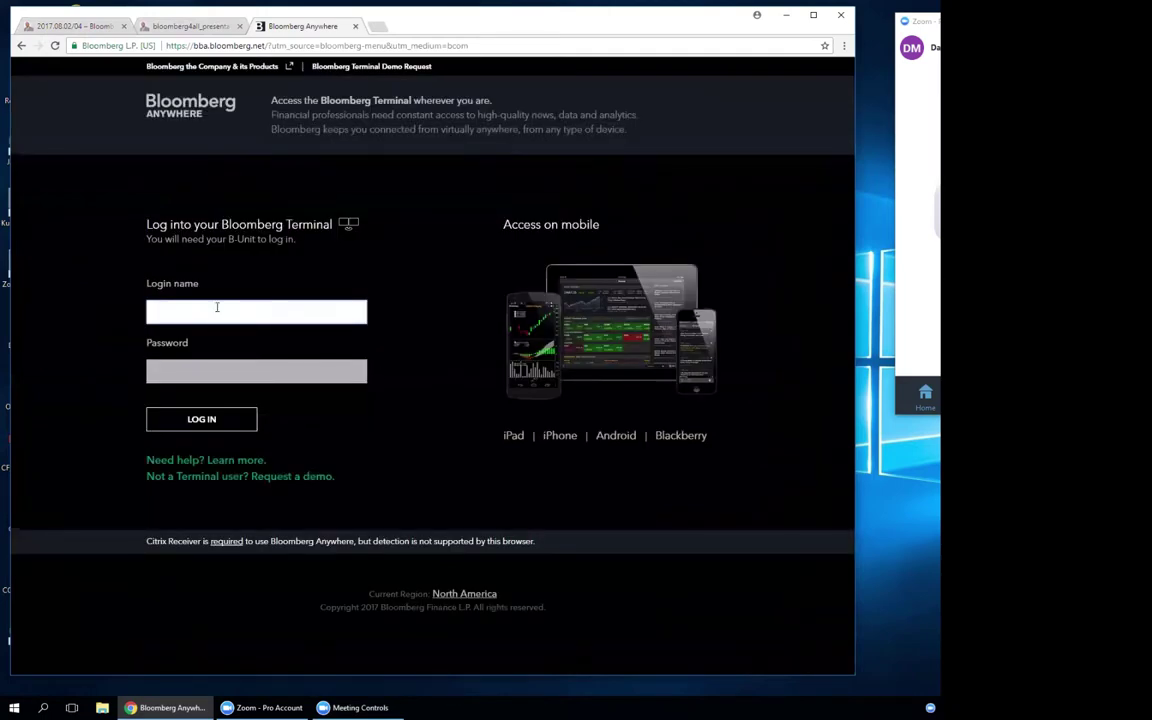
pyautogui.write('DJMPHD')
pyautogui.hotkey('ctrl', 'a')
pyautogui.write('DDJMPHD1')
pyautogui.press('Tab')
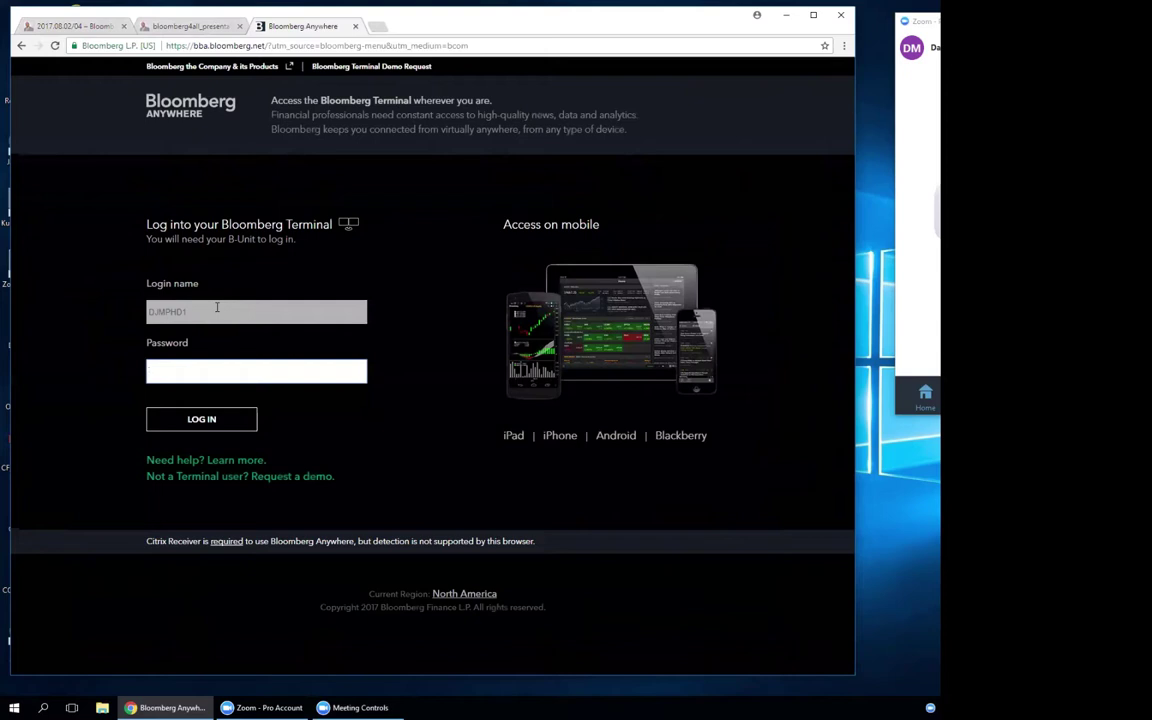
pyautogui.write('••••••••')
pyautogui.click(206, 422)
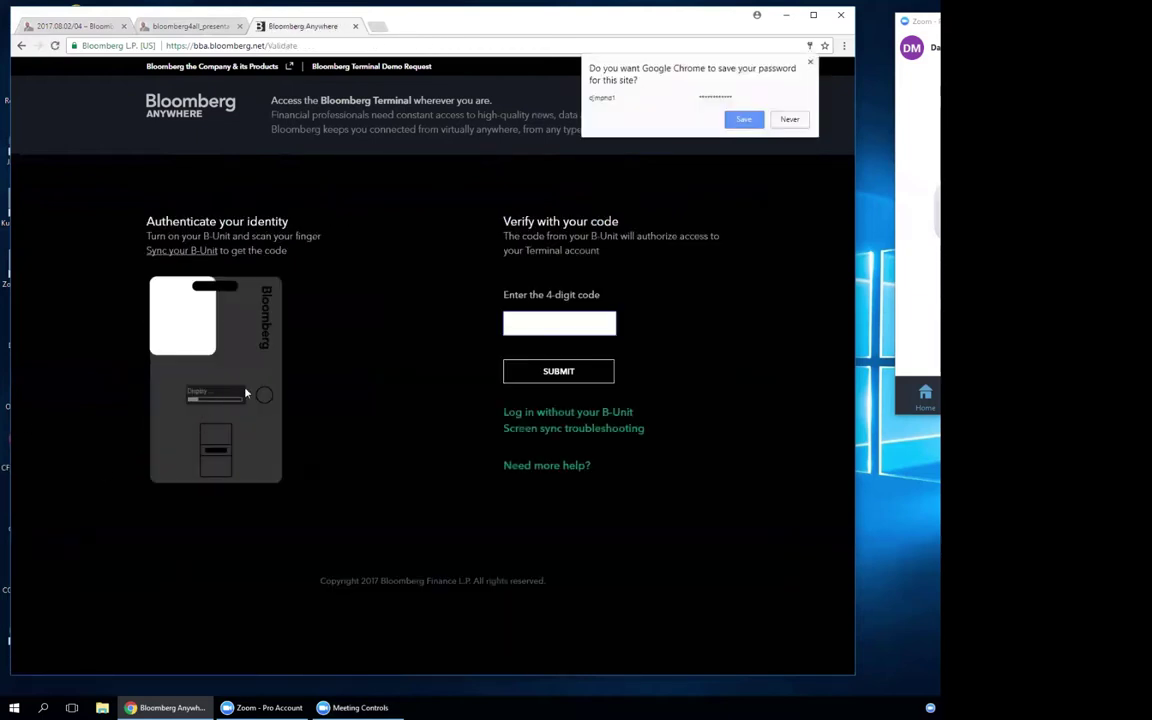
# Decline Chrome's password save and submit the 4-digit B-Unit verification code
pyautogui.click(791, 120)
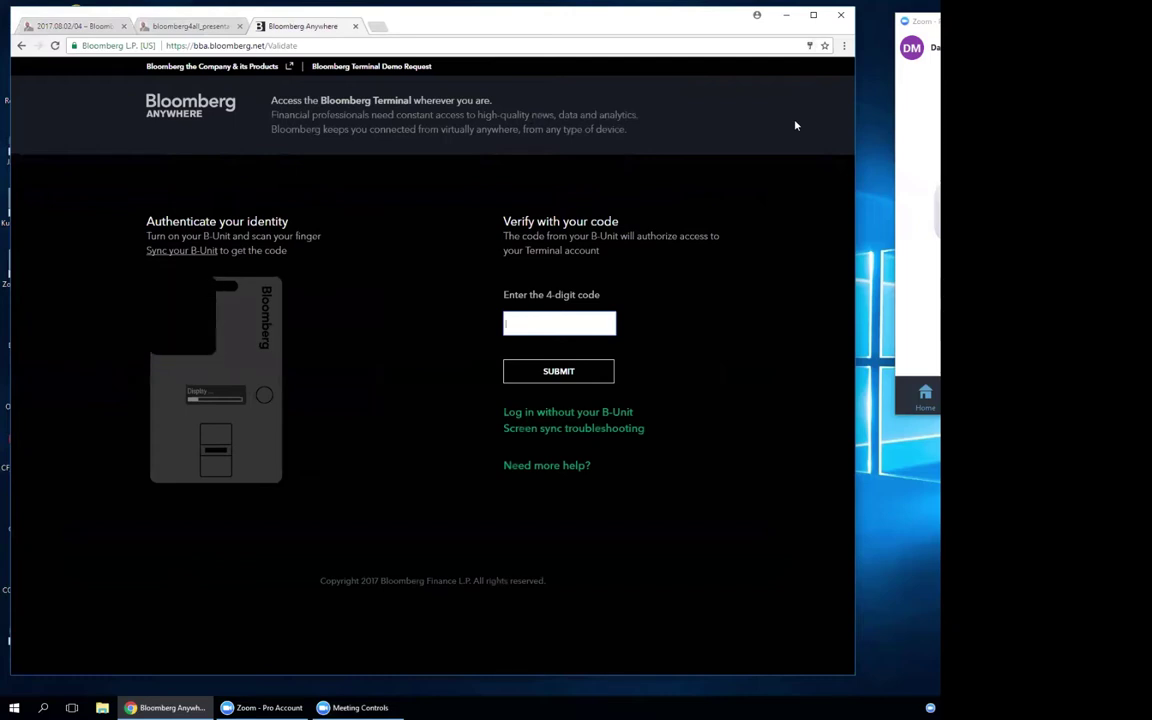
pyautogui.click(585, 370)
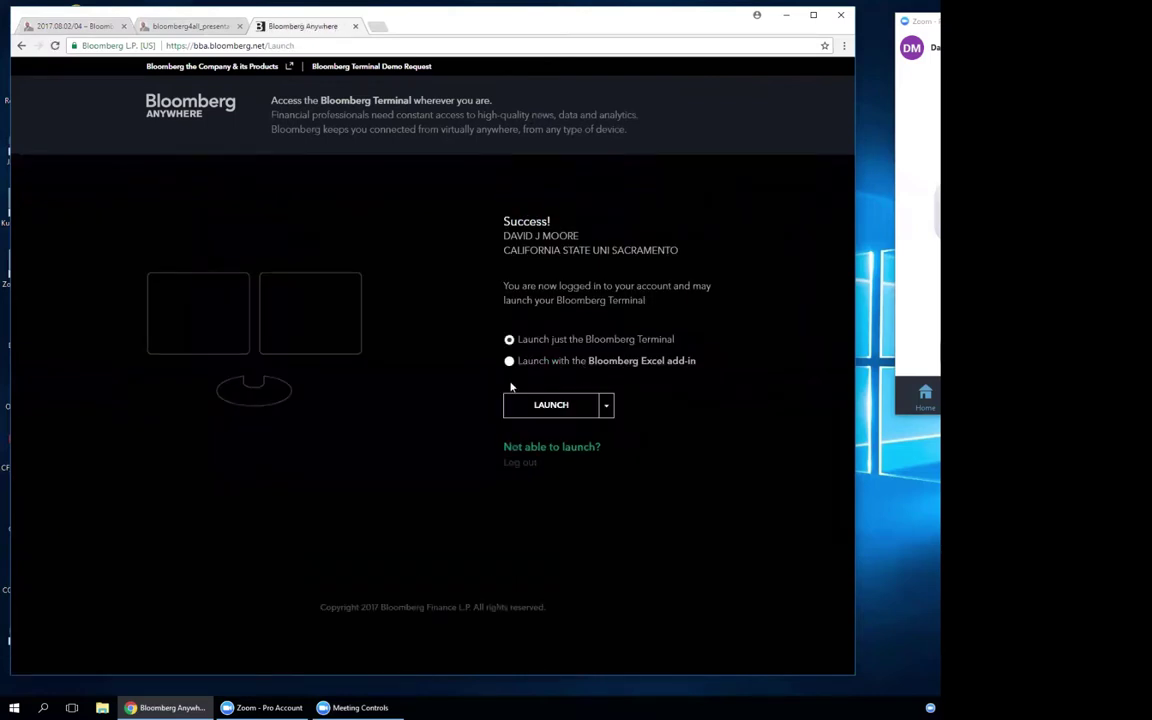
# Launch the Terminal alone via the saved bba.ica file, permitting device use in Citrix Receiver
pyautogui.click(518, 412)
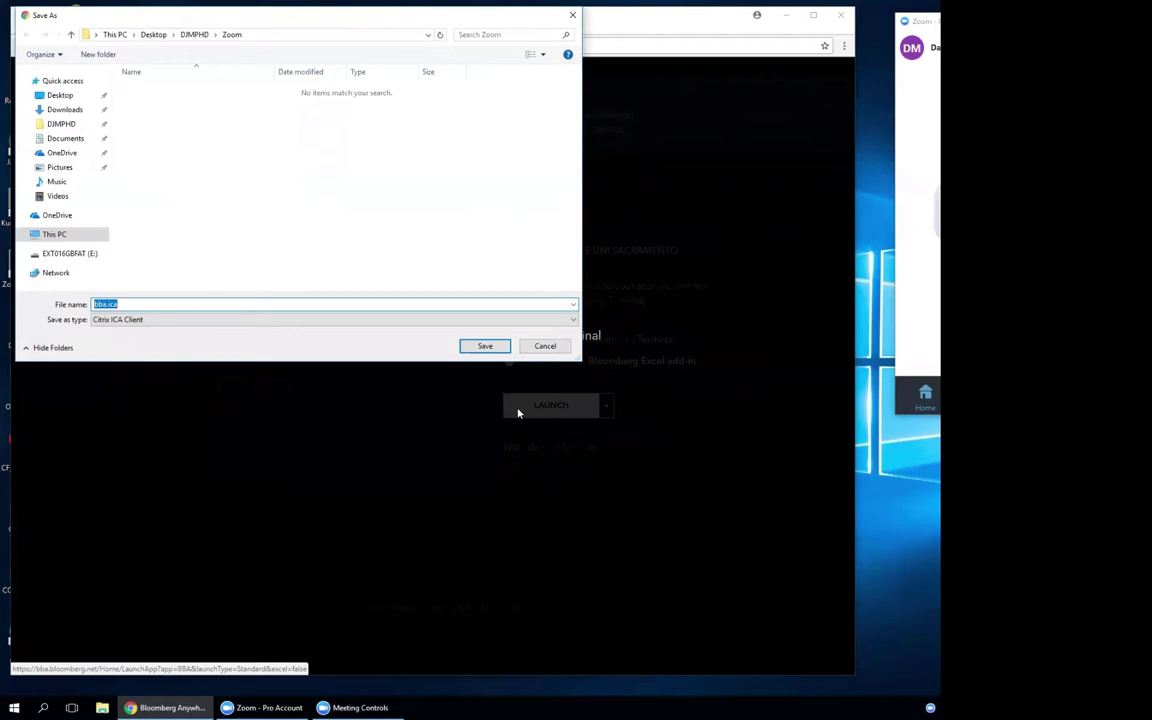
pyautogui.click(484, 346)
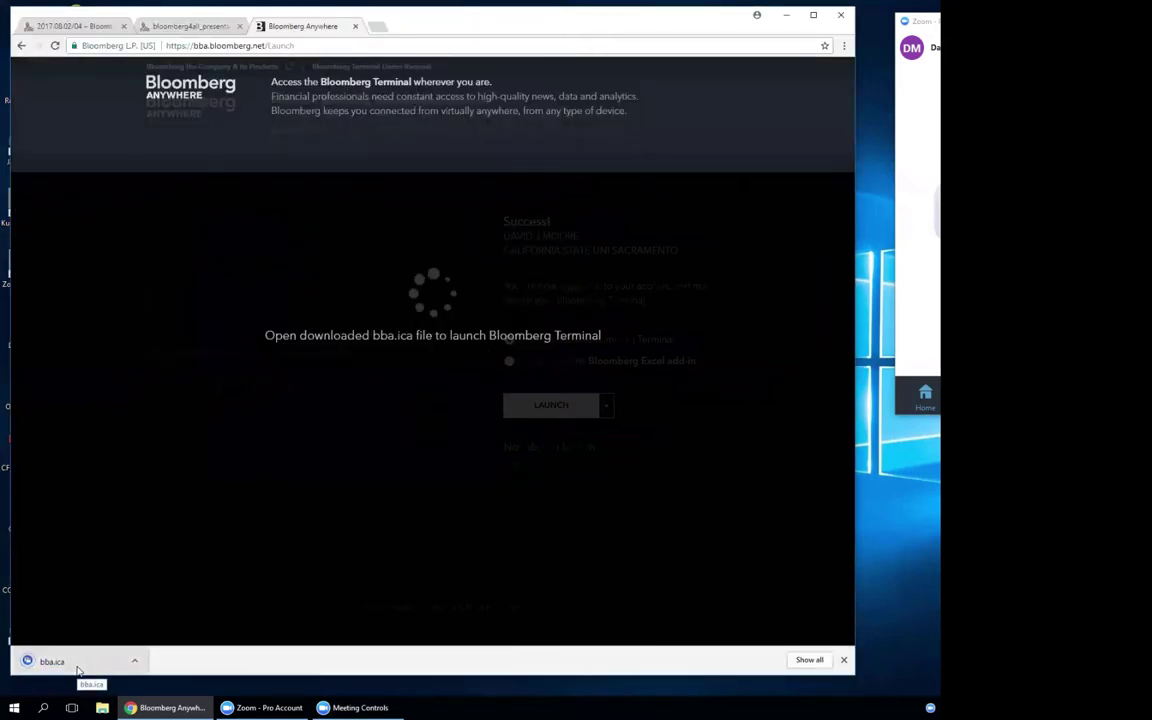
pyautogui.click(52, 661)
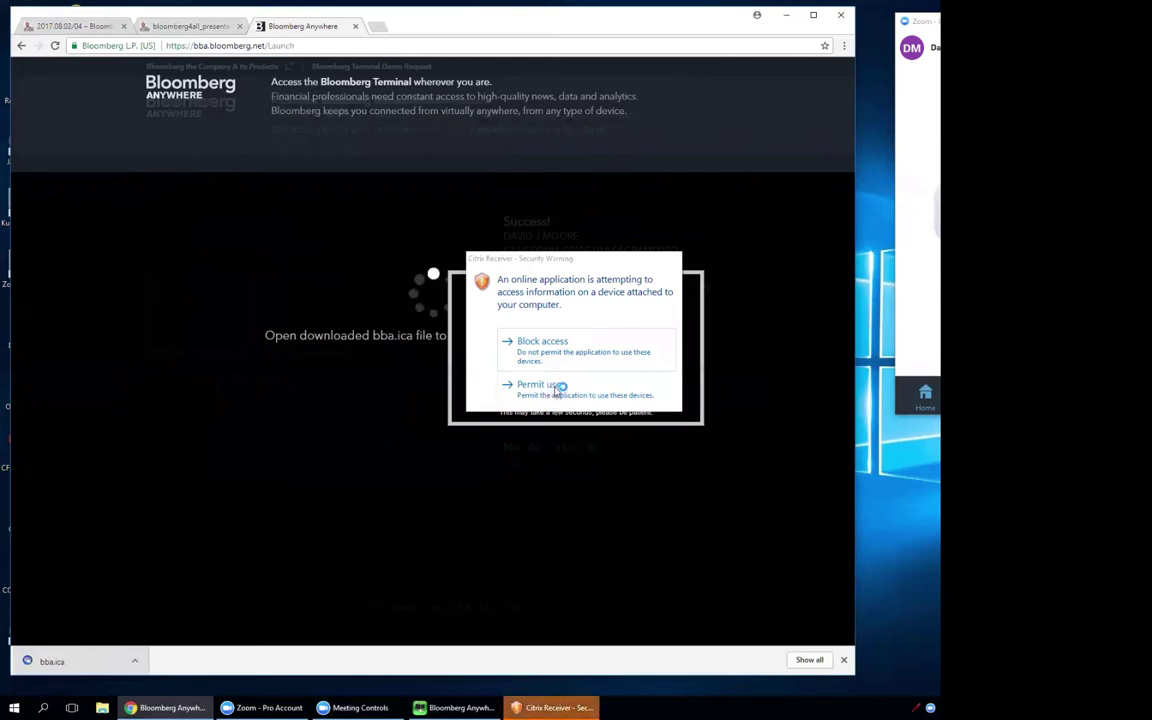
pyautogui.click(540, 386)
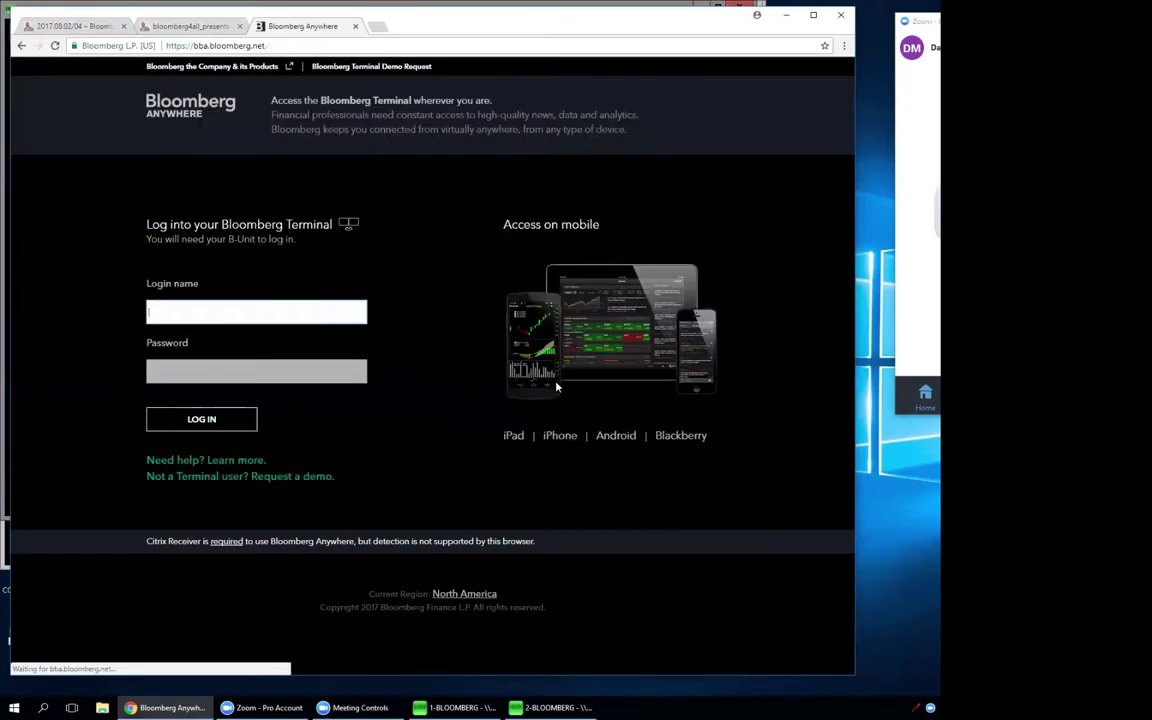
pyautogui.click(799, 16)
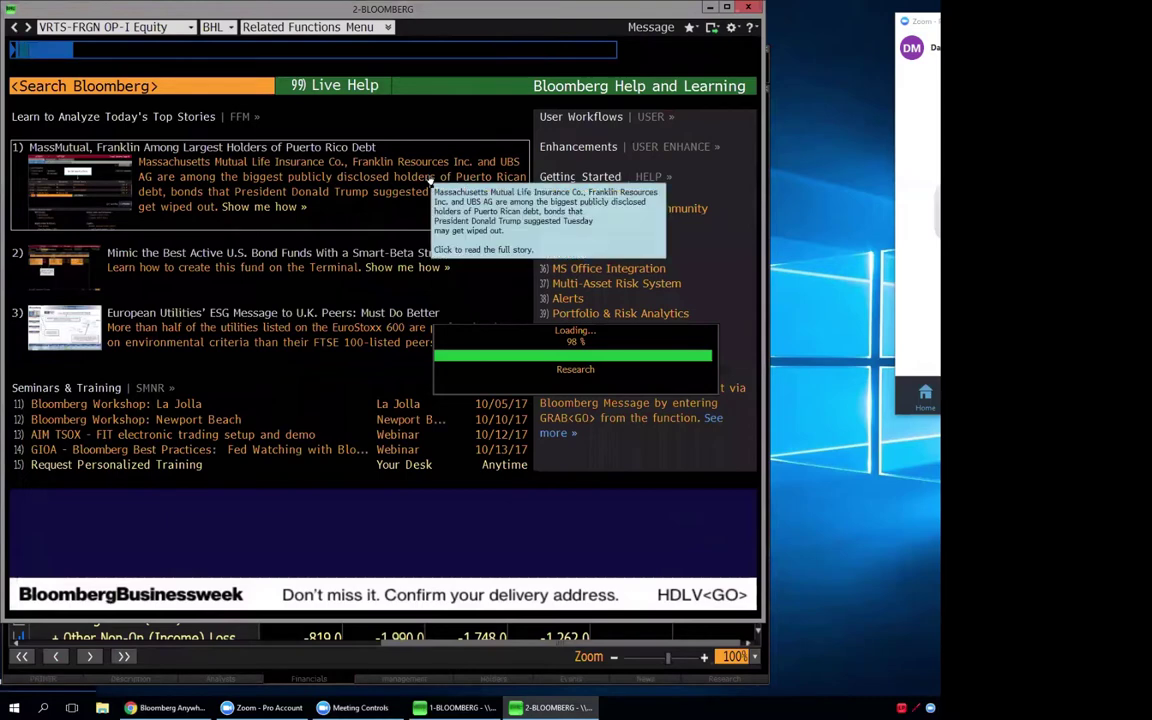
# Run BMC in the terminal, then bring the Bloomberg 4 All slide back into view
pyautogui.write('BMC')
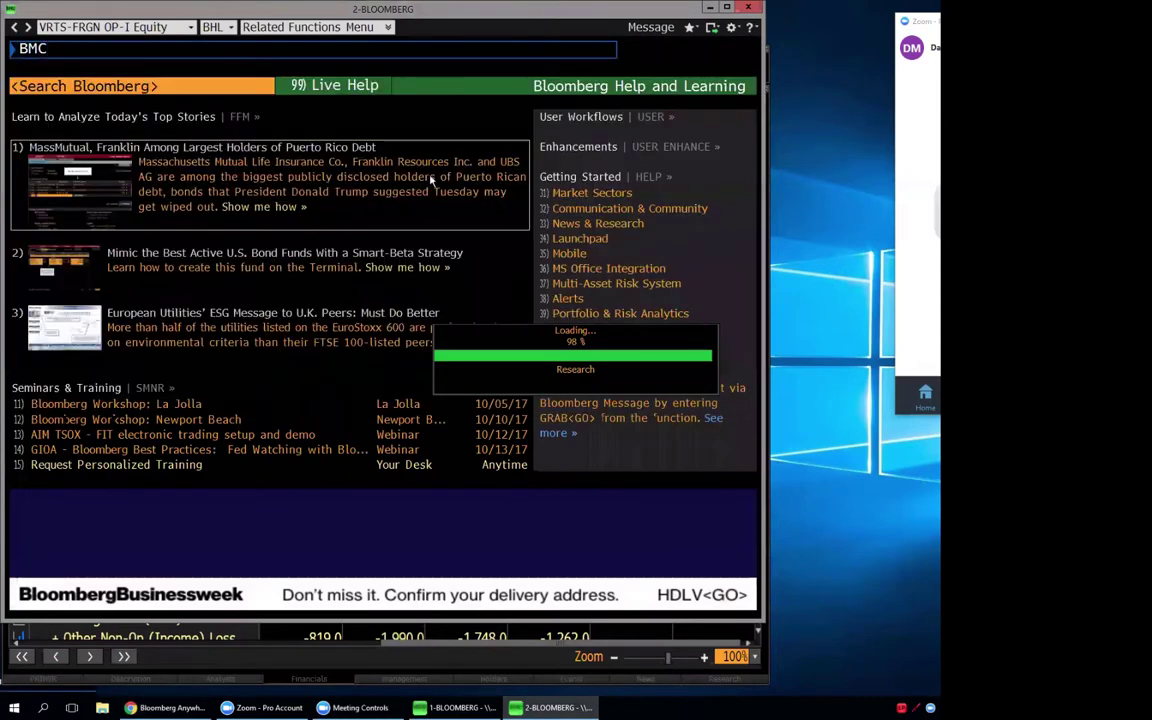
pyautogui.press('Return')
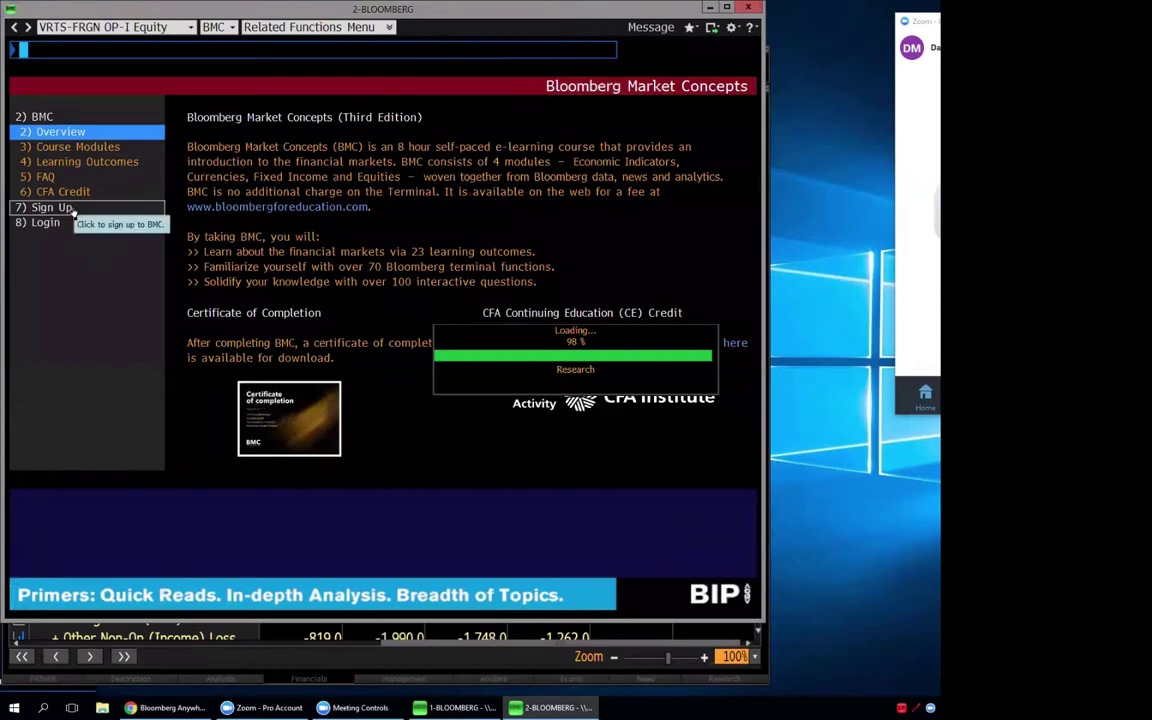
pyautogui.hotkey('alt', 'Tab')
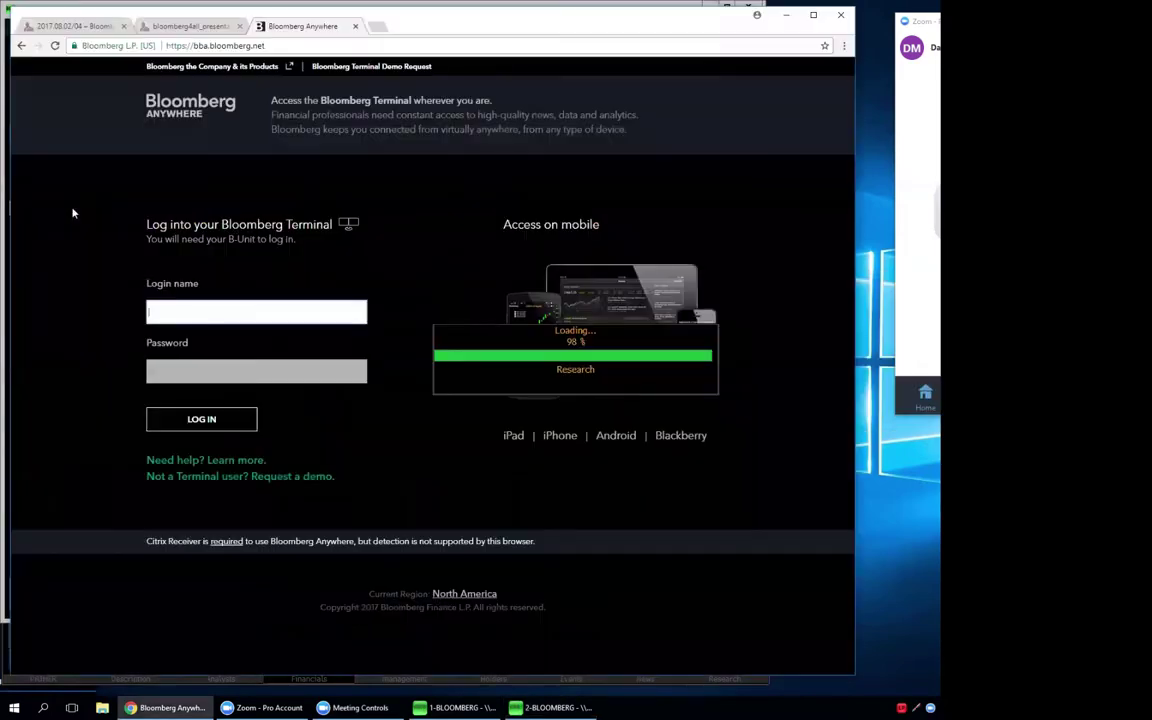
pyautogui.hotkey('alt', 'Tab')
pyautogui.hotkey('alt', 'Tab')
pyautogui.hotkey('alt', 'Tab')
pyautogui.hotkey('alt', 'Tab')
pyautogui.hotkey('alt', 'Tab')
pyautogui.hotkey('alt', 'Tab')
pyautogui.hotkey('alt', 'Tab')
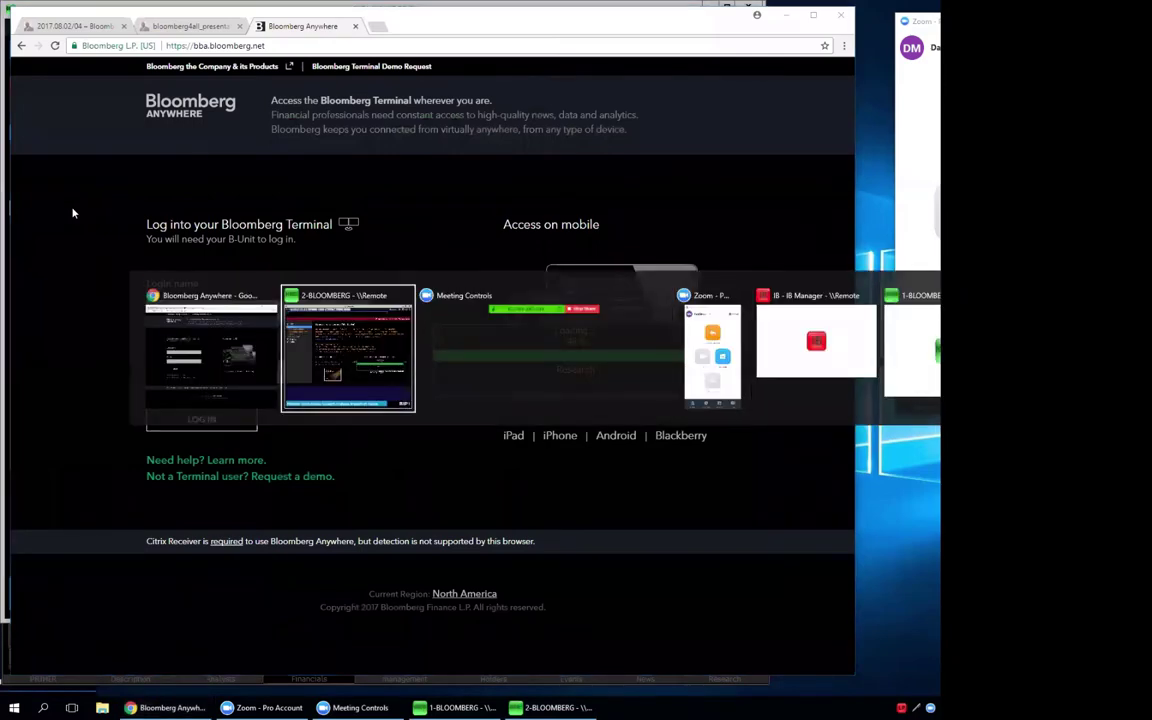
pyautogui.hotkey('alt', 'Tab')
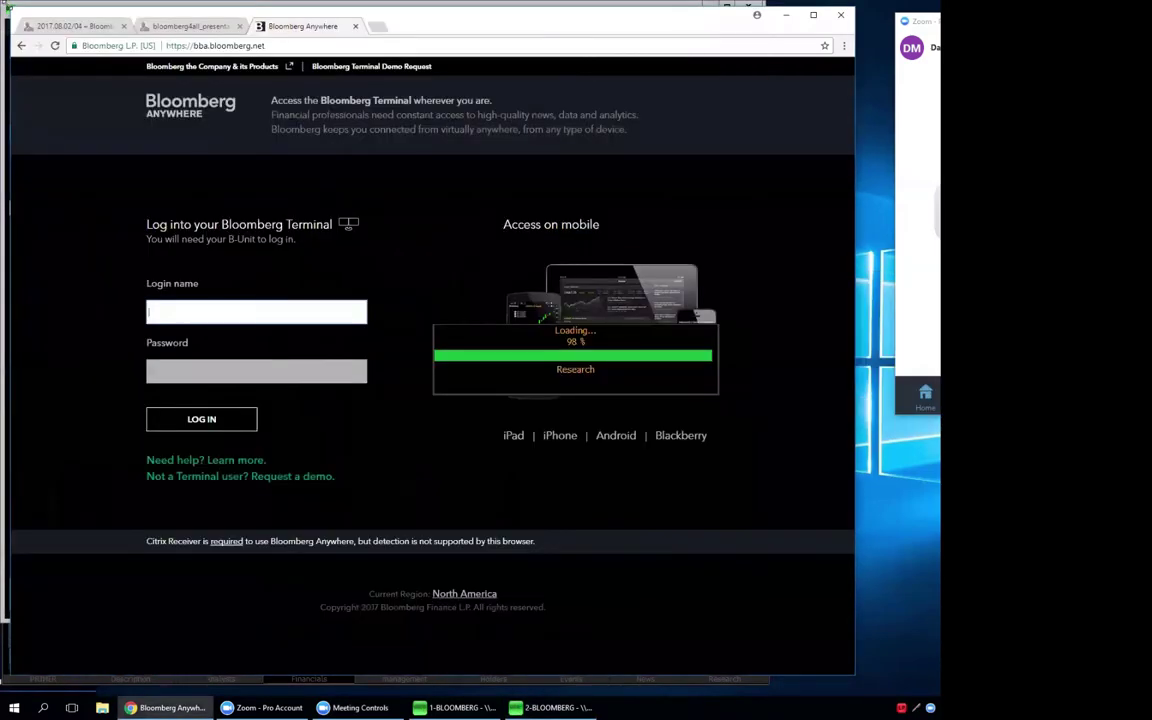
pyautogui.click(205, 30)
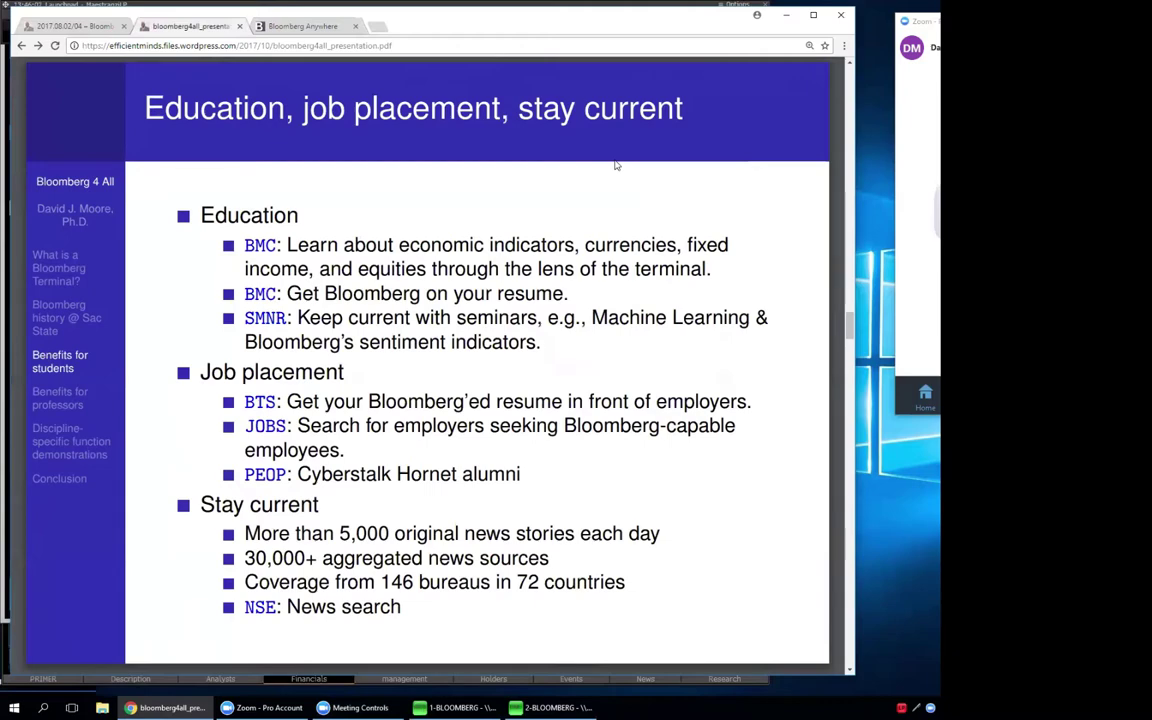
# Run SMNR in the terminal to list upcoming Bloomberg seminars and webinars
pyautogui.hotkey('alt', 'Tab')
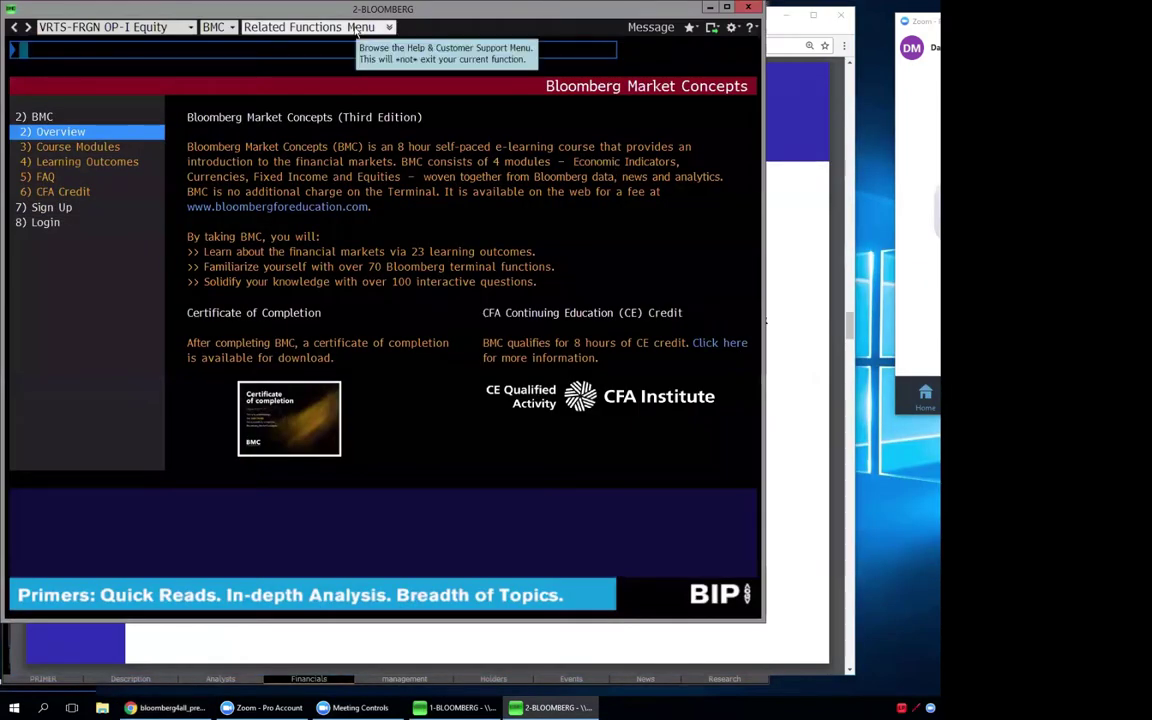
pyautogui.write('SMNR')
pyautogui.press('Return')
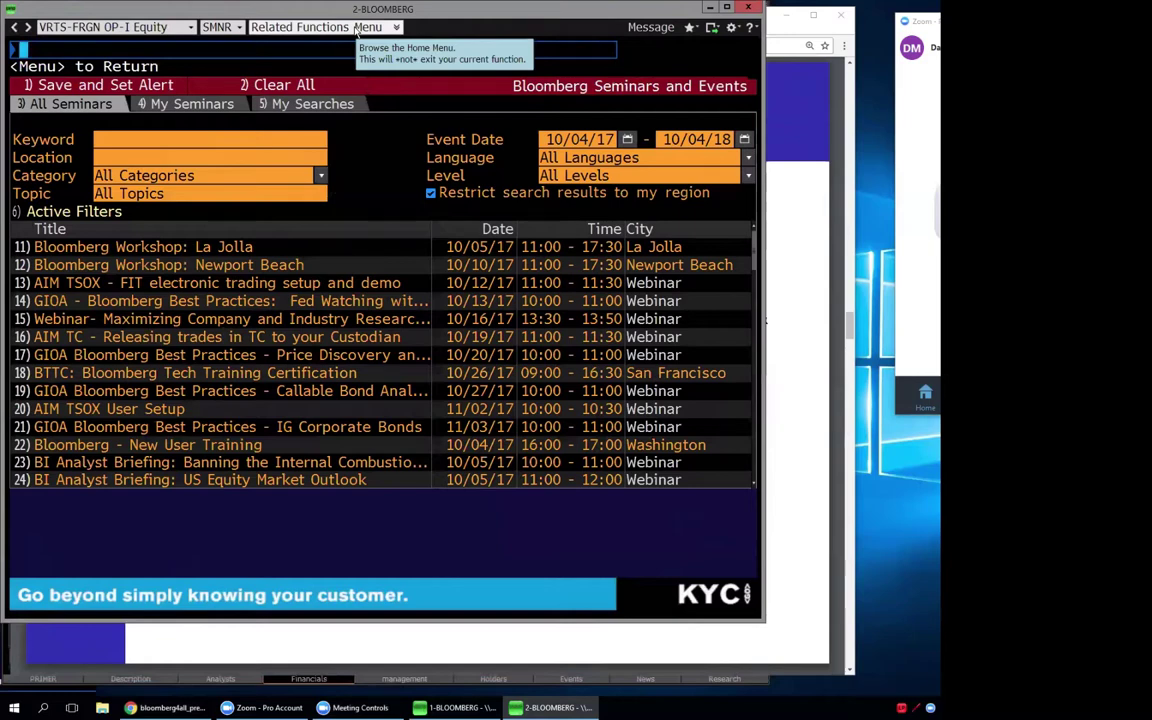
# Run BTS to show the Talent Search resume table, then bring the Bloomberg 4 All slide forward
pyautogui.hotkey('alt', 'Tab')
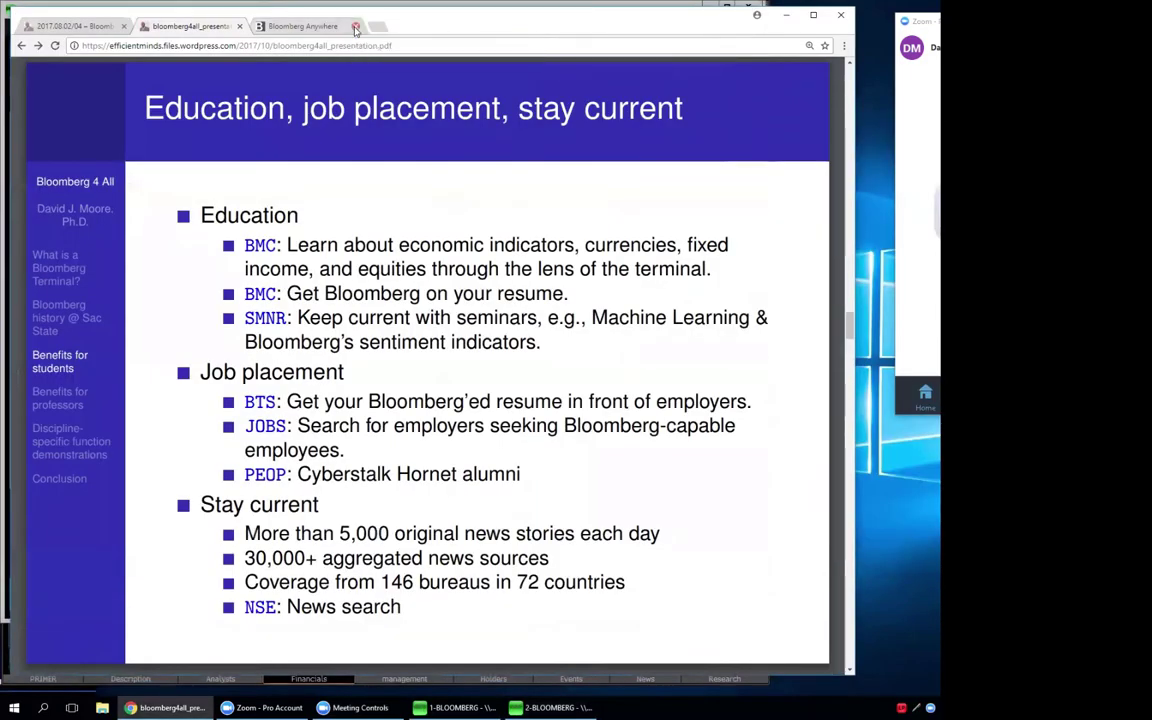
pyautogui.hotkey('alt', 'Tab')
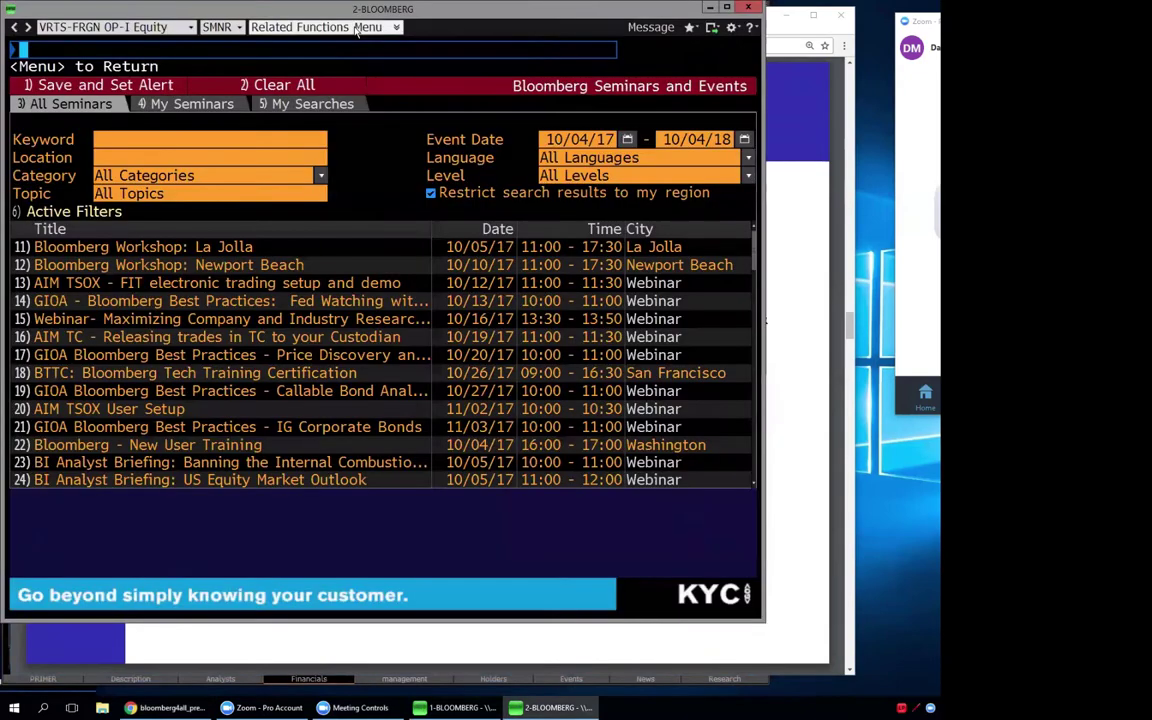
pyautogui.write('BT')
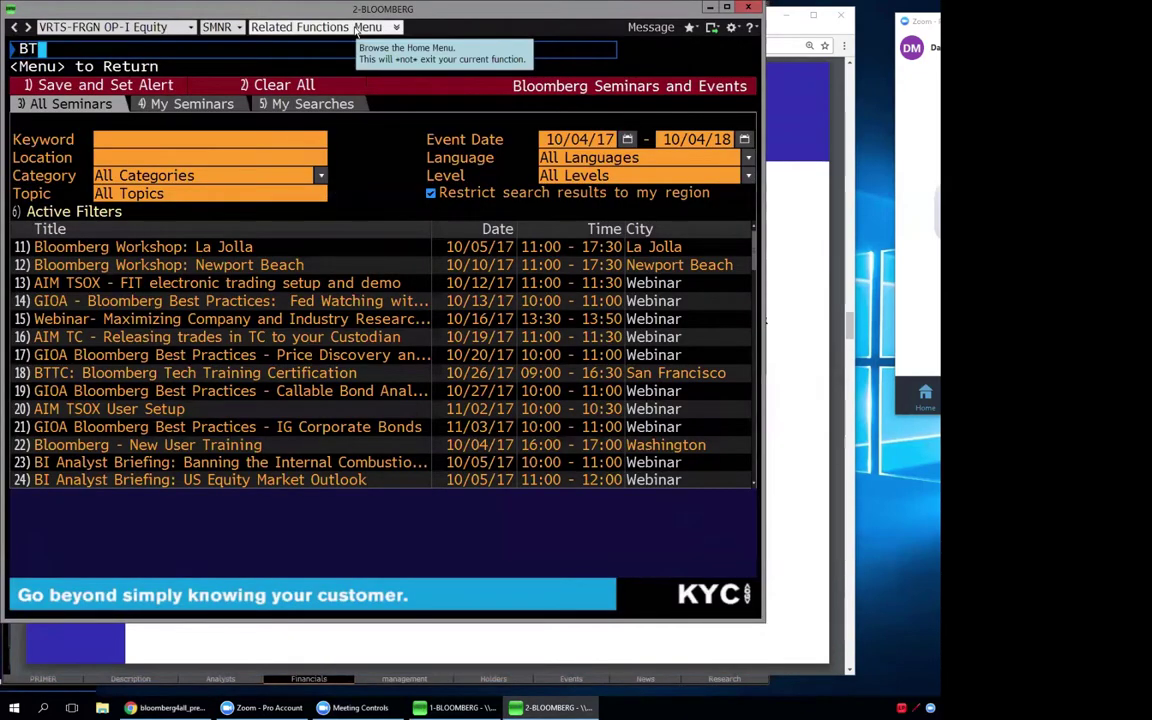
pyautogui.write('S')
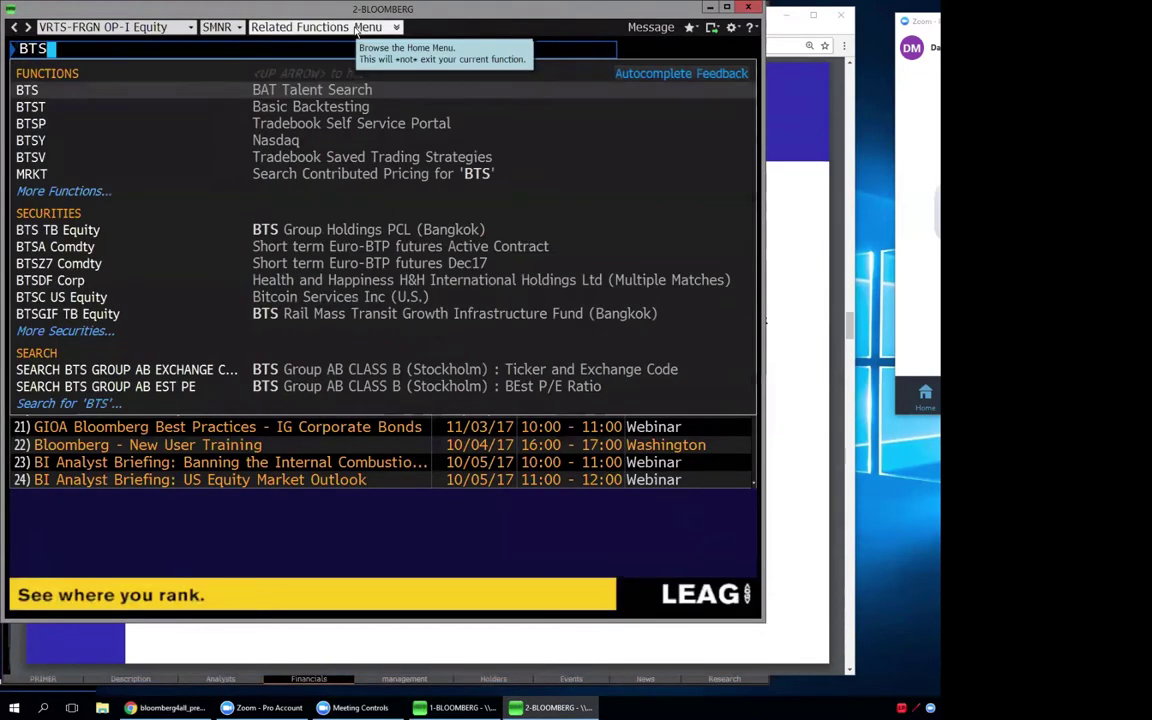
pyautogui.press('Return')
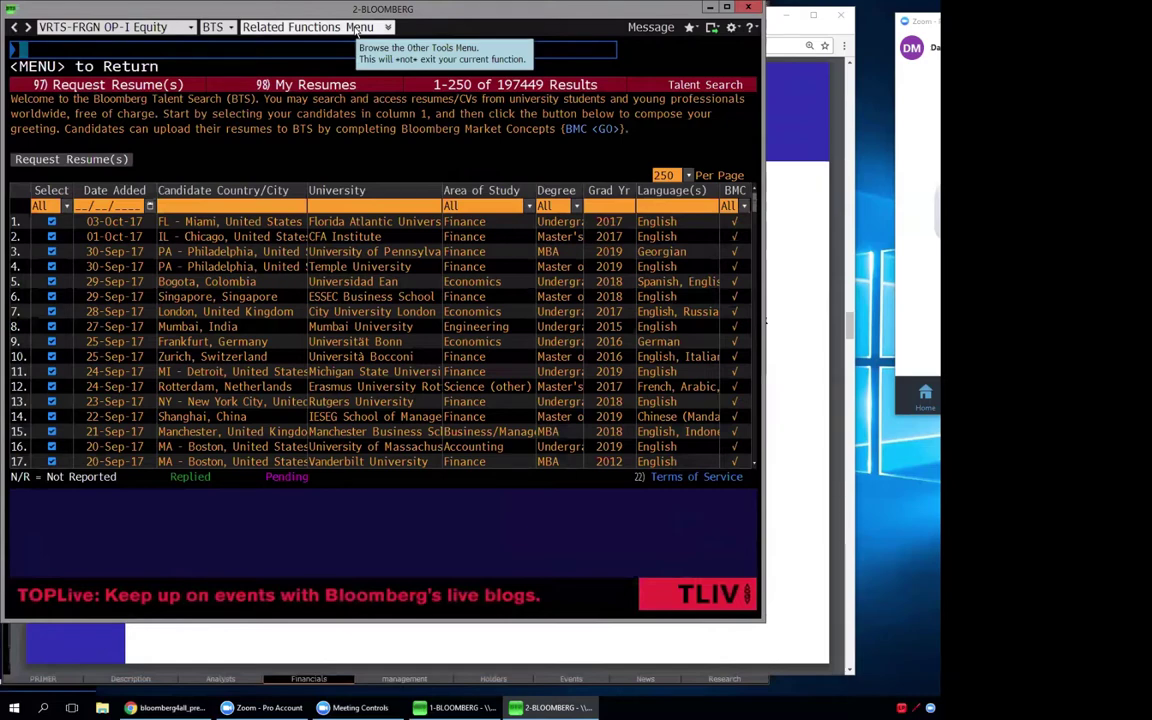
pyautogui.moveTo(735, 190)
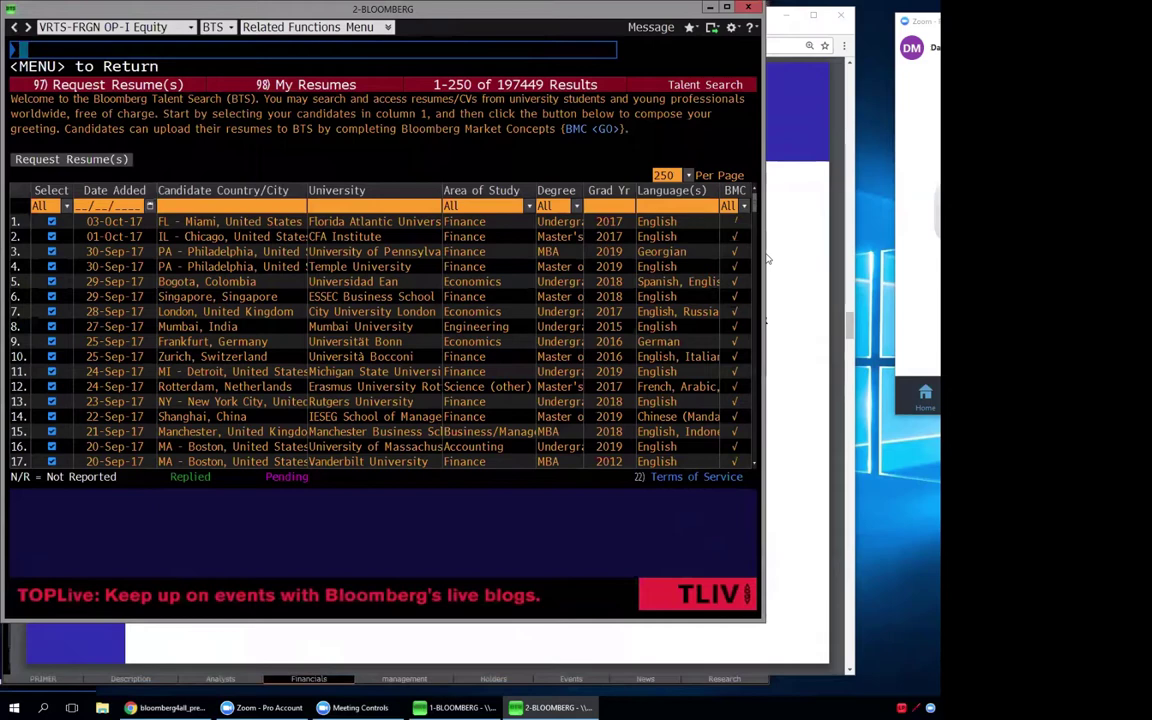
pyautogui.click(767, 259)
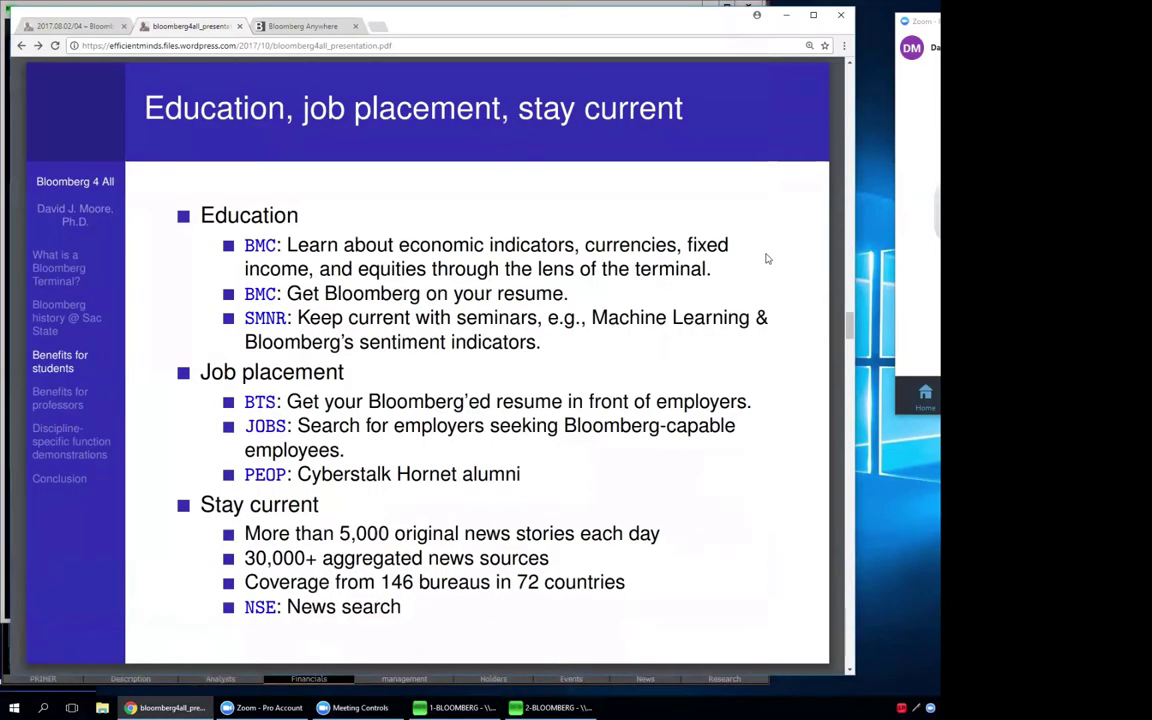
# Back in the terminal, run JOBS to show the Career Center
pyautogui.hotkey('alt', 'Tab')
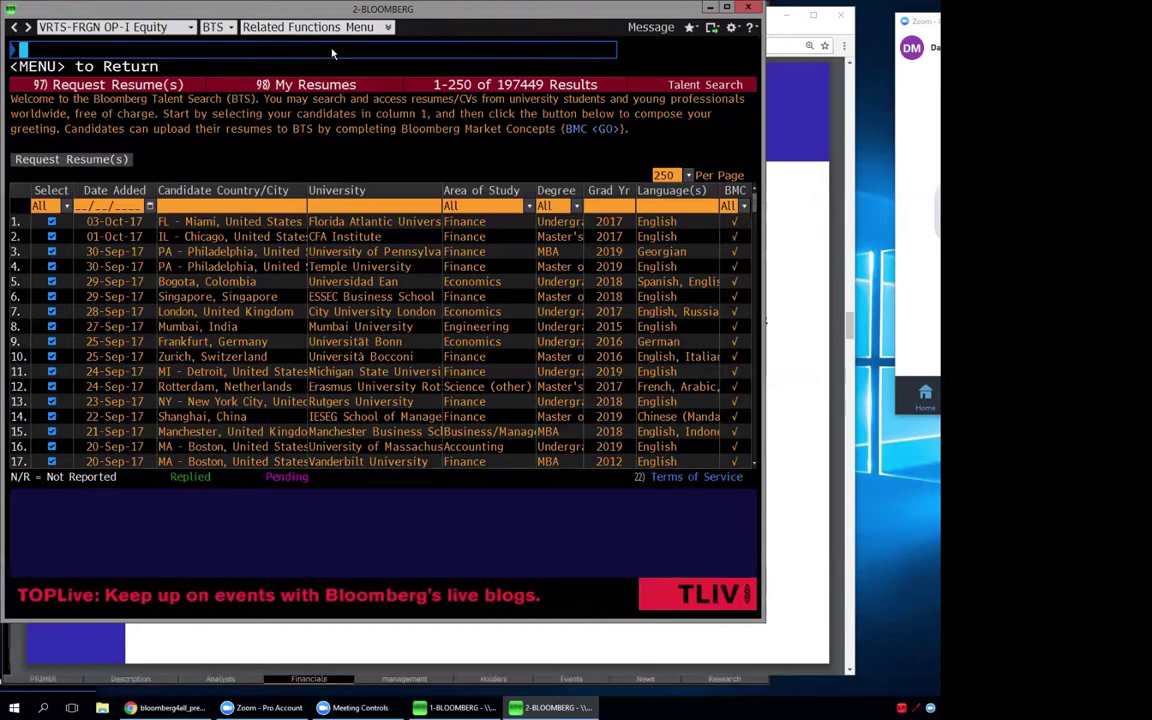
pyautogui.write('JOBS')
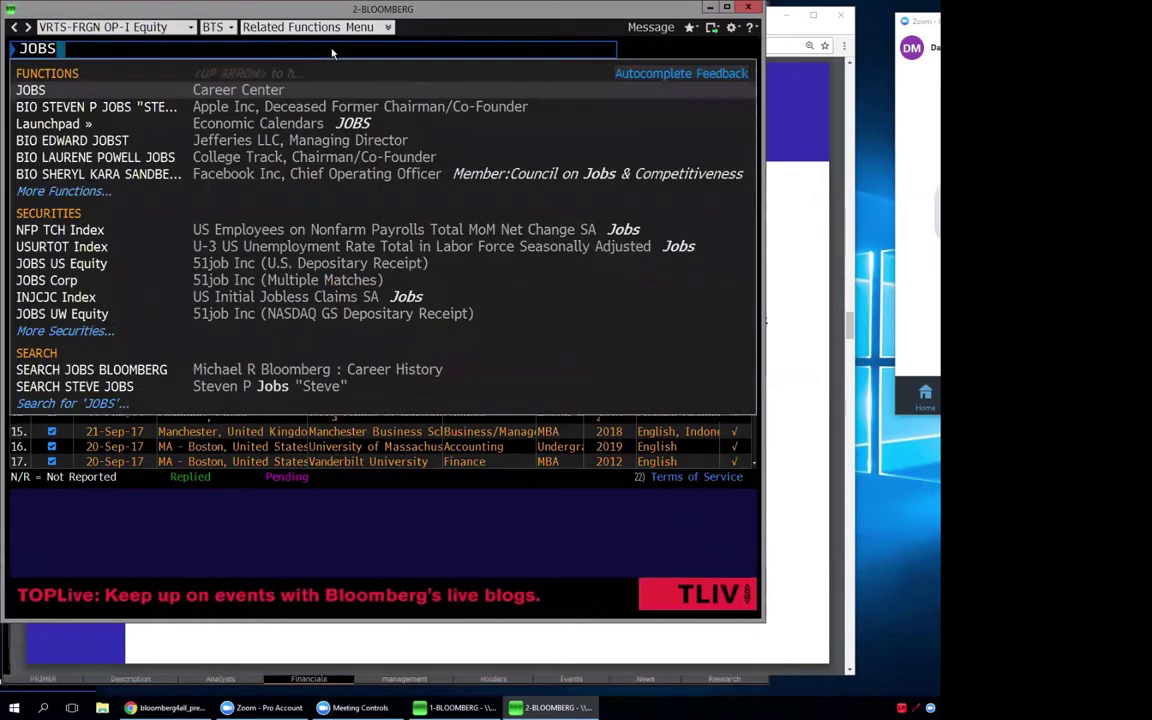
pyautogui.press('Escape')
pyautogui.press('Return')
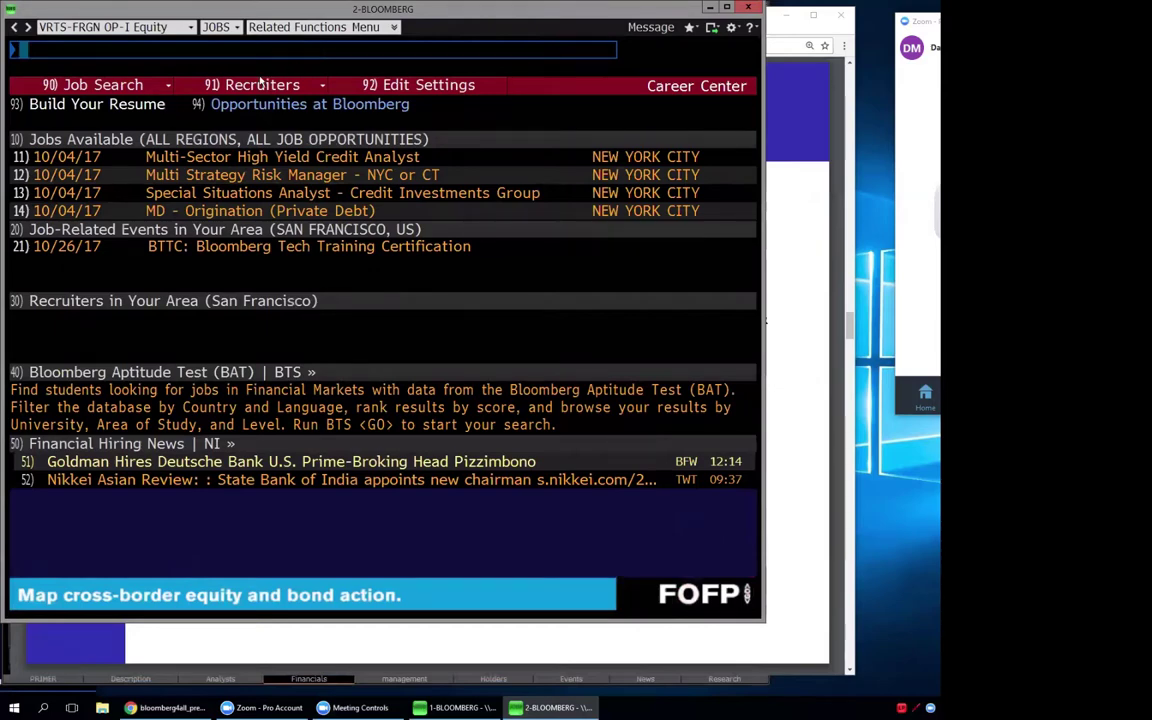
# Run an Advanced Job Search with keyword 'finan' and region West Coast States (US)
pyautogui.click(112, 86)
pyautogui.click(131, 109)
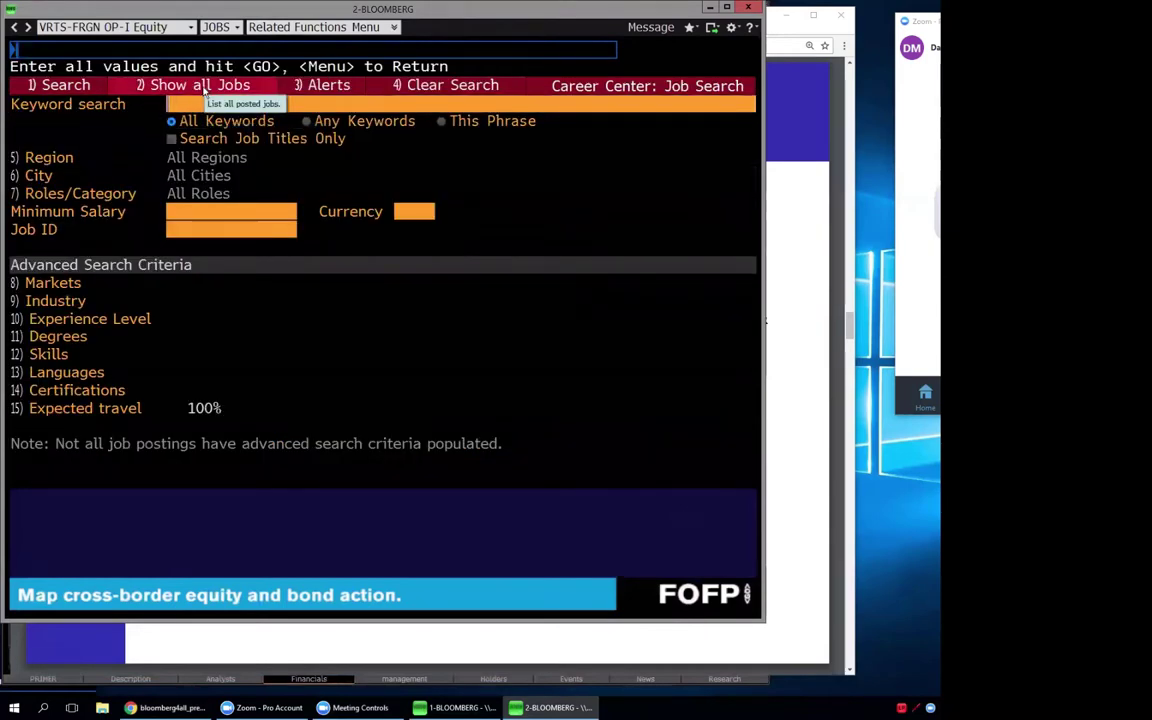
pyautogui.write('finance')
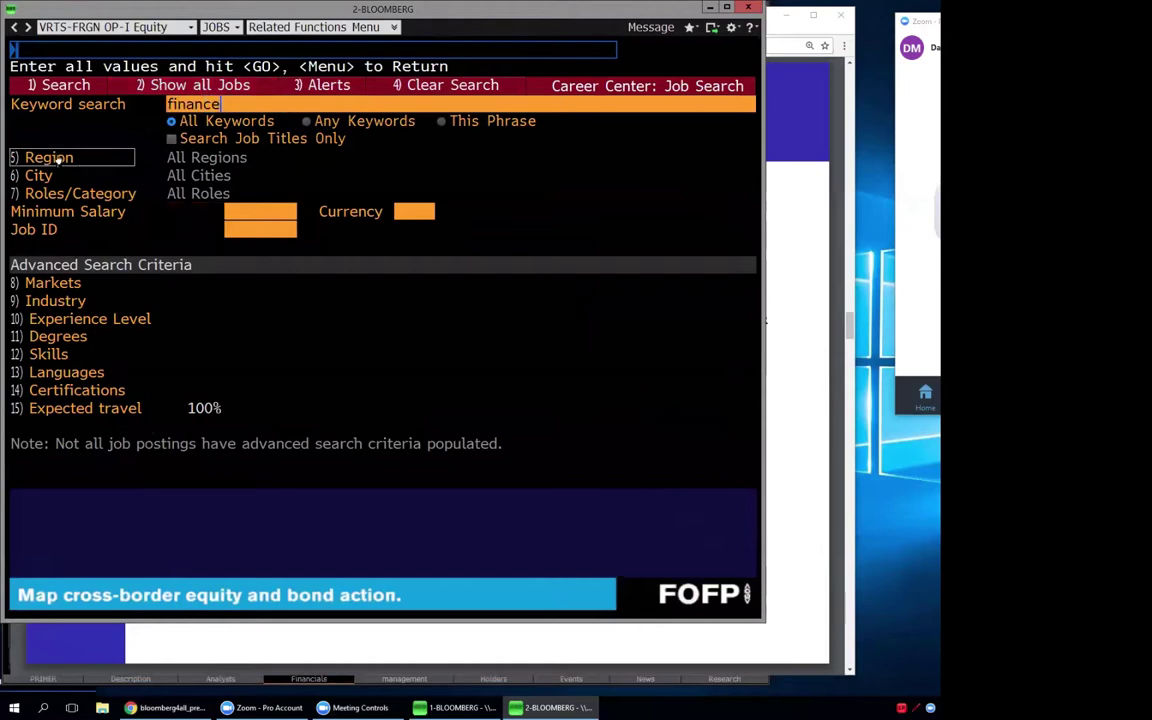
pyautogui.click(55, 158)
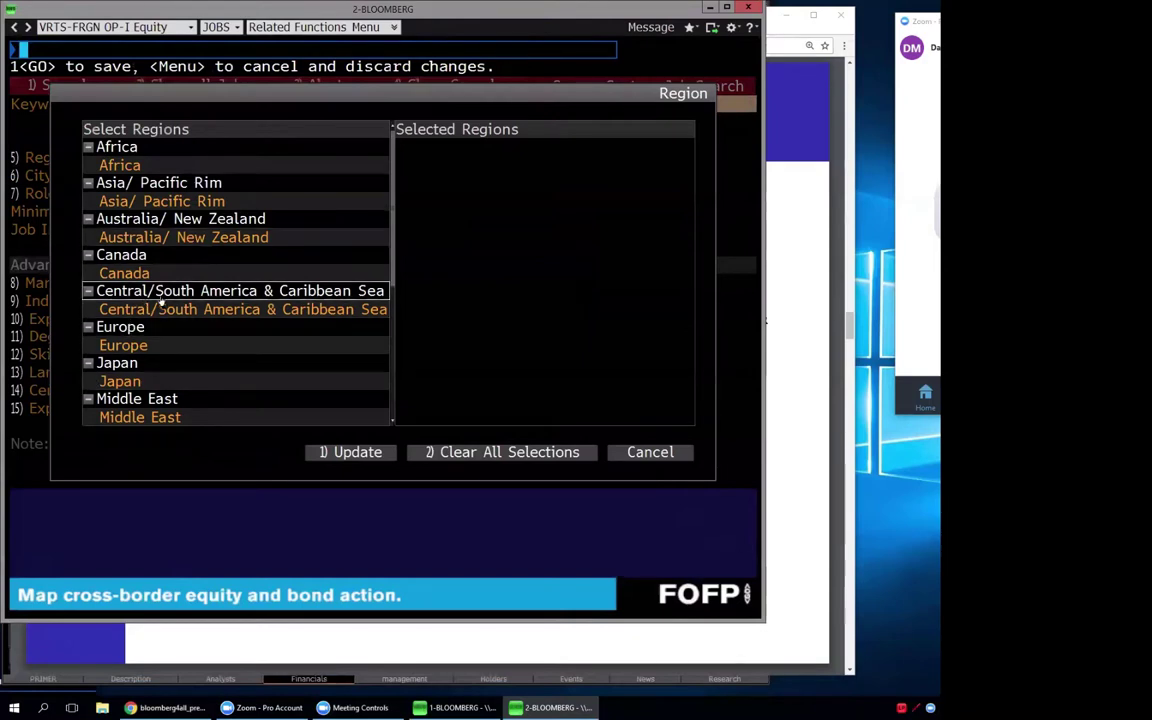
pyautogui.scroll(-2, 192, 302)
pyautogui.scroll(-4, 192, 302)
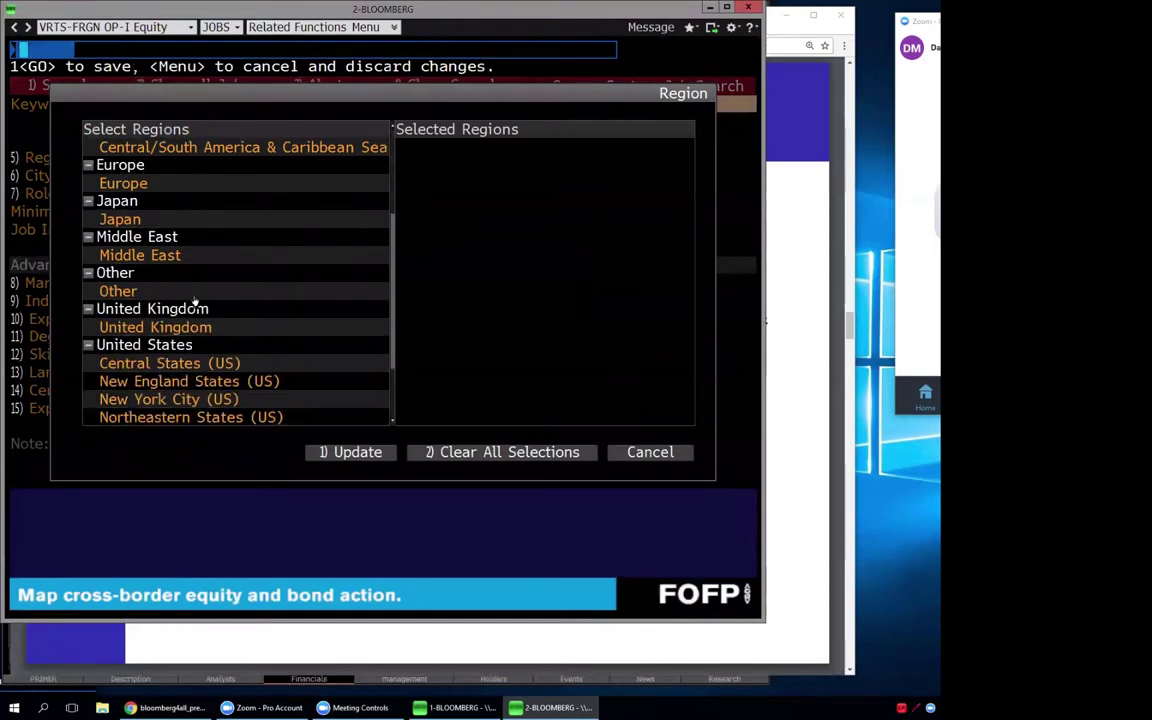
pyautogui.scroll(-1, 188, 308)
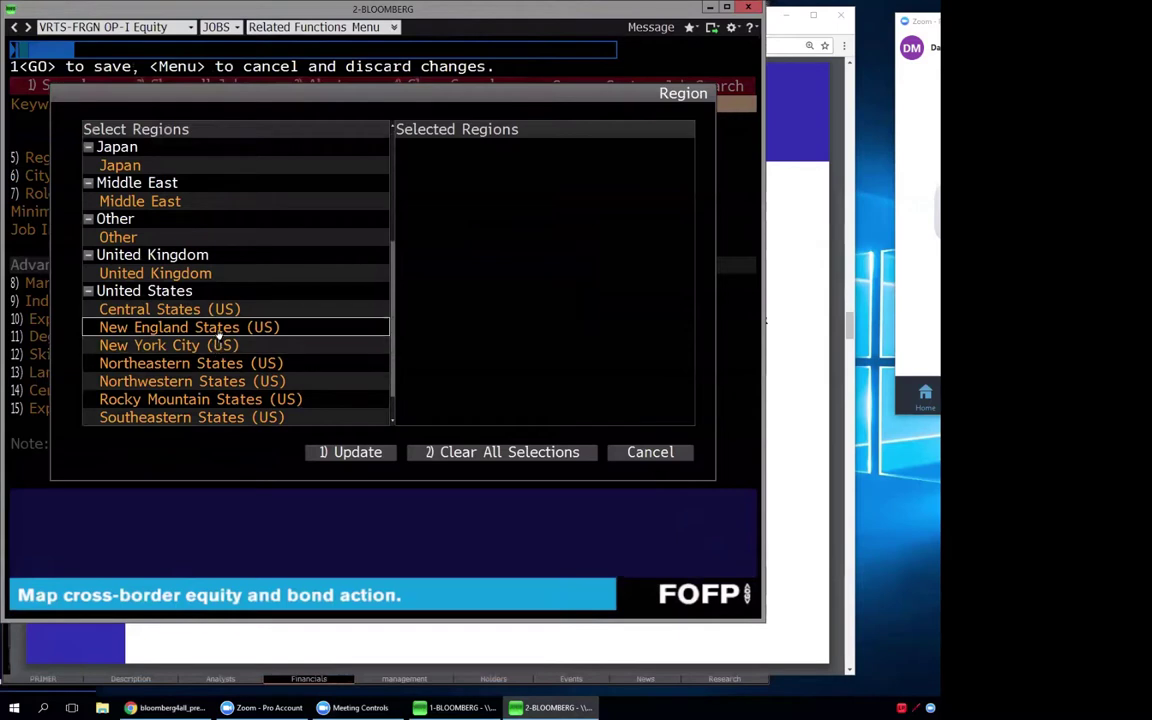
pyautogui.scroll(-1, 235, 378)
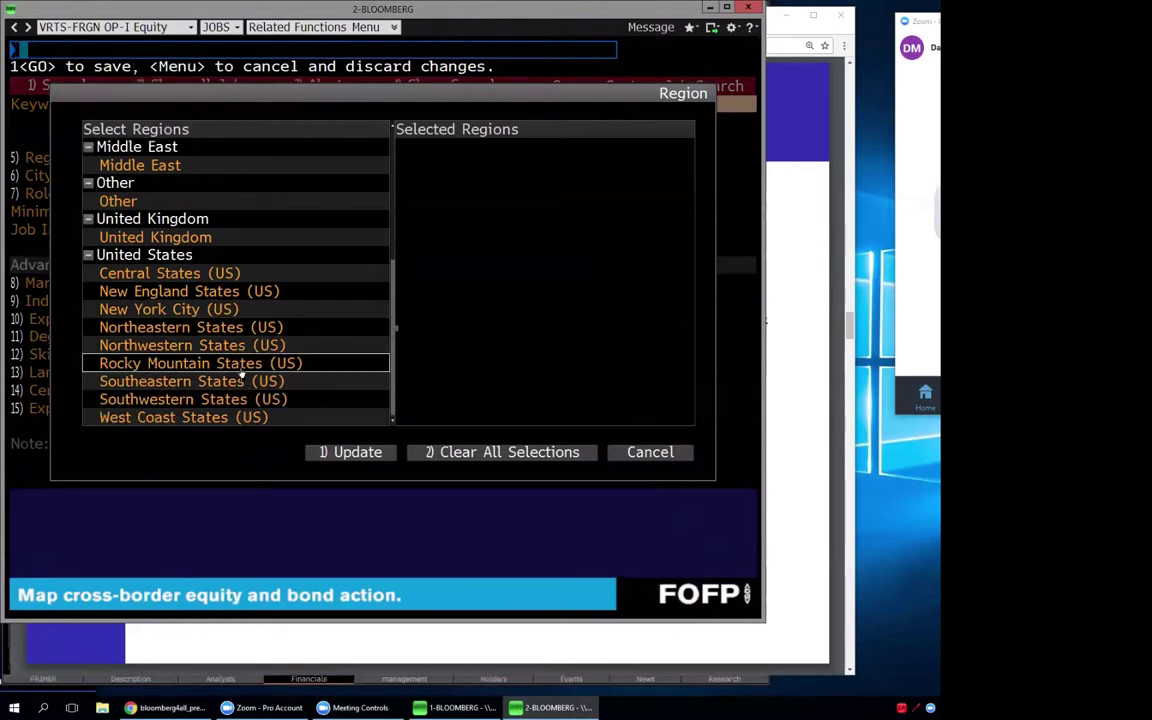
pyautogui.click(237, 417)
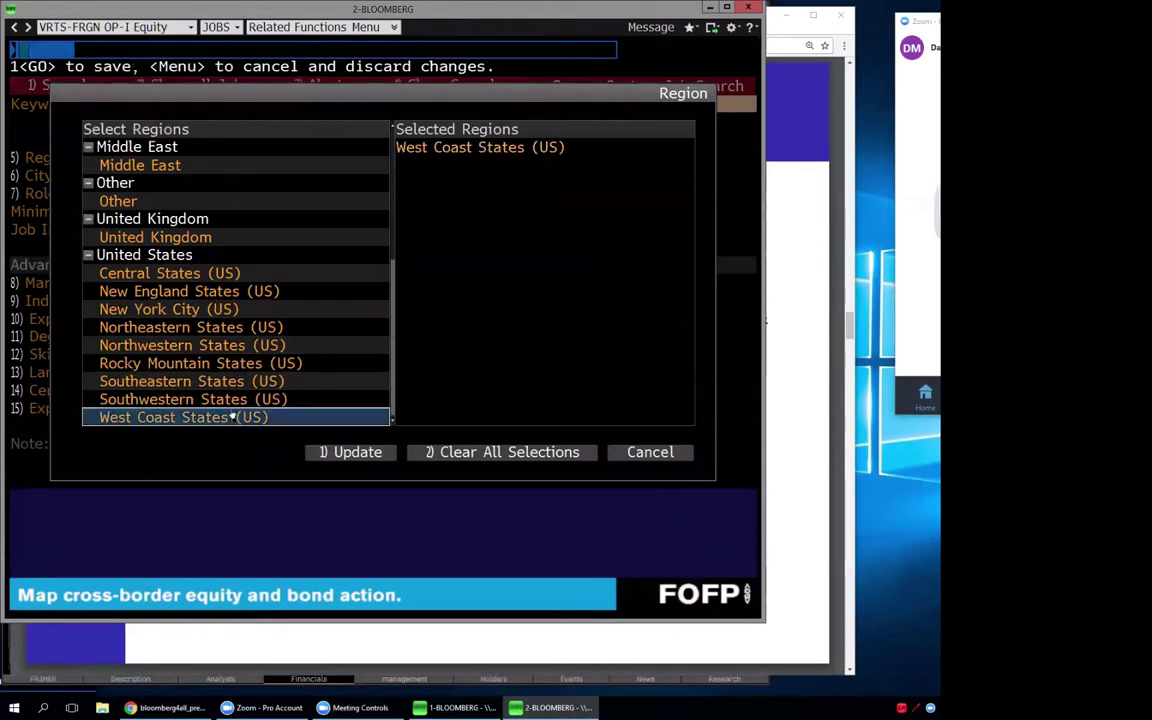
pyautogui.click(378, 452)
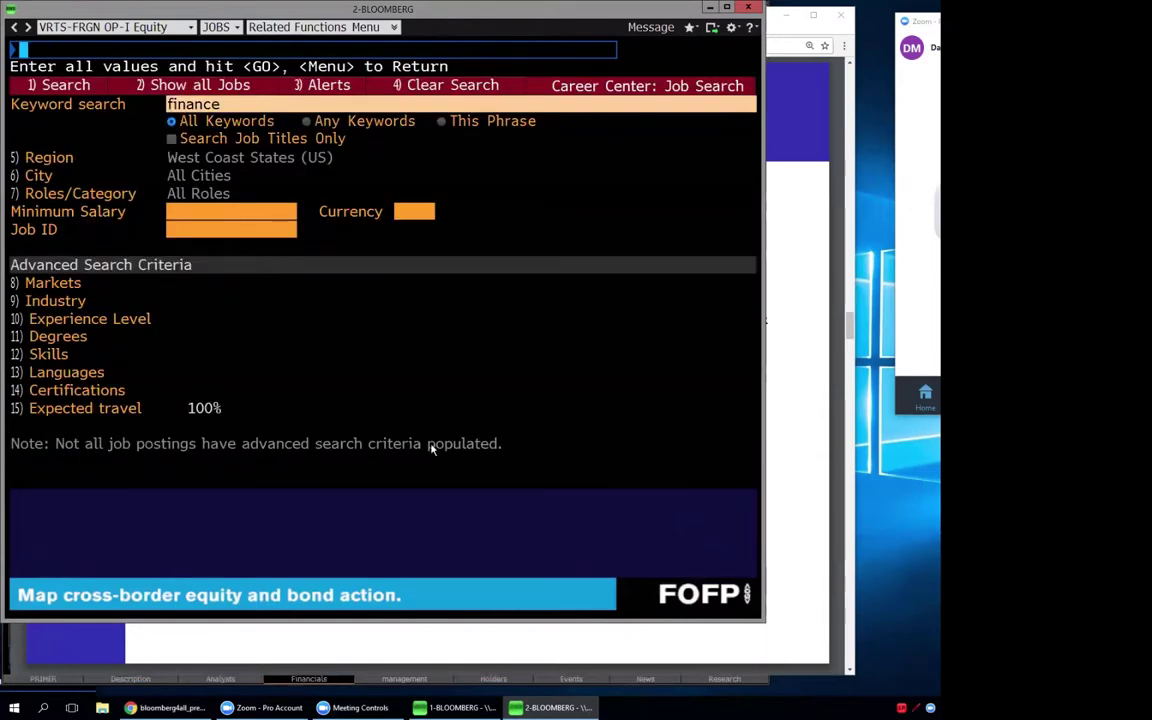
pyautogui.click(90, 88)
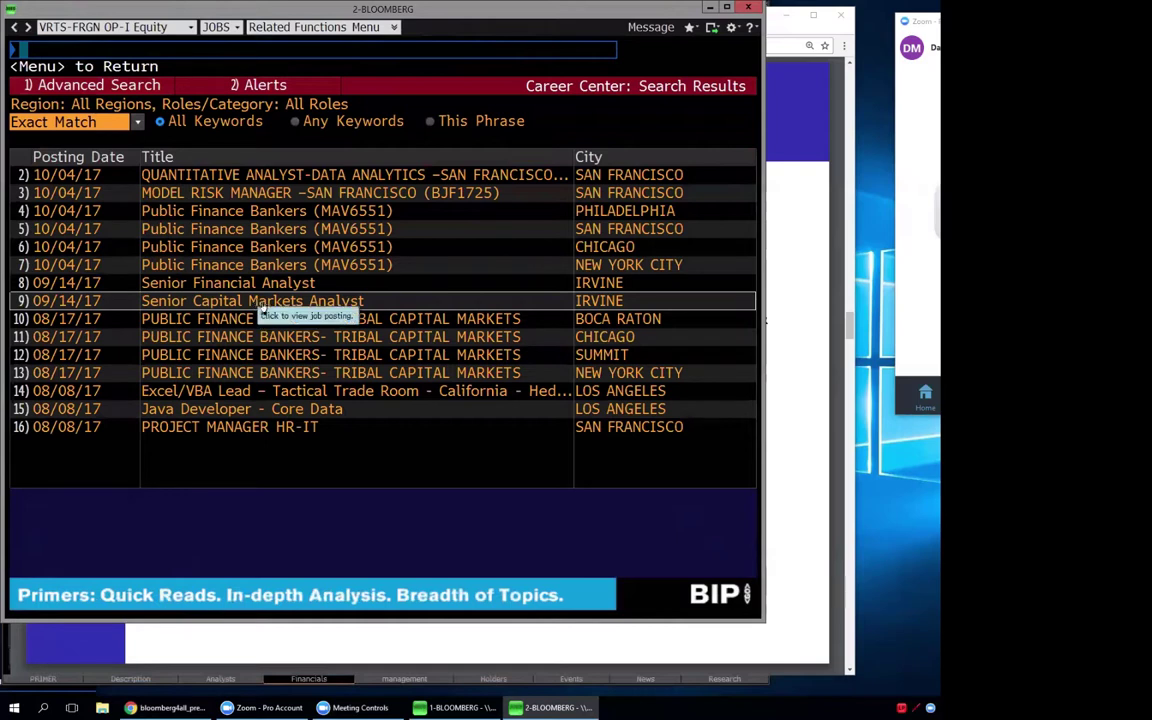
# Open the Java Developer - Core Data job posting, then return to the Bloomberg 4 All slides
pyautogui.click(348, 410)
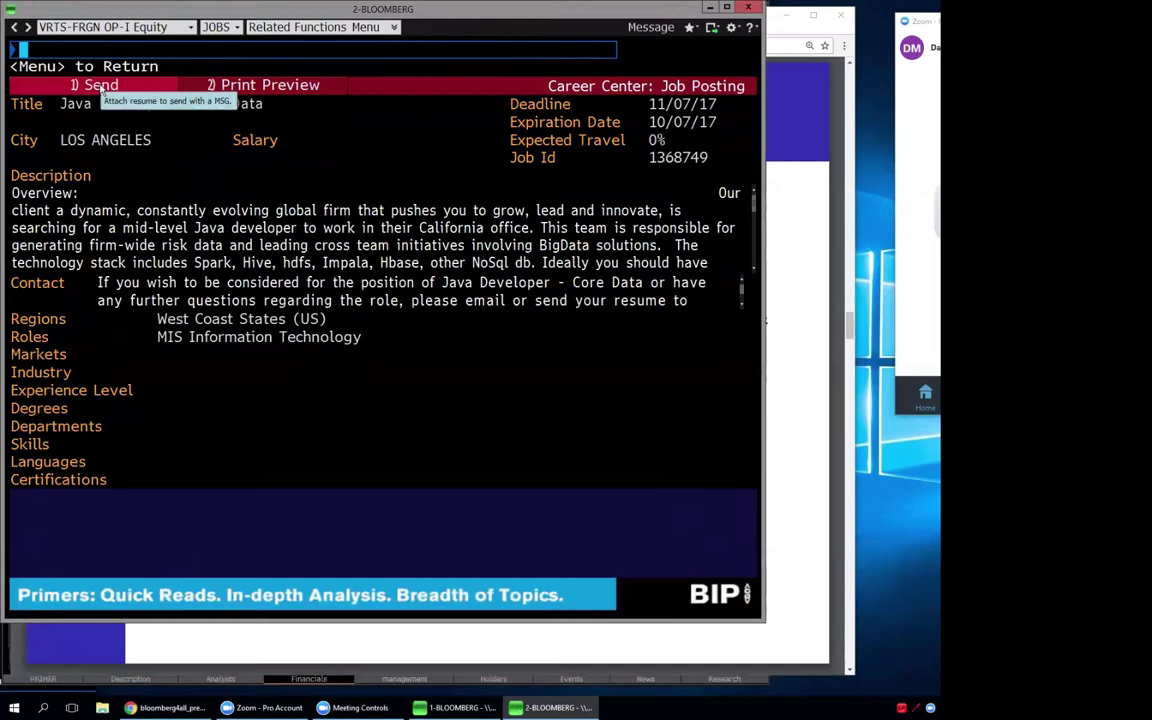
pyautogui.hotkey('alt', 'Tab')
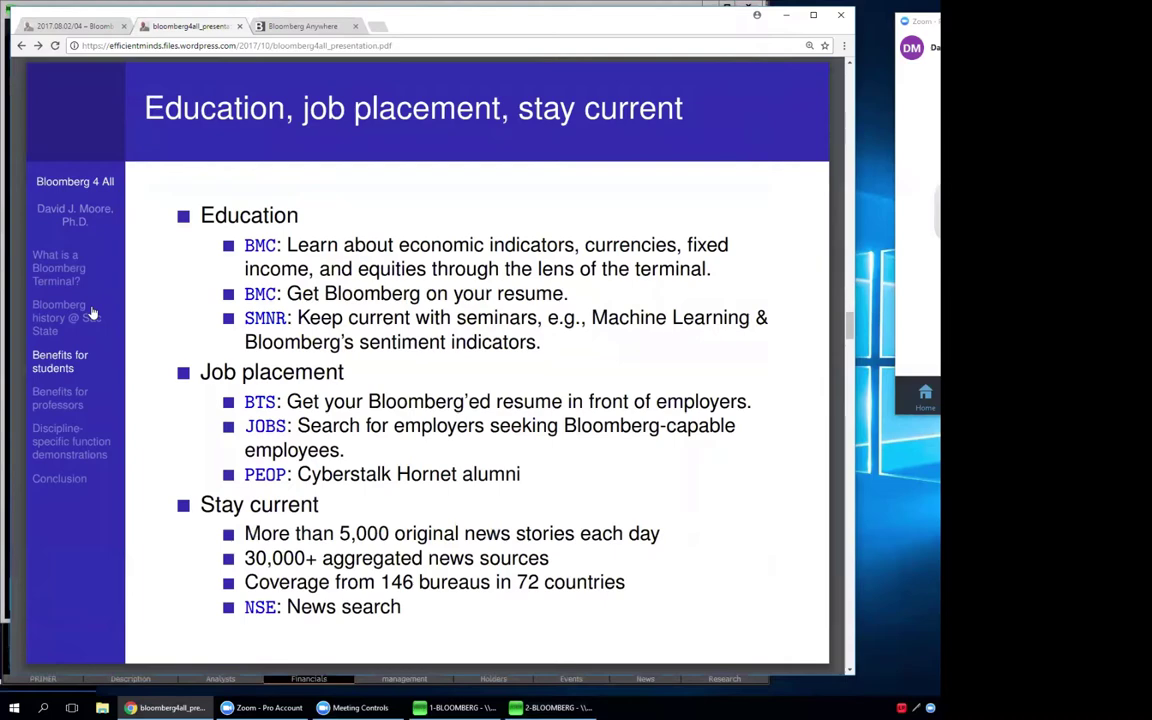
# In PEOP, filter profiles by the school California State University Sacramento, then return to the slides
pyautogui.hotkey('alt', 'Tab')
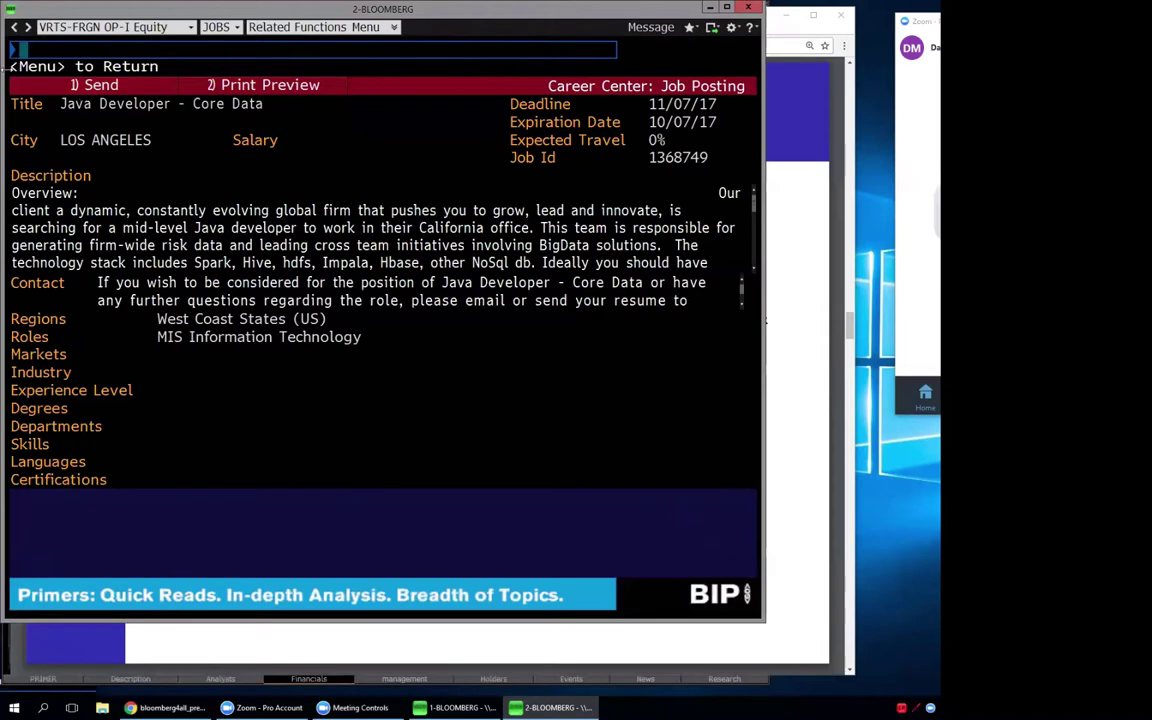
pyautogui.write('PEOP')
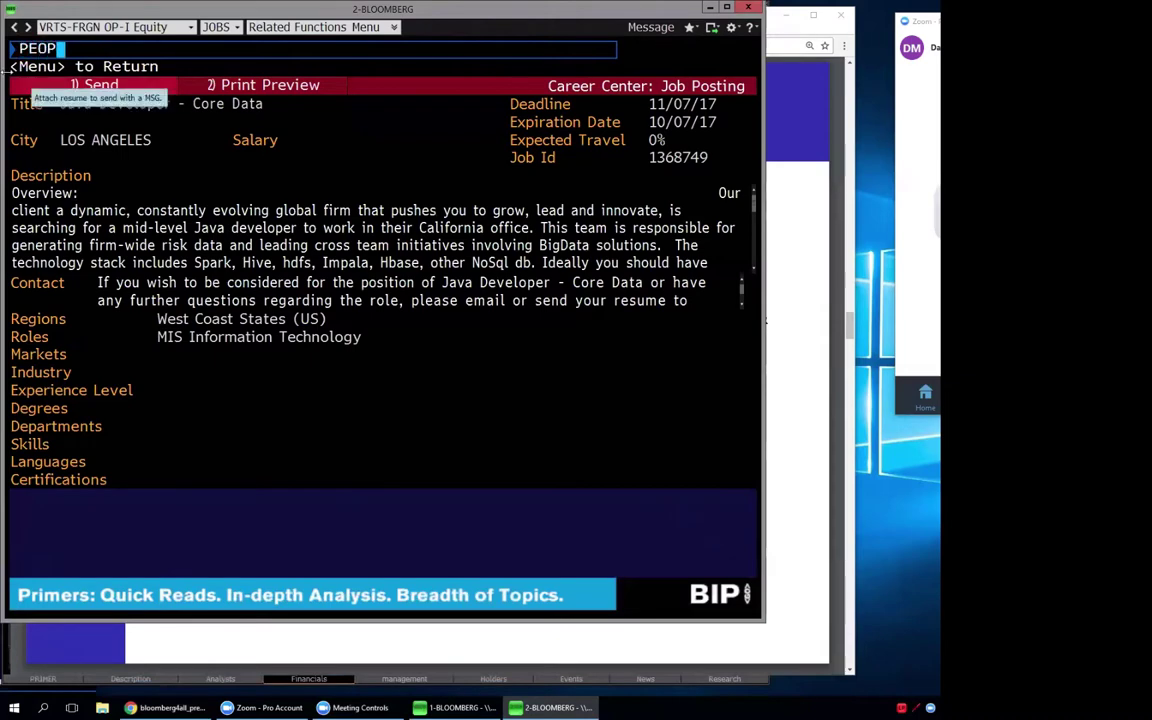
pyautogui.press('Return')
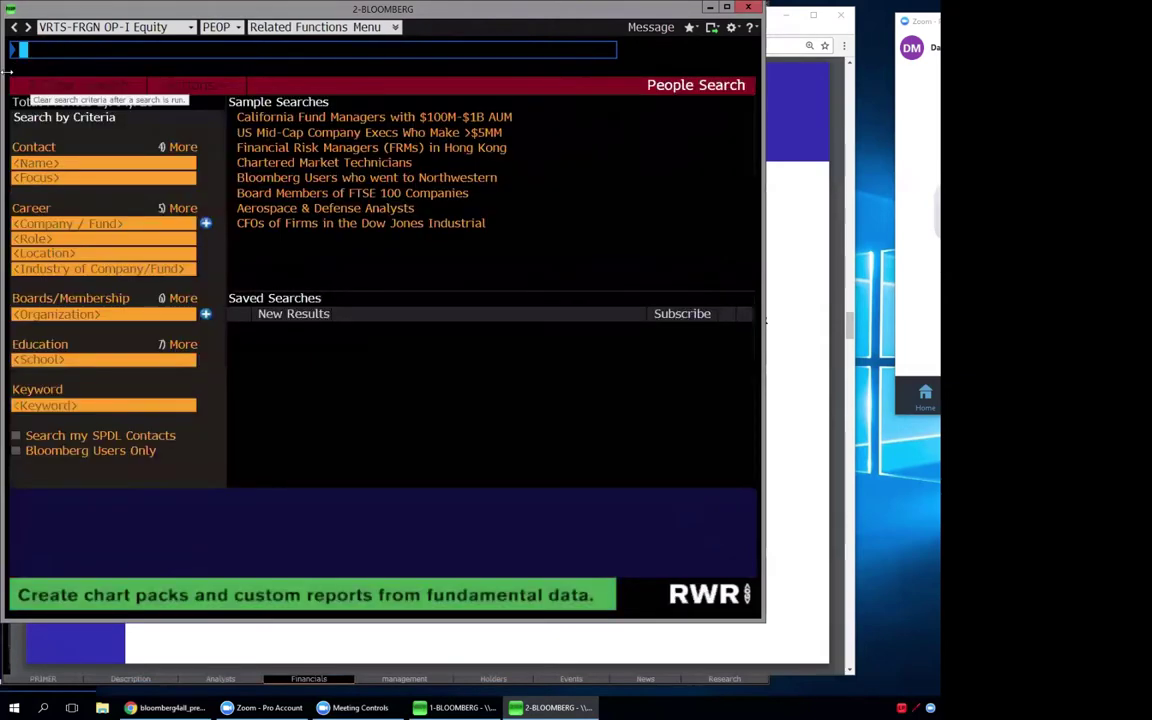
pyautogui.click(97, 360)
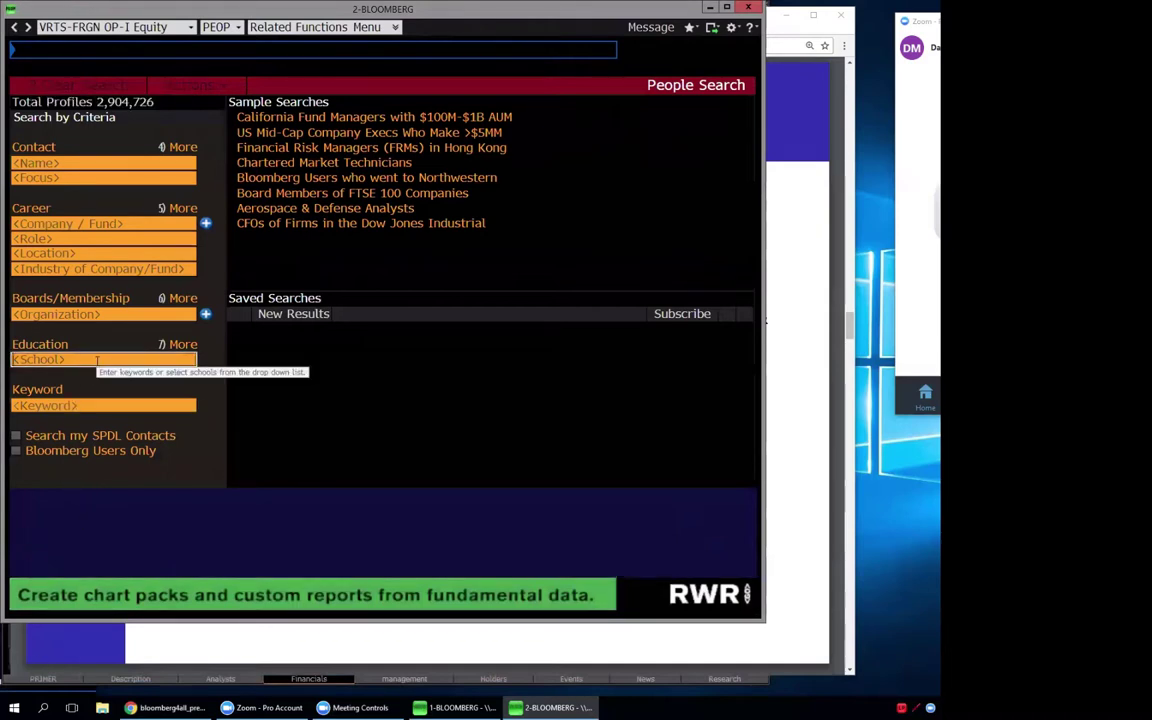
pyautogui.write('sacramento')
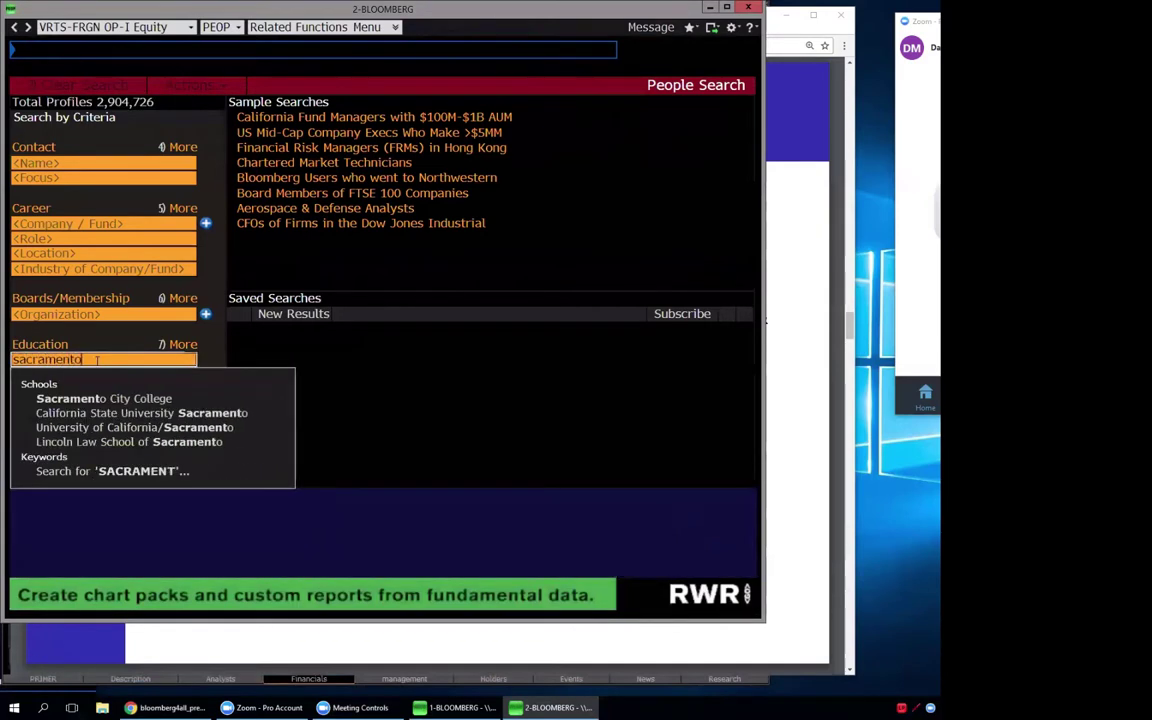
pyautogui.click(100, 414)
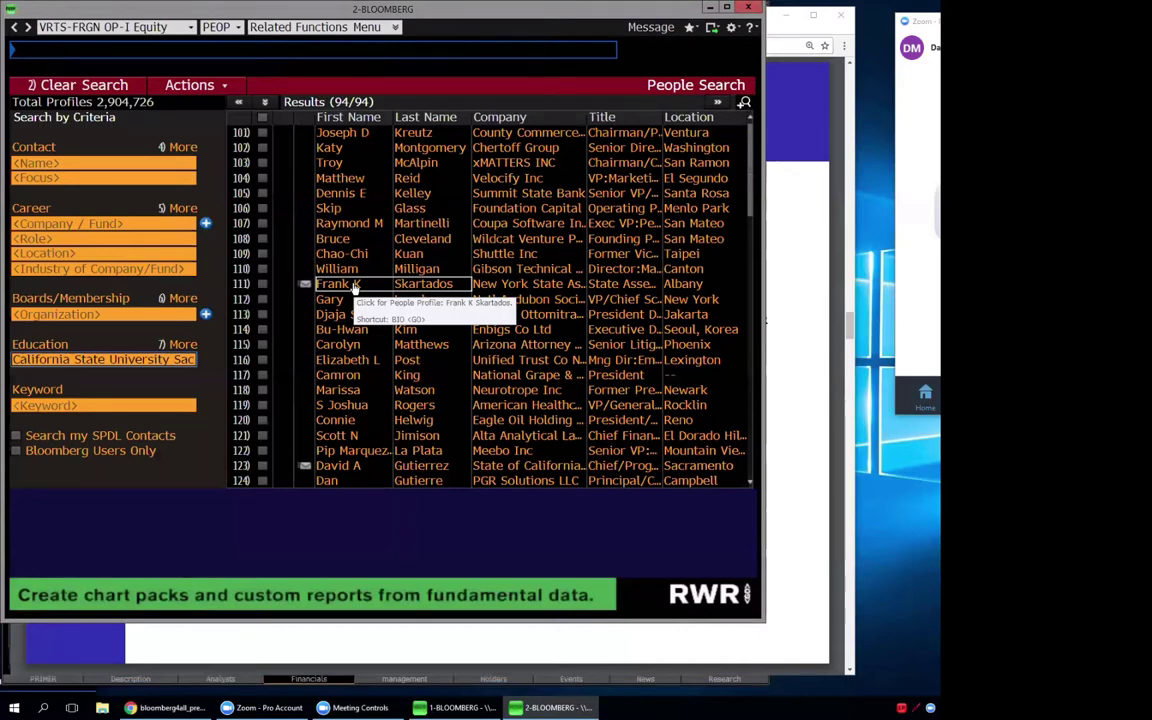
pyautogui.hotkey('alt', 'Tab')
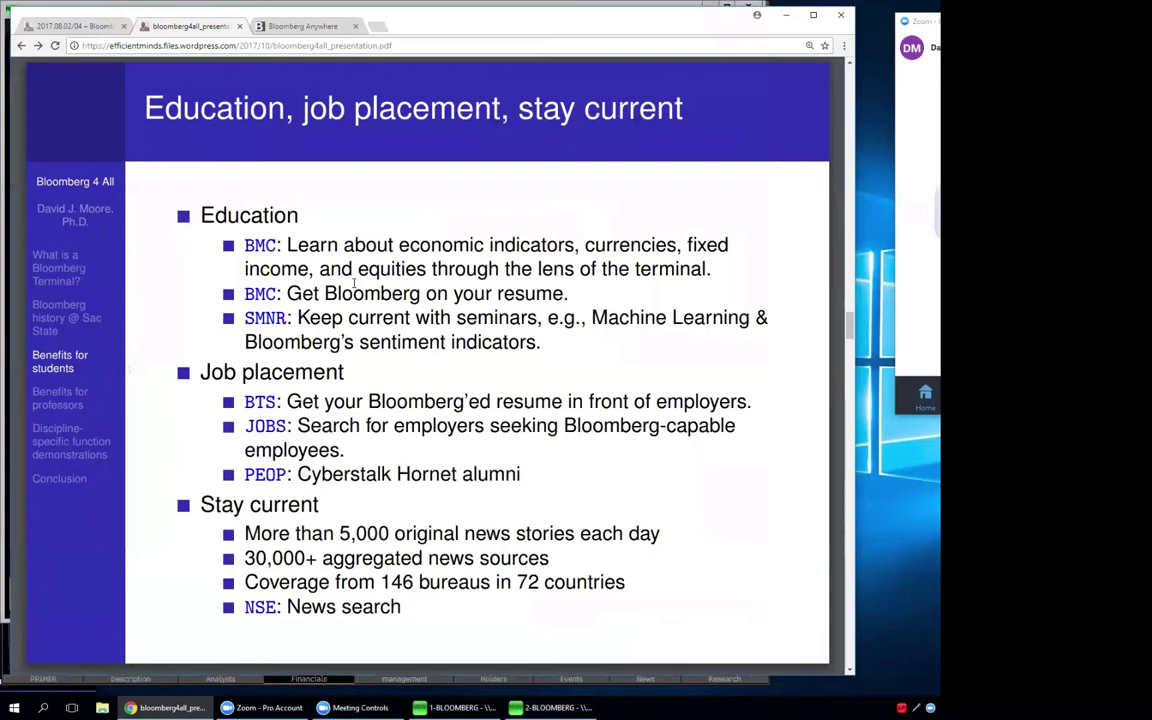
# Run NSE for NVDA US Equity to list NVIDIA Corp headlines, then return to the slides
pyautogui.hotkey('alt', 'Tab')
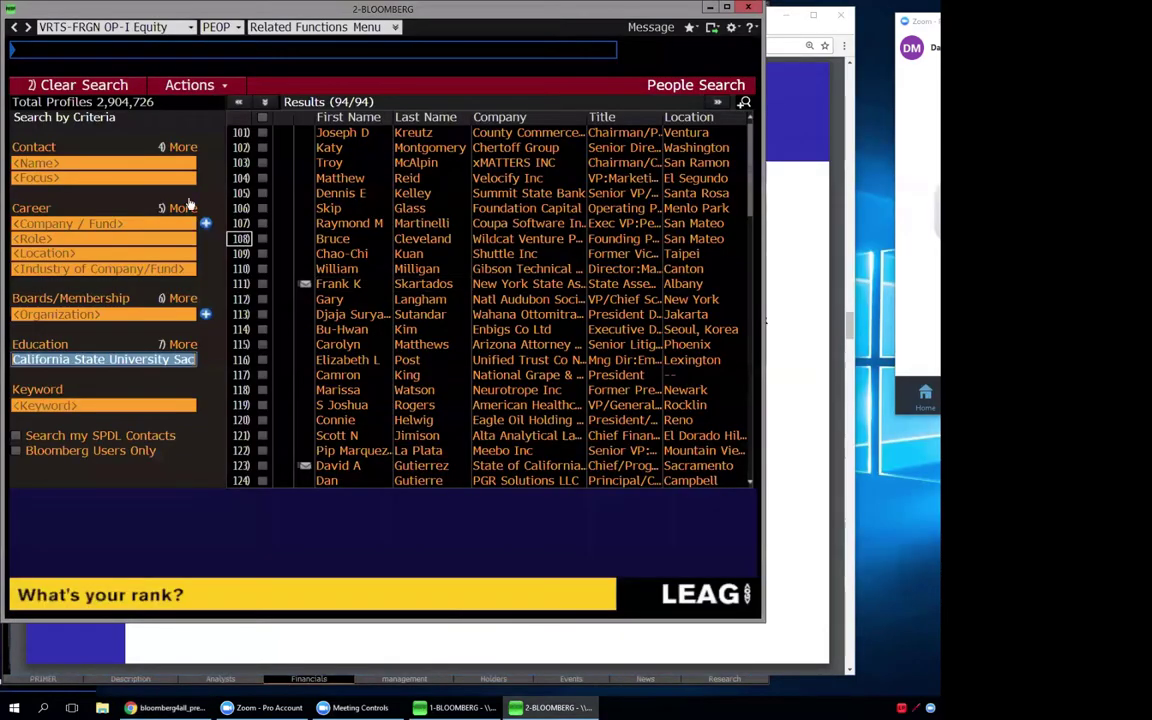
pyautogui.click(114, 53)
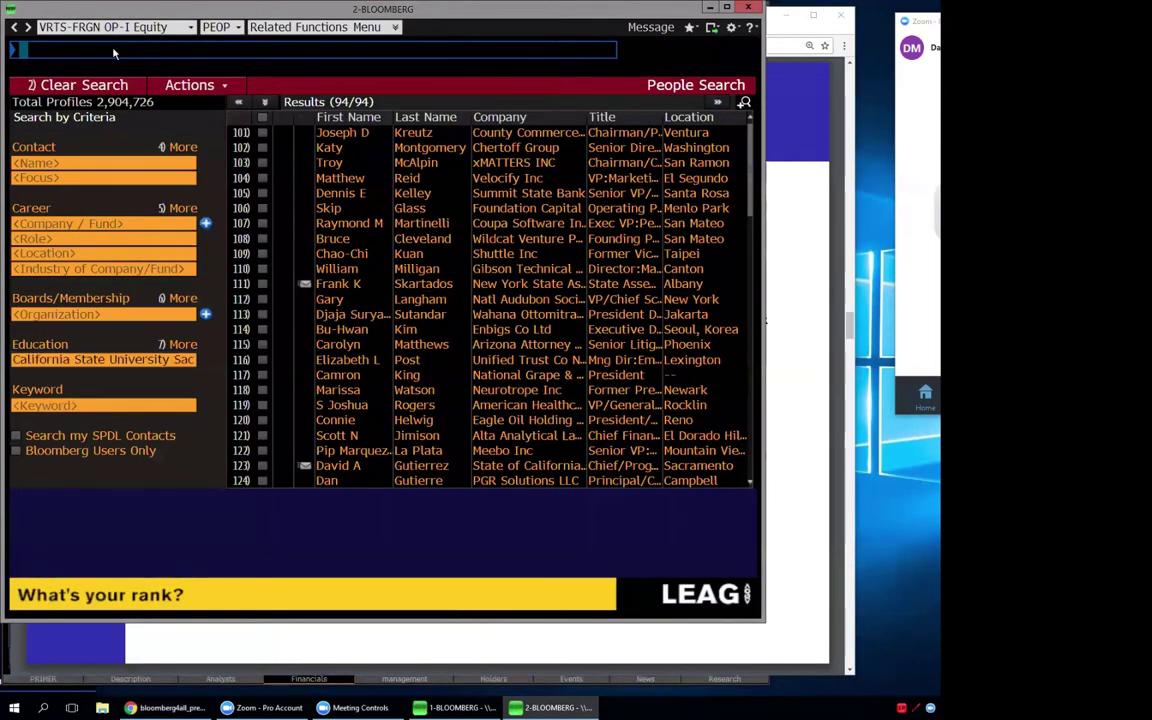
pyautogui.write('NSE')
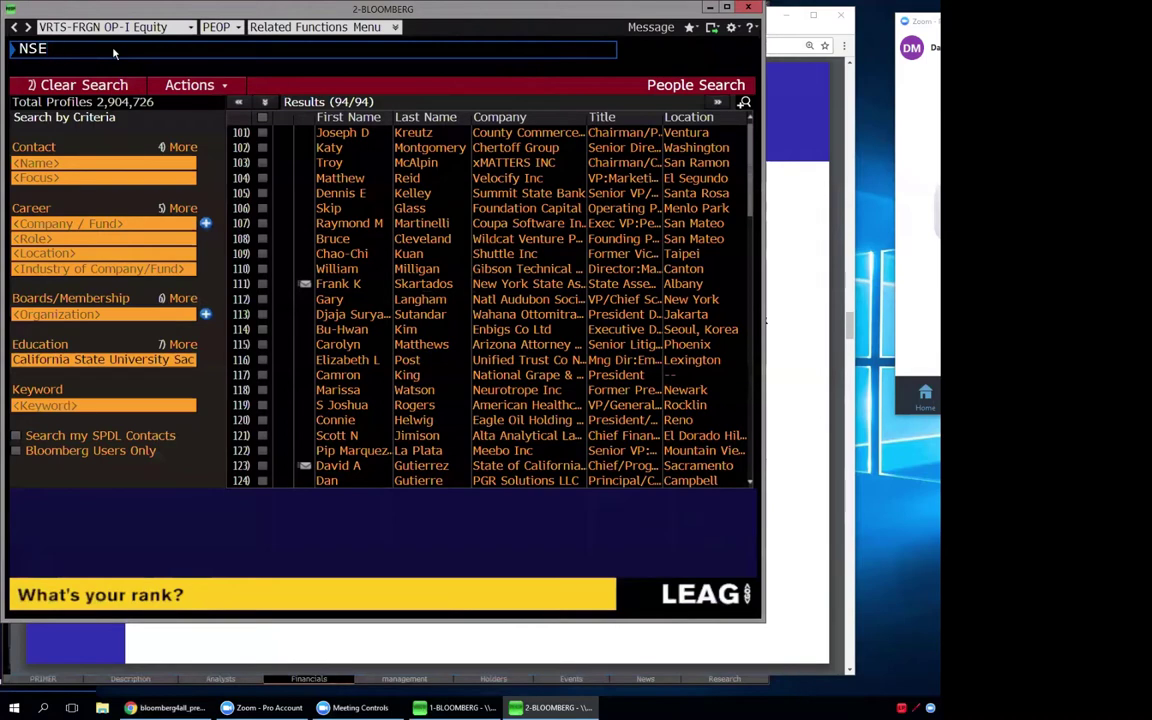
pyautogui.press('Return')
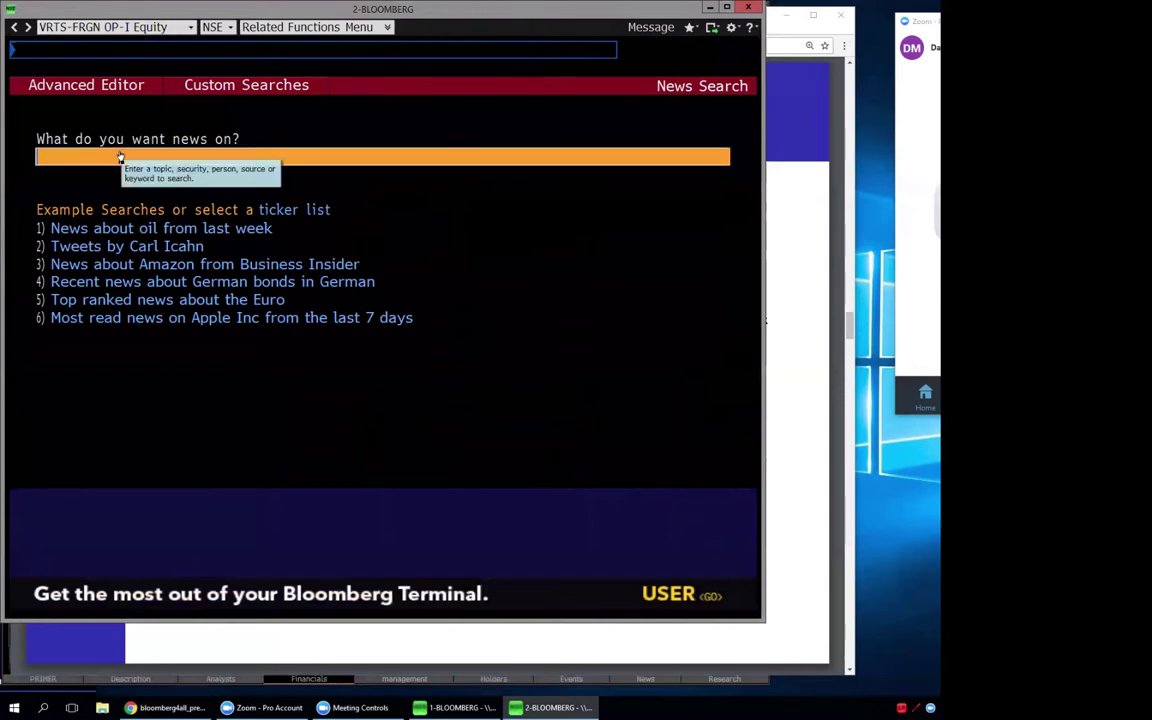
pyautogui.write('nvidi')
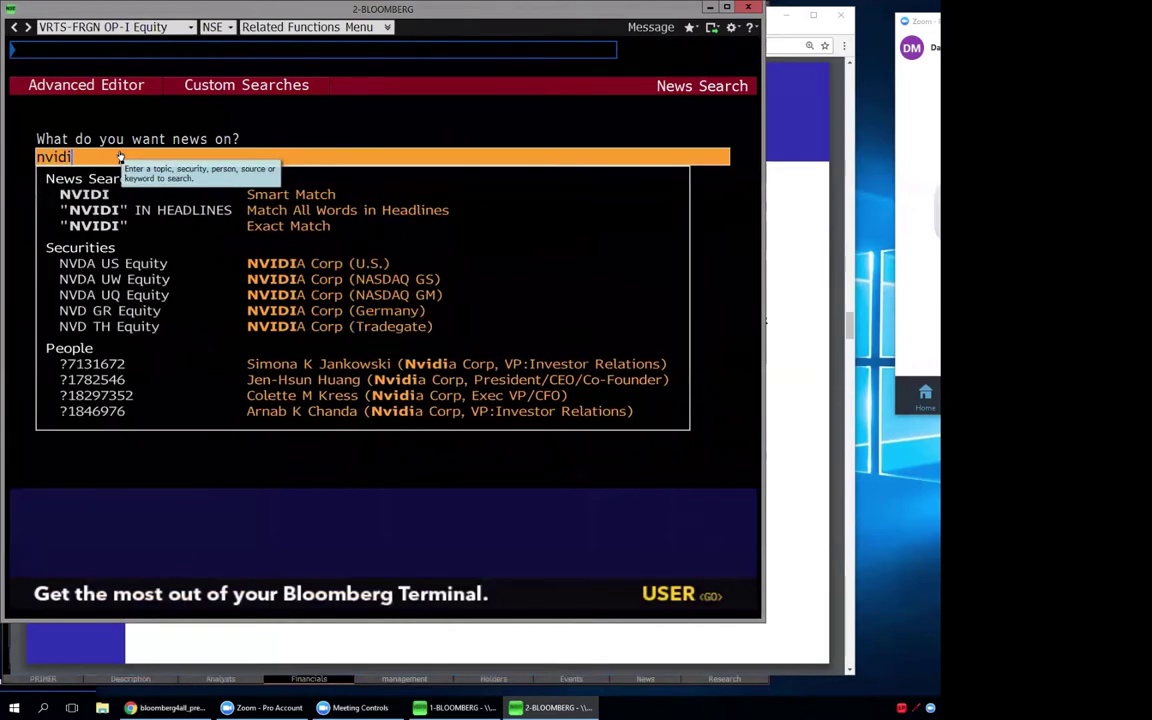
pyautogui.write('da')
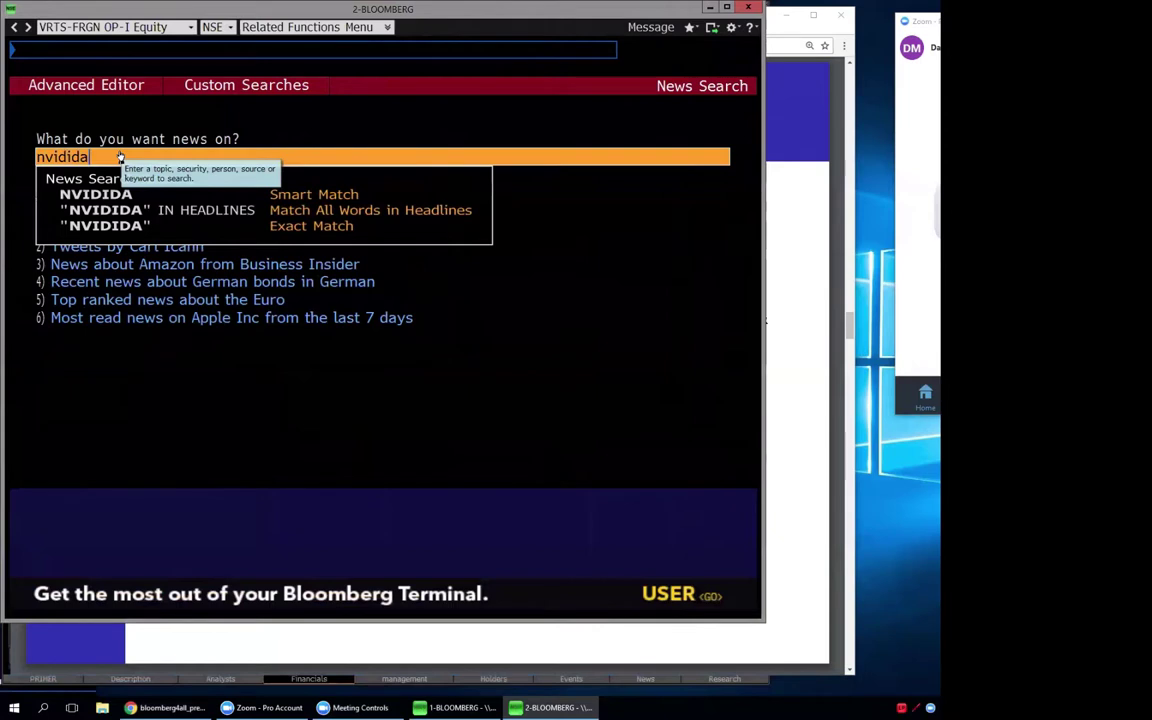
pyautogui.press('BackSpace')
pyautogui.press('BackSpace')
pyautogui.press('BackSpace')
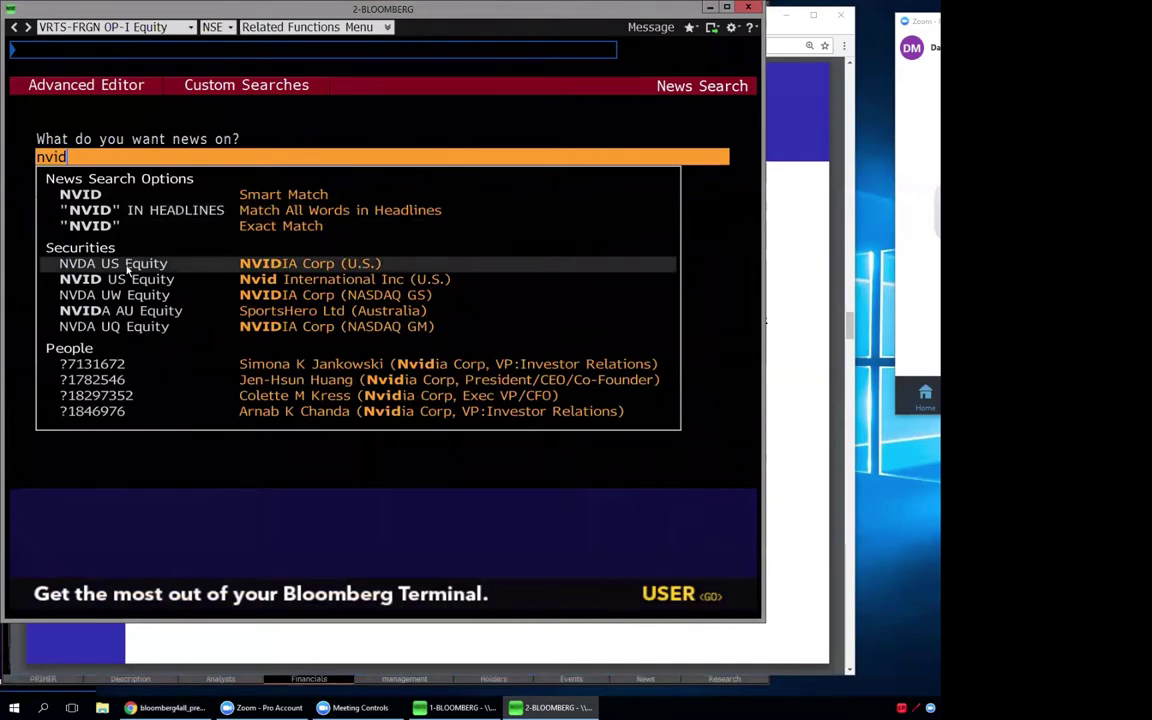
pyautogui.click(127, 265)
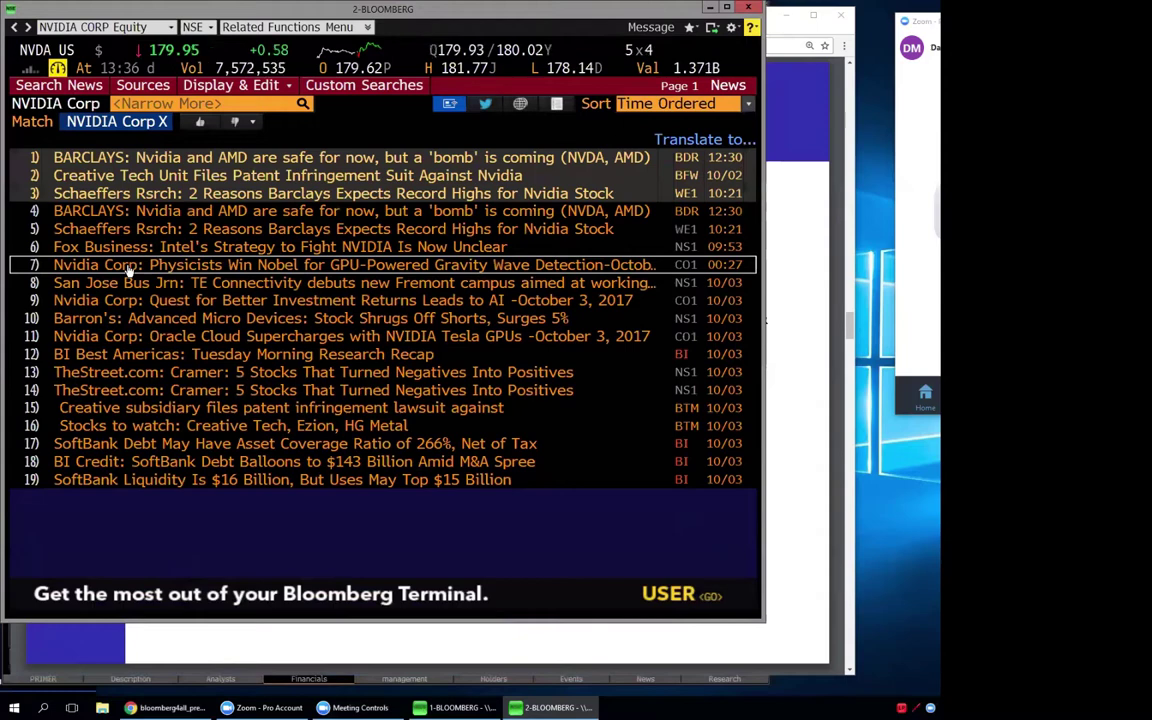
pyautogui.hotkey('alt', 'Tab')
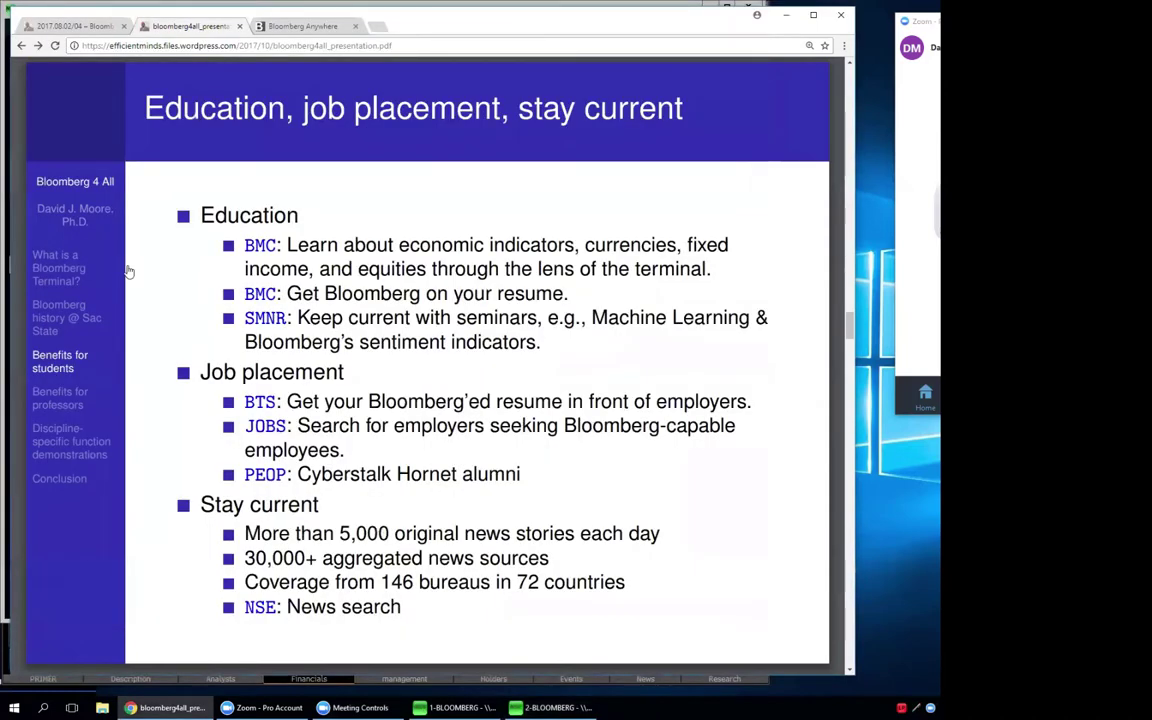
pyautogui.press('Right')
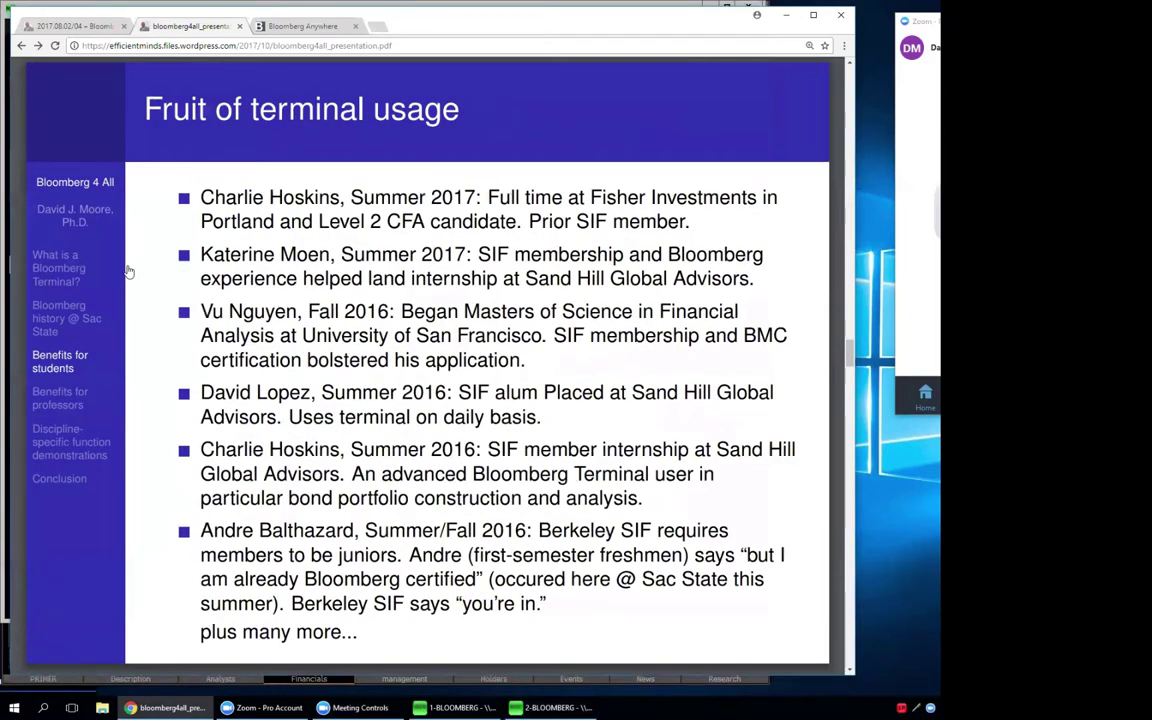
pyautogui.press('Left')
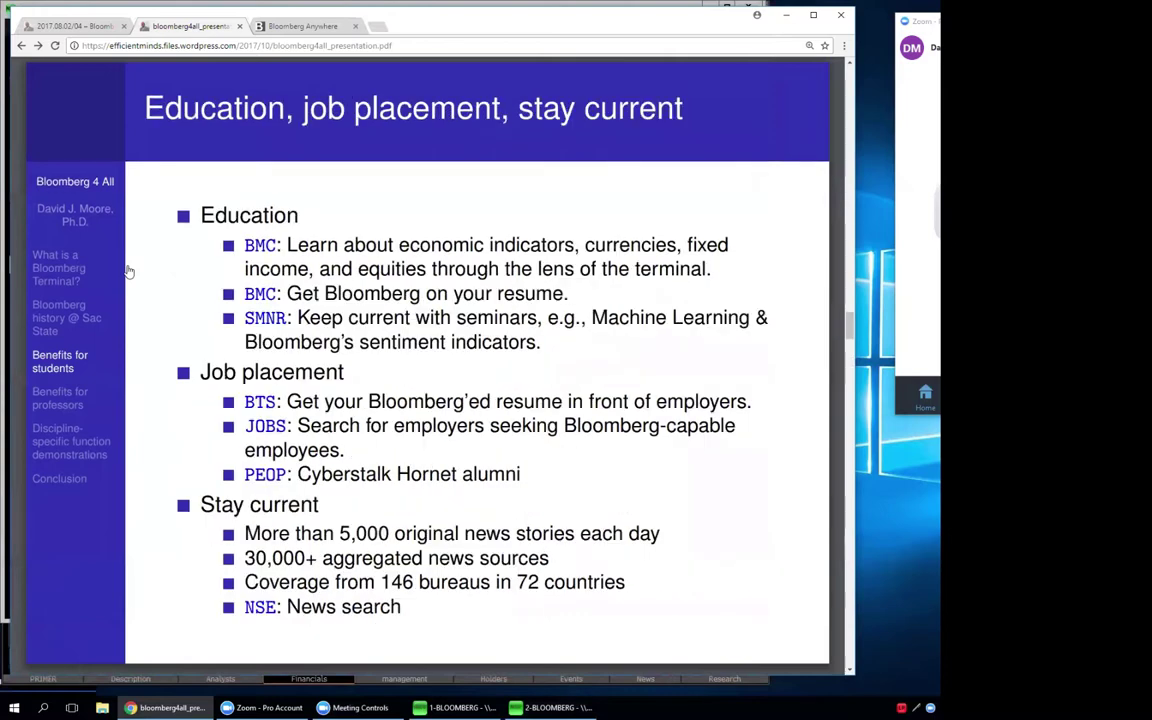
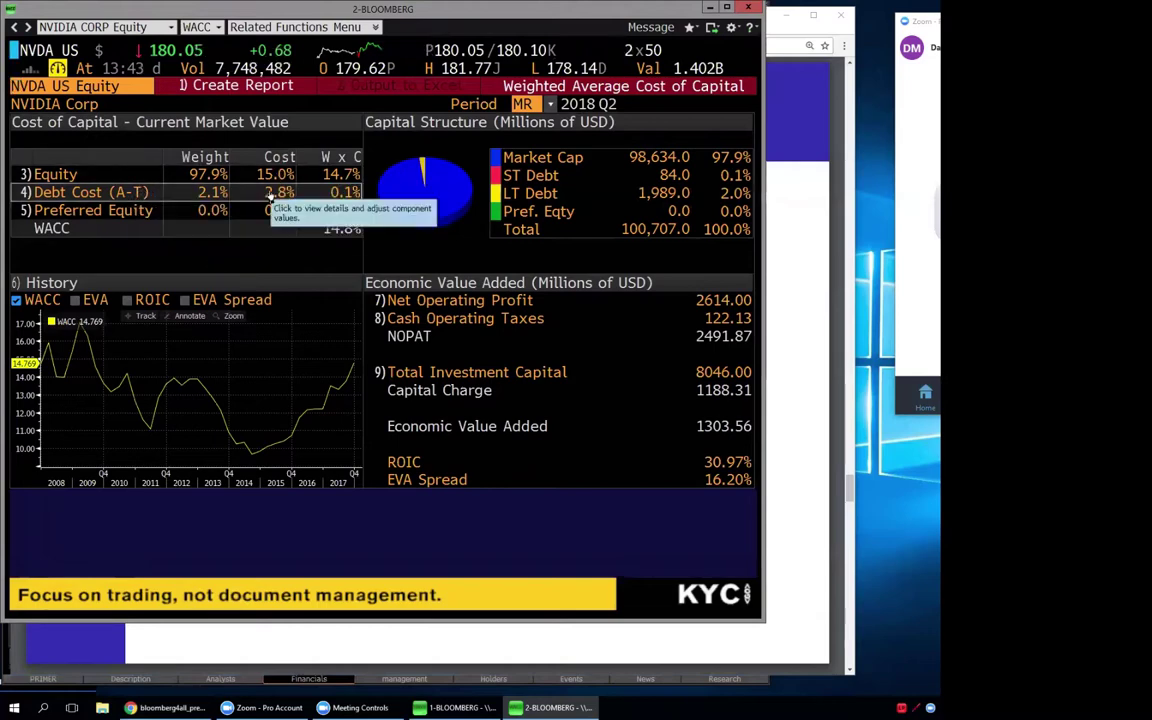
pyautogui.click(184, 195)
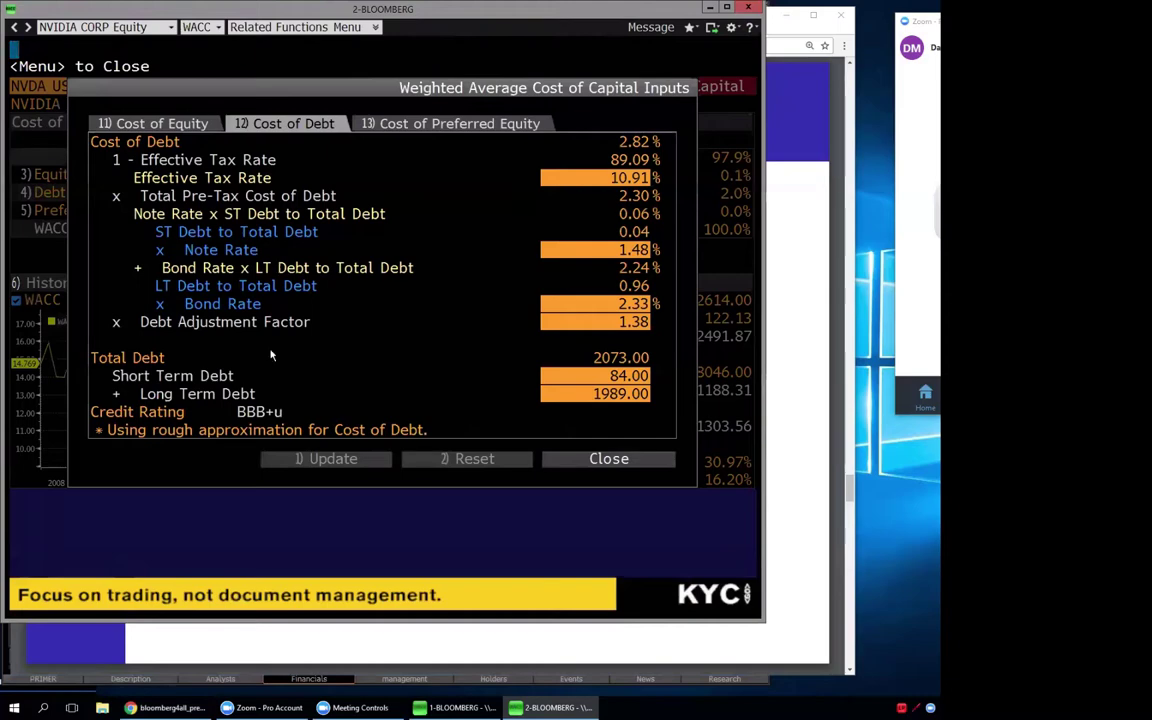
pyautogui.click(609, 459)
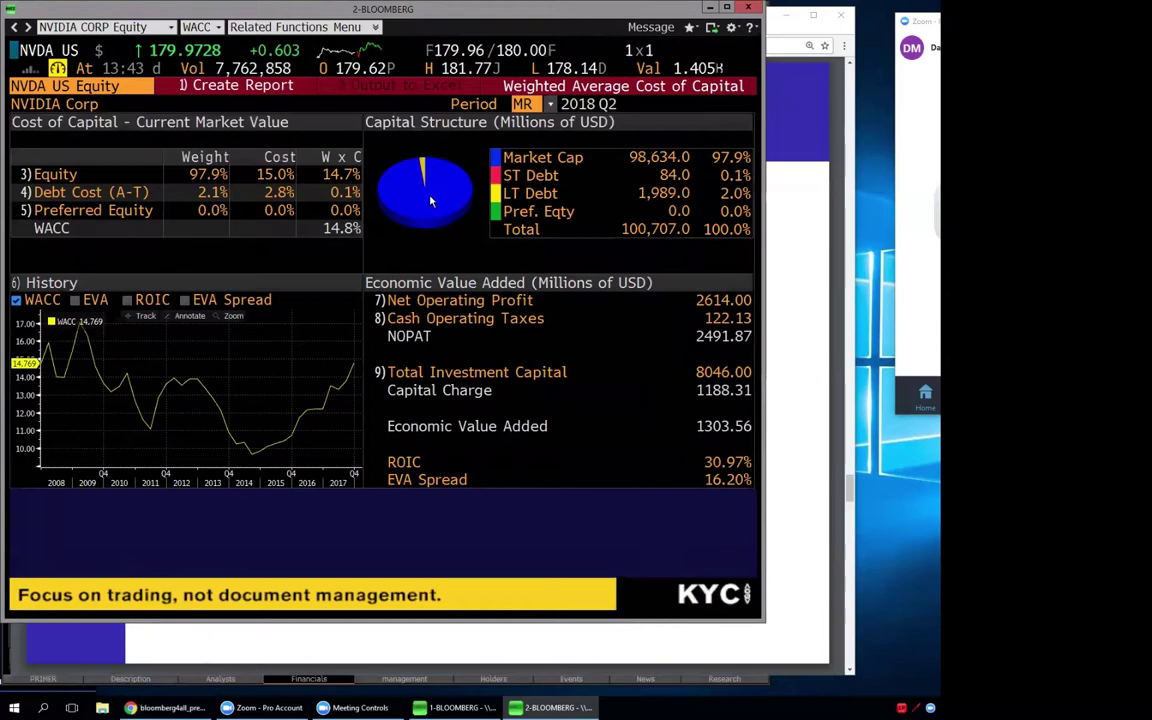
# Run FA for NVIDIA's GAAP income statement, revenue 4,130.0 (FY 2014) to 6,910.0 (FY 2017)
pyautogui.hotkey('alt', 'Tab')
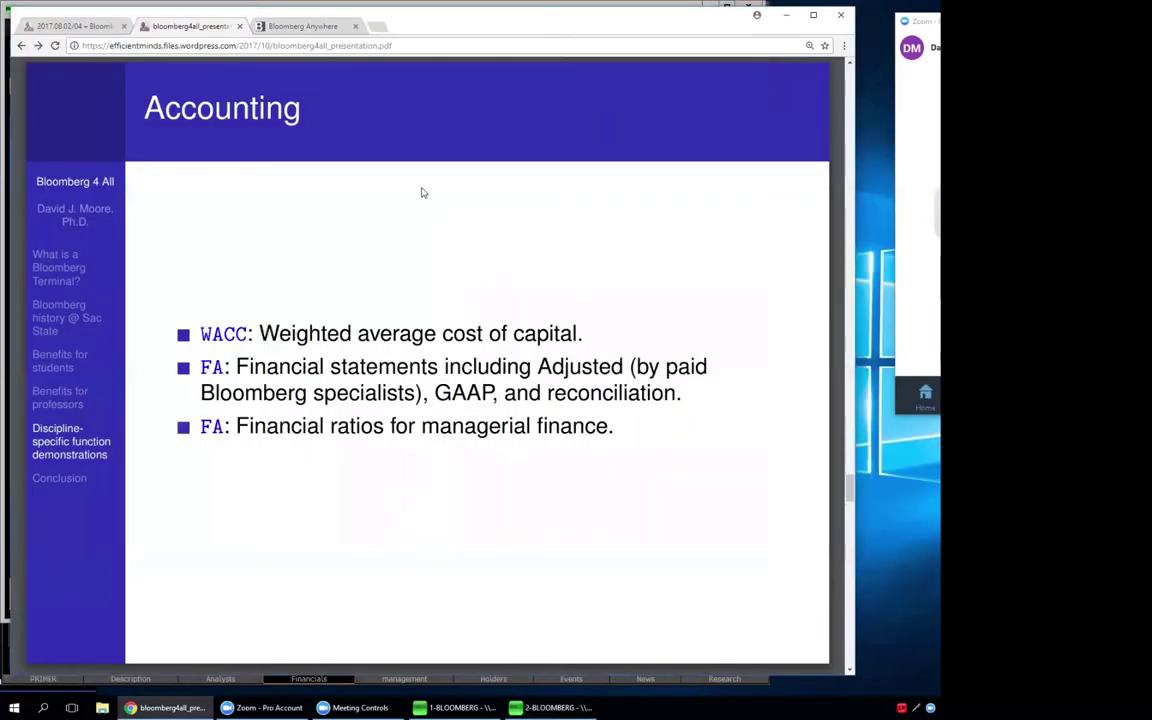
pyautogui.hotkey('alt', 'Tab')
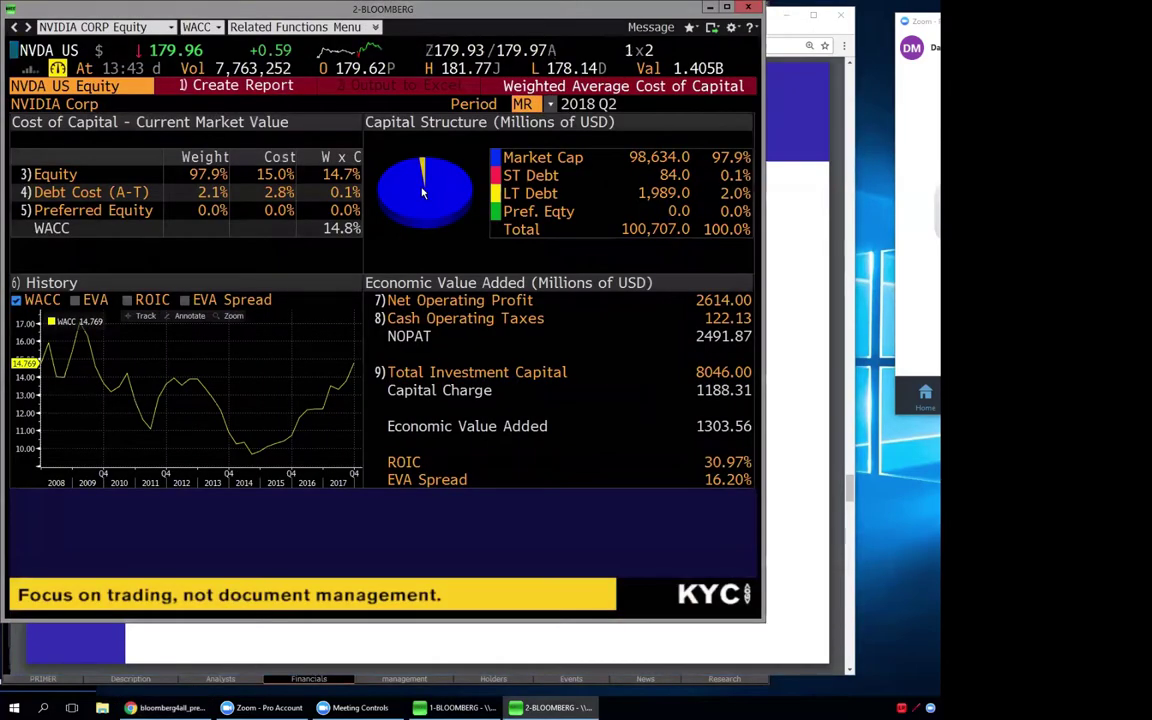
pyautogui.write('FA')
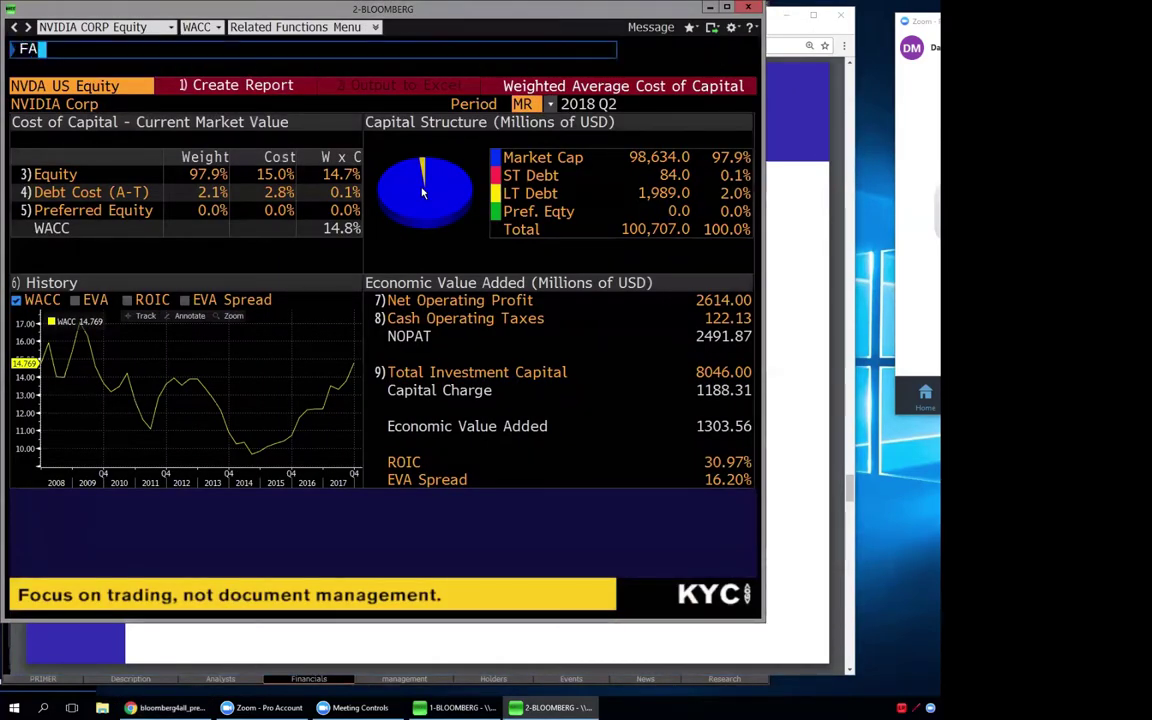
pyautogui.press('Return')
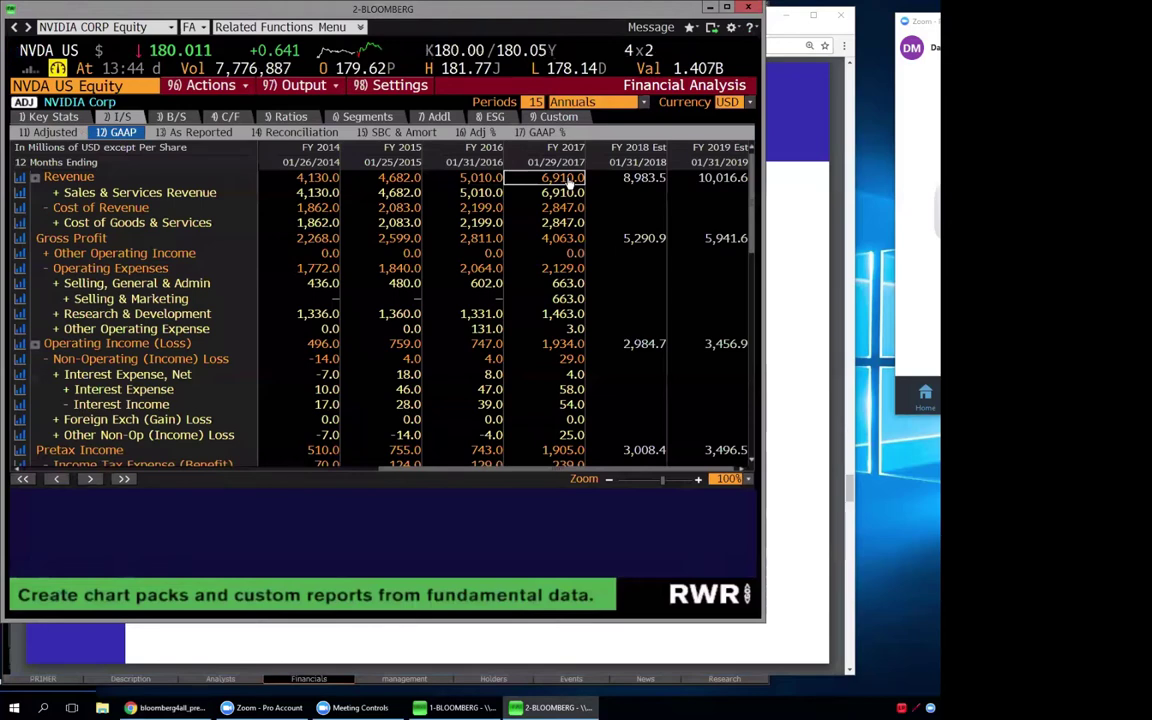
pyautogui.click(569, 184)
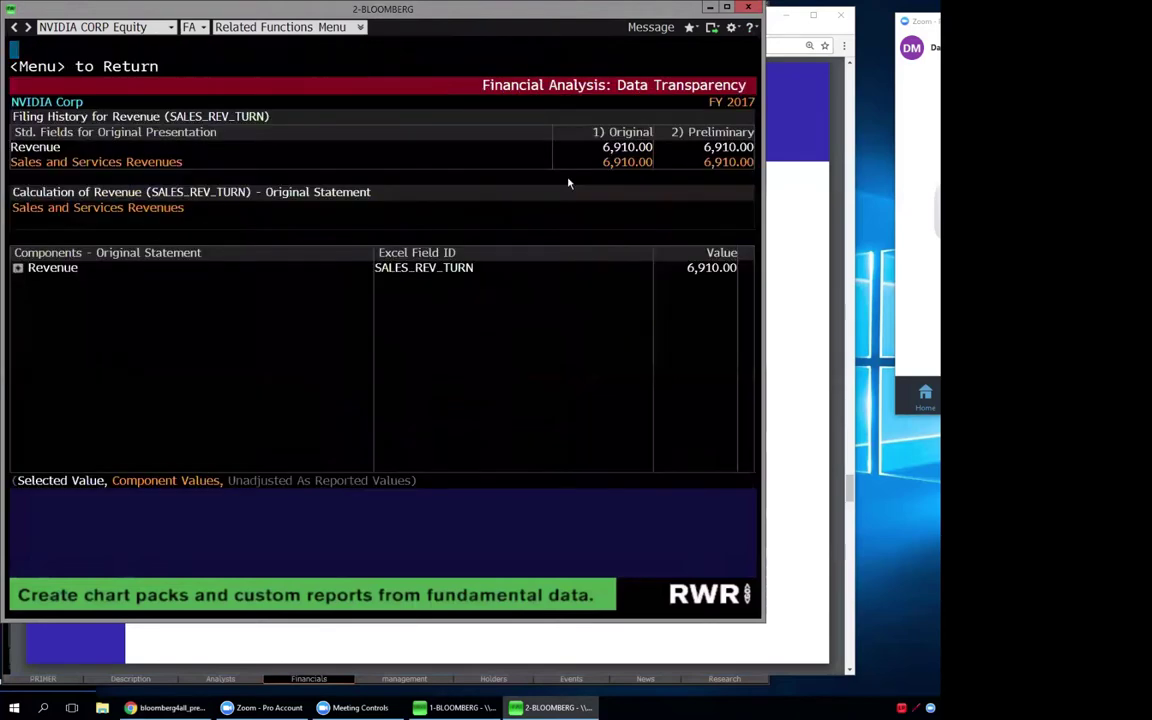
pyautogui.click(733, 268)
pyautogui.click(720, 285)
pyautogui.click(715, 299)
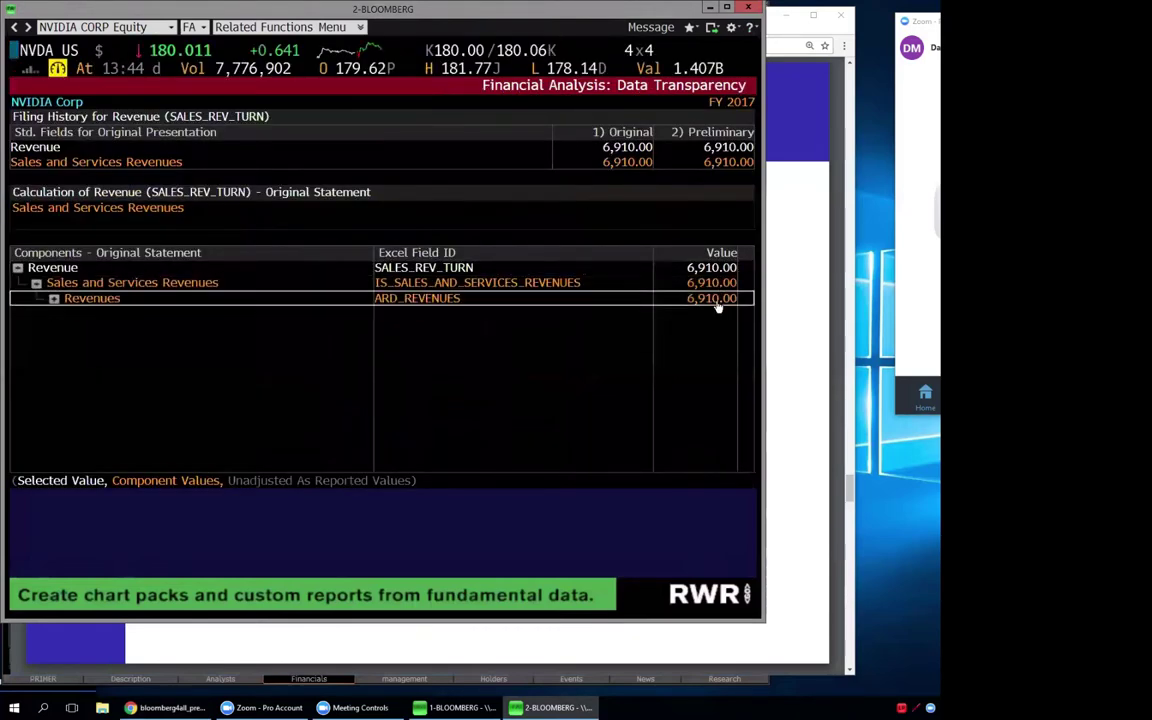
pyautogui.click(746, 313)
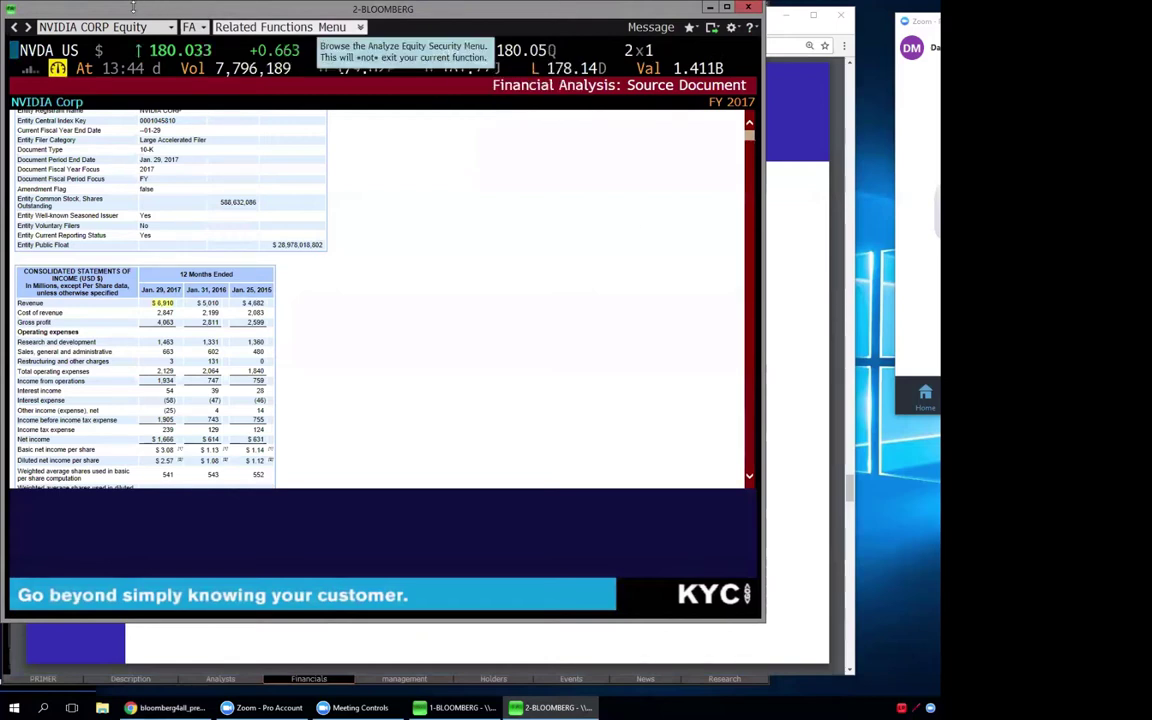
pyautogui.write('FA')
pyautogui.press('Return')
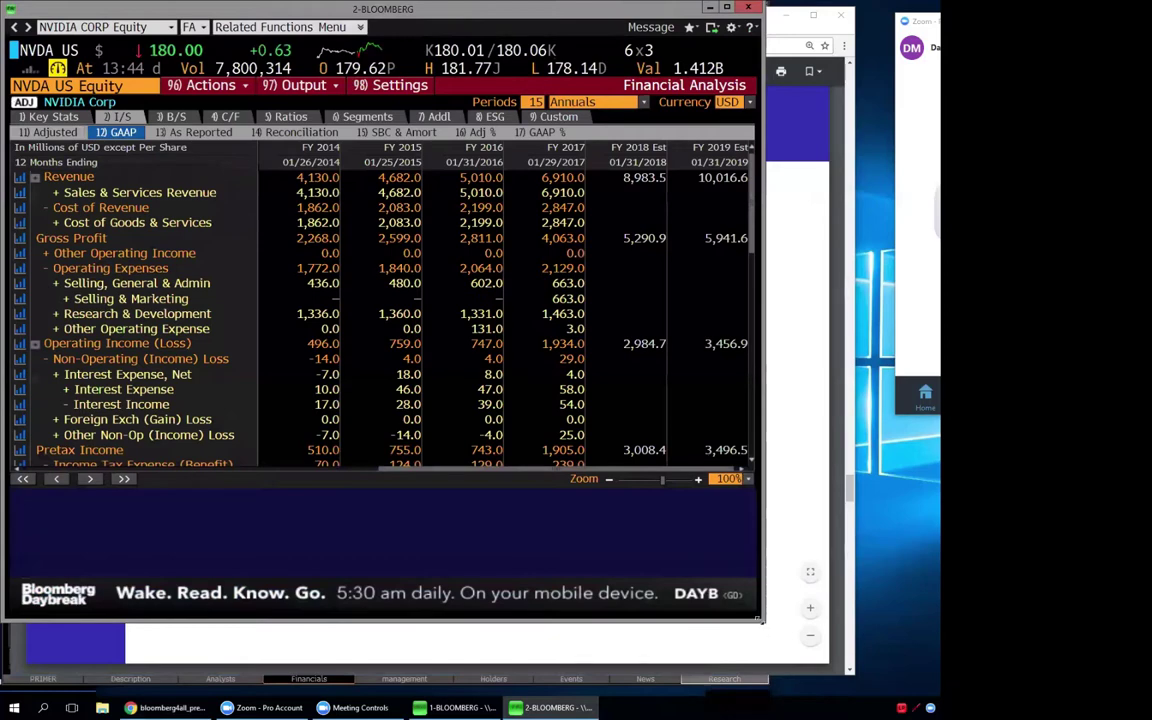
# Enlarge the terminal, view EBITDA/EBIT reconciliation, then show NVIDIA's profitability ratios (FY 2017 ROE 32.57)
pyautogui.moveTo(755, 630); pyautogui.dragTo(920, 660)
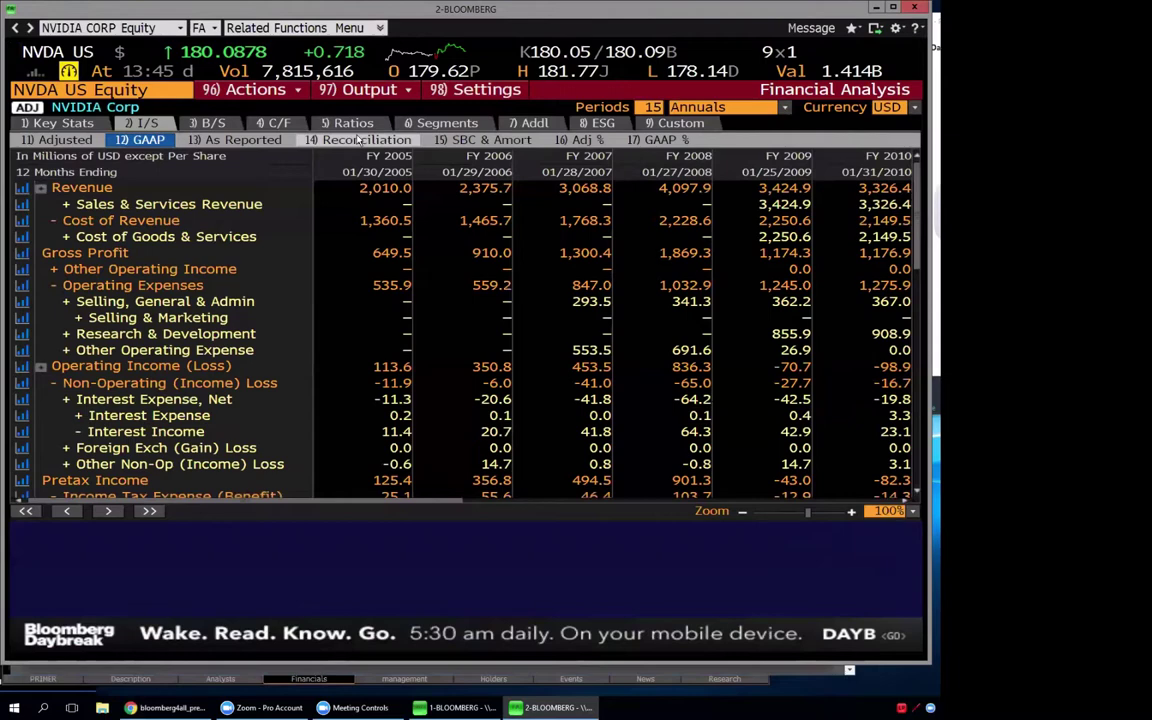
pyautogui.click(360, 141)
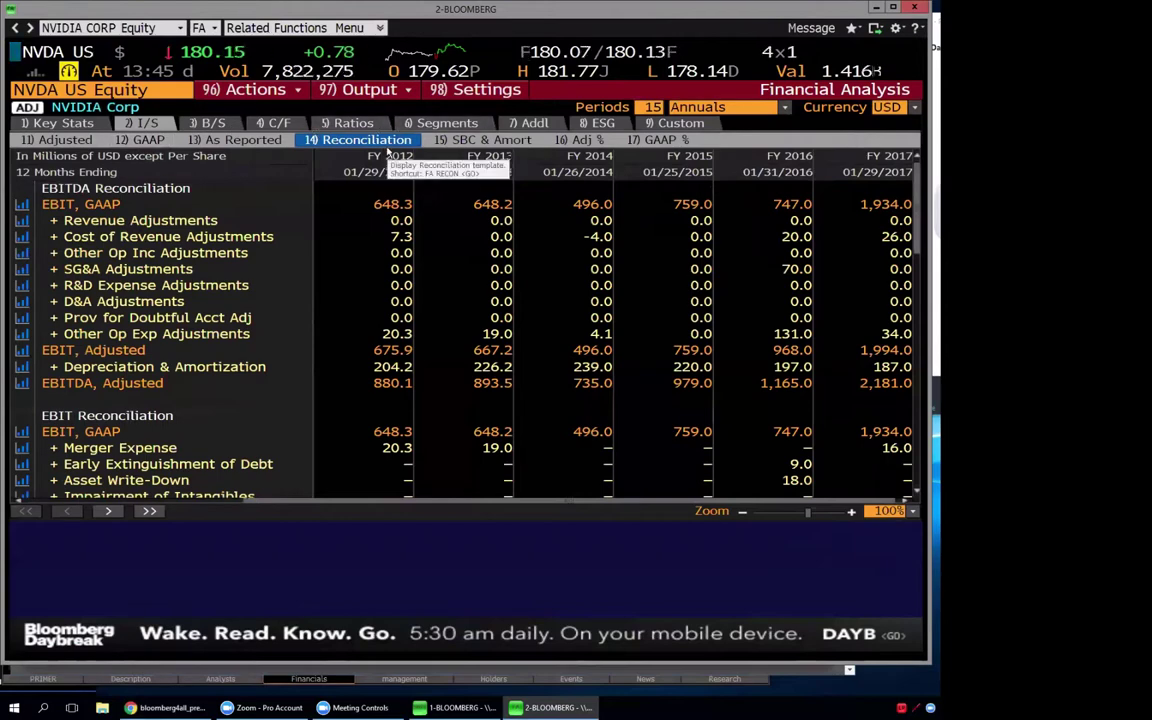
pyautogui.hotkey('alt', 'Tab')
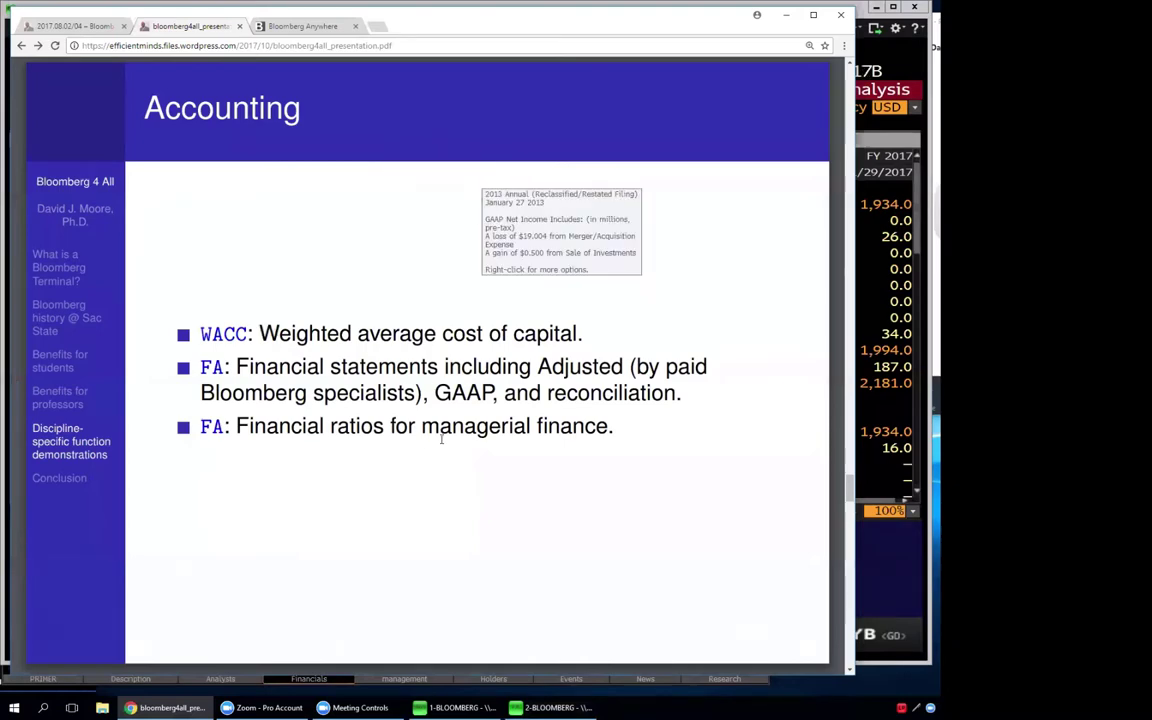
pyautogui.hotkey('alt', 'Tab')
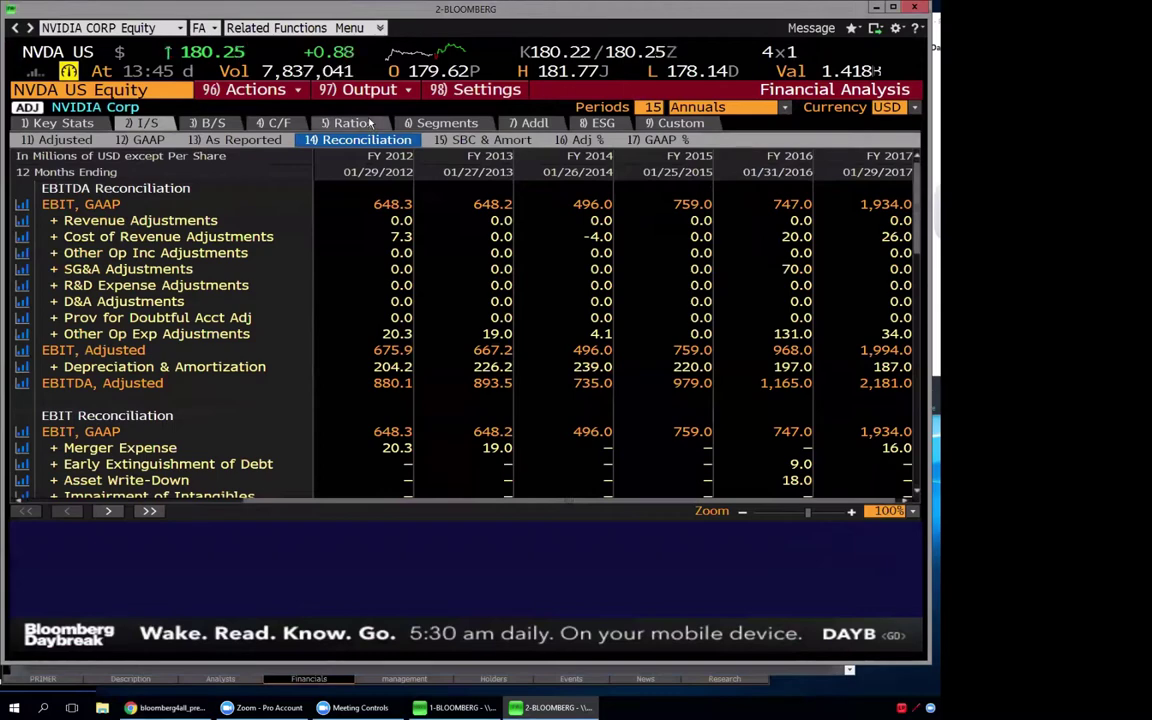
pyautogui.click(369, 122)
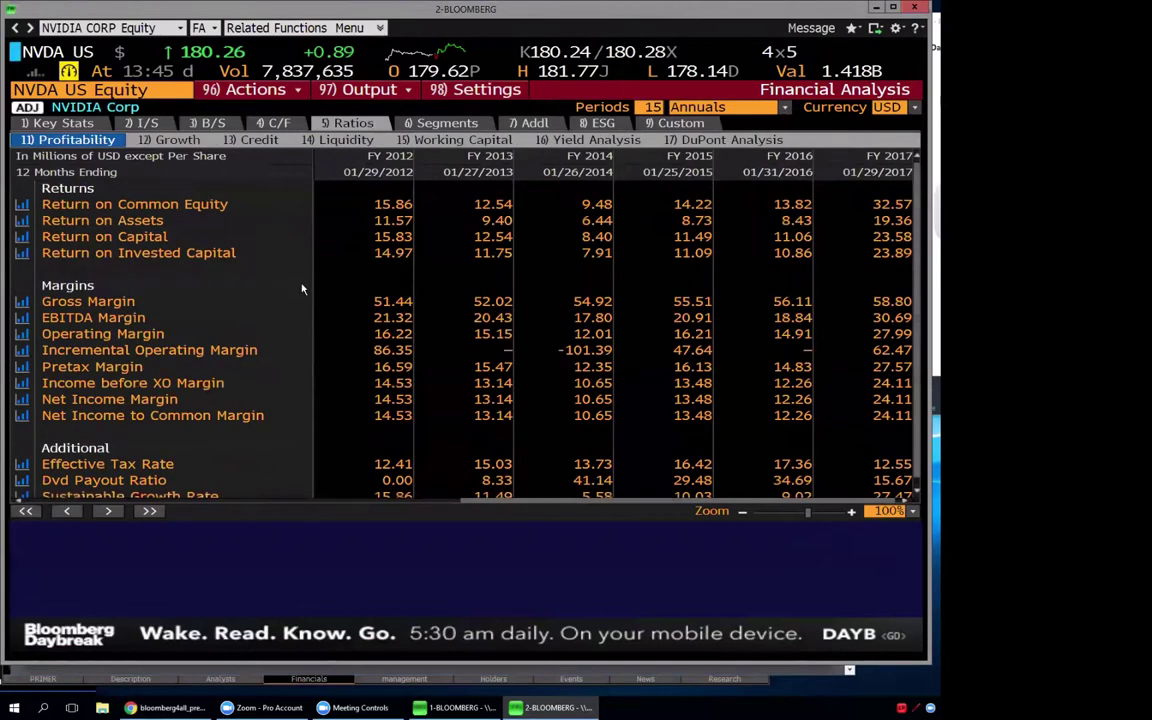
pyautogui.click(336, 340)
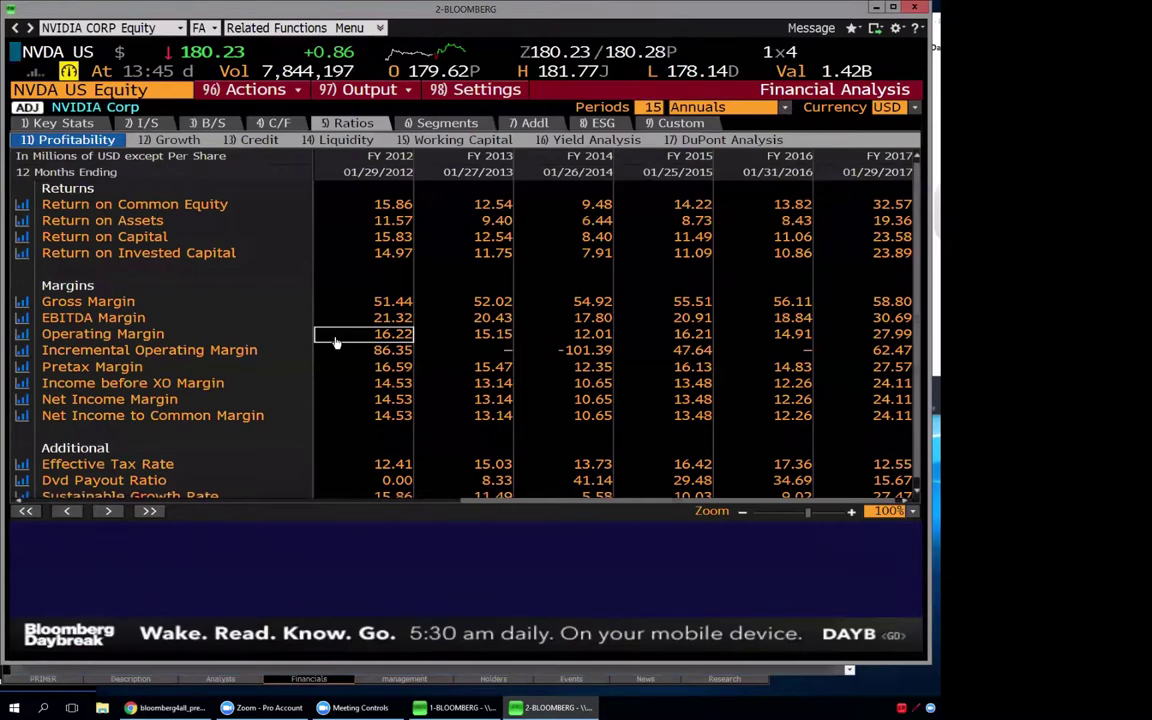
pyautogui.hotkey('alt', 'Tab')
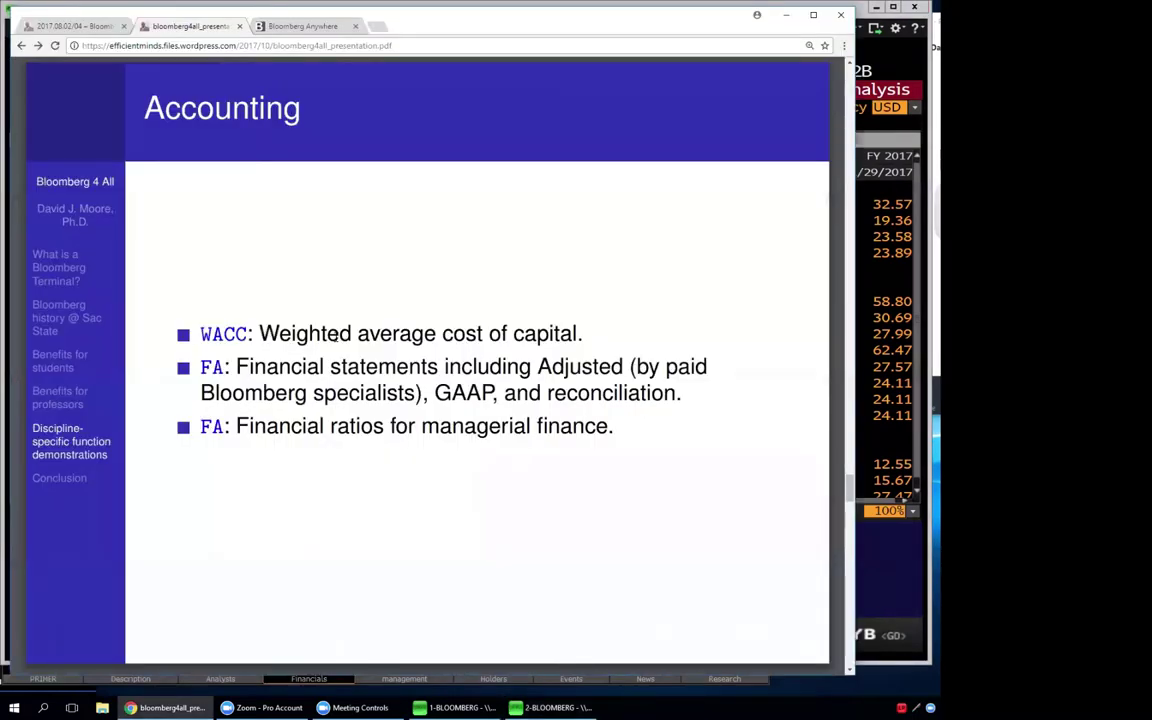
pyautogui.press('Right')
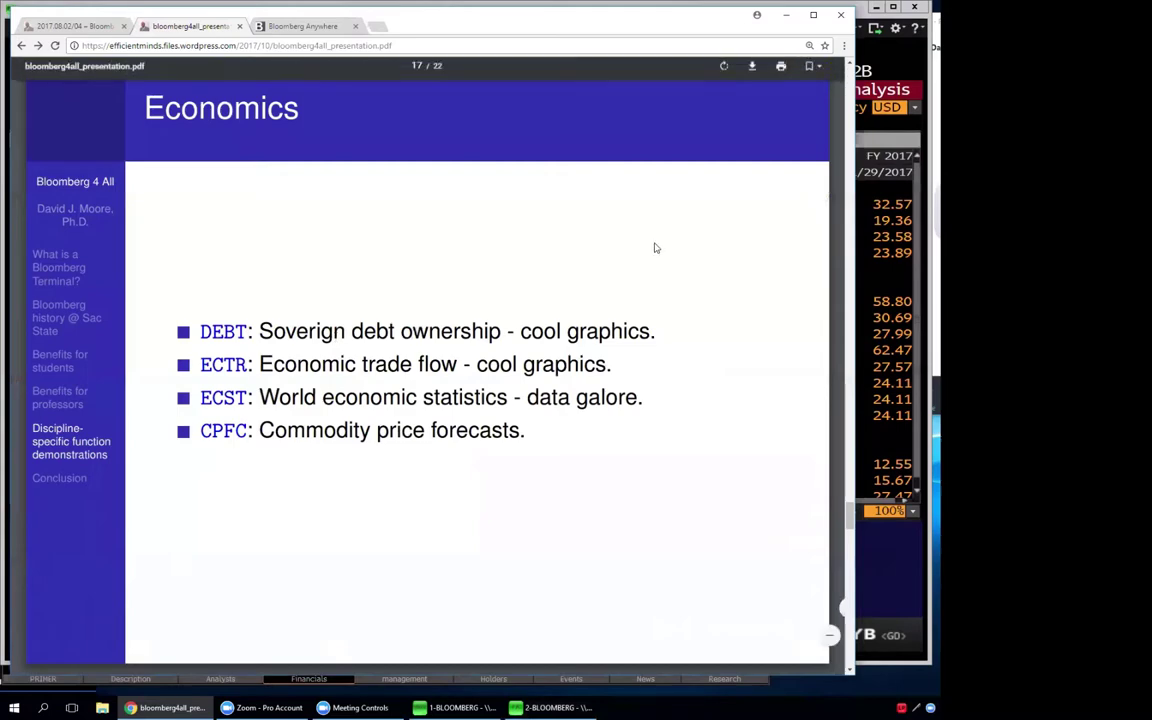
pyautogui.click(899, 57)
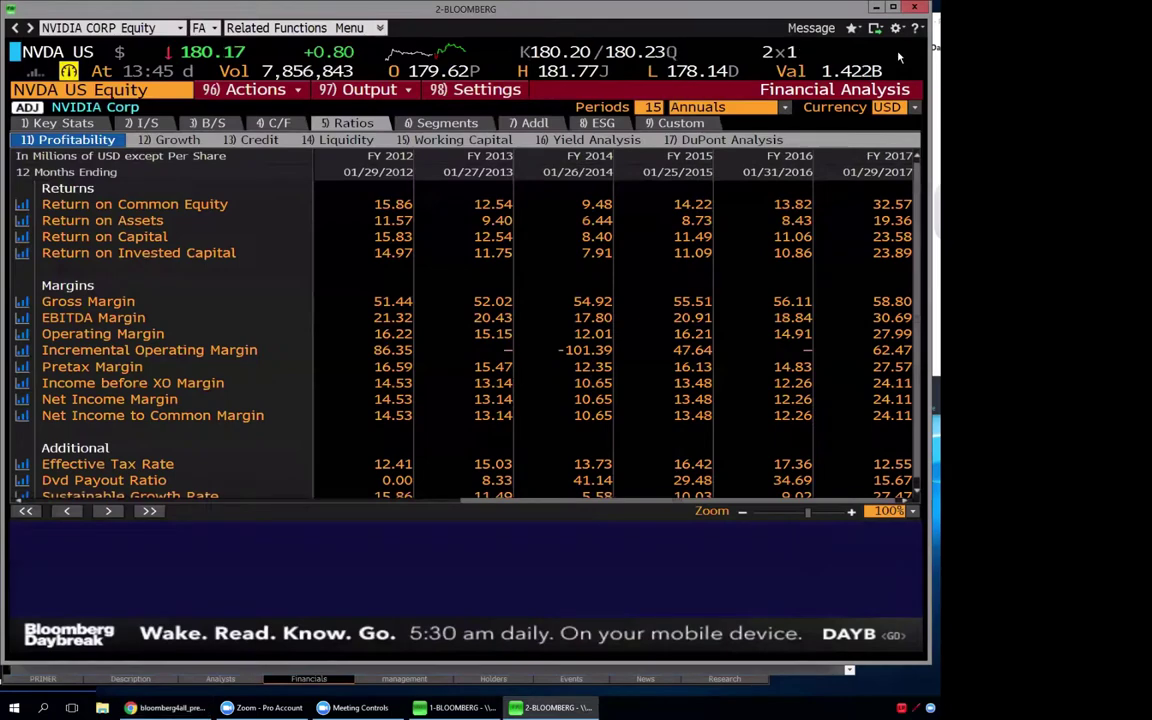
# Chart US sovereign debt holders for 07/2017 as a pie using DEBT, then return to the slides
pyautogui.write('DEBT')
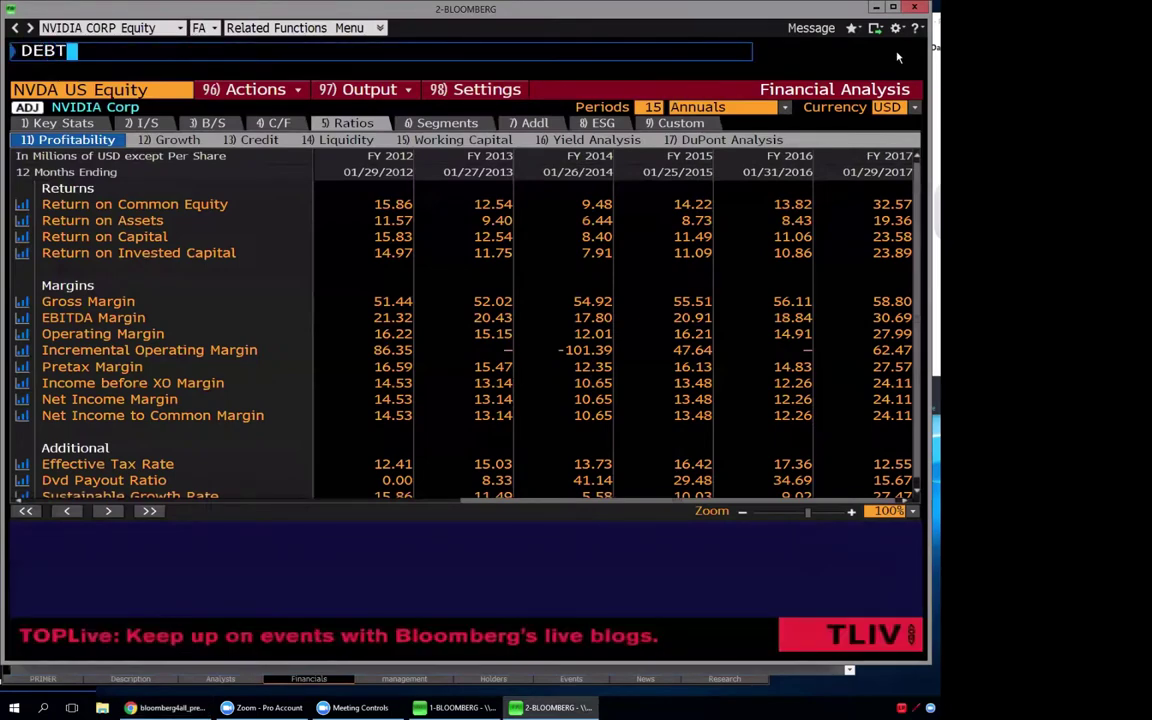
pyautogui.press('Return')
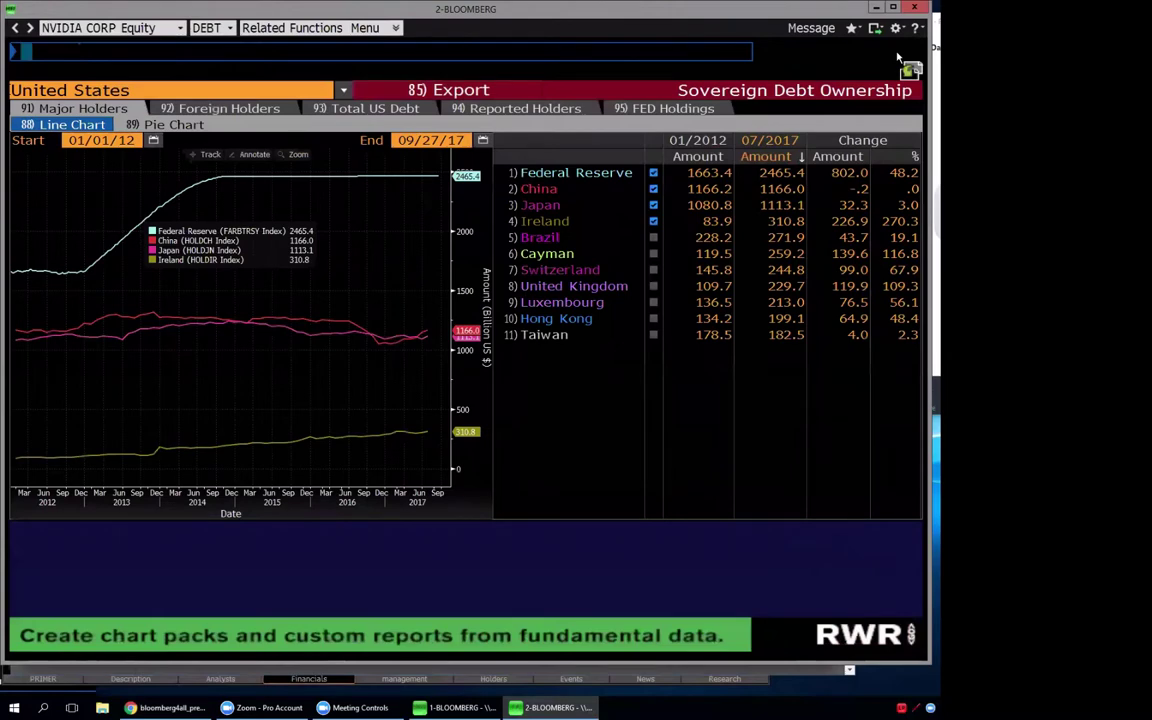
pyautogui.click(192, 125)
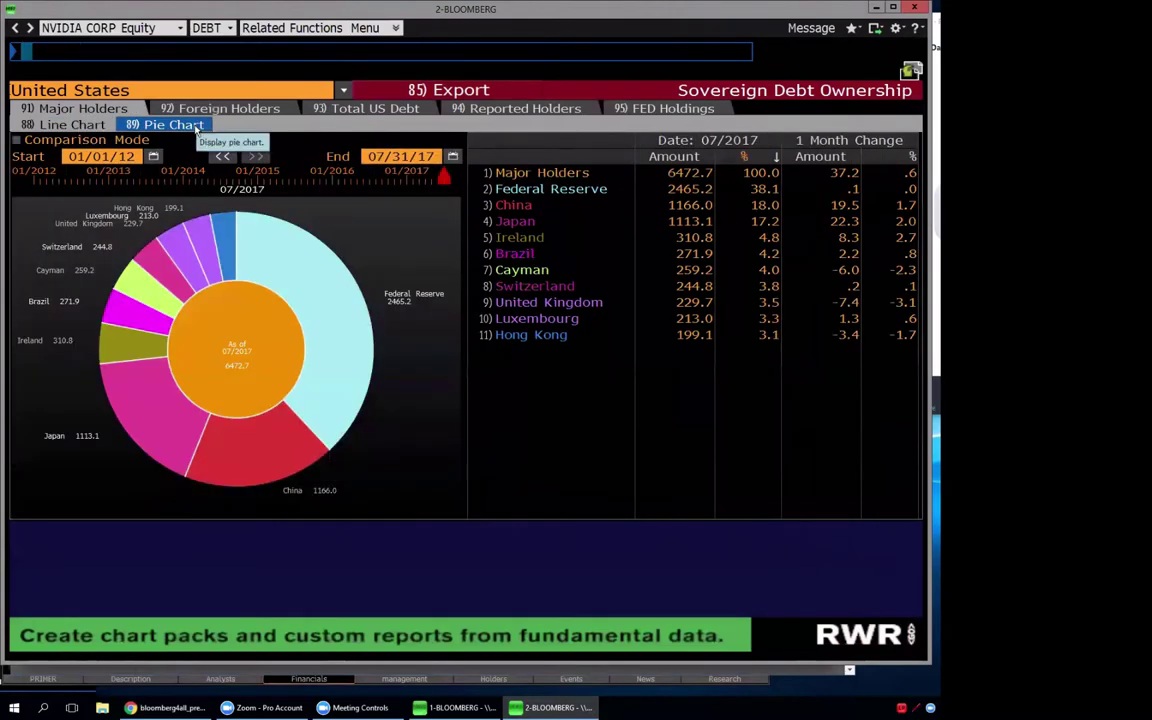
pyautogui.click(60, 126)
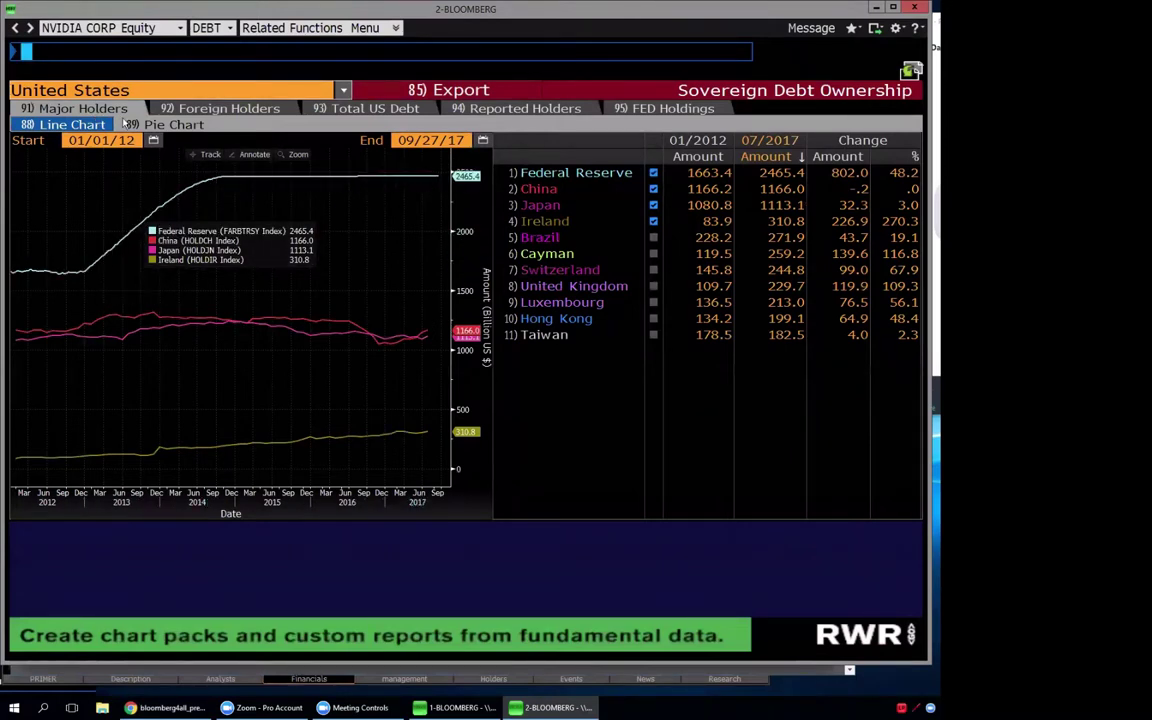
pyautogui.click(157, 125)
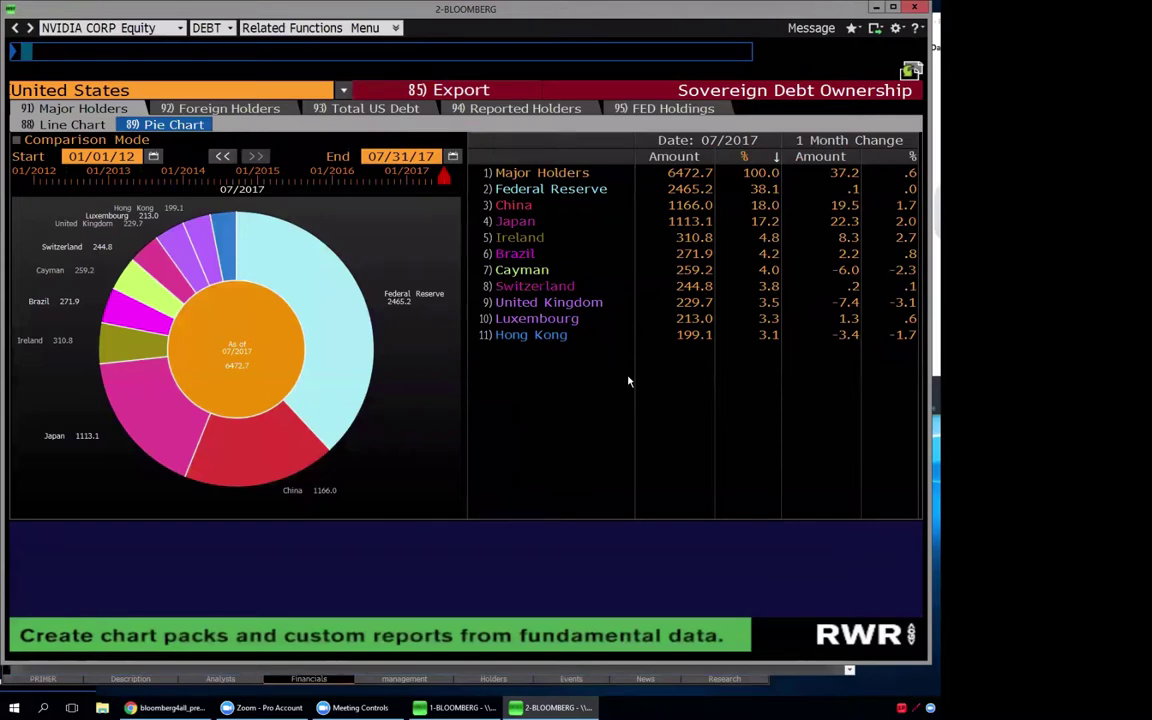
pyautogui.hotkey('alt', 'Tab')
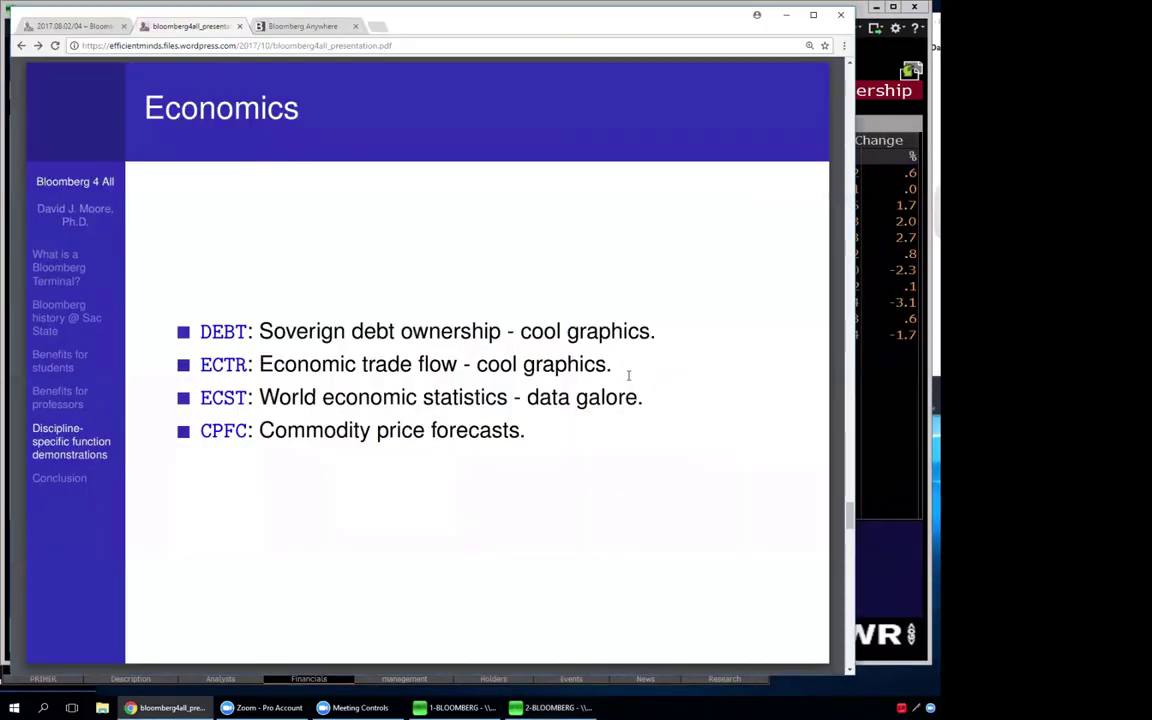
pyautogui.hotkey('alt', 'Tab')
pyautogui.write('E')
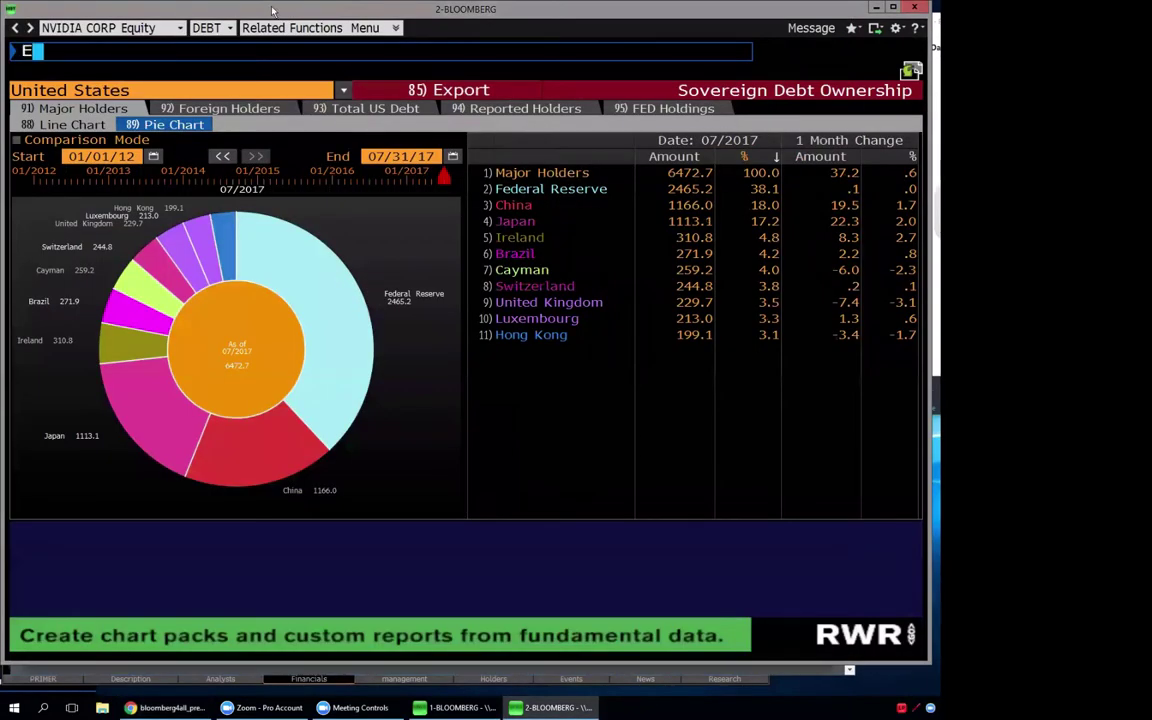
pyautogui.write('CTR')
pyautogui.press('Return')
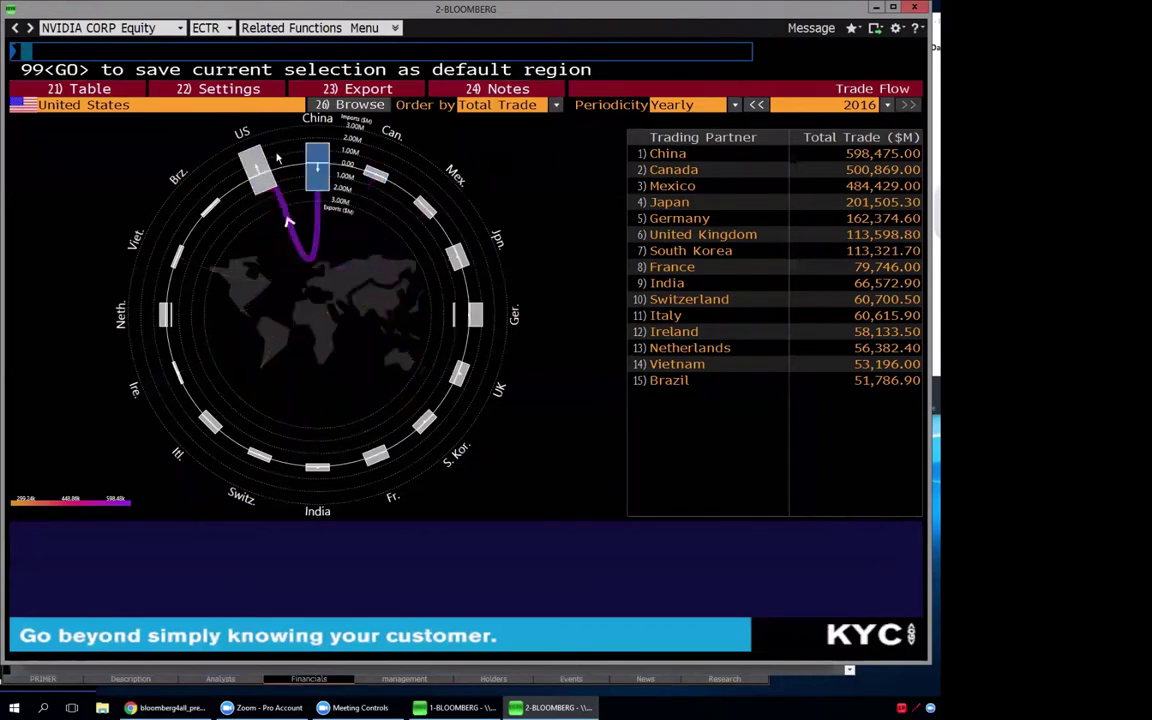
pyautogui.moveTo(256, 162)
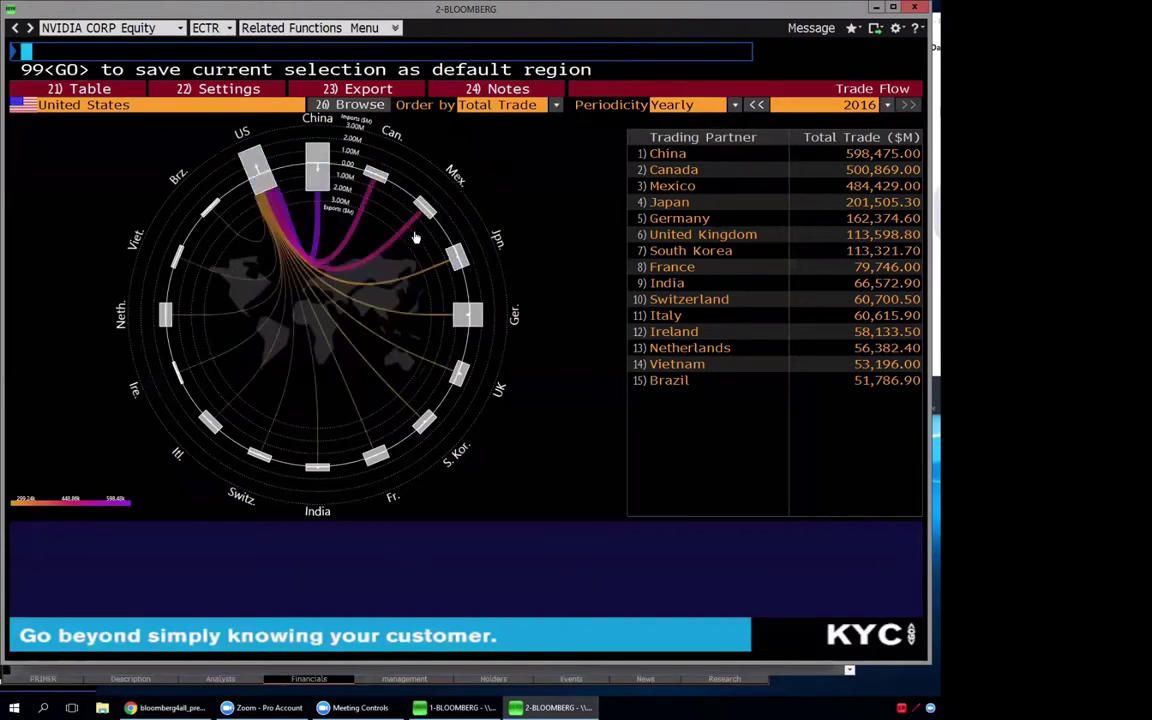
pyautogui.moveTo(170, 318)
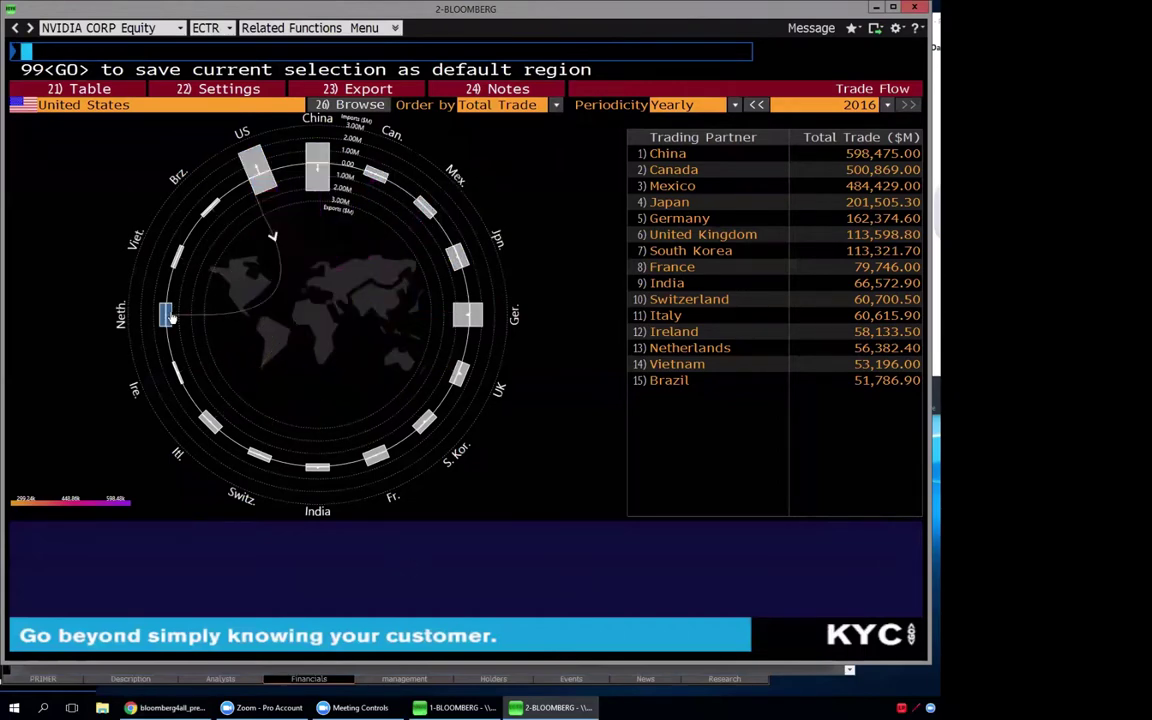
pyautogui.moveTo(475, 320)
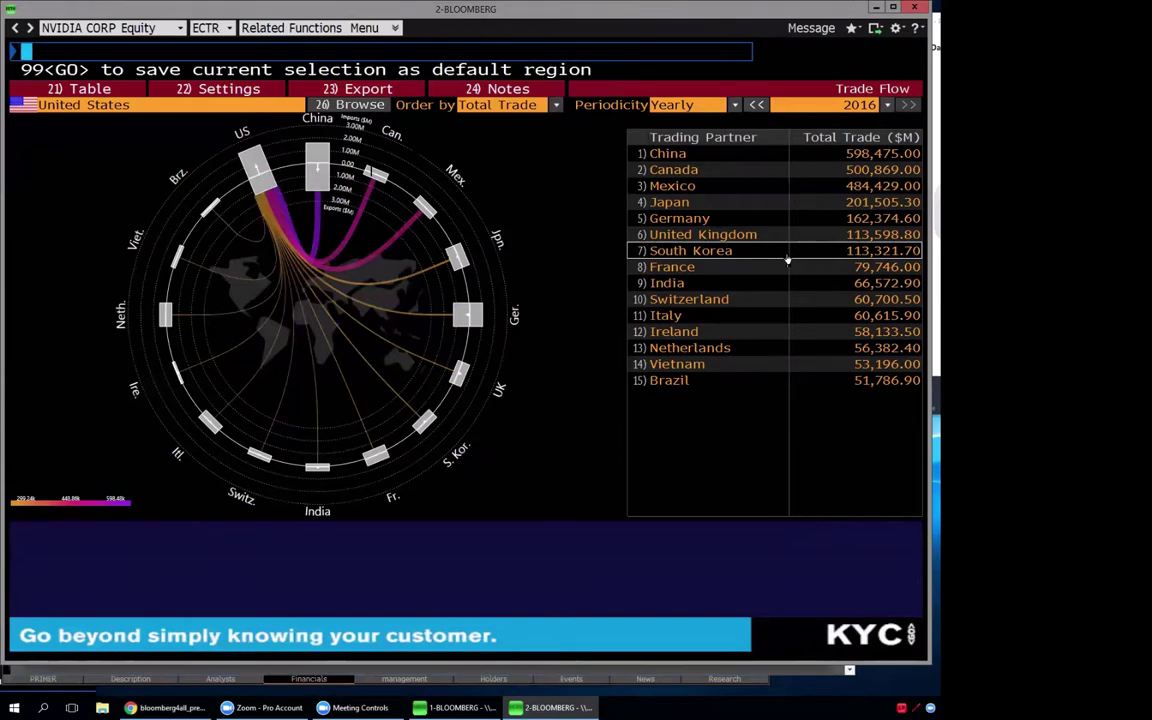
pyautogui.hotkey('alt', 'Tab')
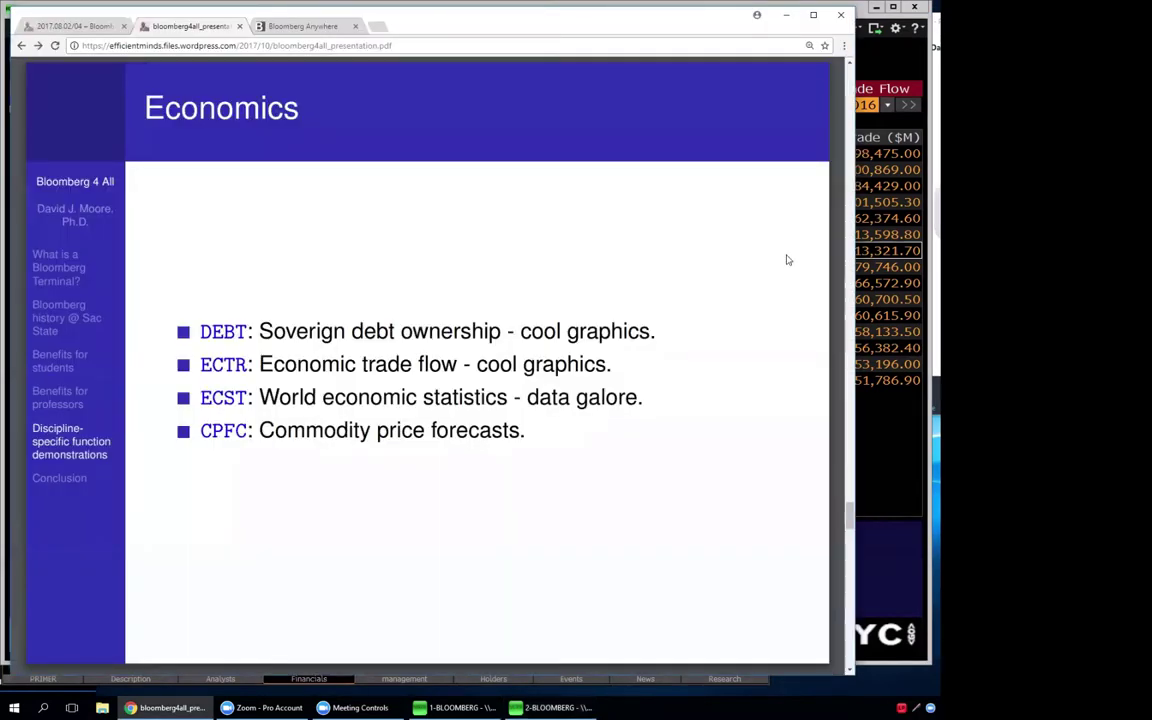
pyautogui.hotkey('alt', 'Tab')
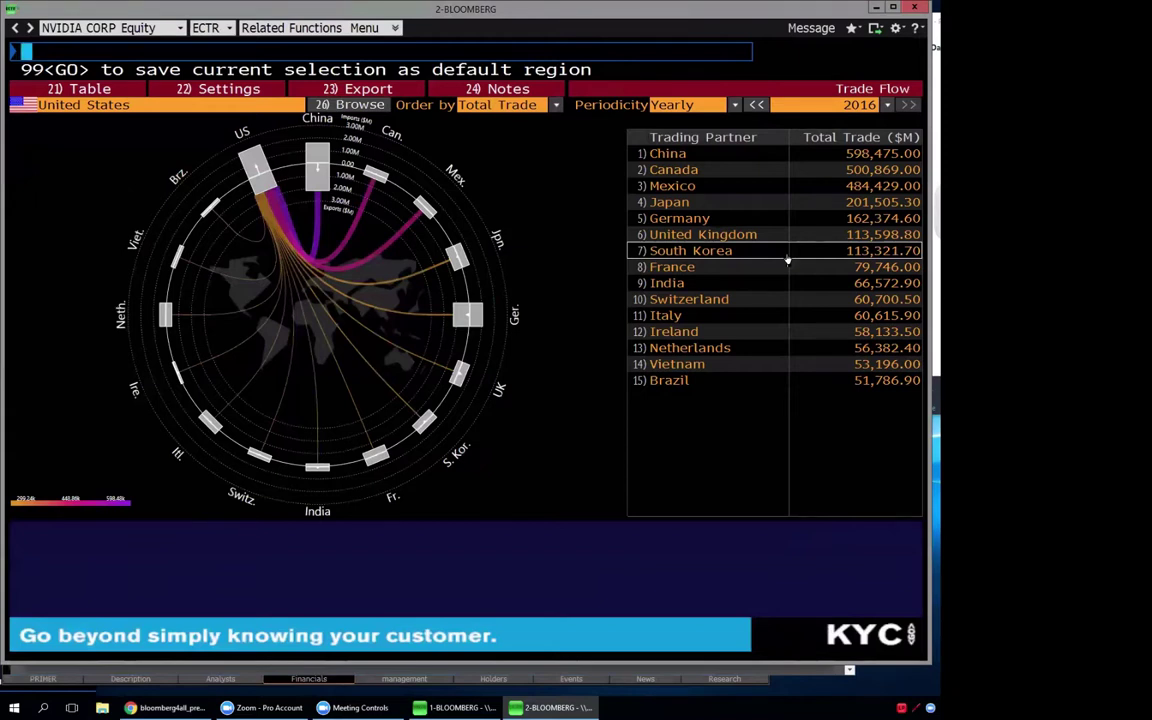
# Show US Monetary Sector, then Personal Sector statistics in ECST, briefly glancing at the slides
pyautogui.write('ECST')
pyautogui.press('Return')
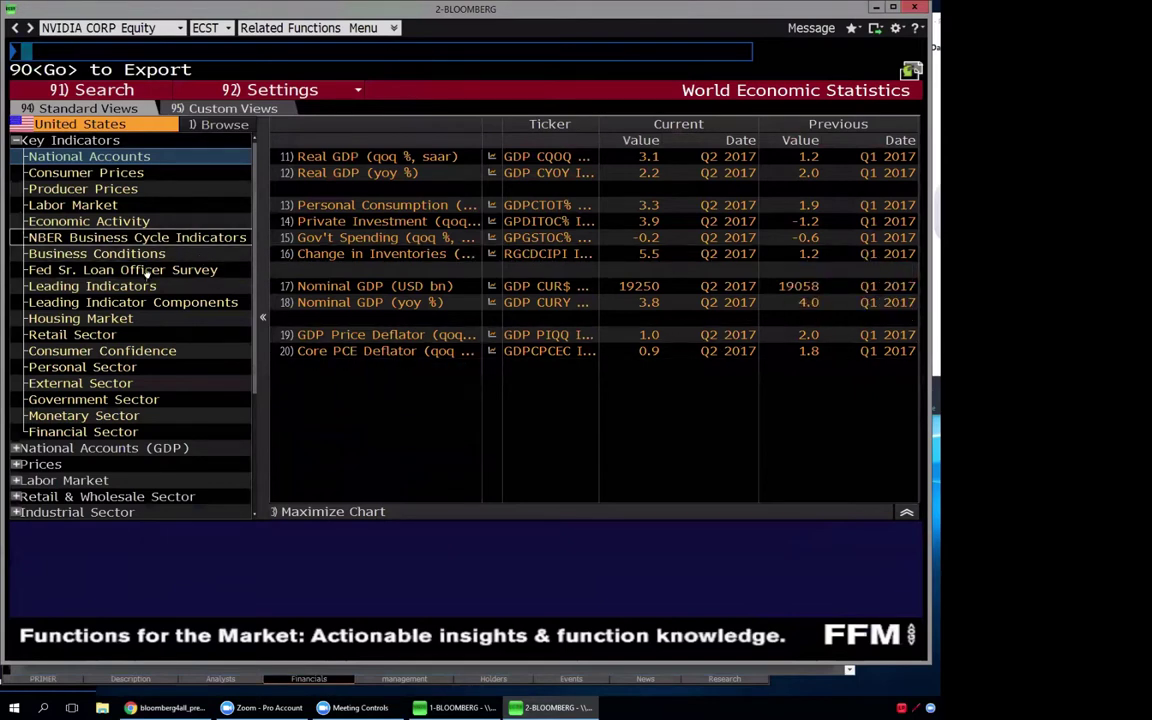
pyautogui.click(107, 422)
pyautogui.scroll(-2, 105, 400)
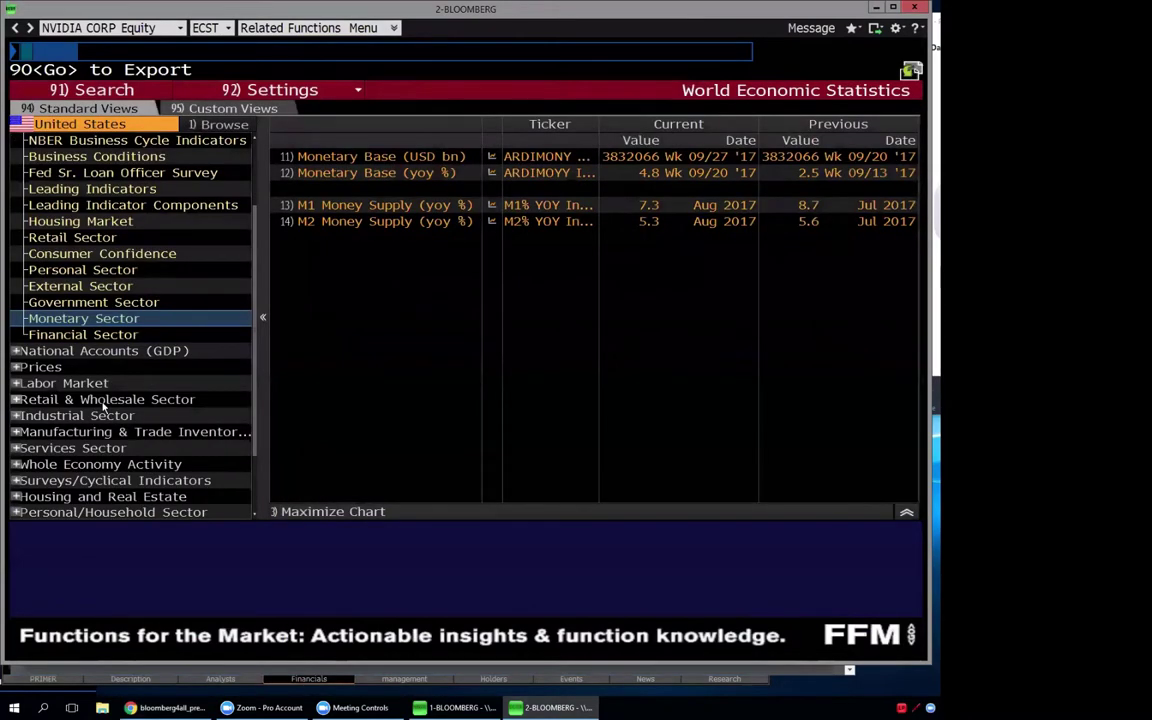
pyautogui.click(110, 271)
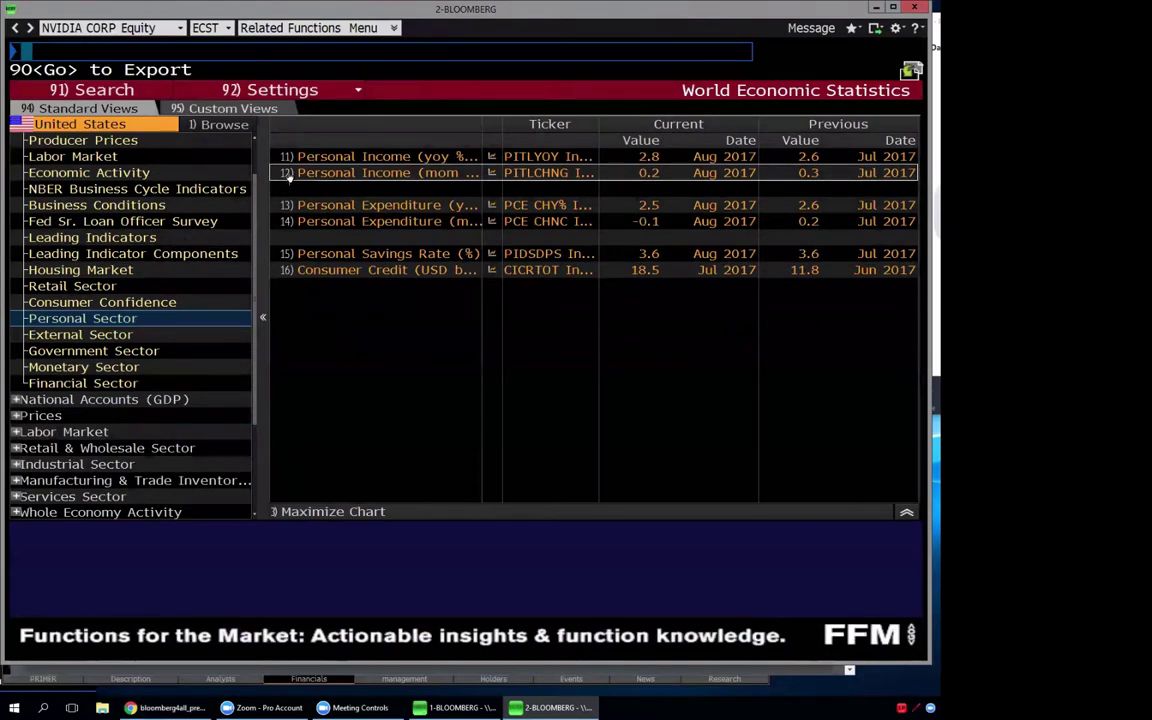
pyautogui.hotkey('alt', 'Tab')
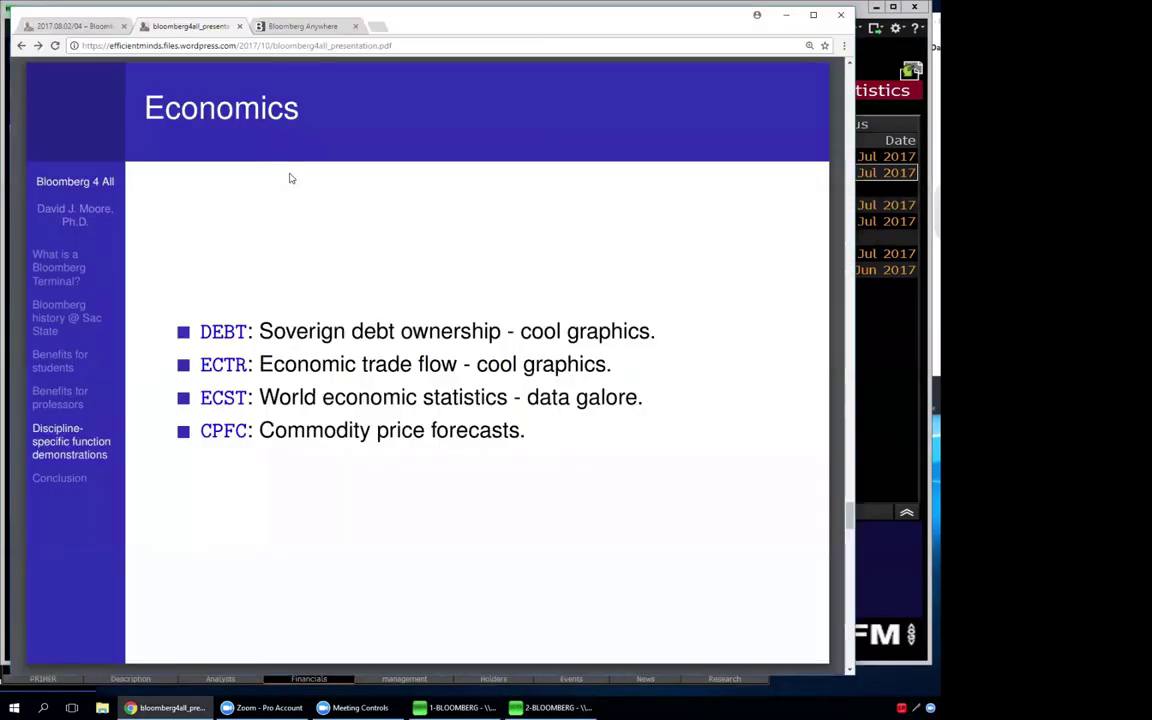
pyautogui.hotkey('alt', 'Tab')
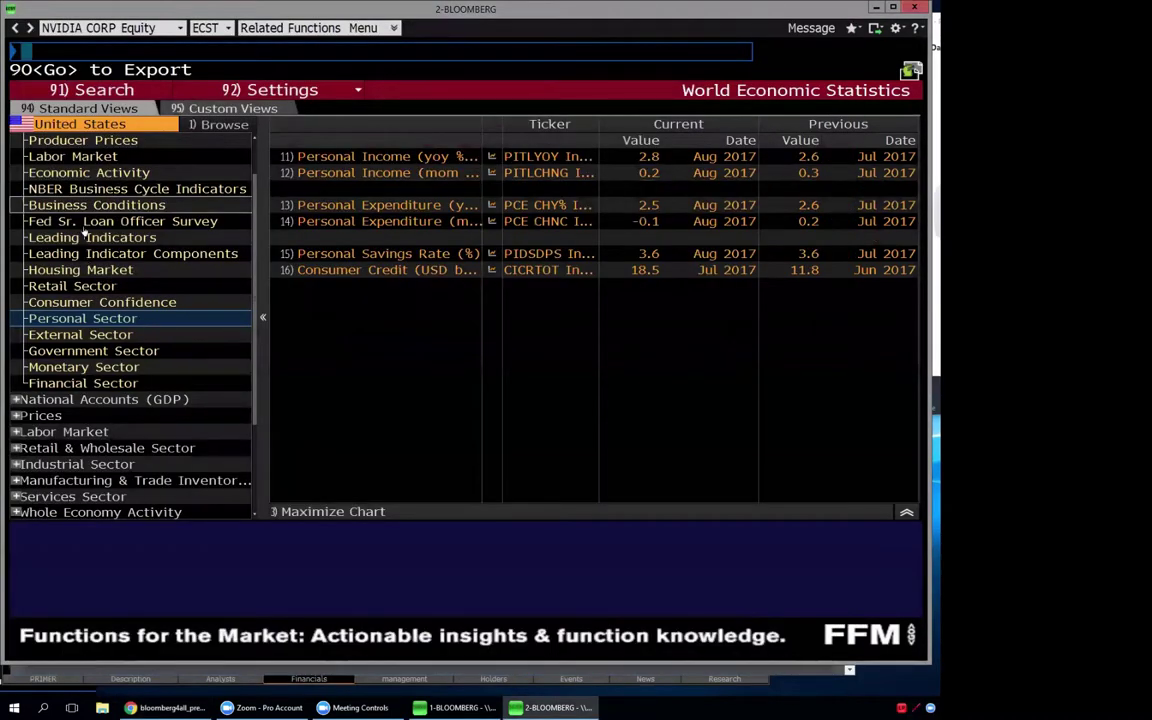
# Show energy Commodity Price Forecasts via CPFC (NYMEX WTI spot 50.05), then enter the TSLA ticker
pyautogui.write('CPF')
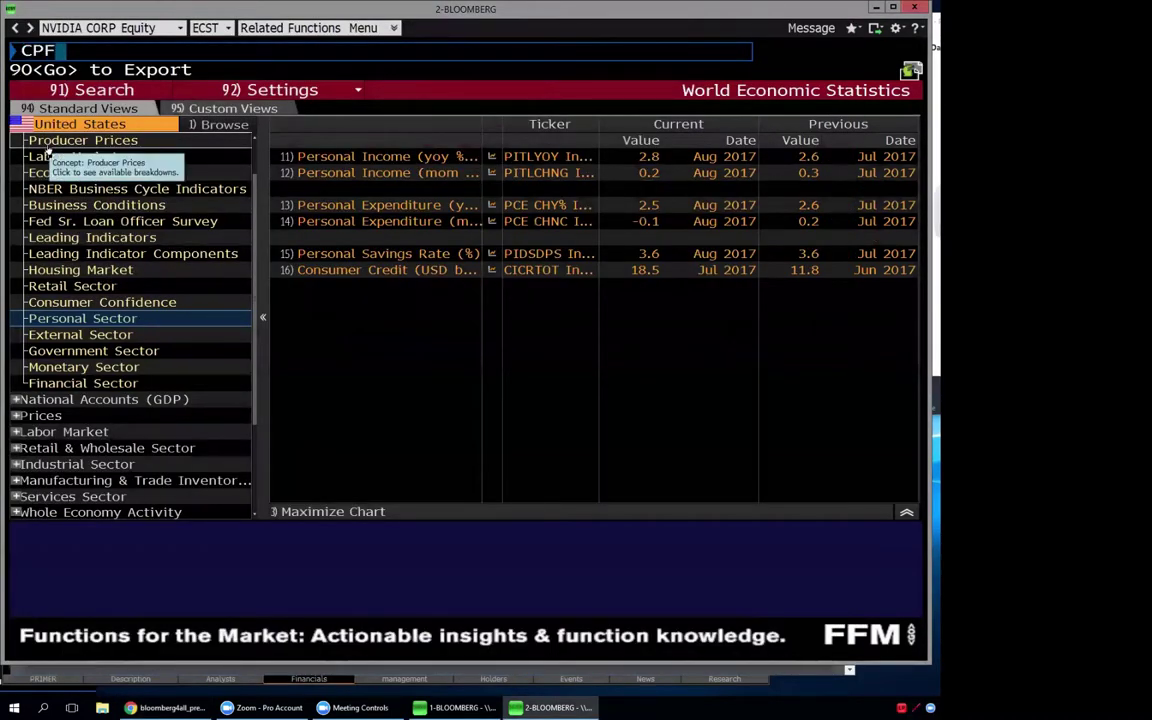
pyautogui.write('C')
pyautogui.press('Return')
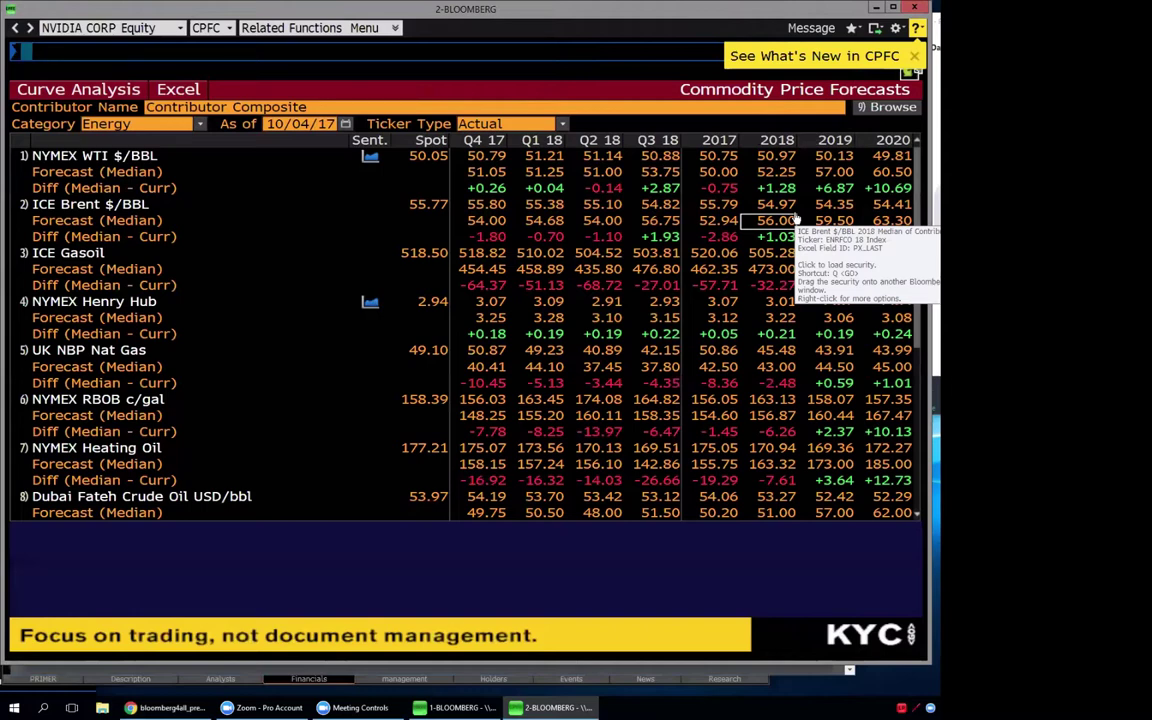
pyautogui.write('TSLA')
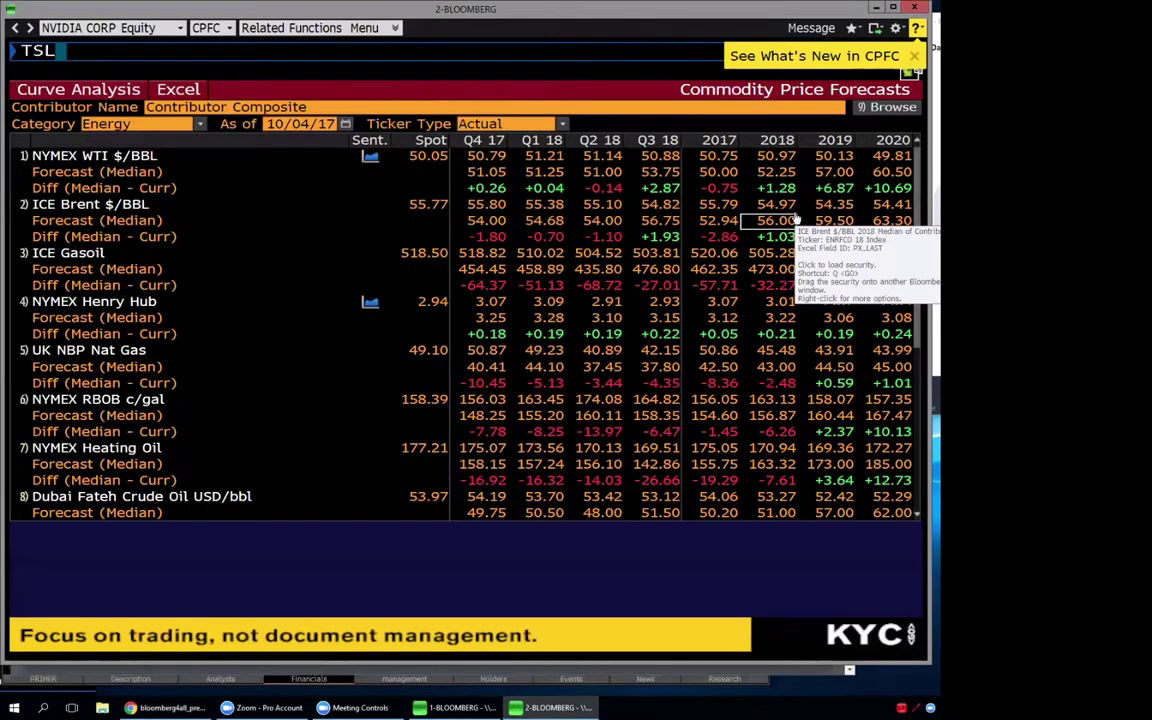
# Load TSLA Equity FA on adjusted Key Stats, showing FY 2016 revenue 7,000.1
pyautogui.press('F8')
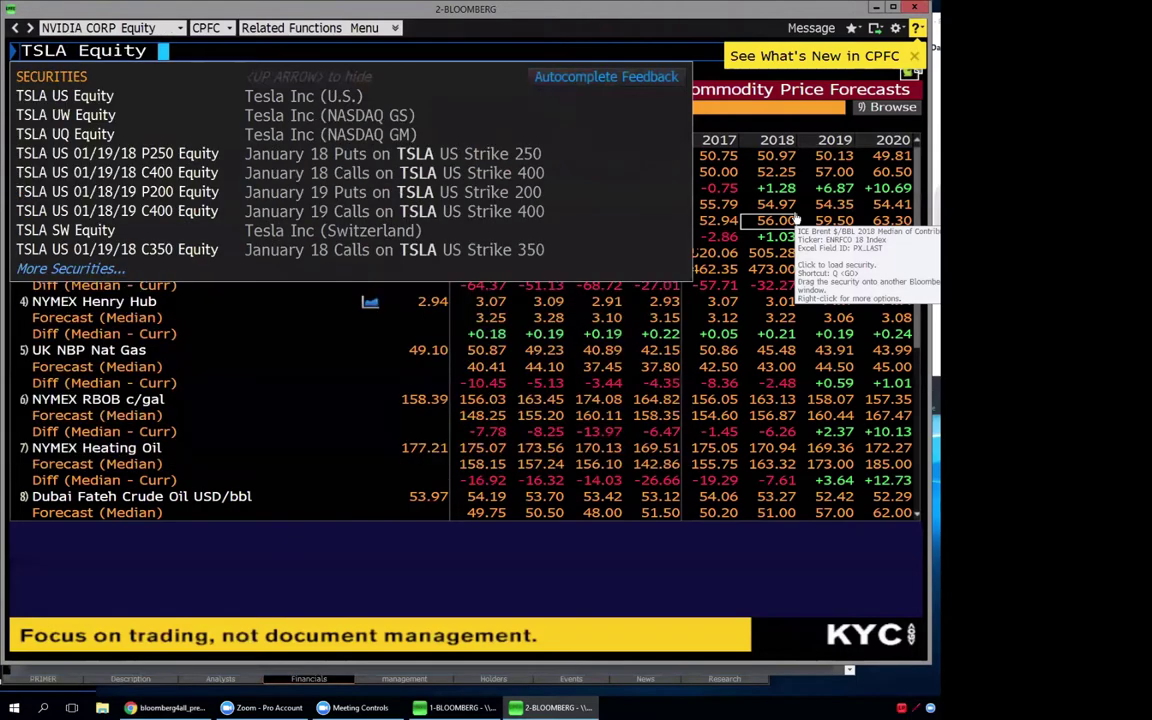
pyautogui.write('FA')
pyautogui.press('Return')
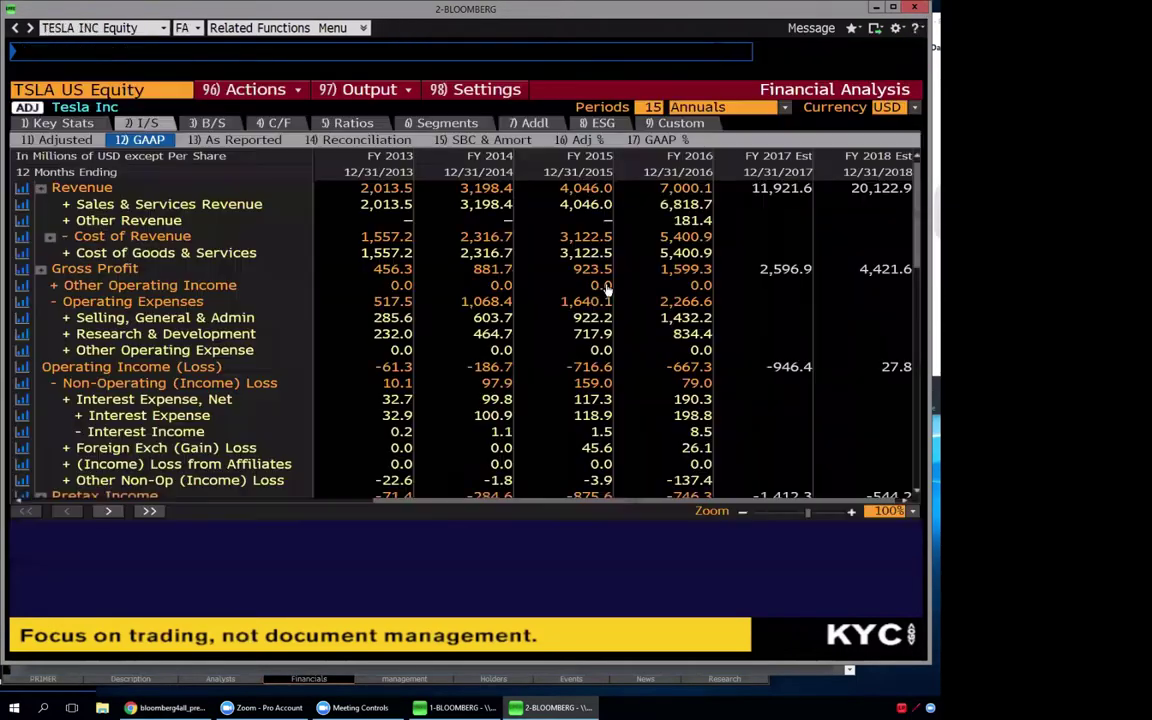
pyautogui.click(60, 124)
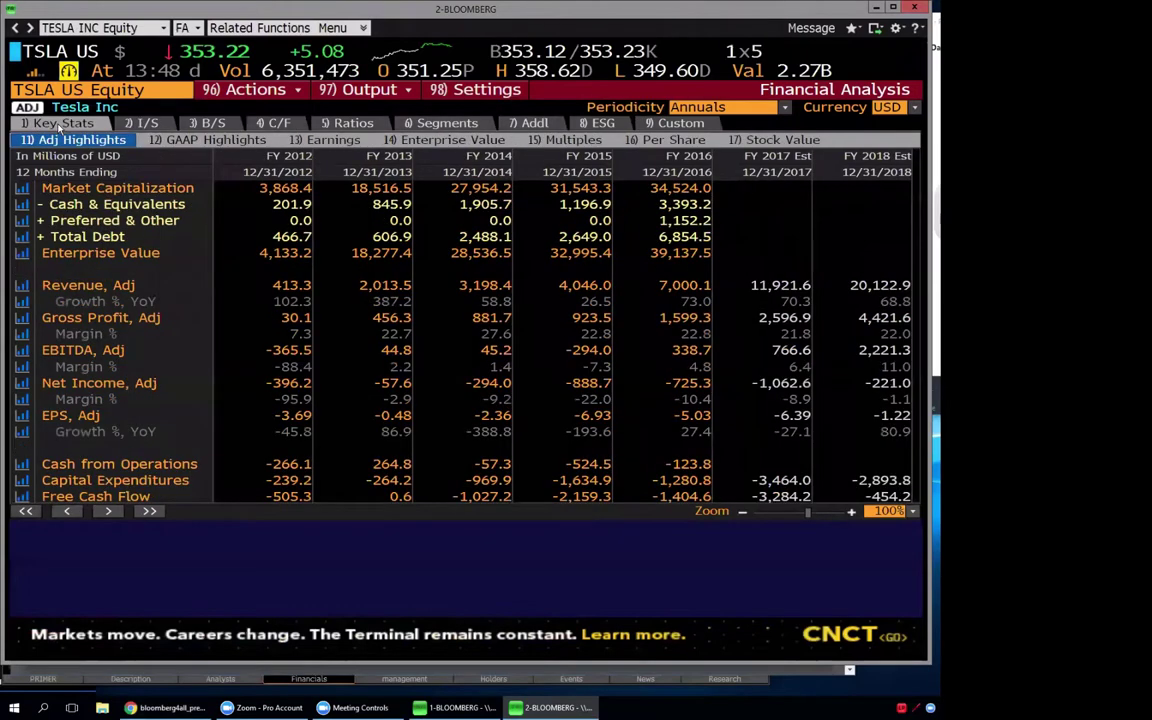
pyautogui.press('Escape')
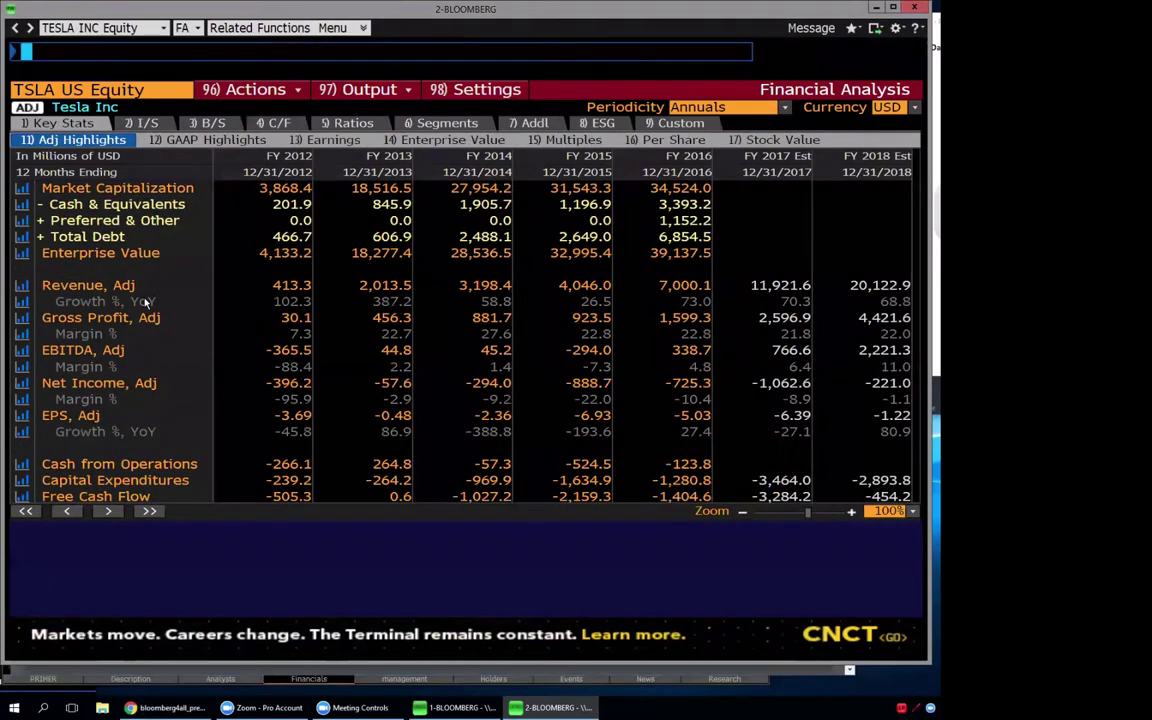
# Chart Tesla's free cash flow per share (-9.74) against basic shares outstanding (161.561M)
pyautogui.click(22, 496)
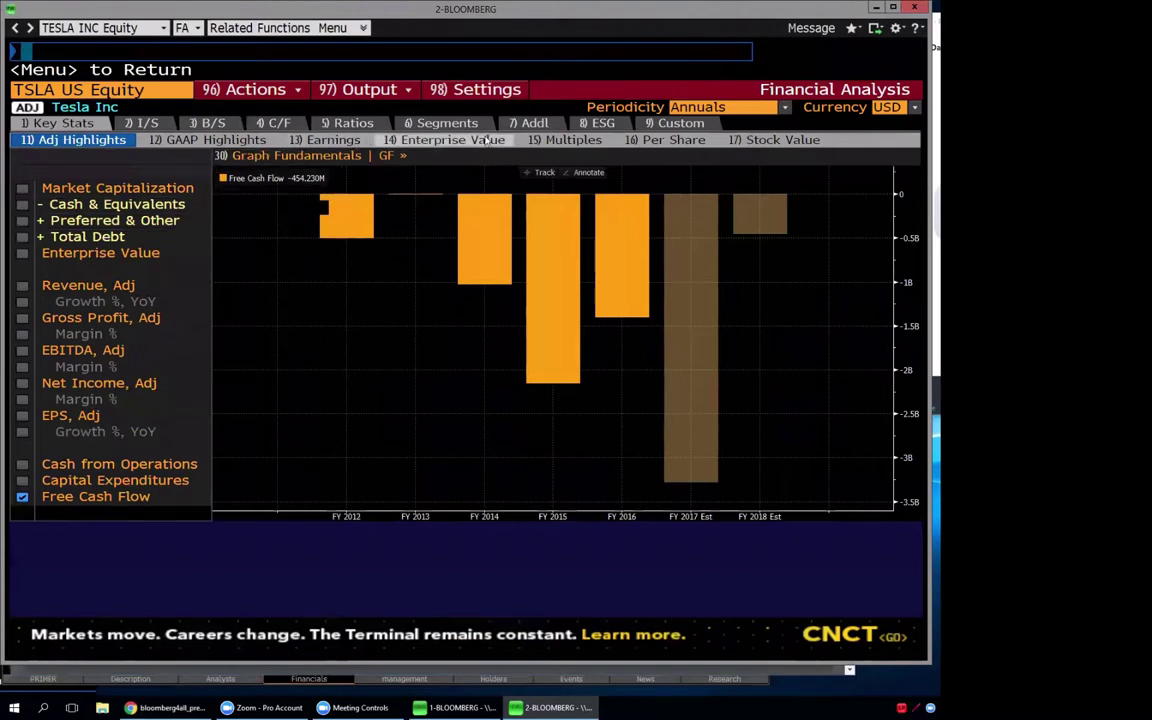
pyautogui.click(645, 142)
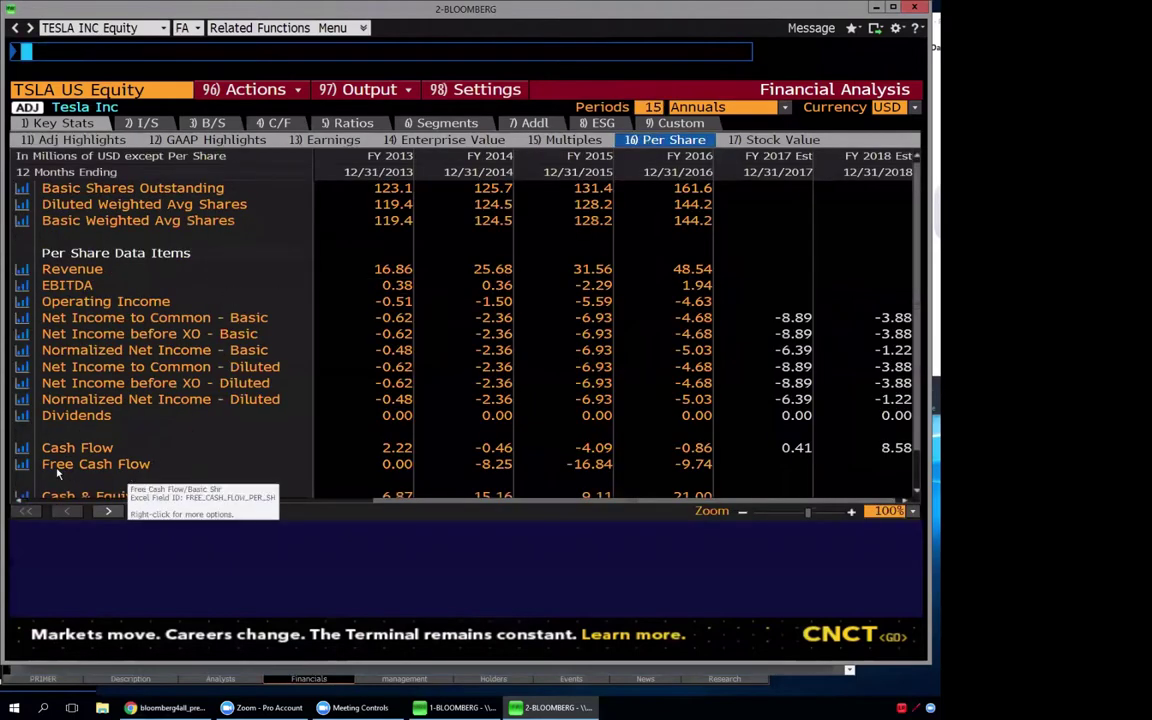
pyautogui.click(24, 466)
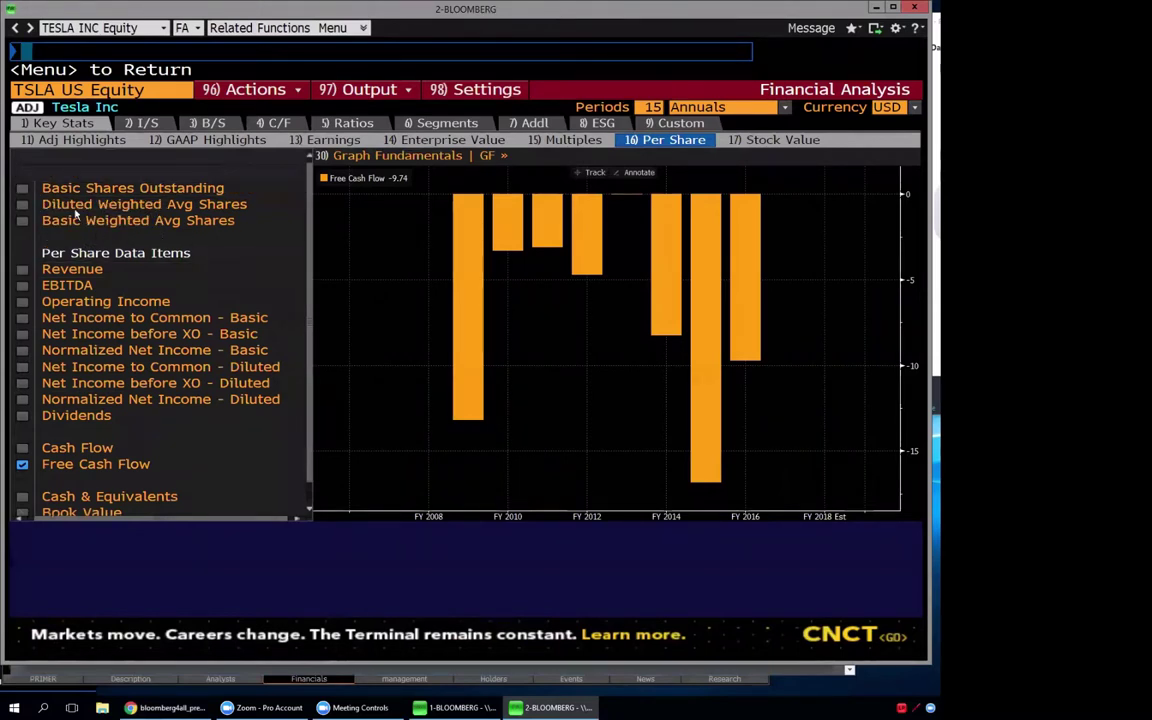
pyautogui.click(22, 188)
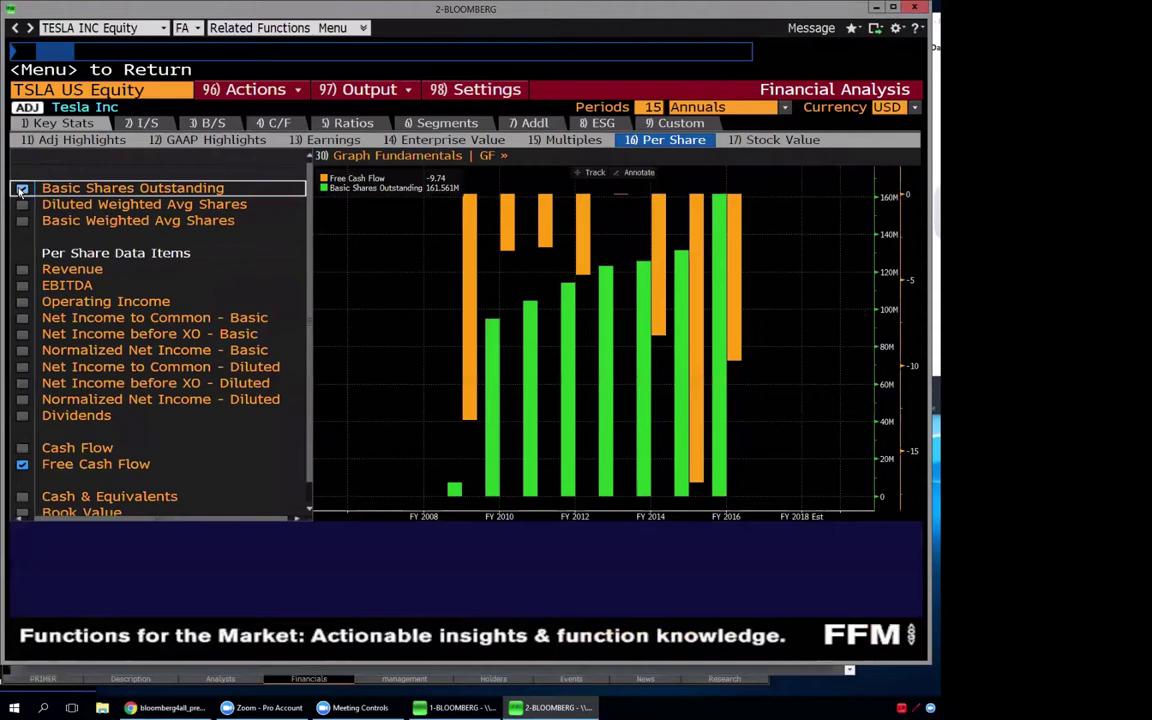
# Advance the Chrome slide deck to the Finance slide and bring Bloomberg back to front
pyautogui.hotkey('alt', 'Tab')
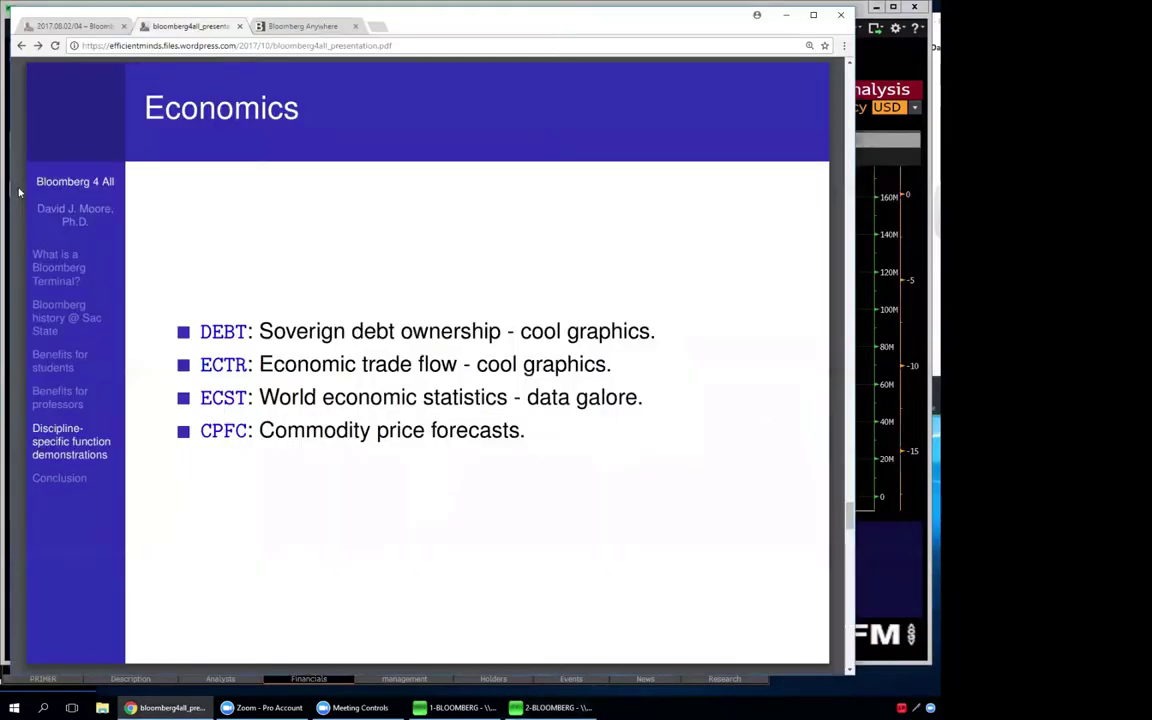
pyautogui.press('Right')
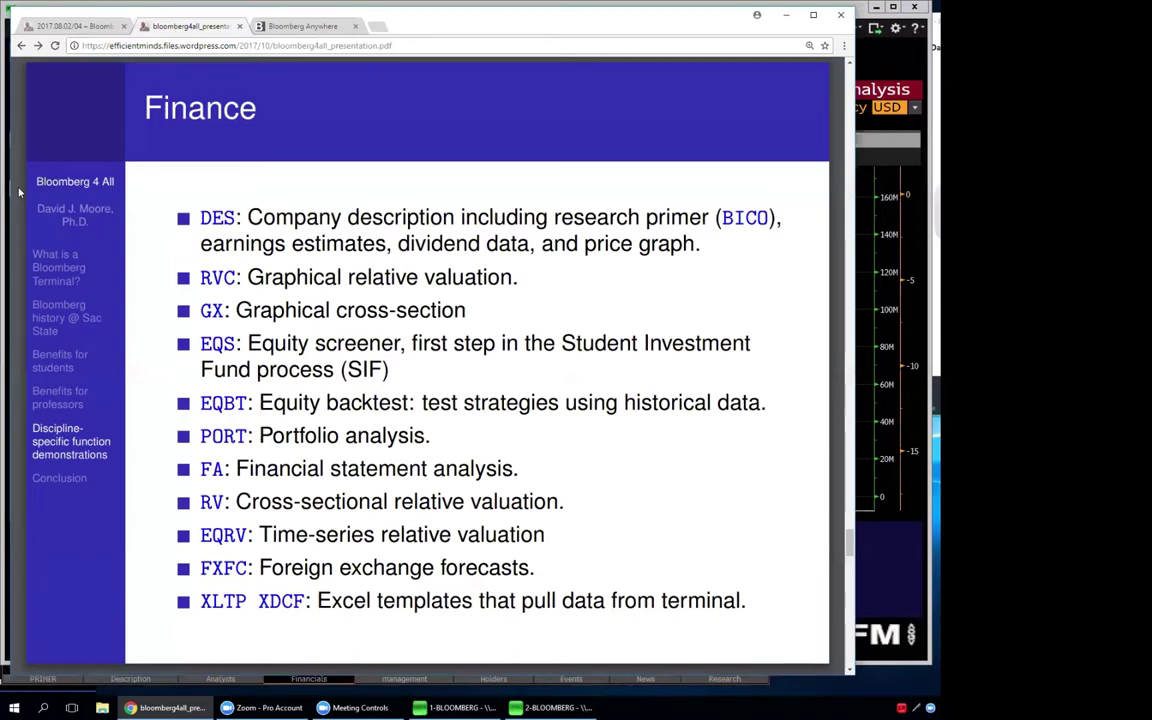
pyautogui.press('super+Tab')
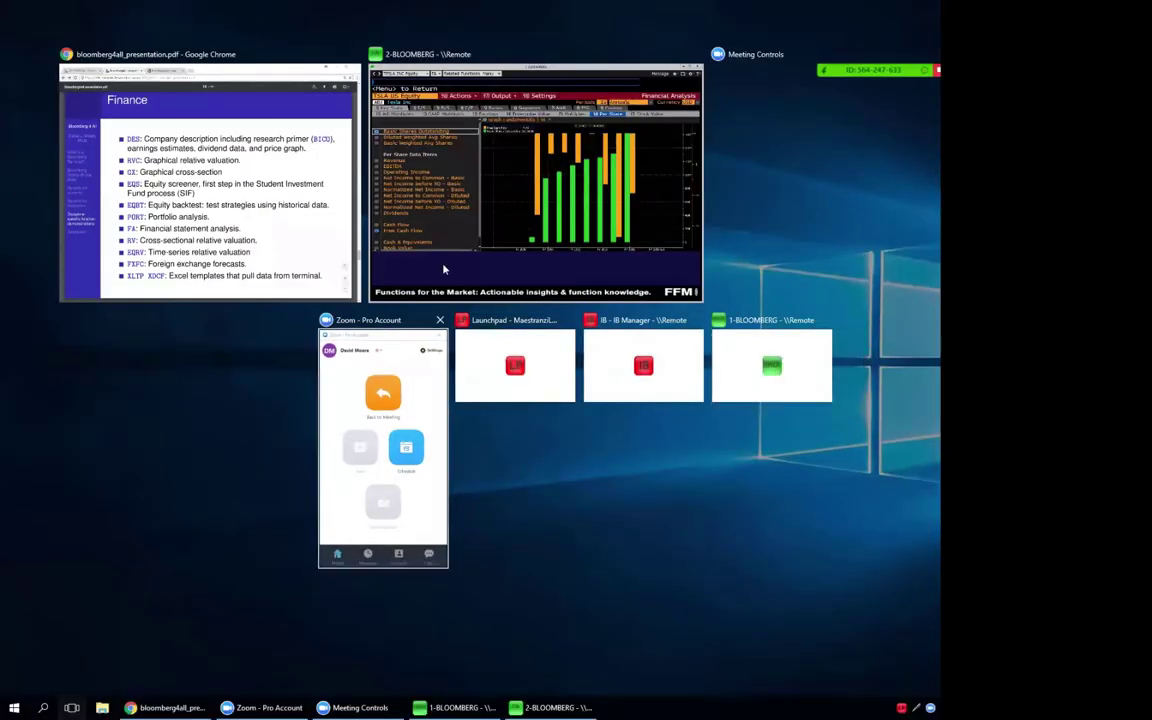
pyautogui.click(408, 126)
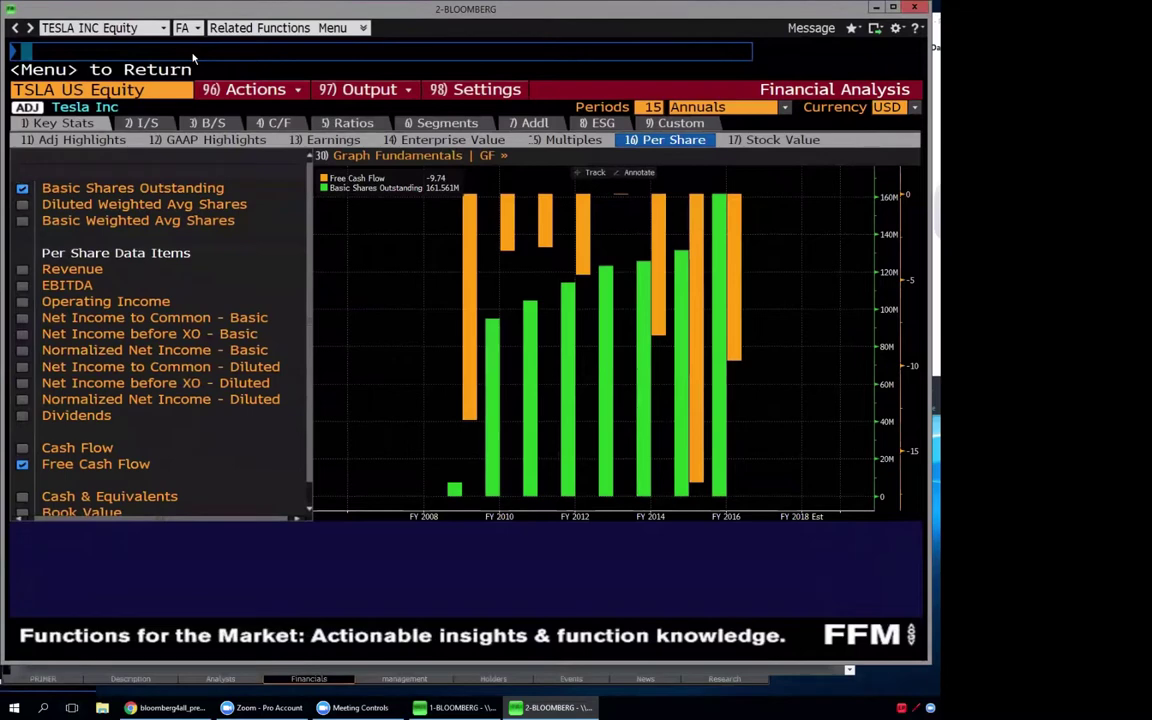
pyautogui.write('DES')
pyautogui.press('Return')
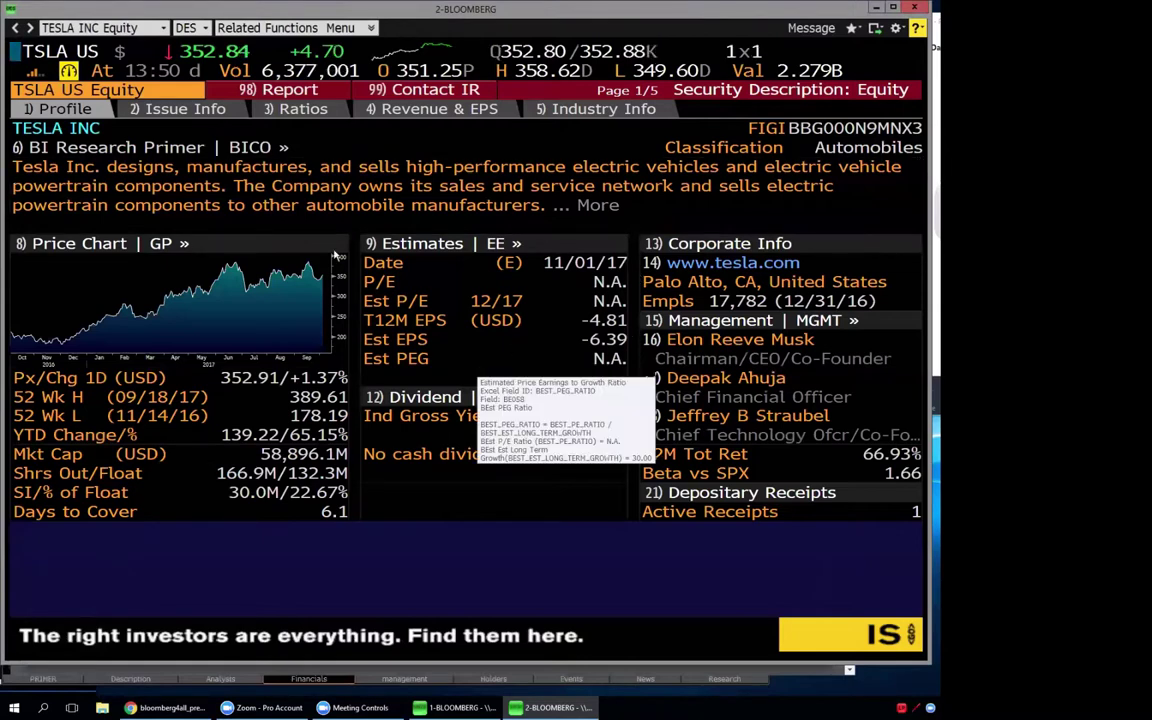
pyautogui.moveTo(233, 322)
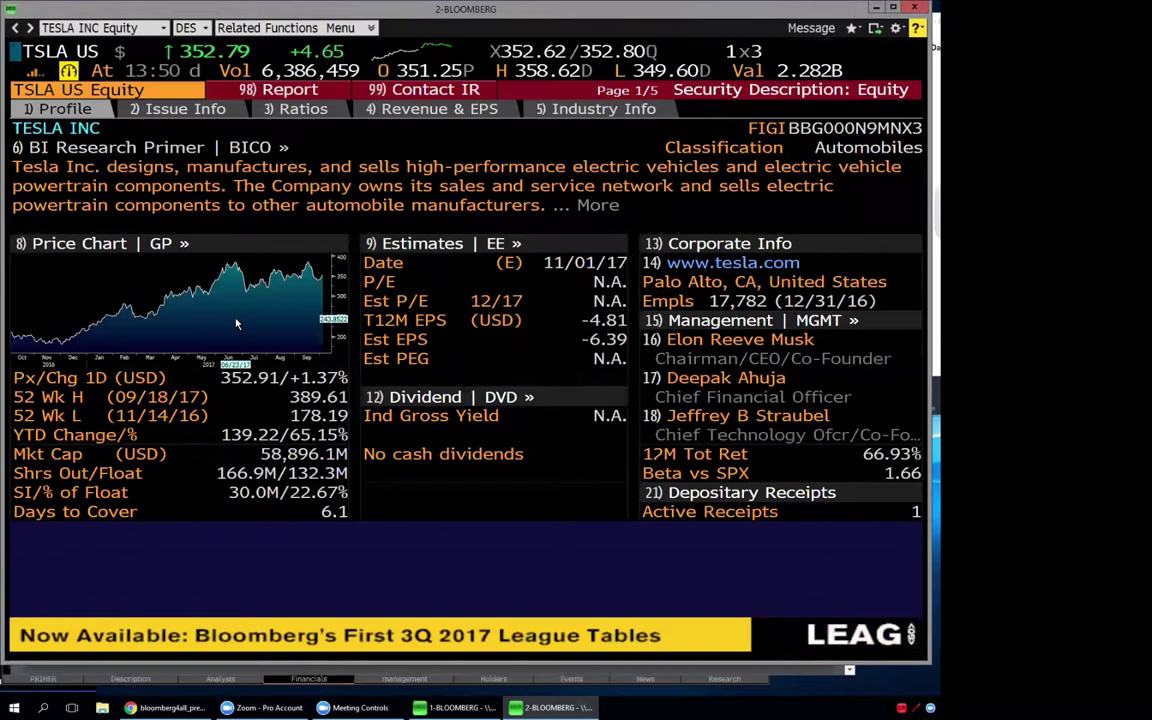
pyautogui.write('NSE')
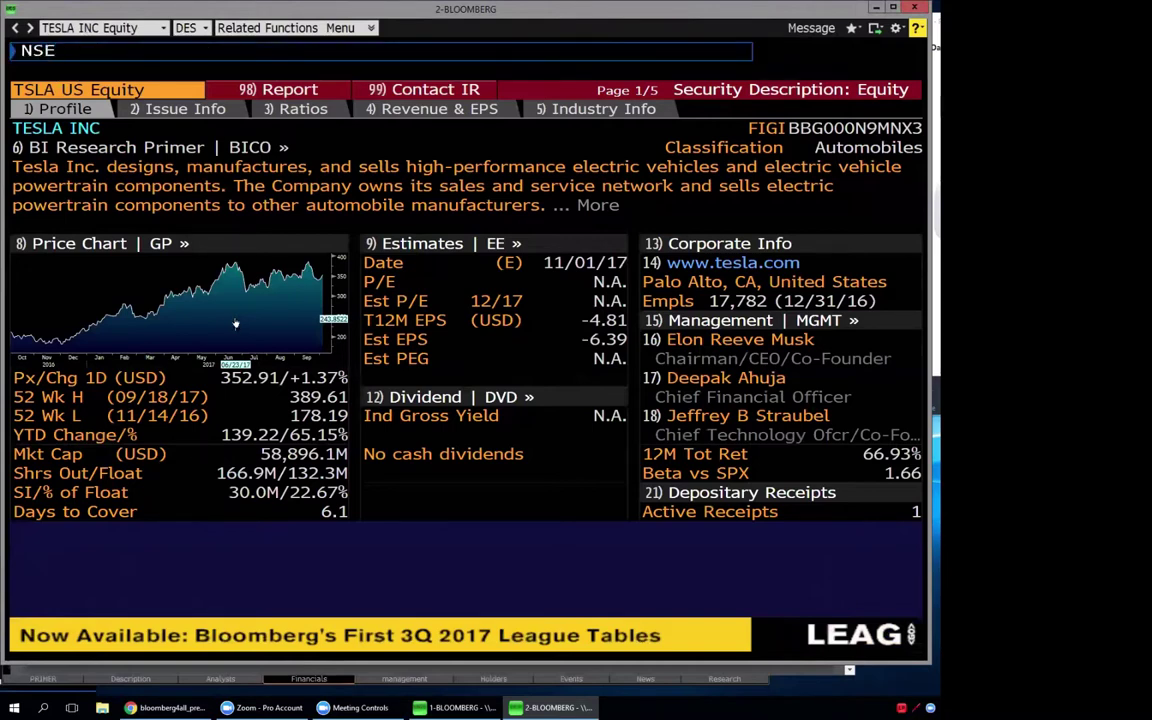
pyautogui.press('Return')
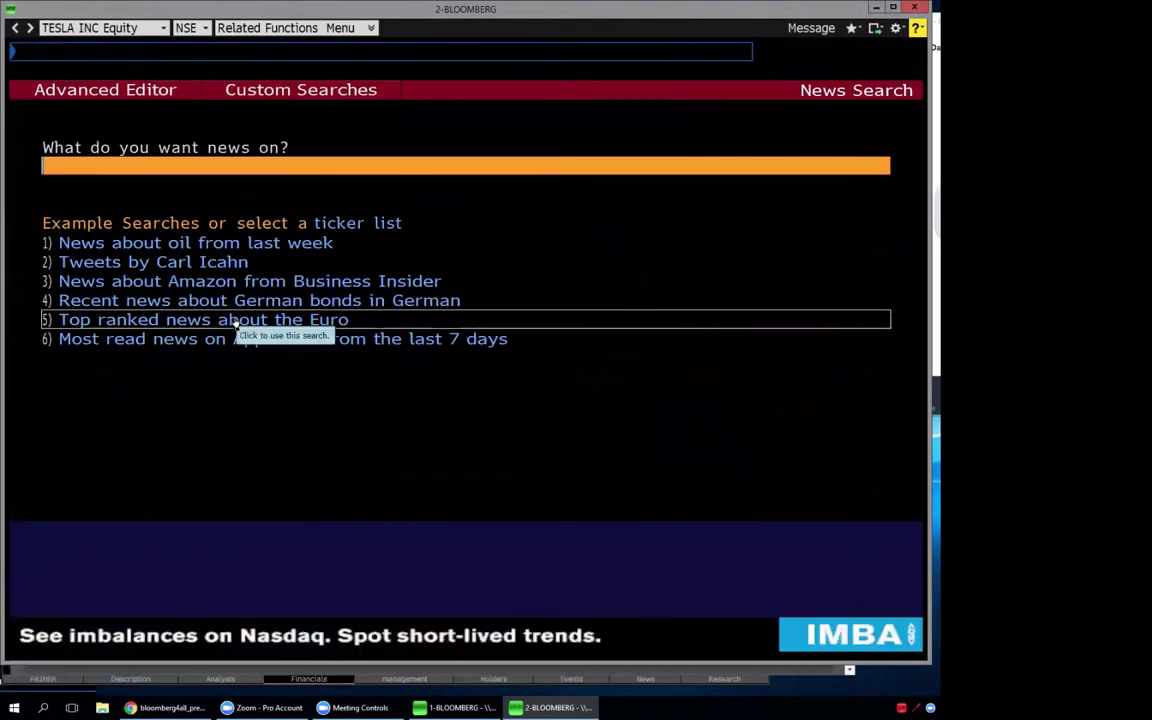
pyautogui.write('tesla')
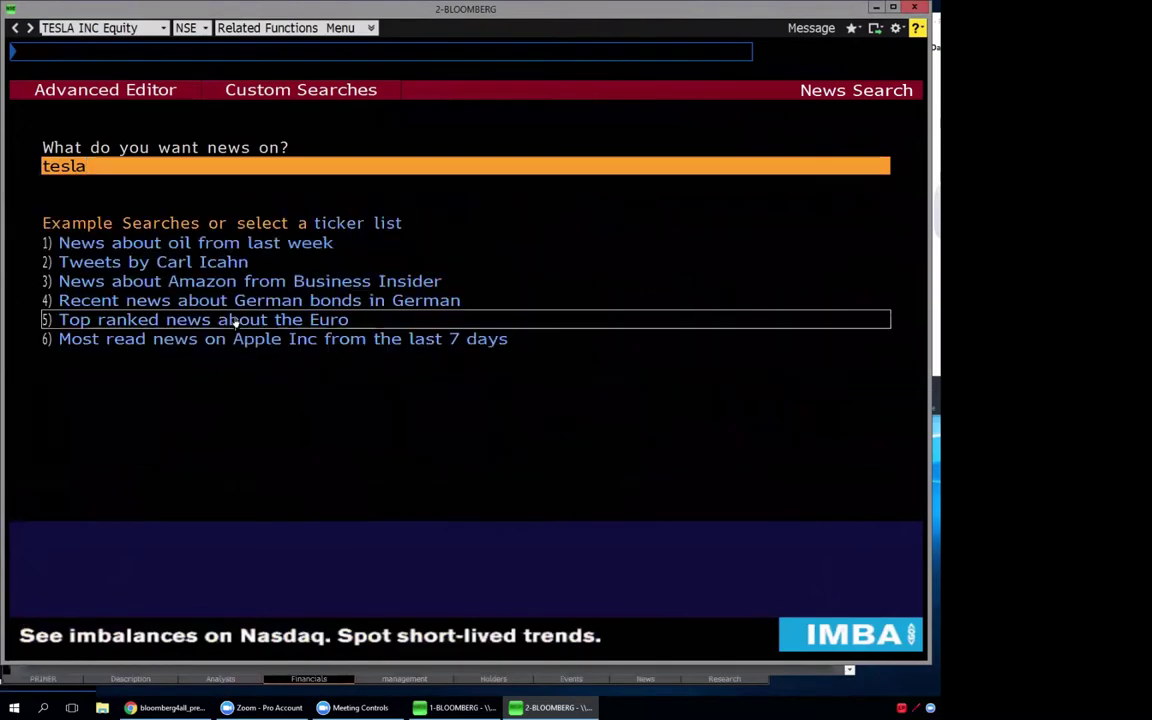
pyautogui.press('Return')
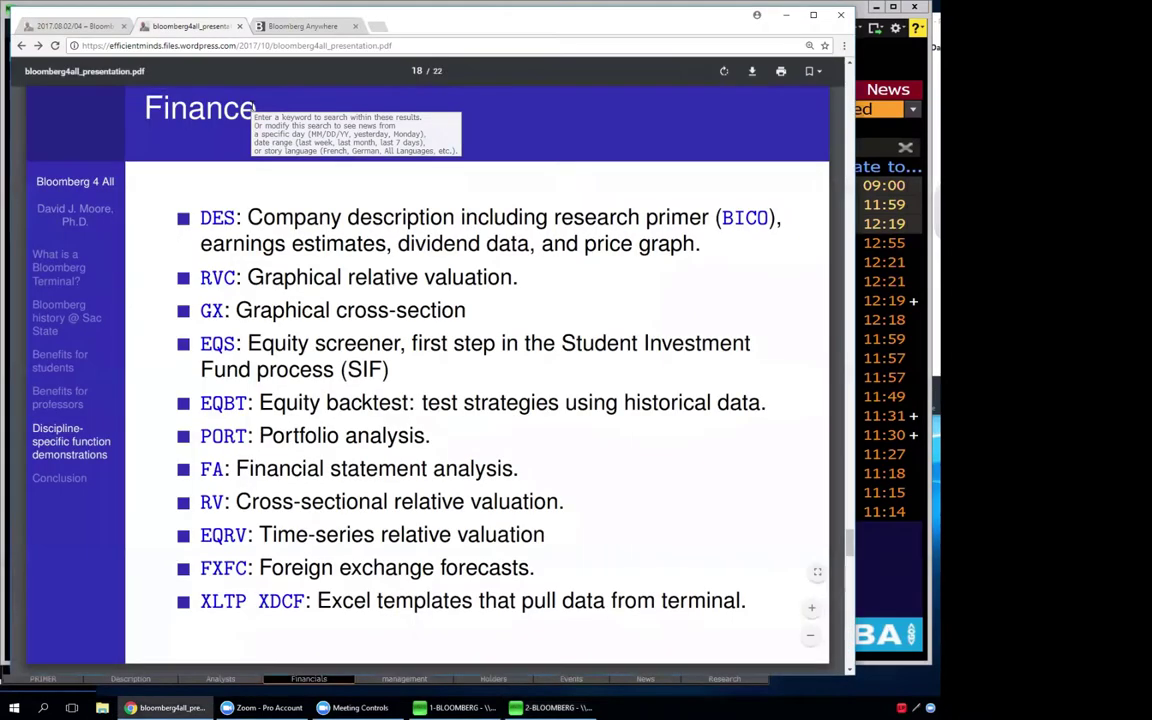
pyautogui.hotkey('alt', 'Tab')
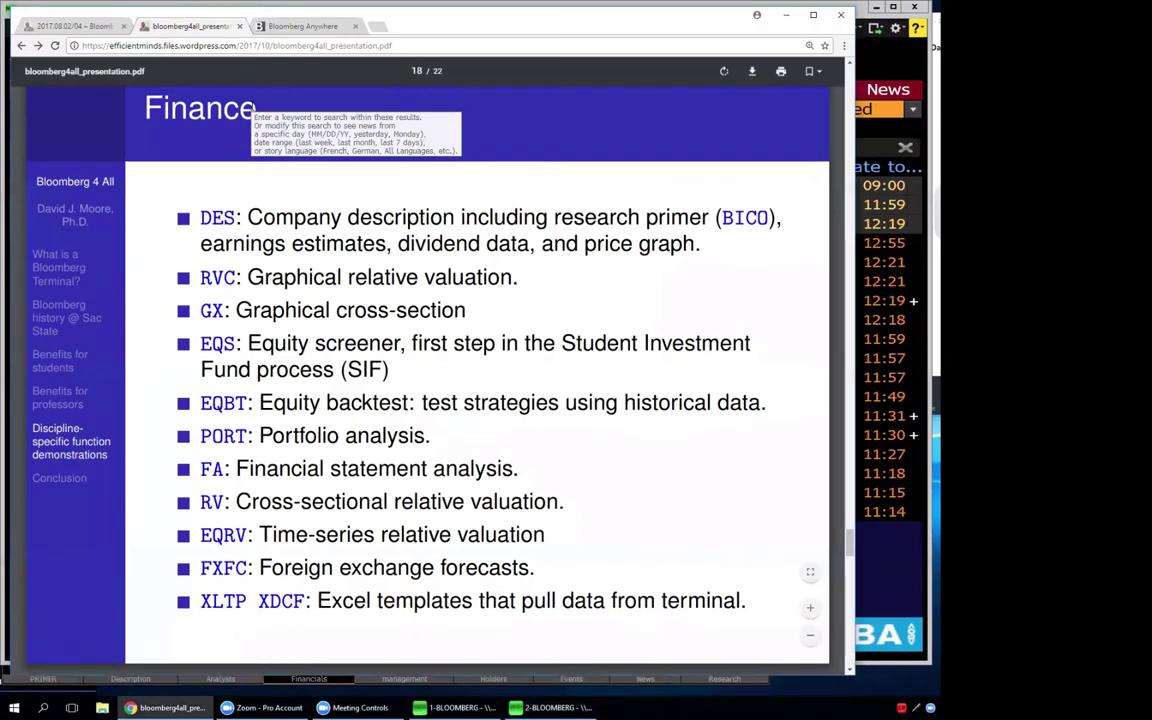
pyautogui.hotkey('alt', 'Tab')
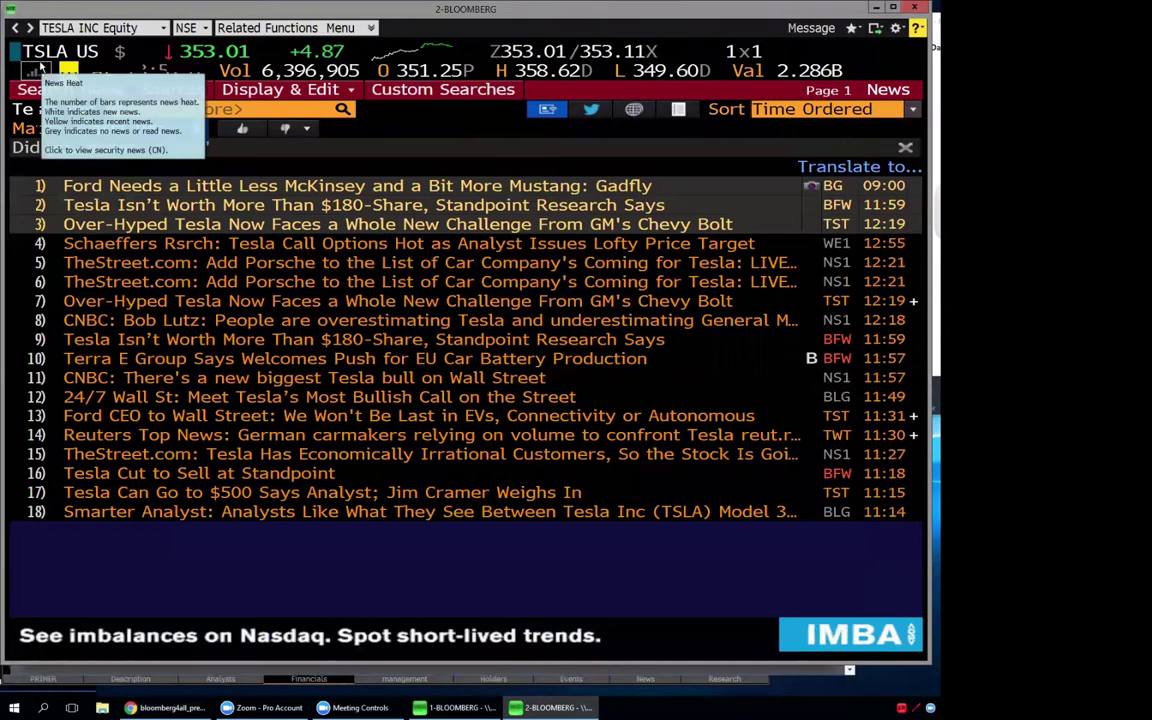
# Chart Tesla's sales and EPS growth versus peers with RVC, glancing at the Finance slide
pyautogui.write('RVC')
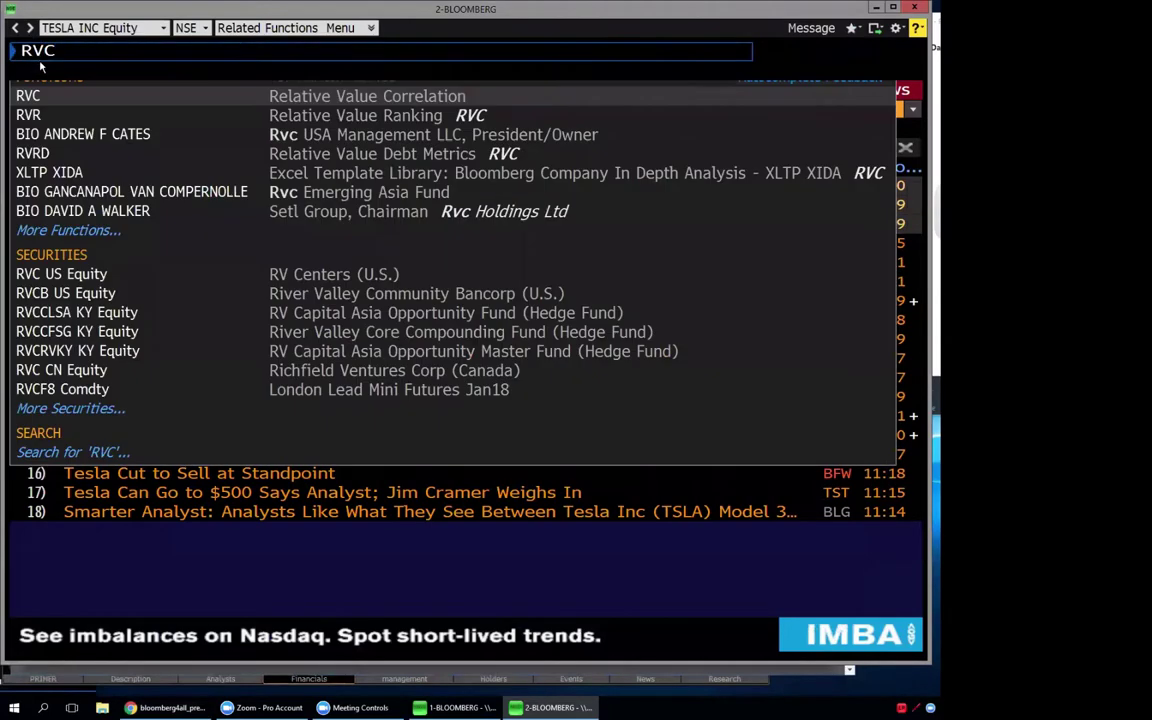
pyautogui.press('Return')
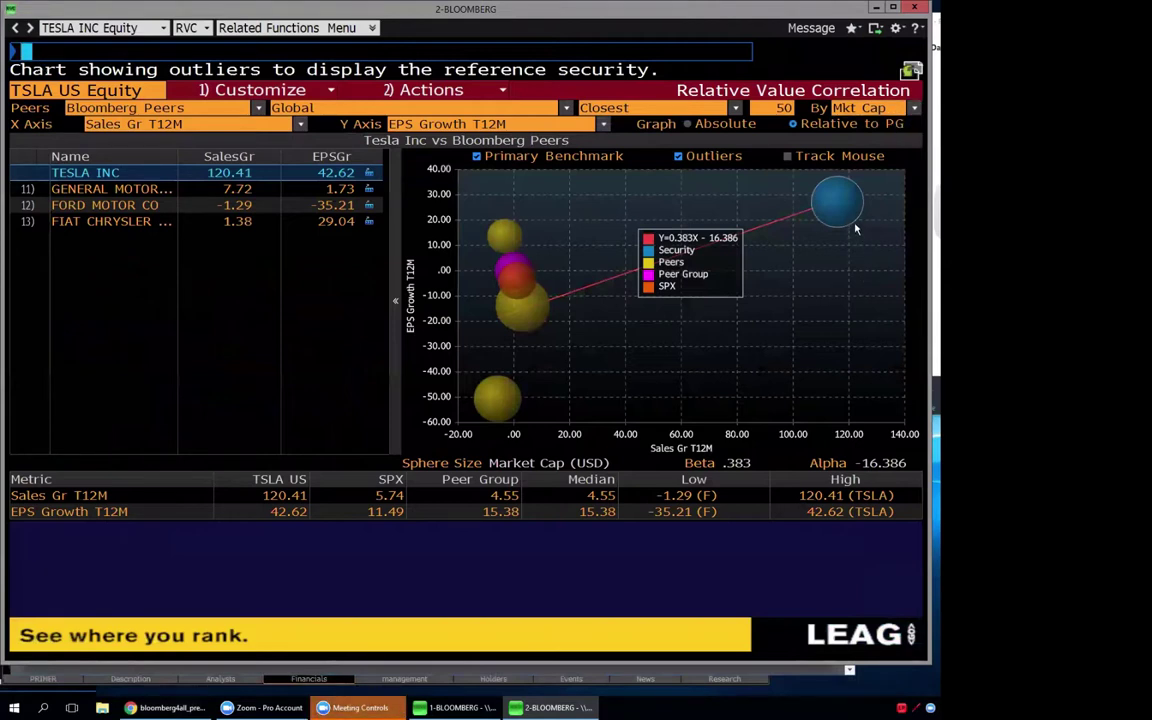
pyautogui.moveTo(843, 220)
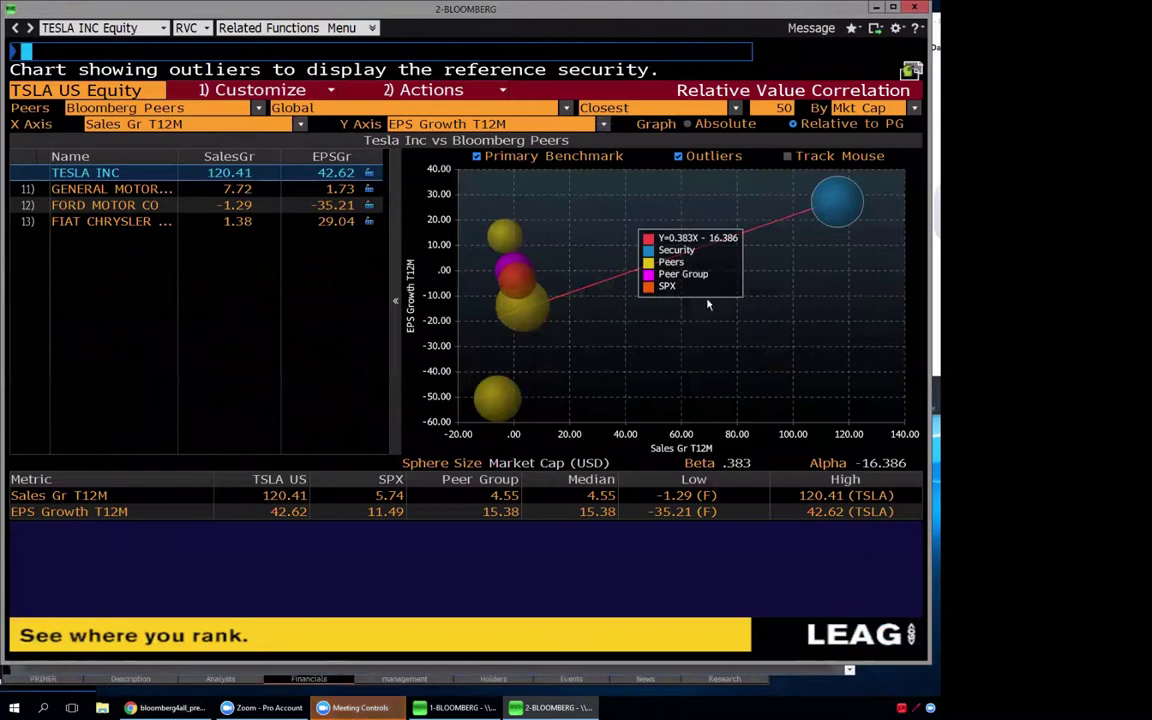
pyautogui.moveTo(530, 313)
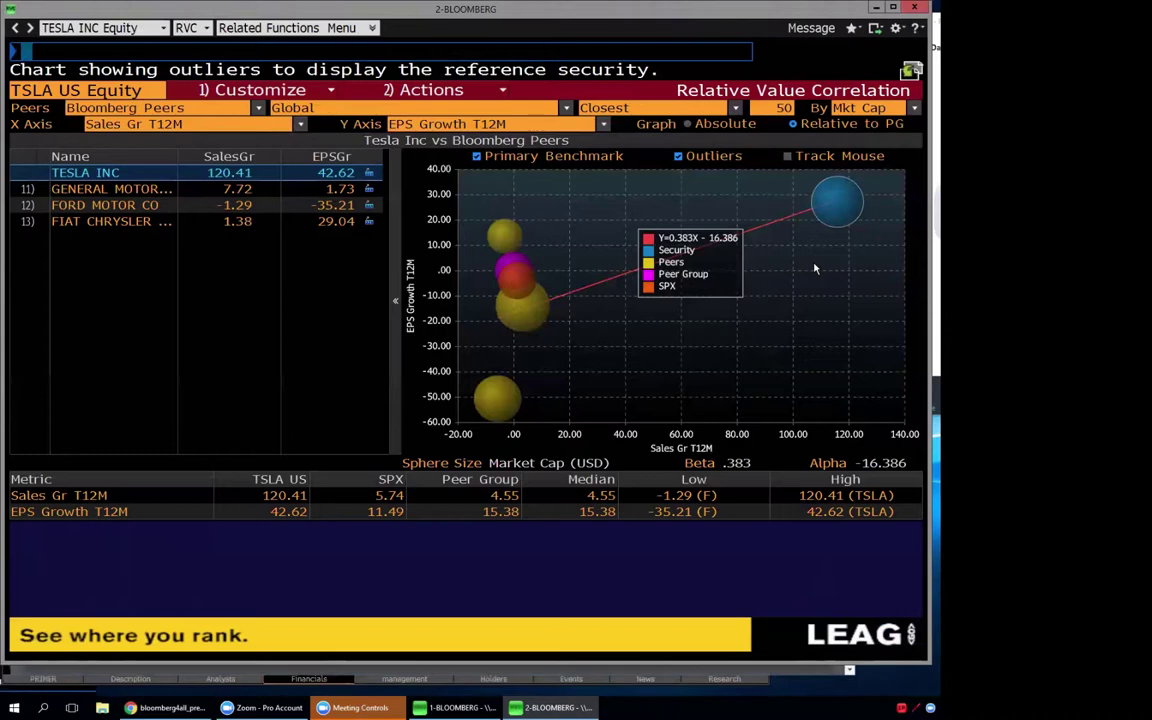
pyautogui.hotkey('alt', 'Tab')
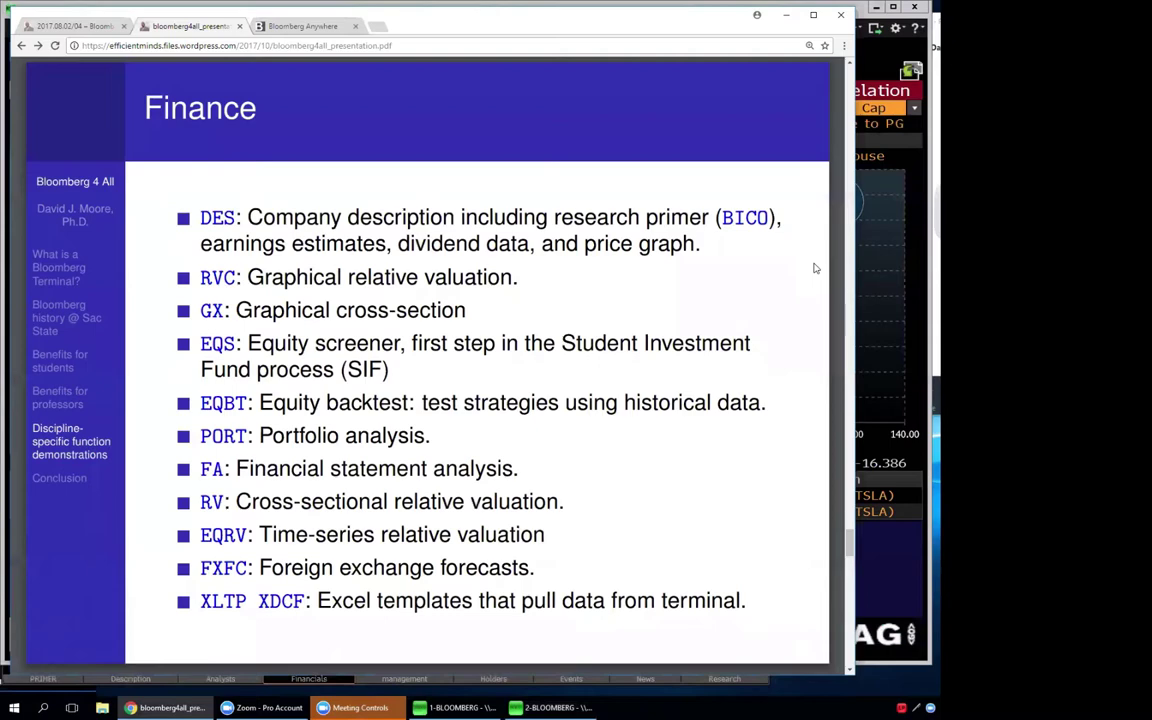
pyautogui.hotkey('alt', 'Tab')
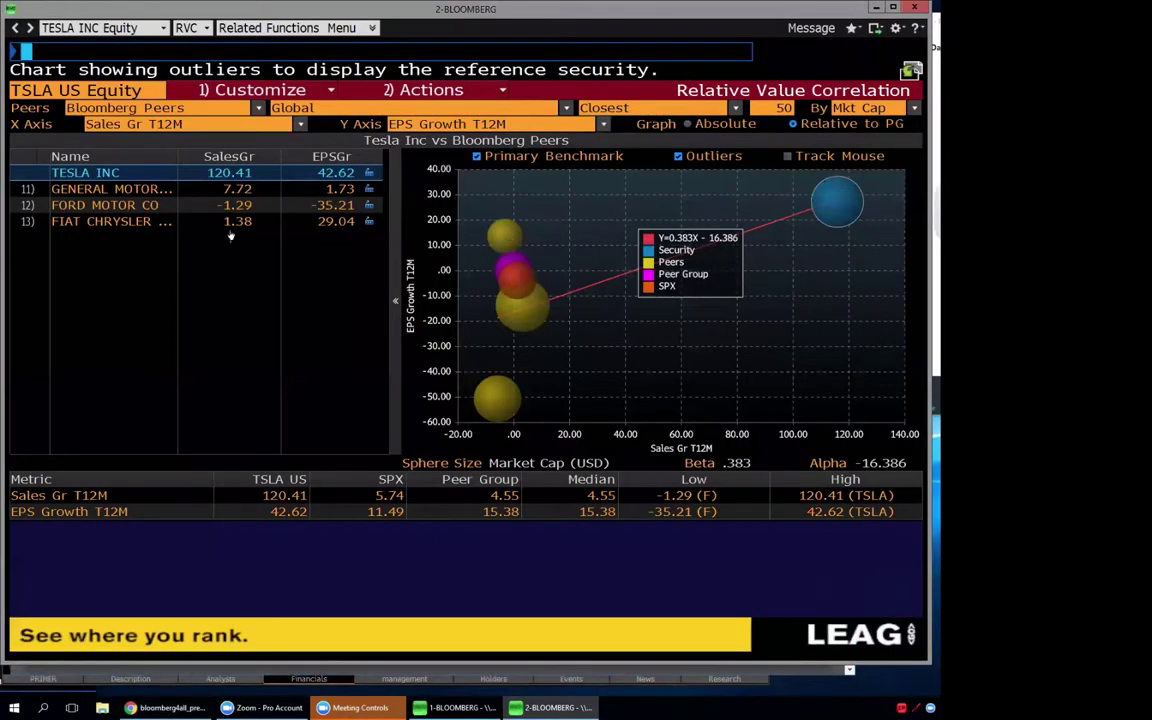
# Chart Apple's 17.48 current P/E against its Bloomberg peers in GX, briefly checking the Finance slide
pyautogui.write('GX')
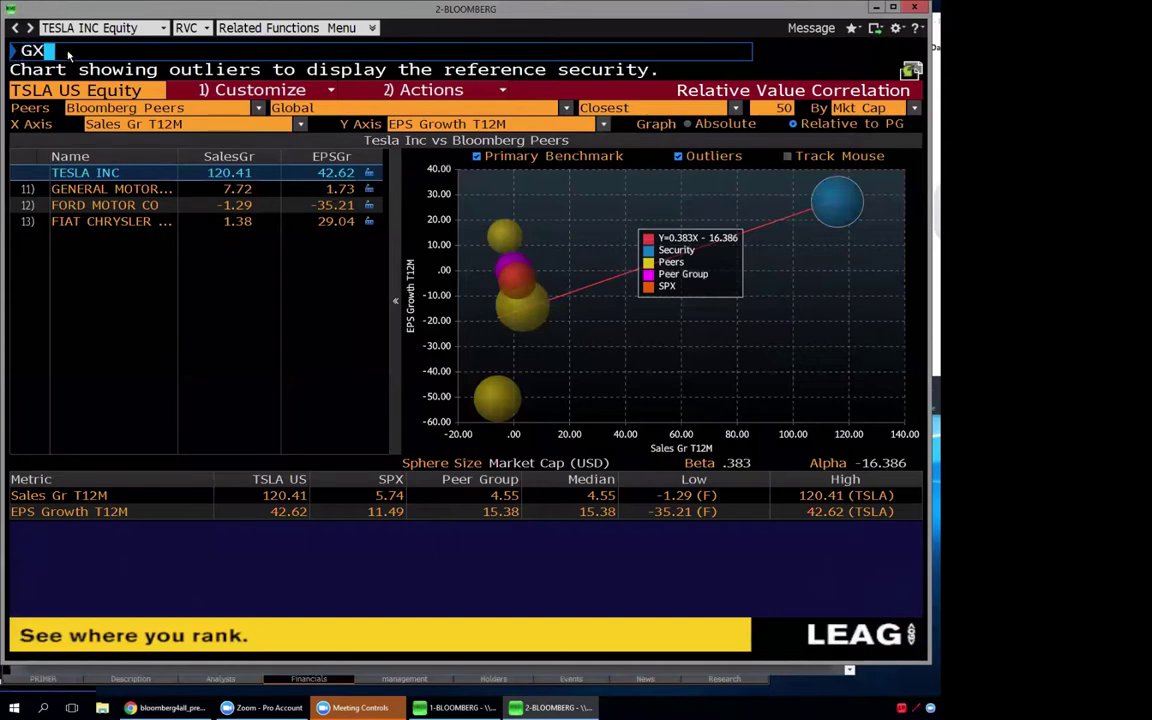
pyautogui.press('Return')
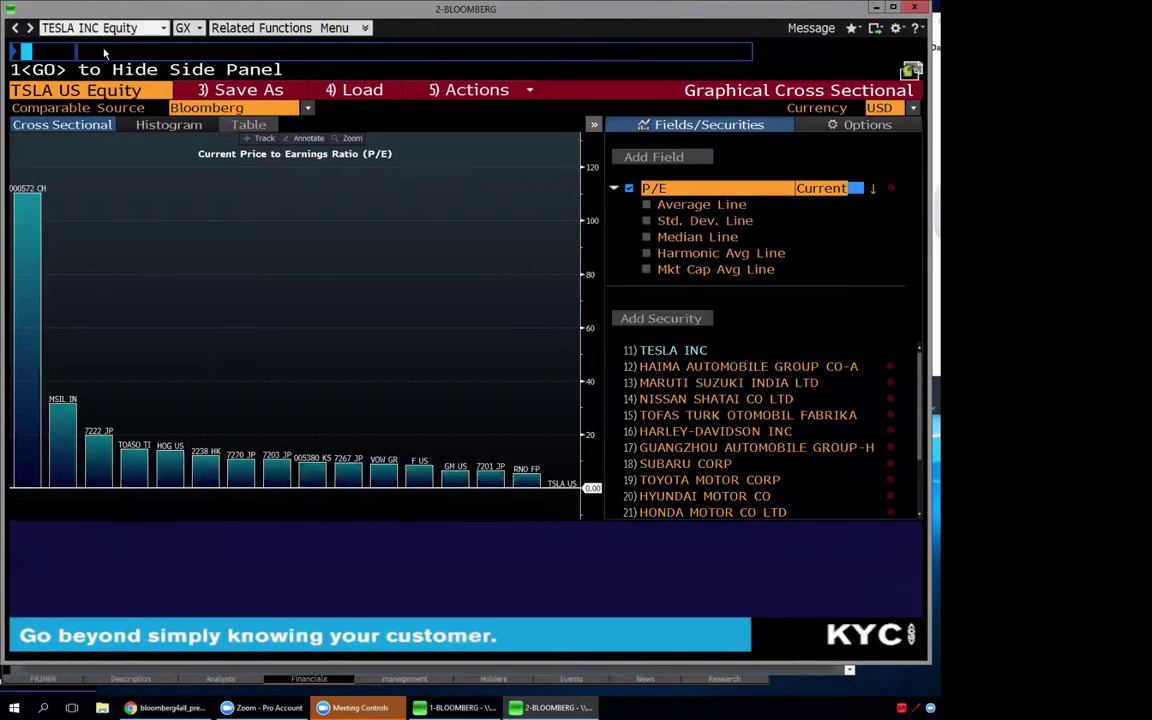
pyautogui.click(104, 90)
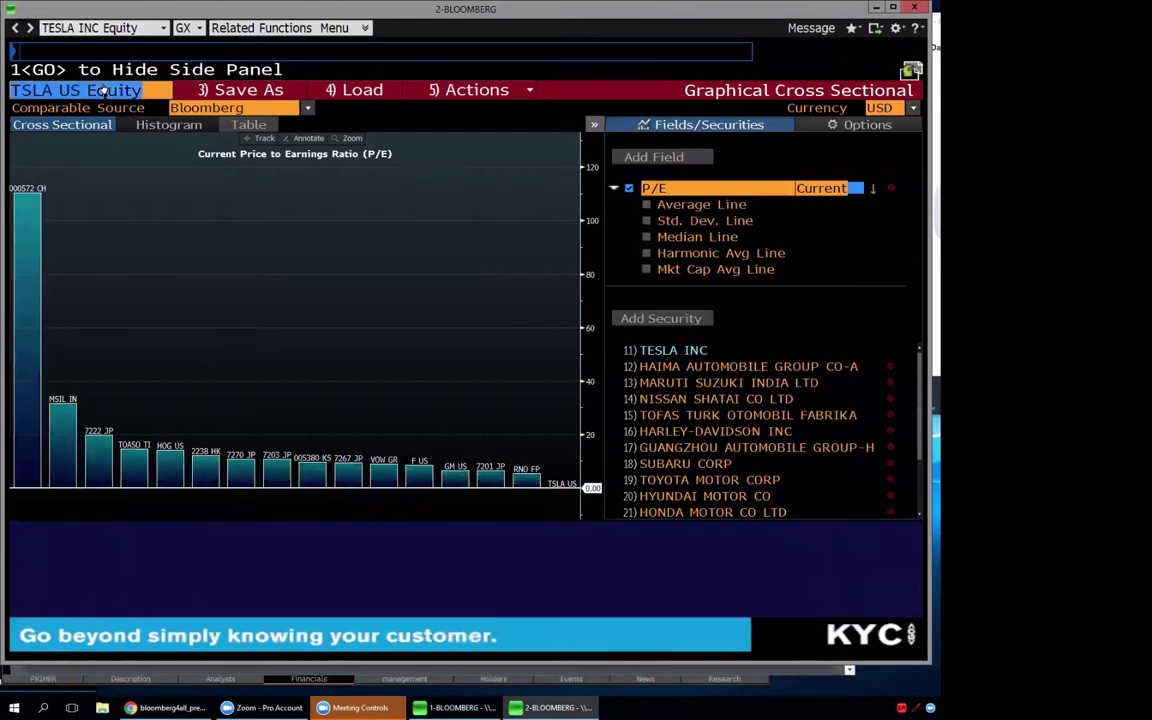
pyautogui.write('aapl')
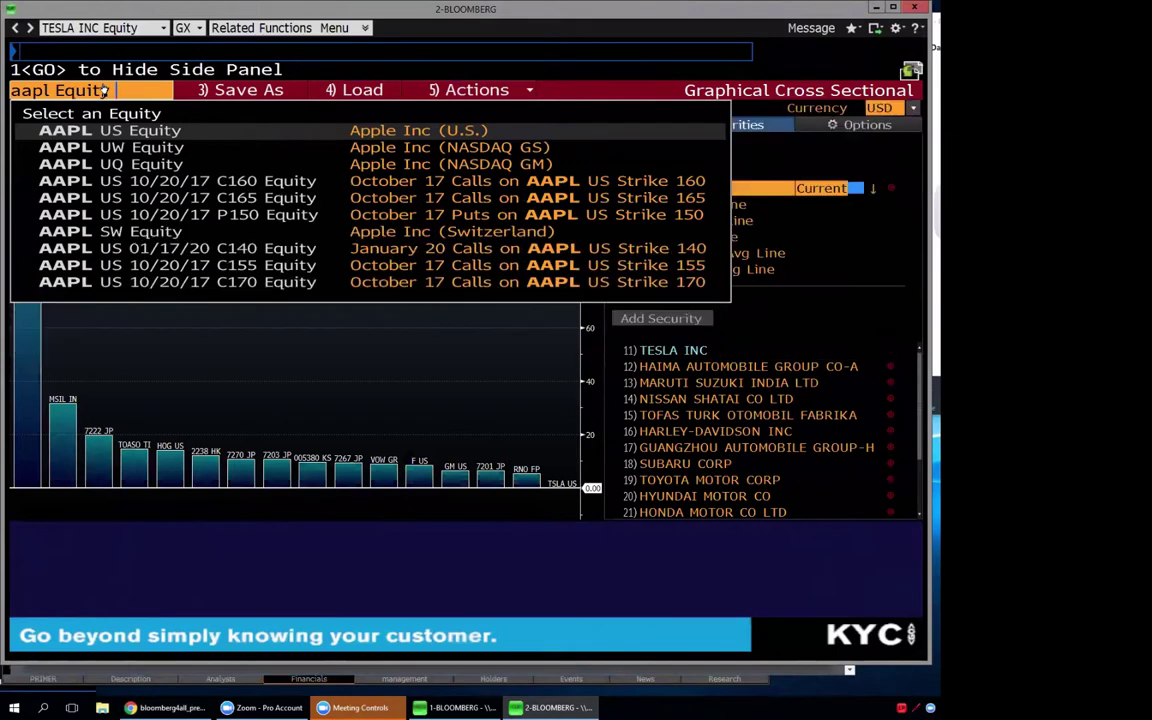
pyautogui.press('Return')
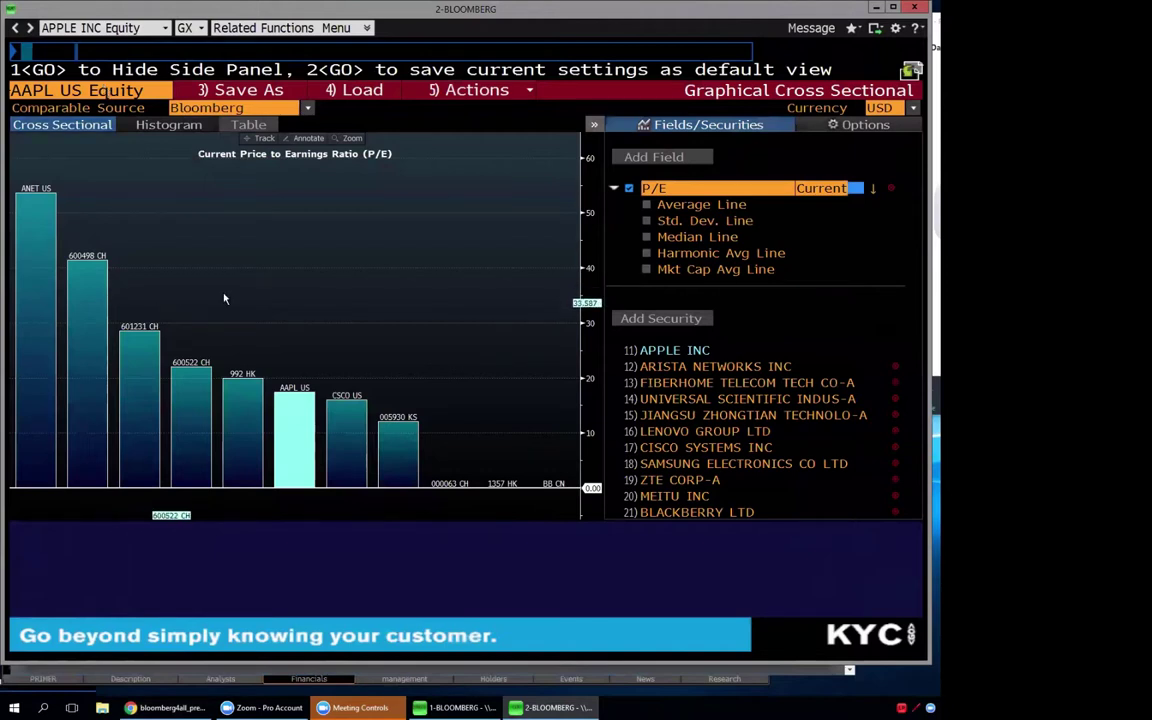
pyautogui.moveTo(289, 402)
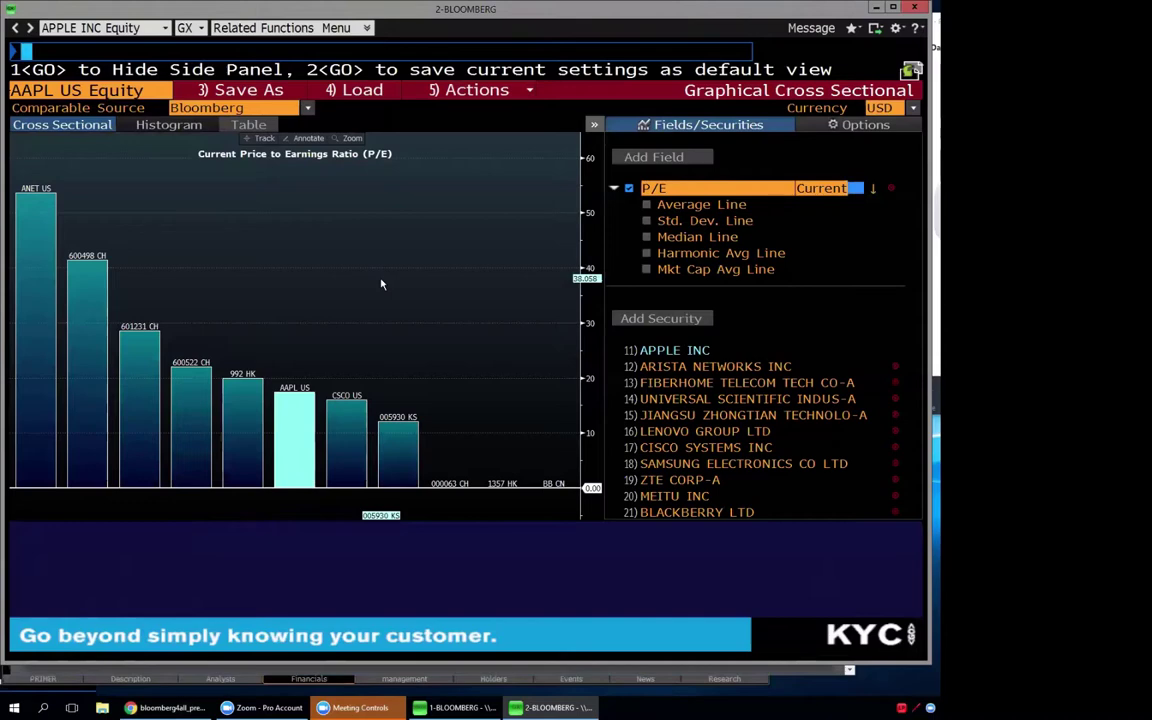
pyautogui.hotkey('alt', 'Tab')
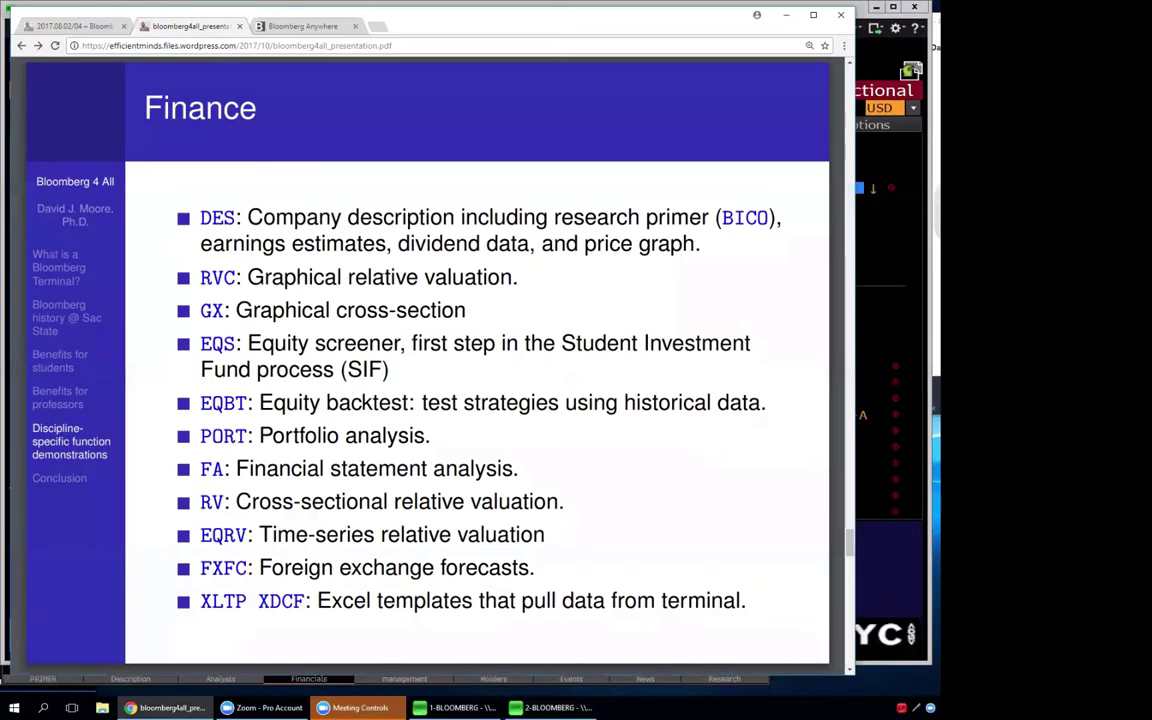
pyautogui.hotkey('alt', 'Tab')
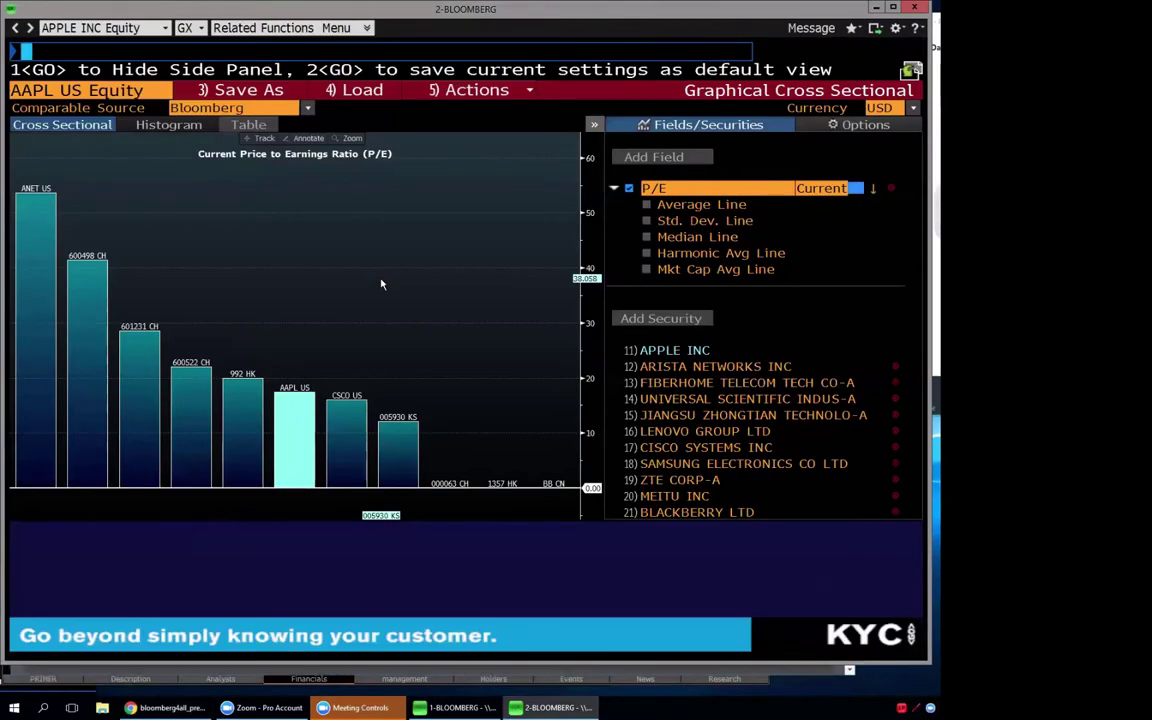
# Run the saved SIFSCREEN1 screen in EQS and list its 2451 matching securities
pyautogui.write('EQS')
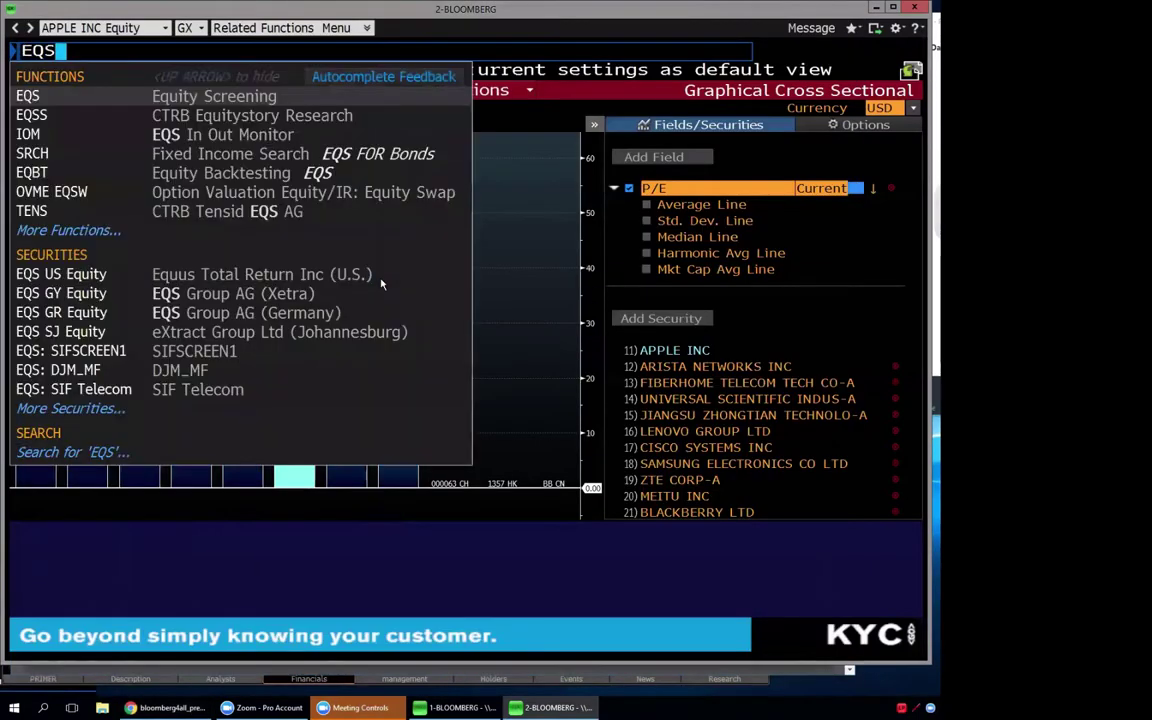
pyautogui.press('Return')
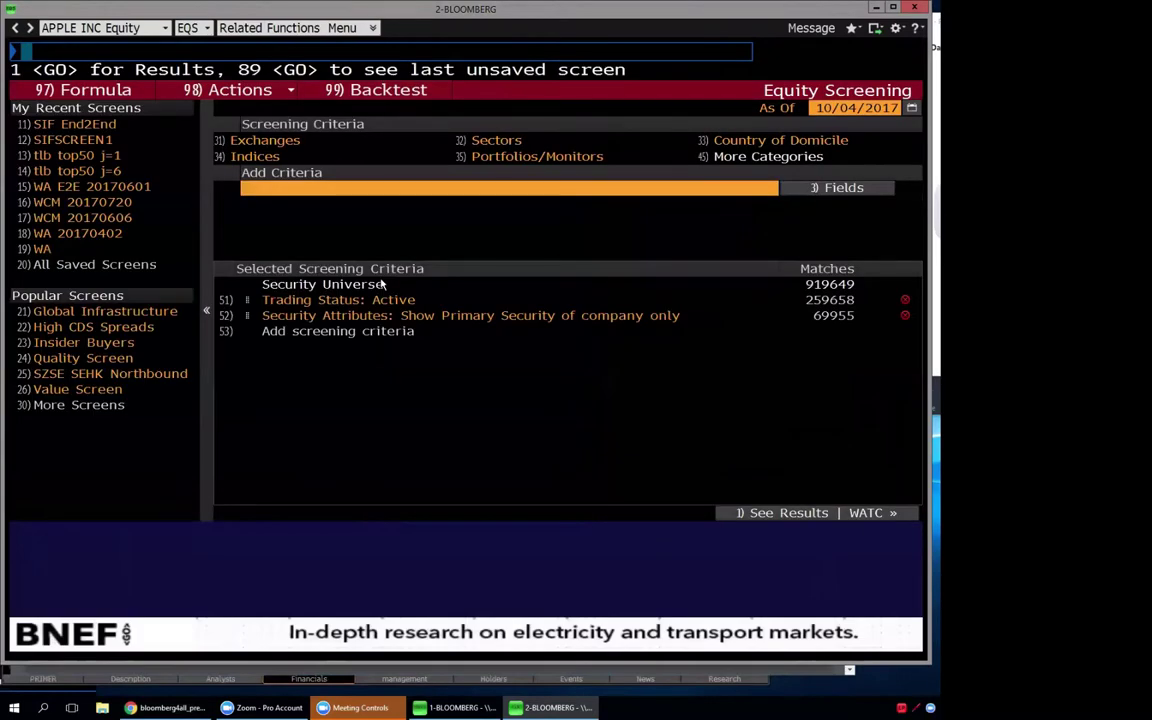
pyautogui.click(55, 146)
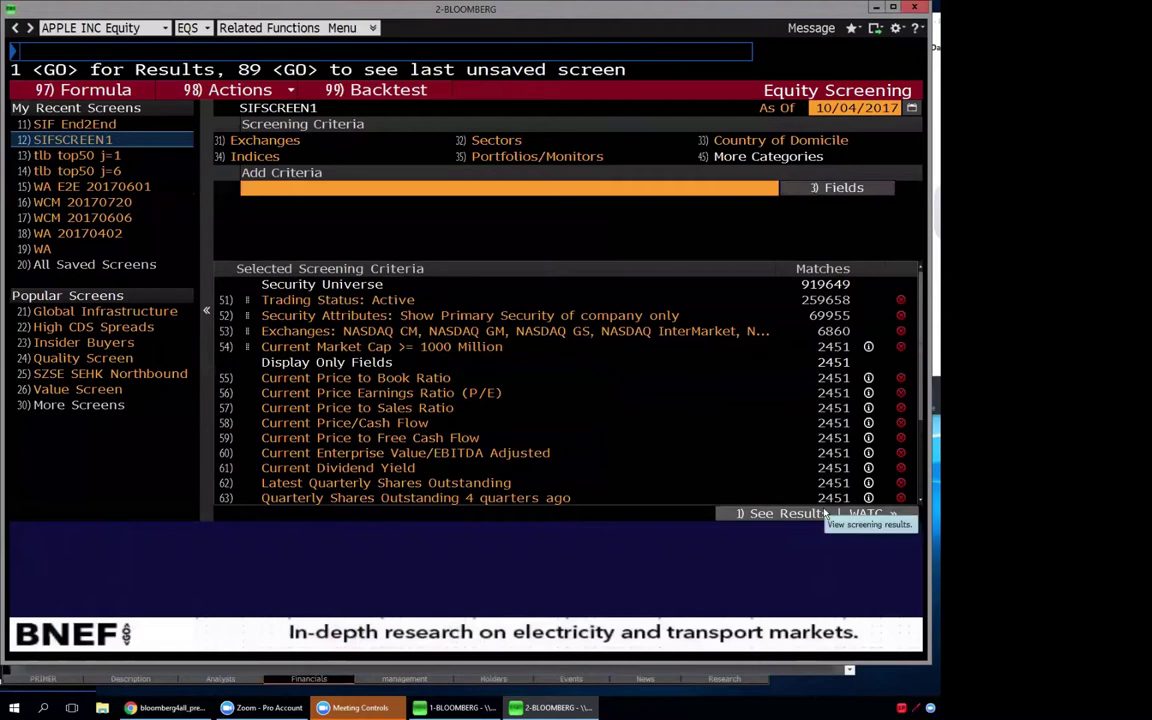
pyautogui.click(788, 513)
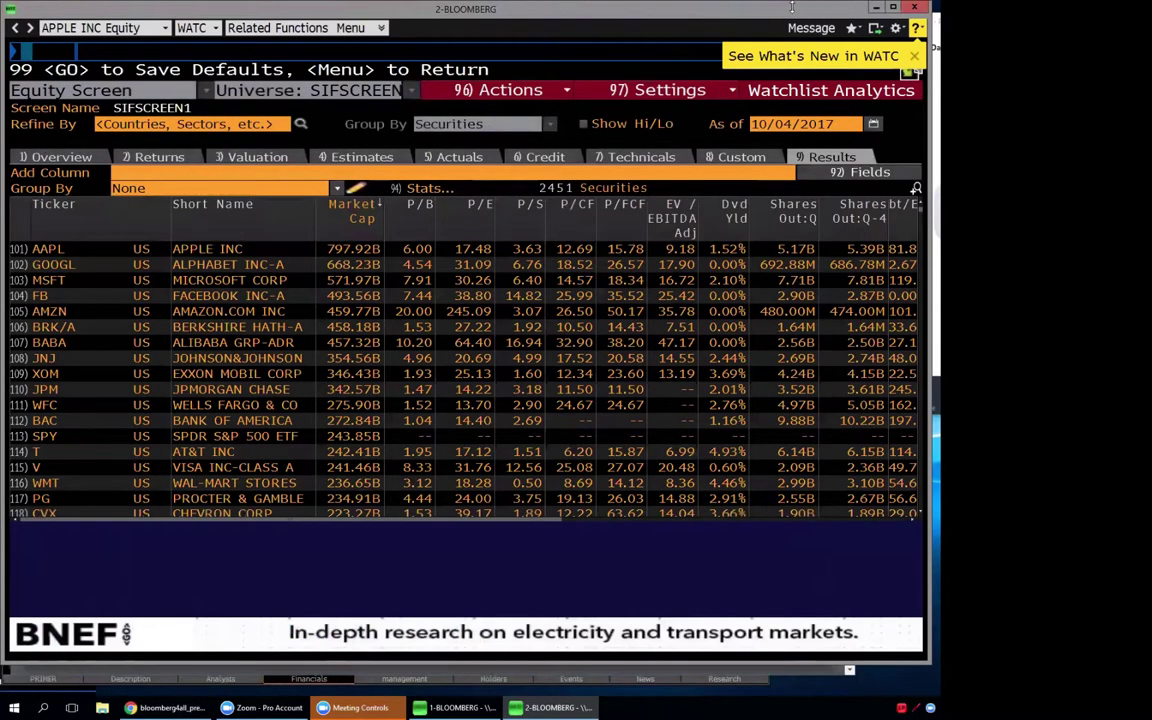
# Review the results' Excel output options without exporting, then return to the SIFSCREEN1 criteria page
pyautogui.click(505, 90)
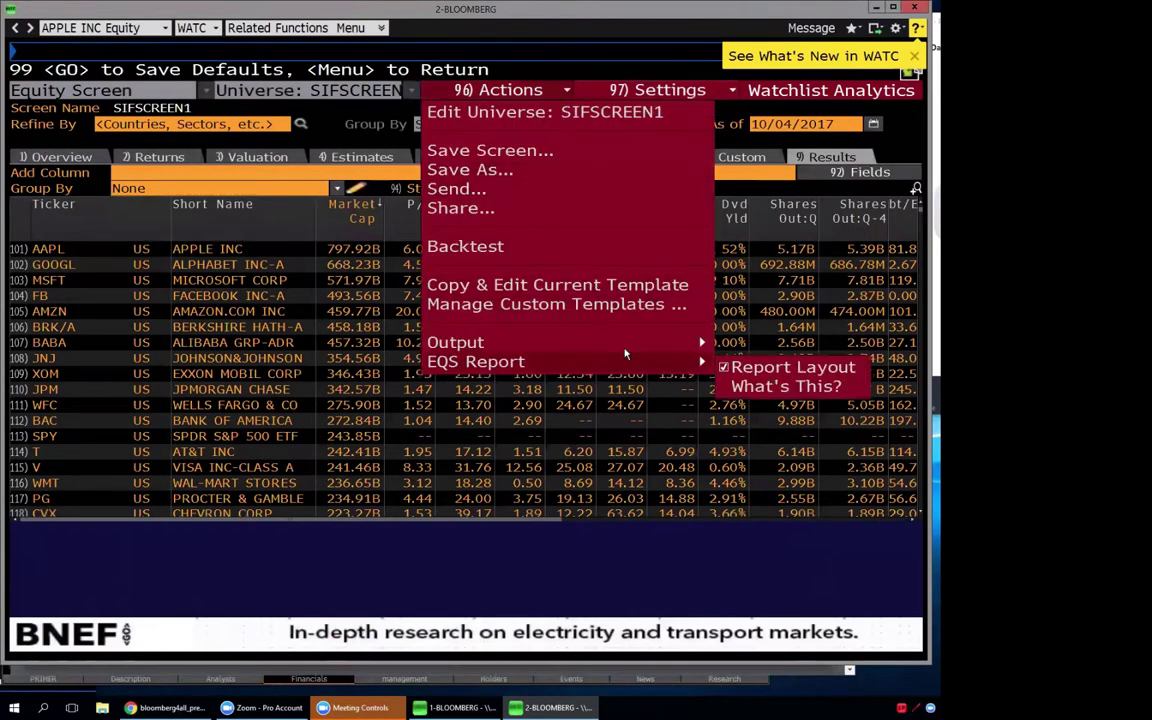
pyautogui.moveTo(641, 347)
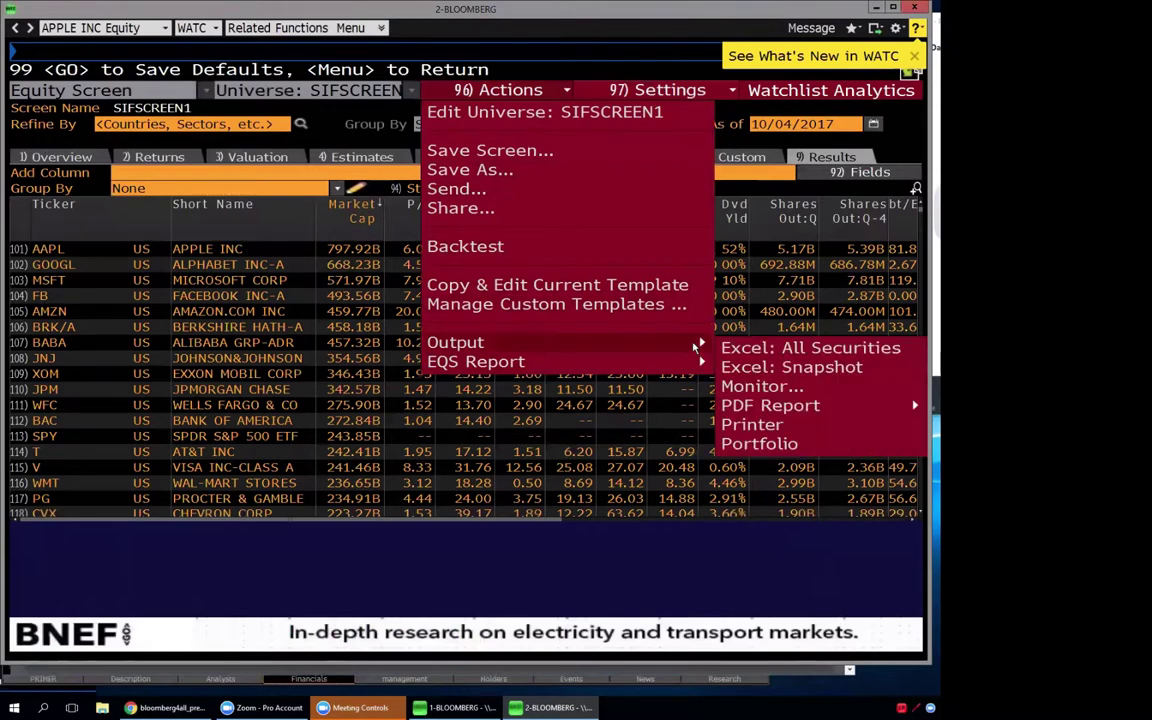
pyautogui.click(773, 348)
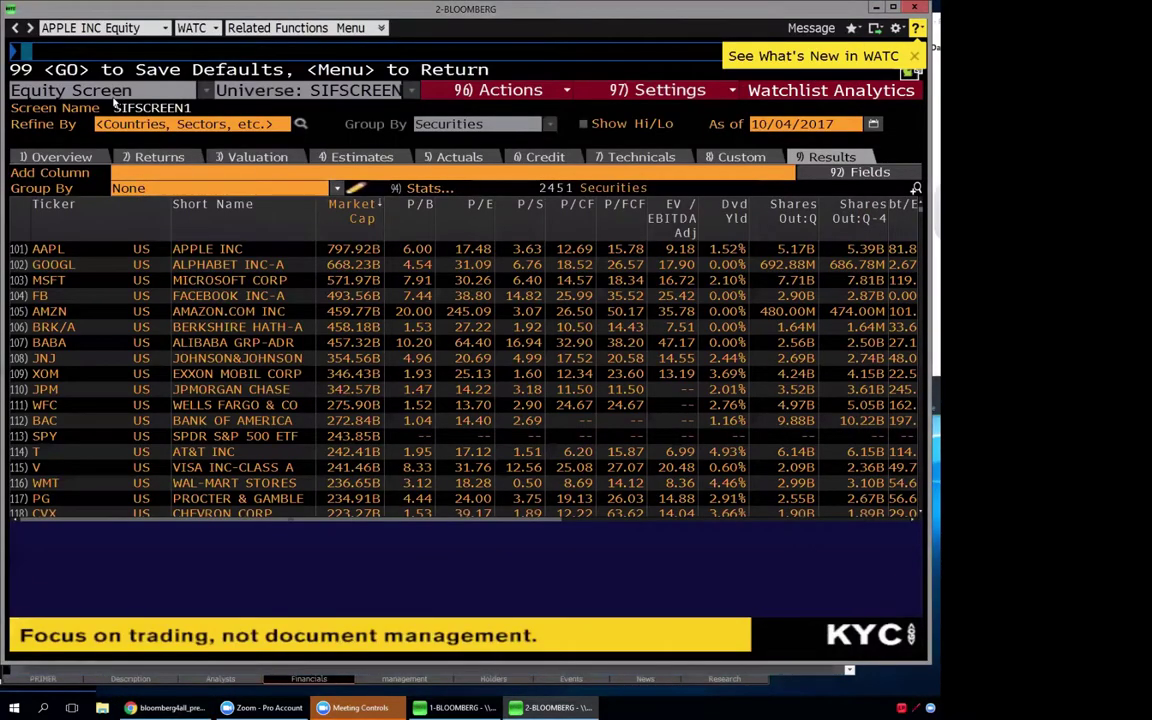
pyautogui.click(14, 29)
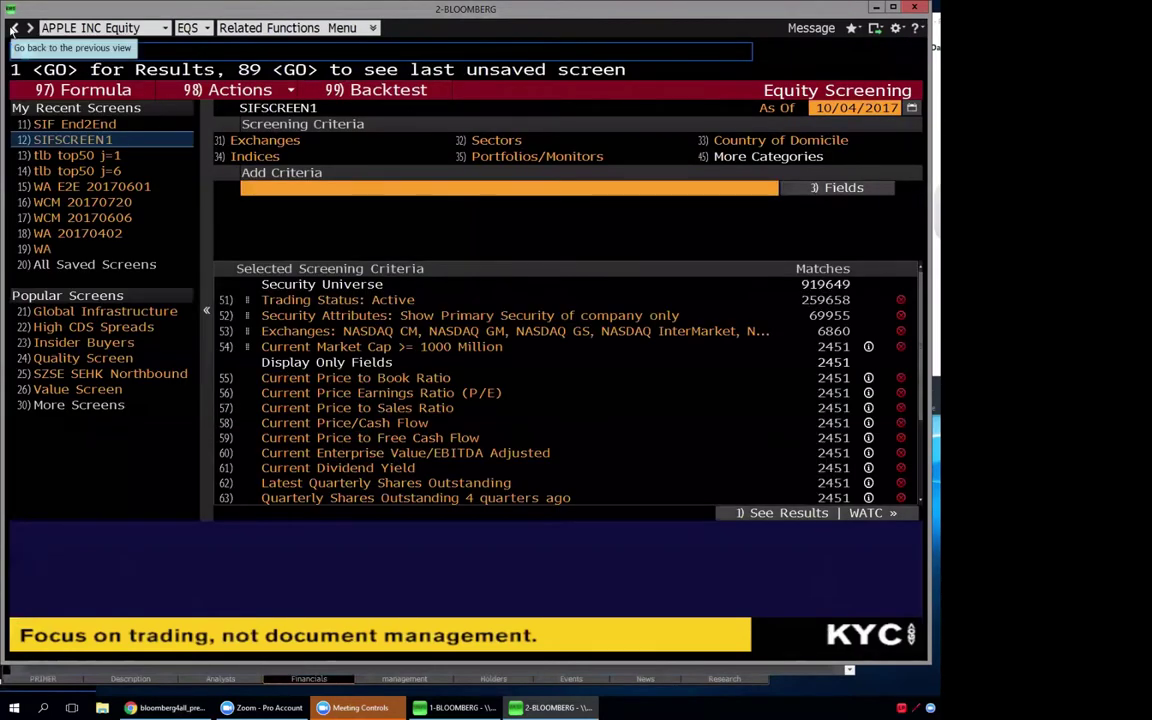
# Load the SIF End2End saved screen without saving the SIFSCREEN1 changes
pyautogui.click(103, 126)
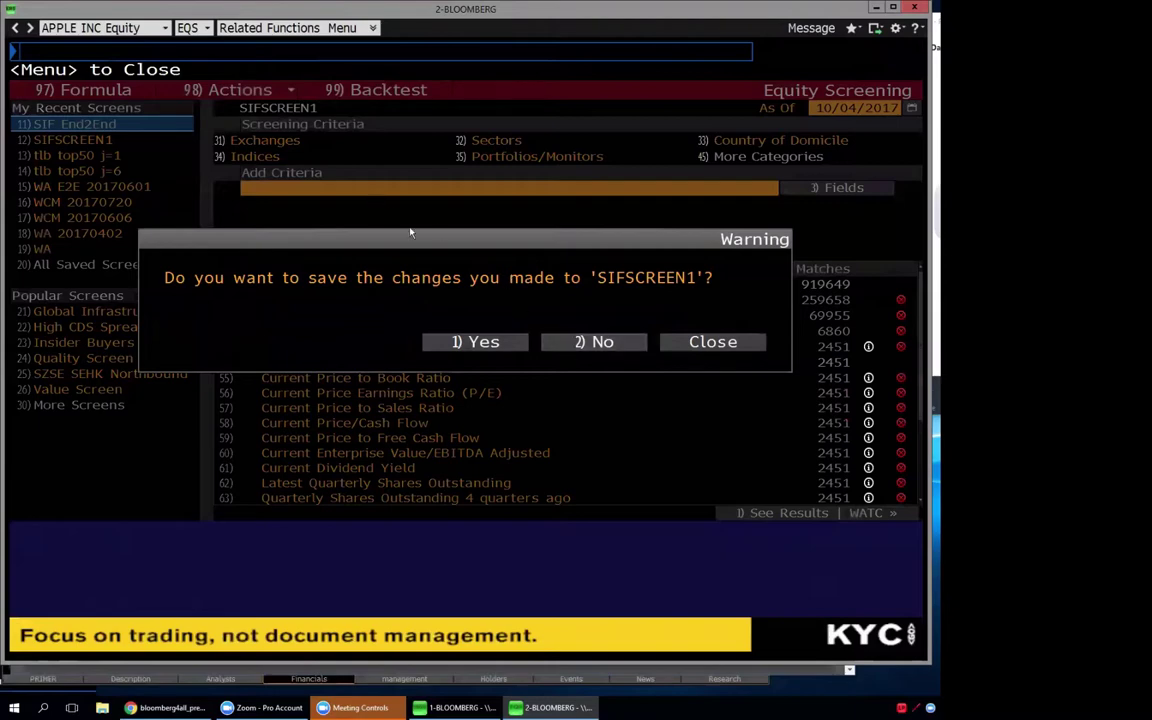
pyautogui.click(599, 343)
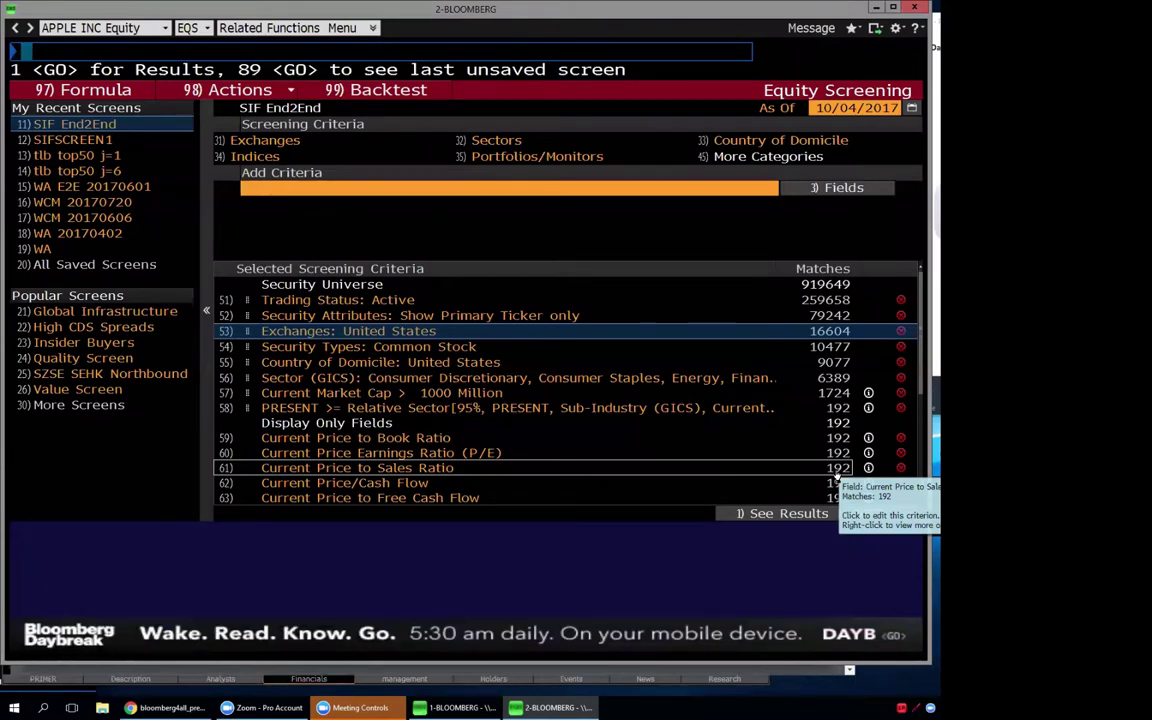
pyautogui.hotkey('alt', 'Tab')
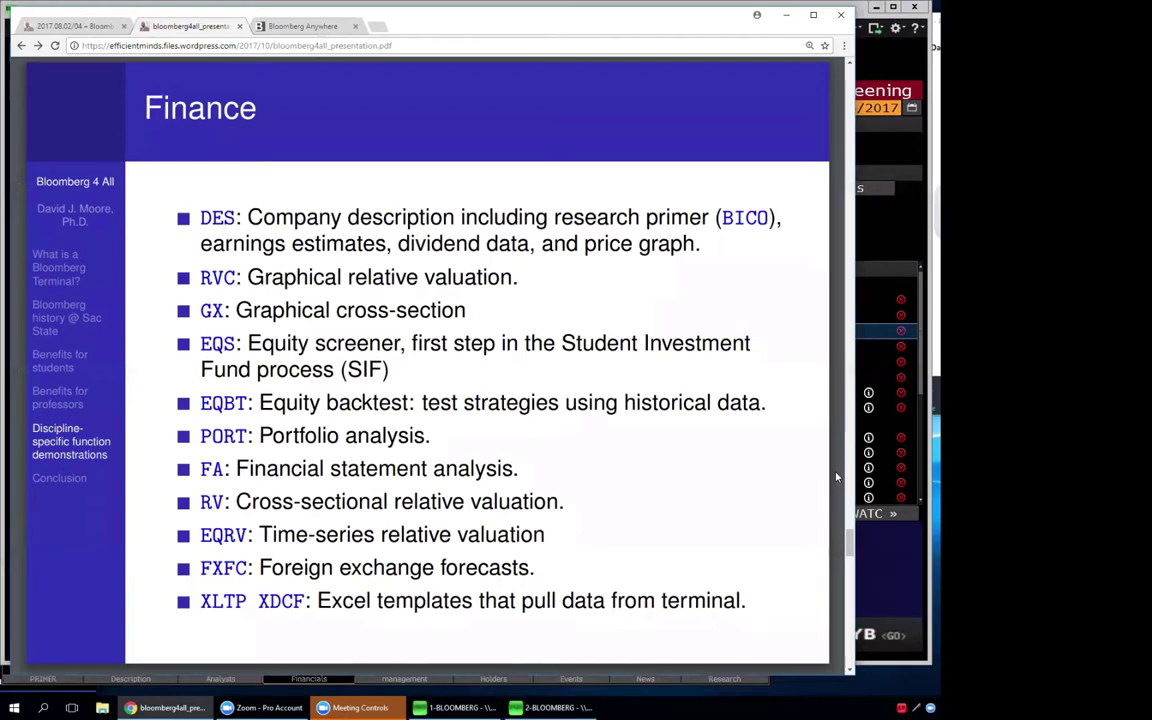
pyautogui.hotkey('alt', 'Tab')
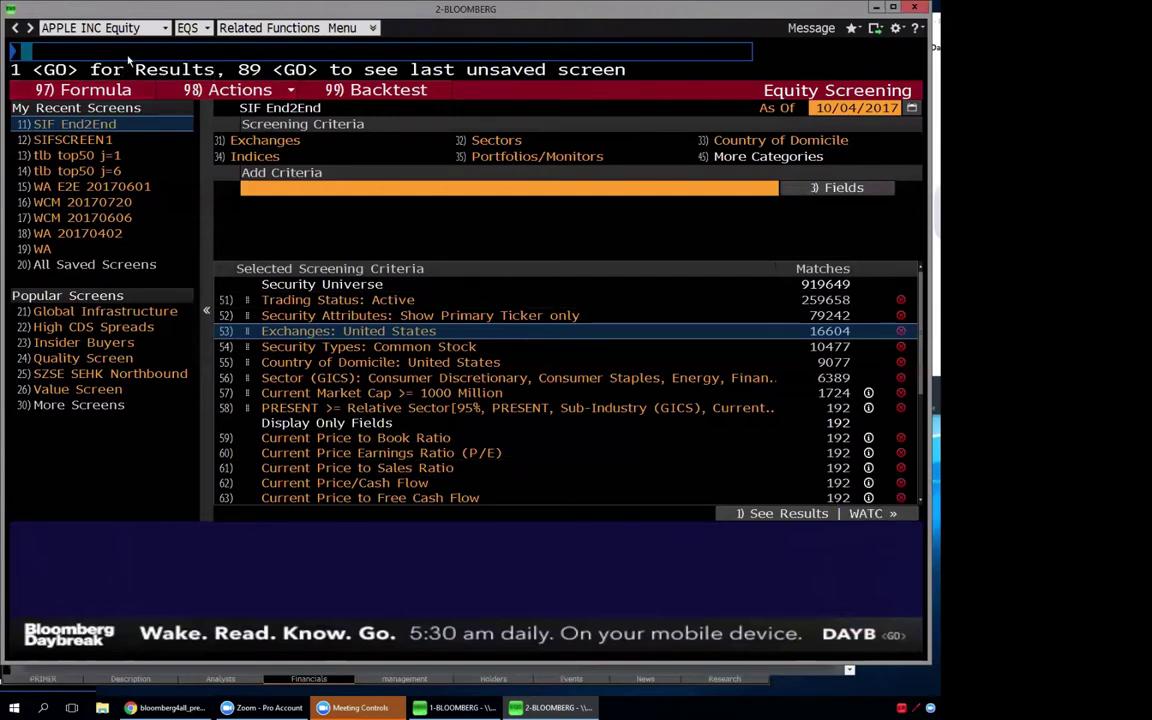
# In EQBT, select the 'tlb top50 j=1 k=12 vw' model and open its full backtest results
pyautogui.write('EQBT')
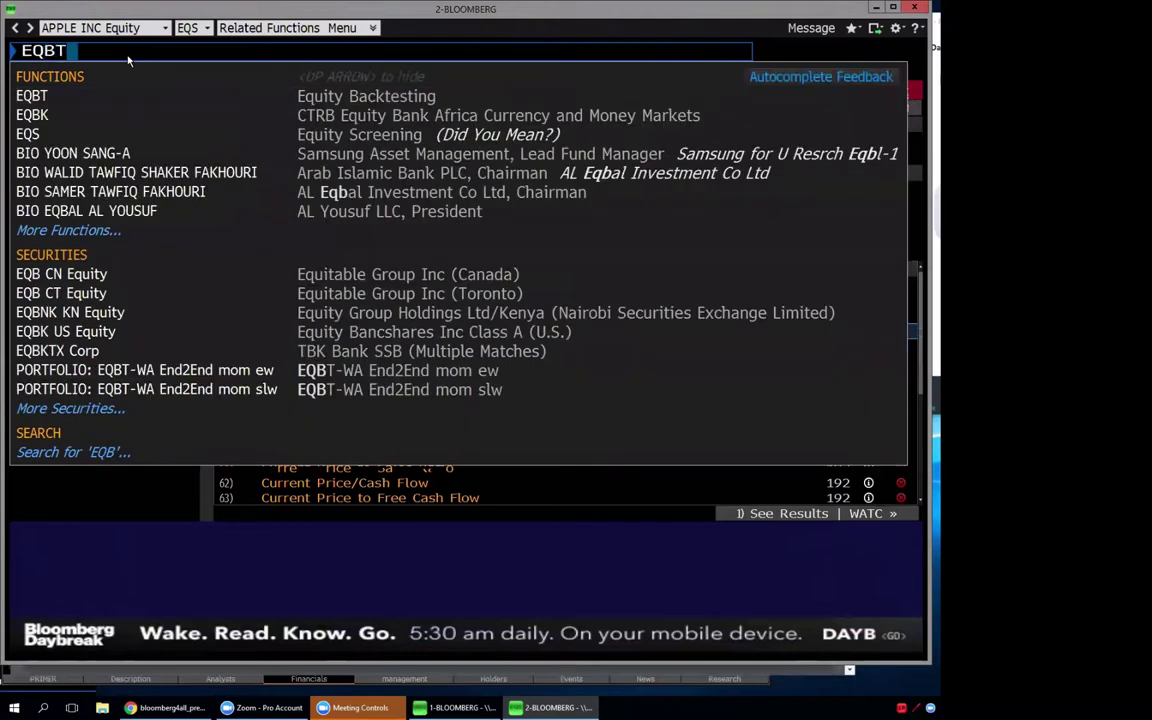
pyautogui.press('Return')
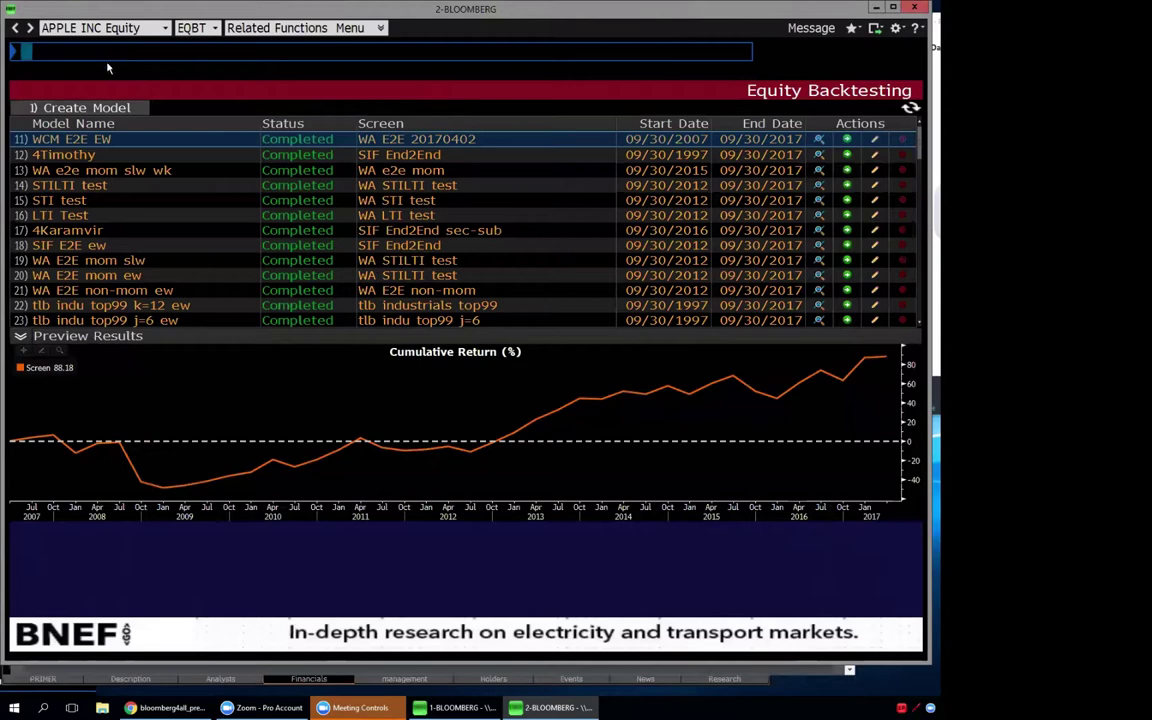
pyautogui.scroll(-2, 115, 252)
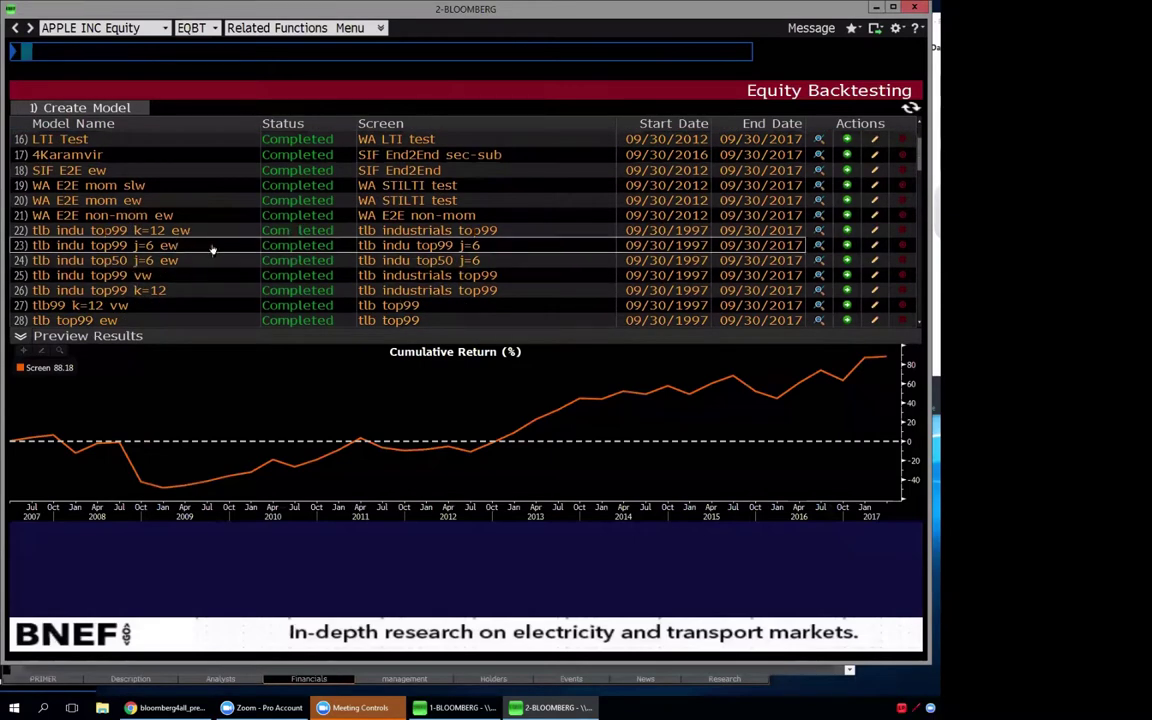
pyautogui.scroll(-2, 212, 250)
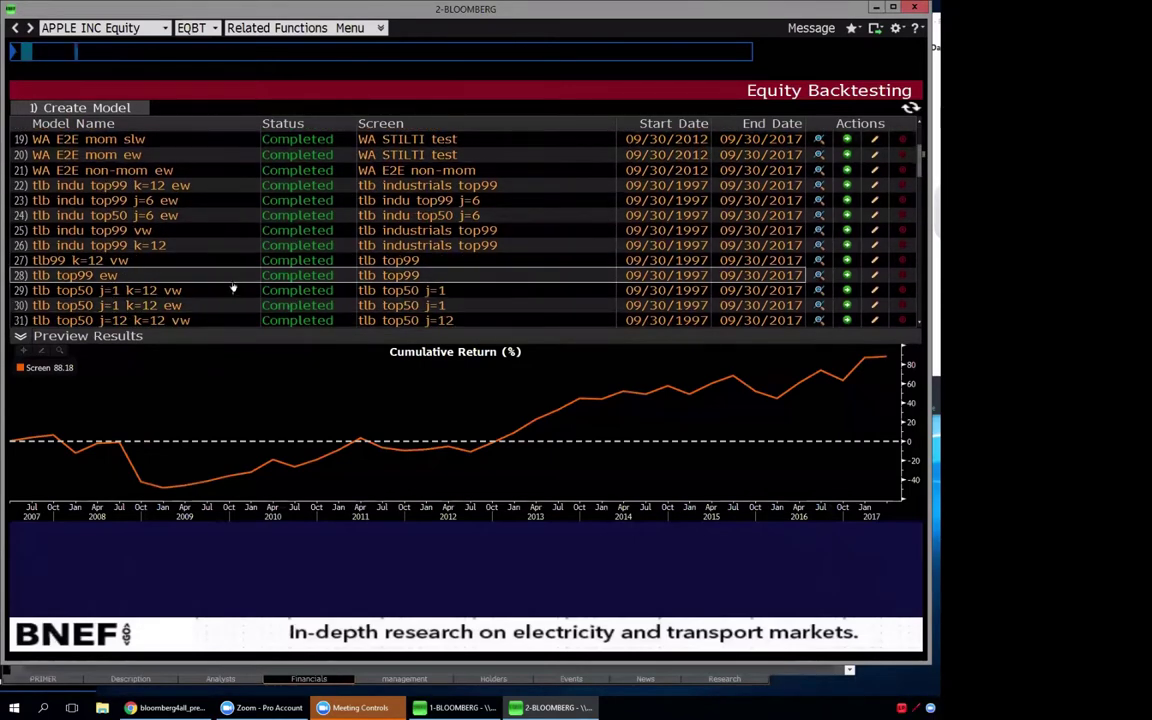
pyautogui.click(250, 290)
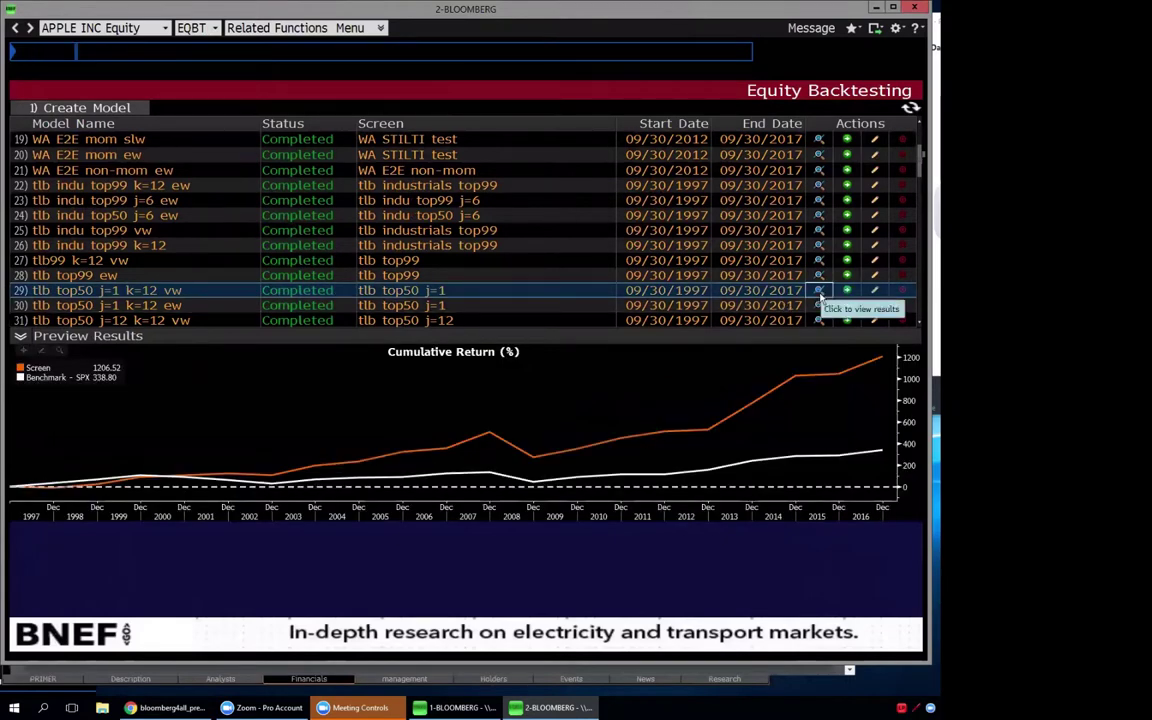
pyautogui.click(819, 290)
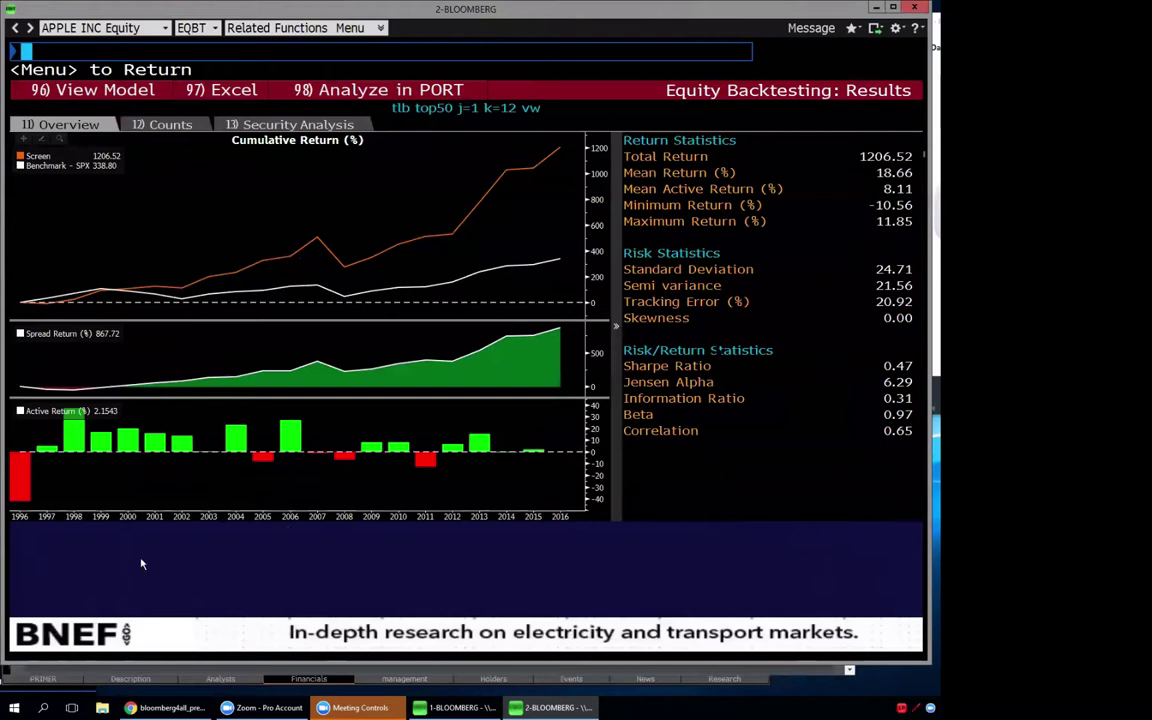
# Review the backtest chart, Sharpe Ratio and Jensen Alpha, then bring the Finance slide forward
pyautogui.moveTo(545, 262)
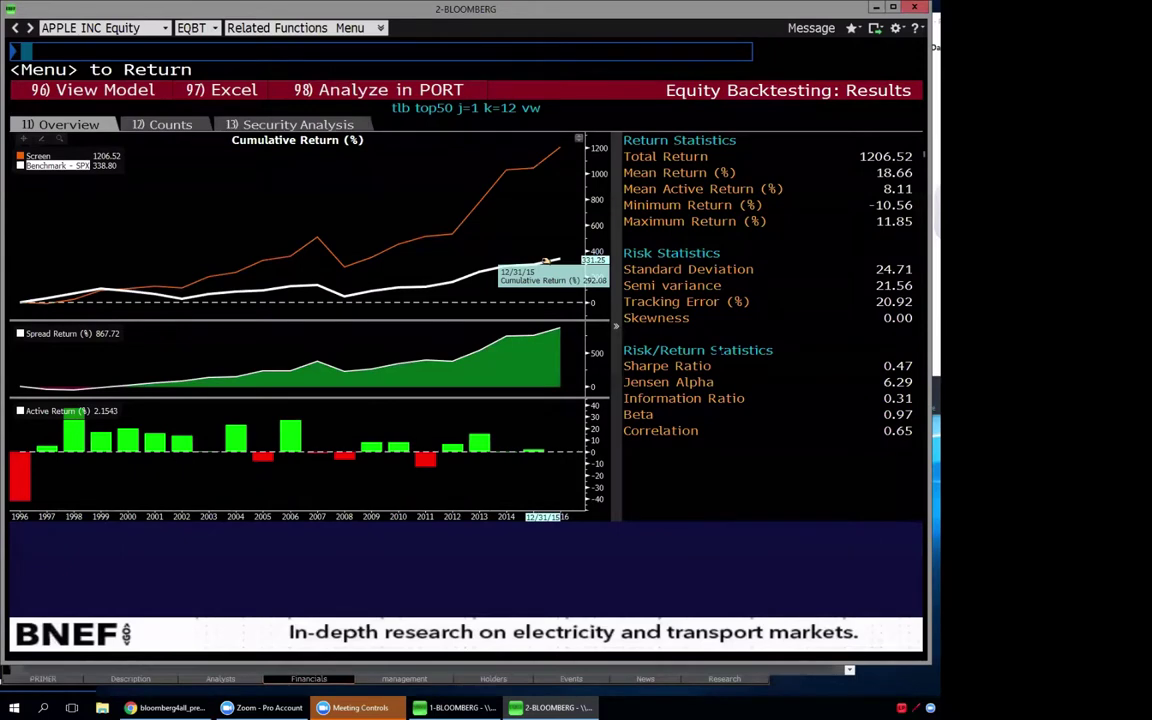
pyautogui.moveTo(628, 366)
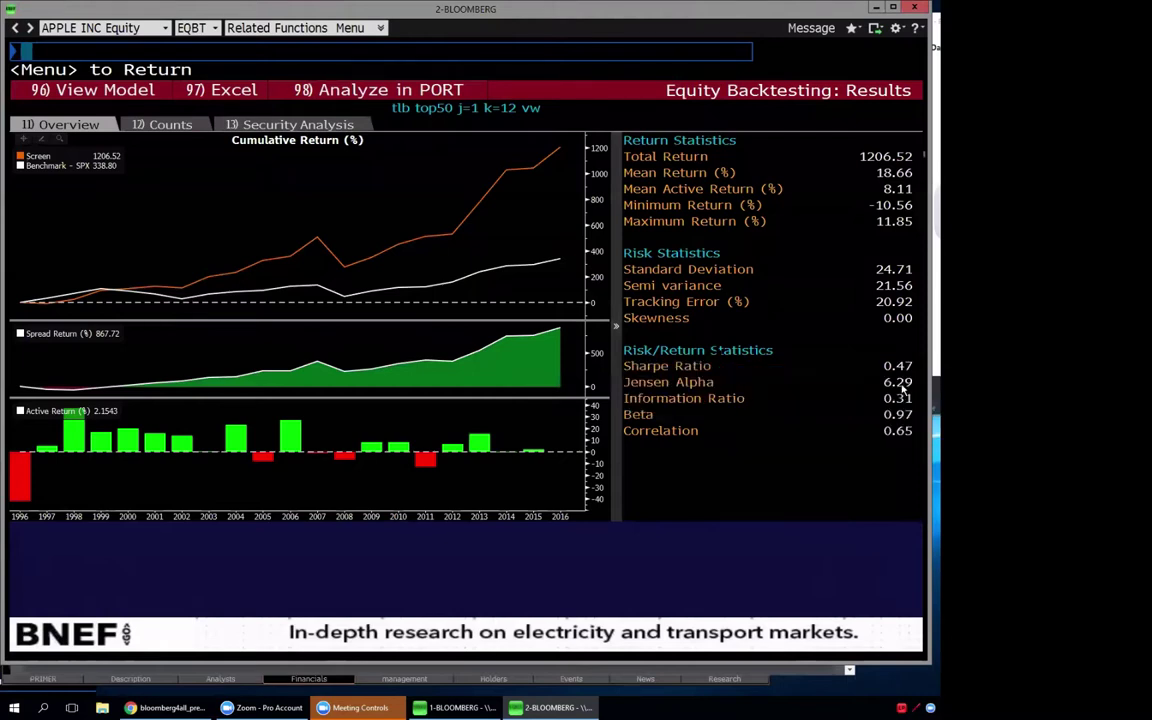
pyautogui.moveTo(903, 388)
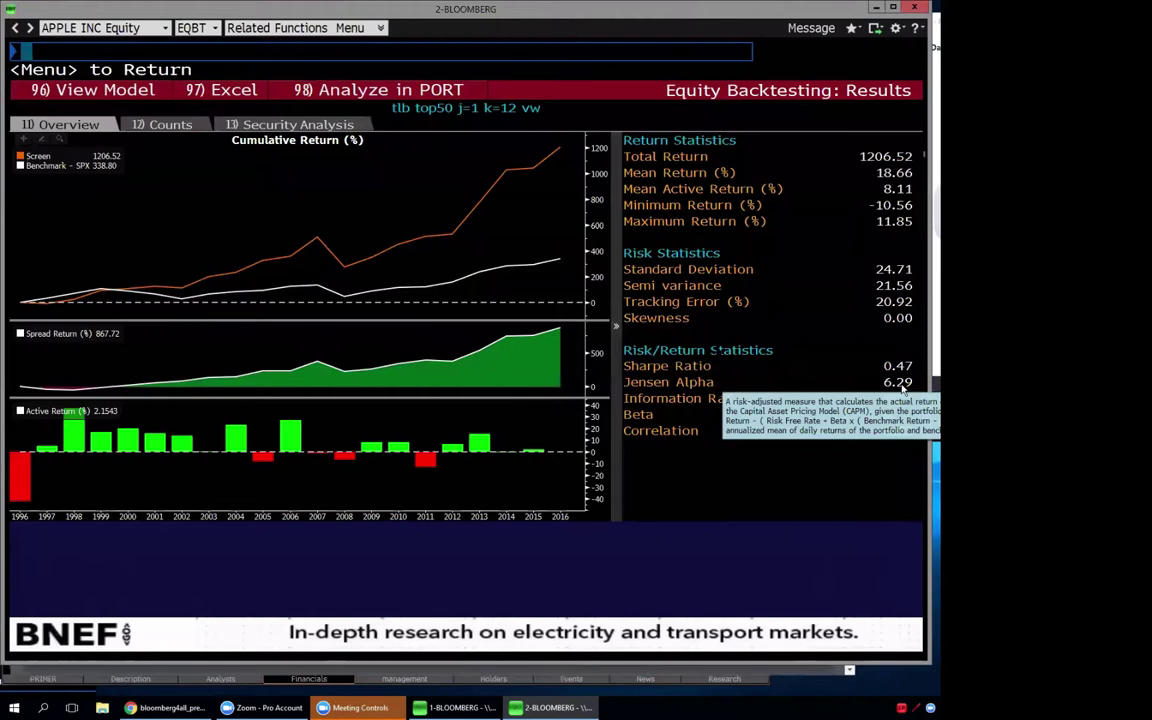
pyautogui.hotkey('alt', 'Tab')
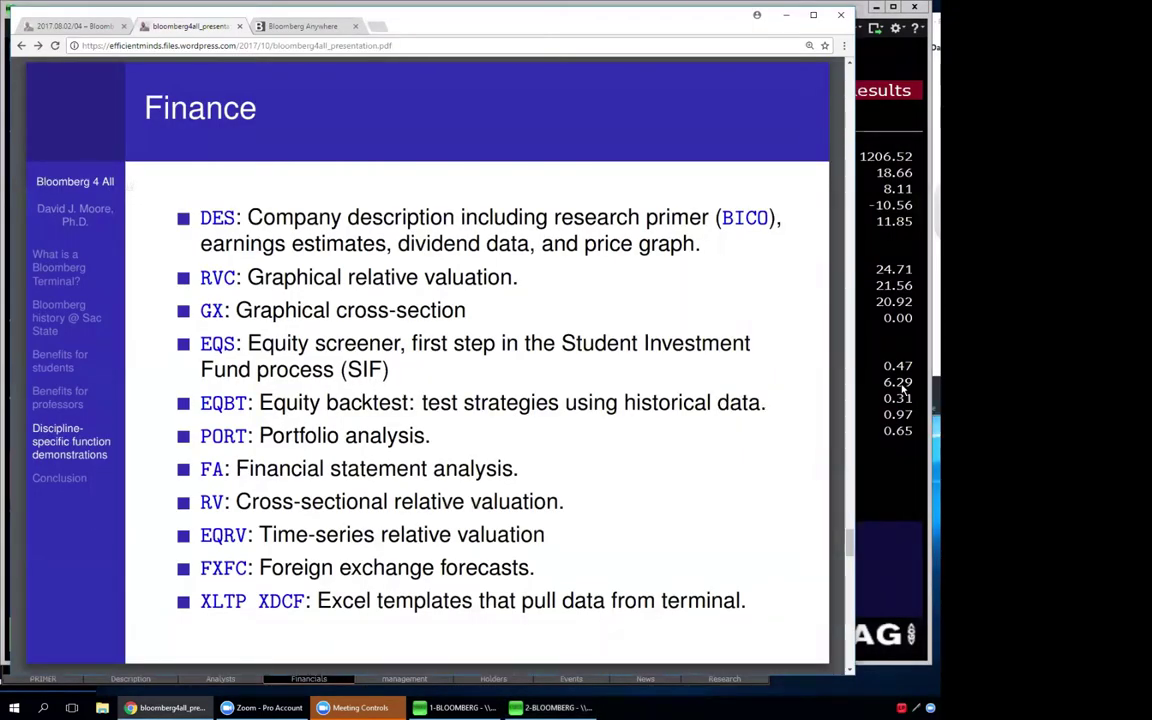
# Switch from the Finance slide back to the Bloomberg backtest results
pyautogui.hotkey('alt', 'Tab')
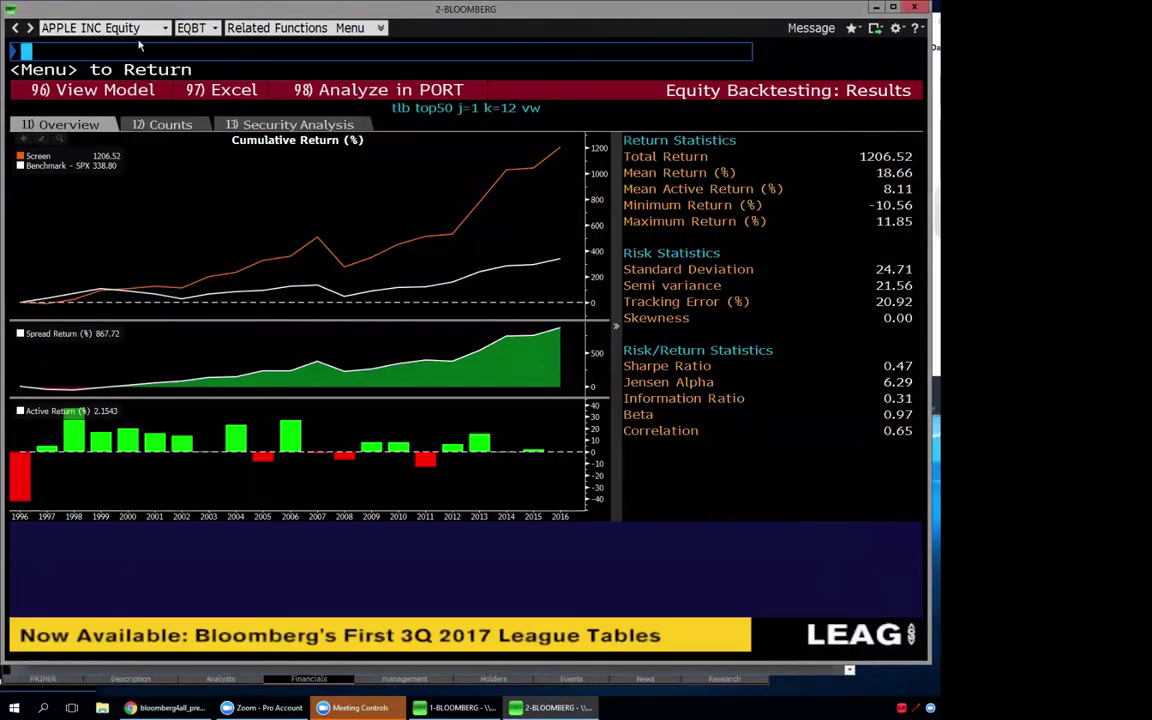
# Run PORT for SIFPORT versus BENCHMARK_SPY and show the YTD attribution Summary by GICS sector
pyautogui.write('PORT')
pyautogui.press('Return')
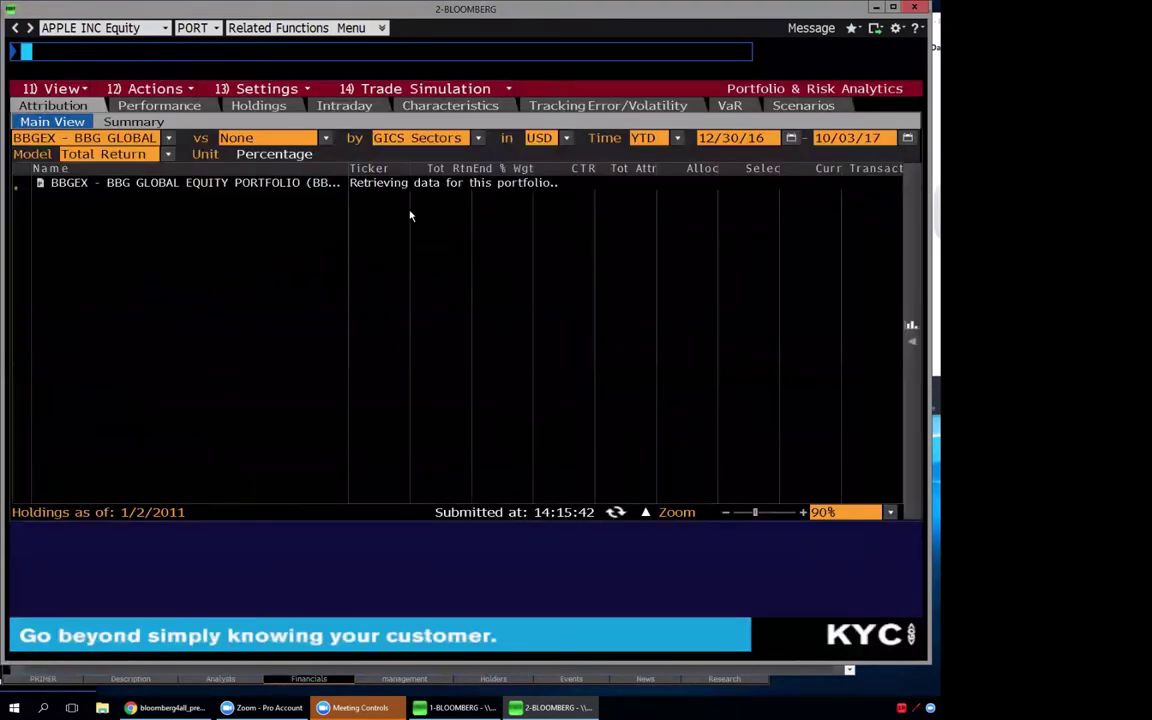
pyautogui.click(169, 140)
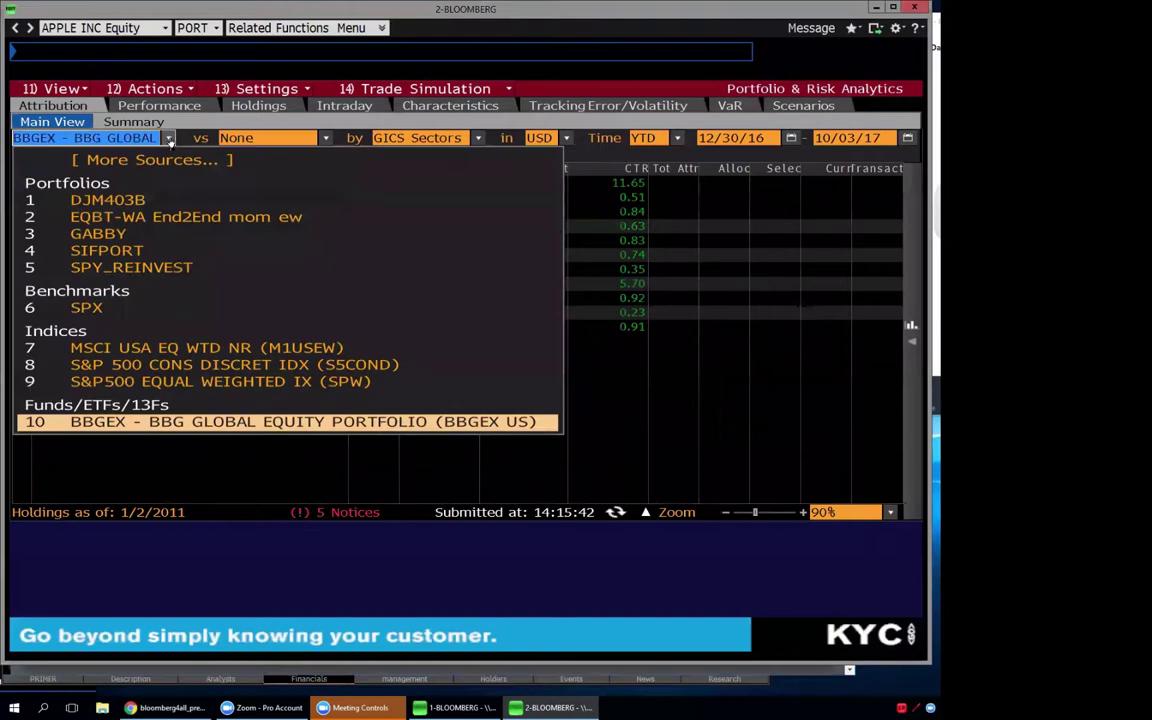
pyautogui.click(150, 240)
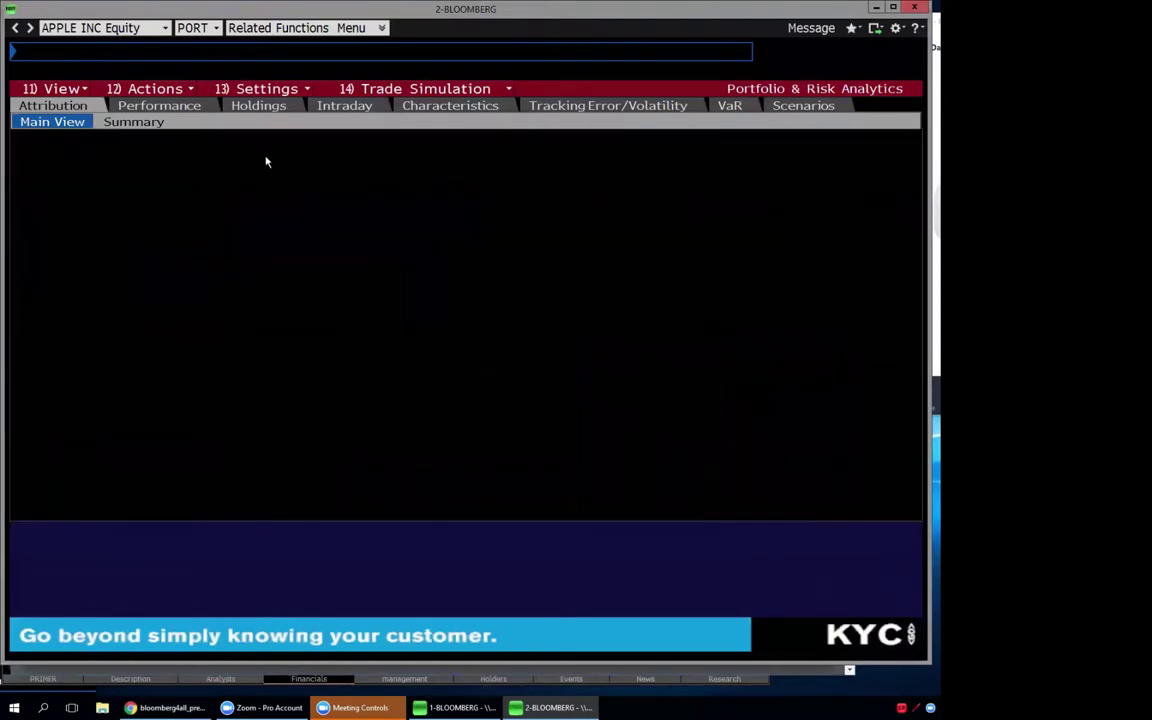
pyautogui.click(268, 138)
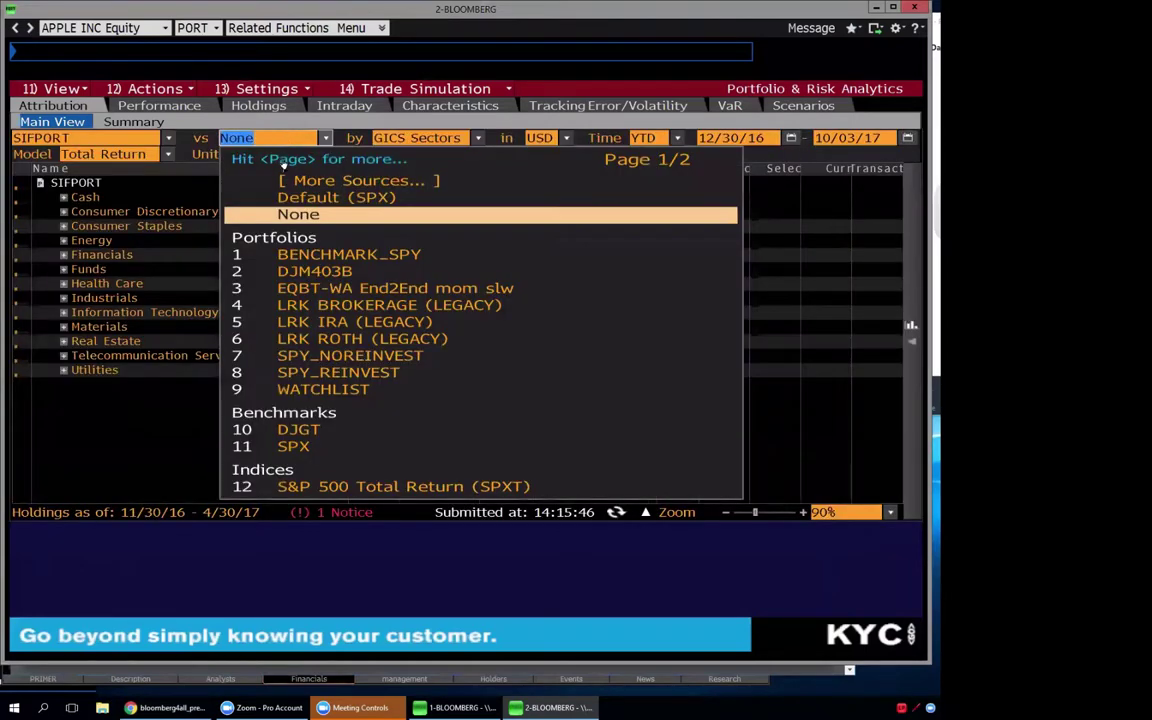
pyautogui.click(302, 255)
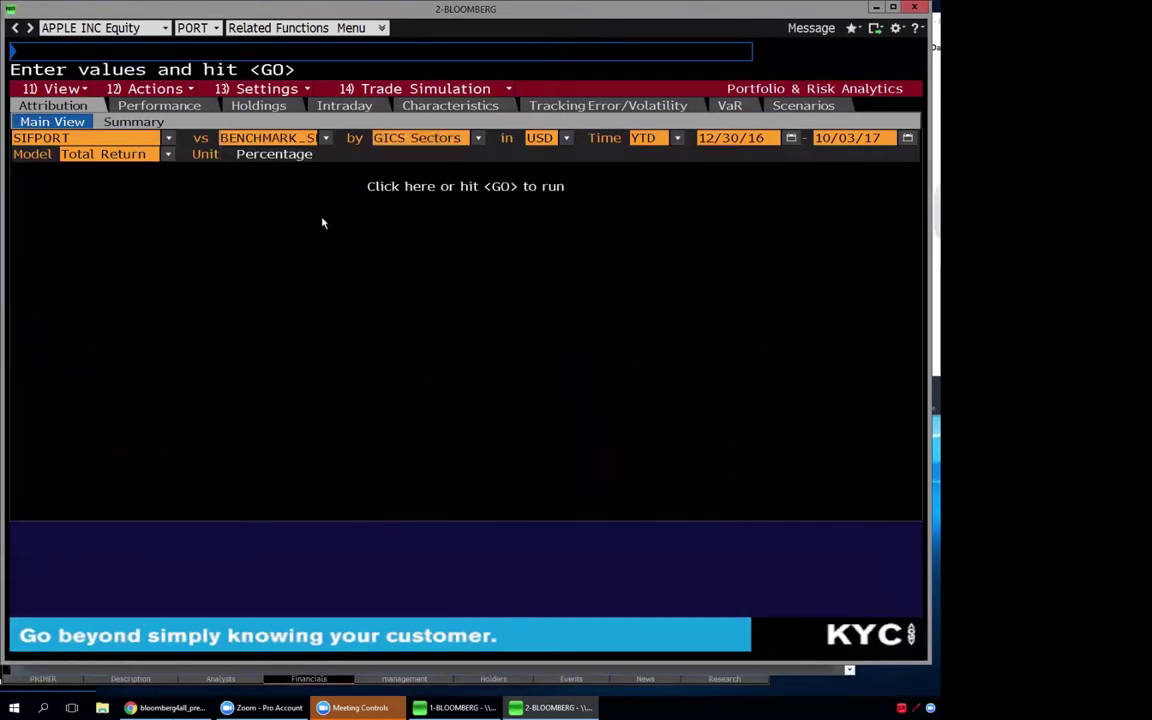
pyautogui.press('Return')
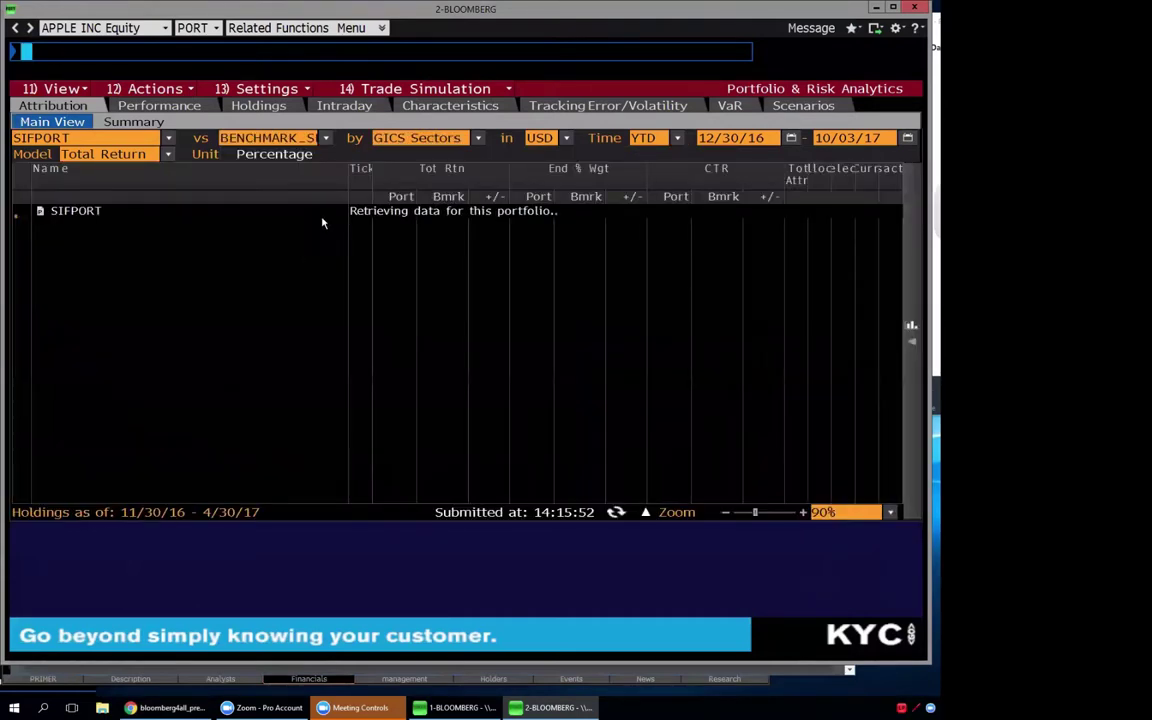
pyautogui.click(158, 124)
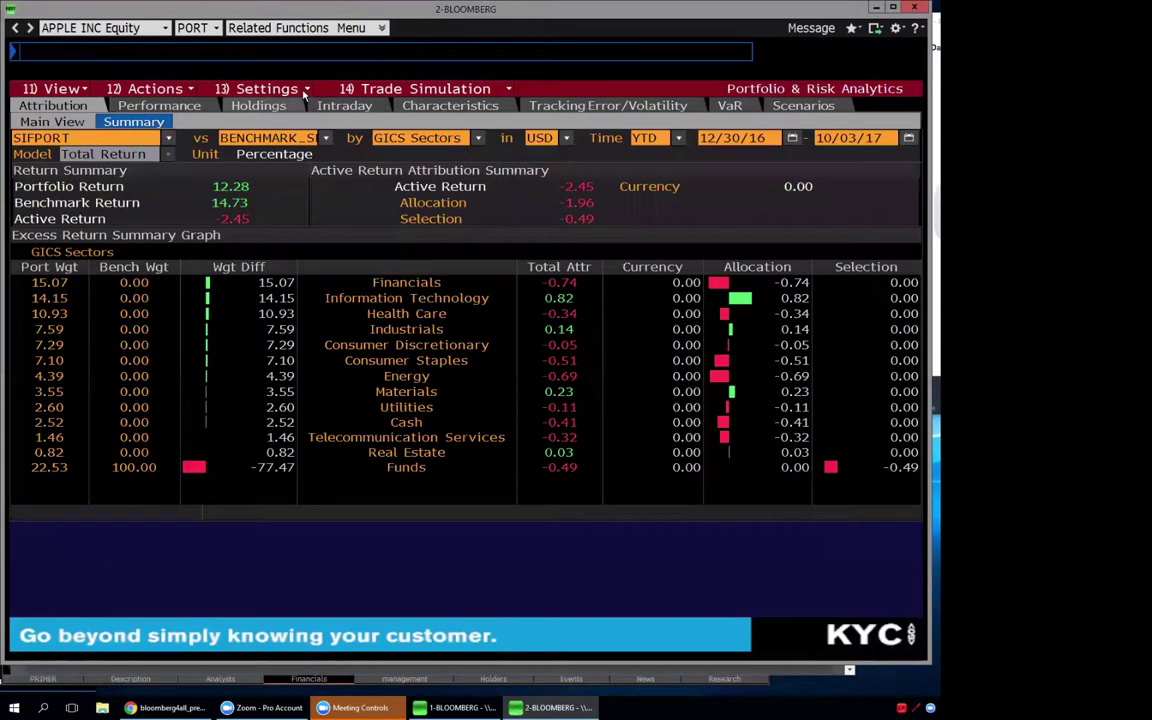
# Enable portfolio and benchmark look-through in PORT settings, then return to the Attribution view
pyautogui.click(304, 90)
pyautogui.click(304, 90)
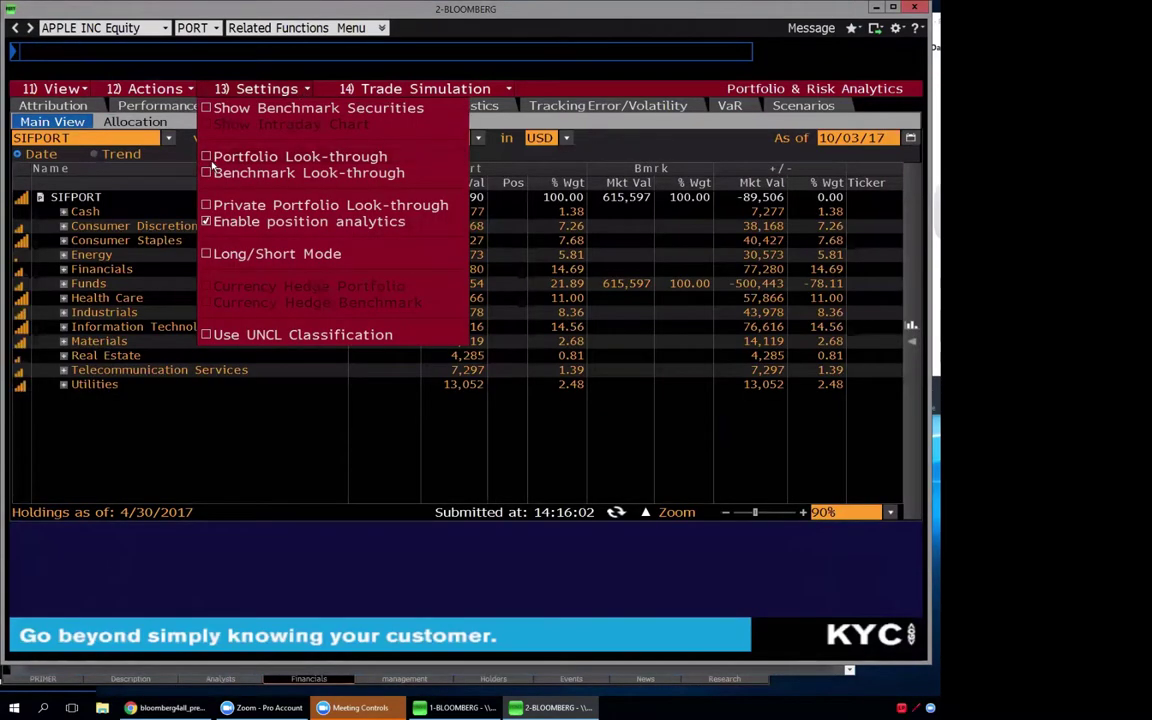
pyautogui.click(210, 158)
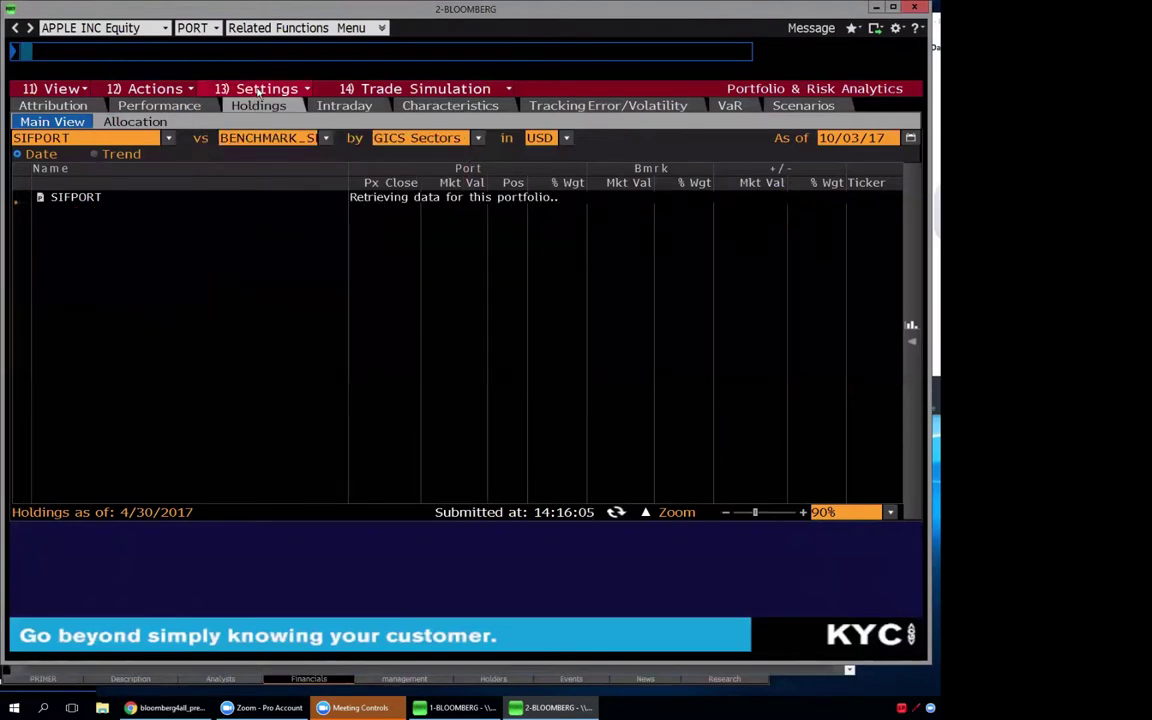
pyautogui.click(233, 87)
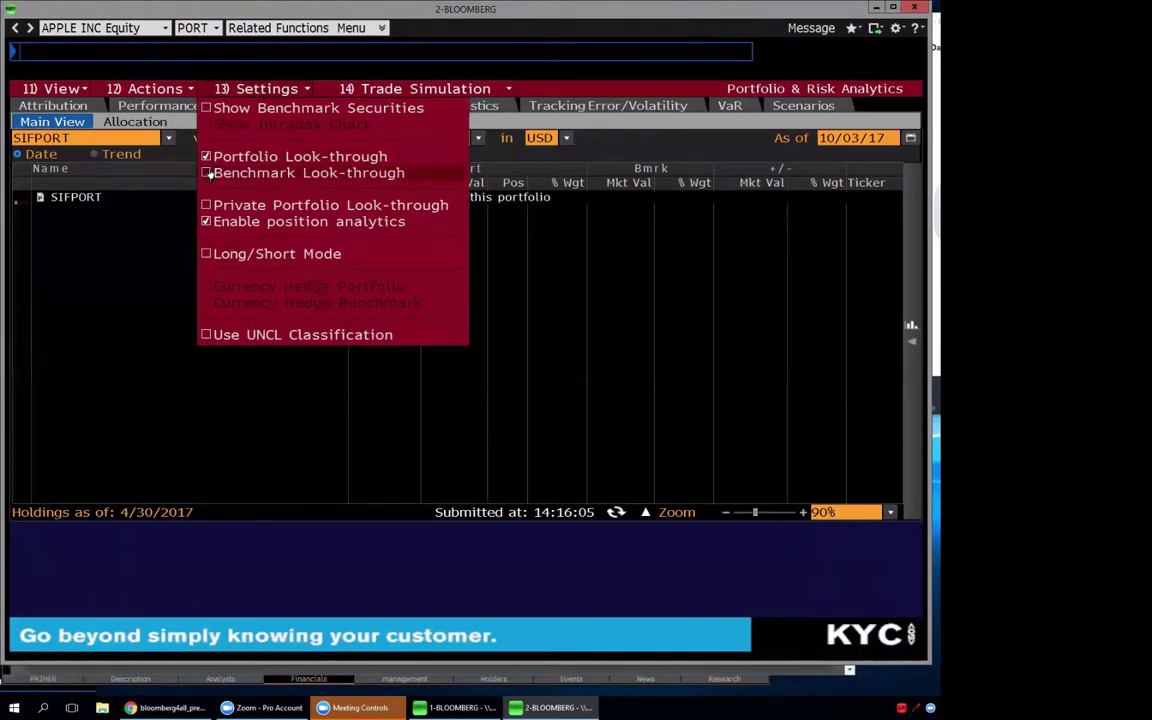
pyautogui.click(209, 173)
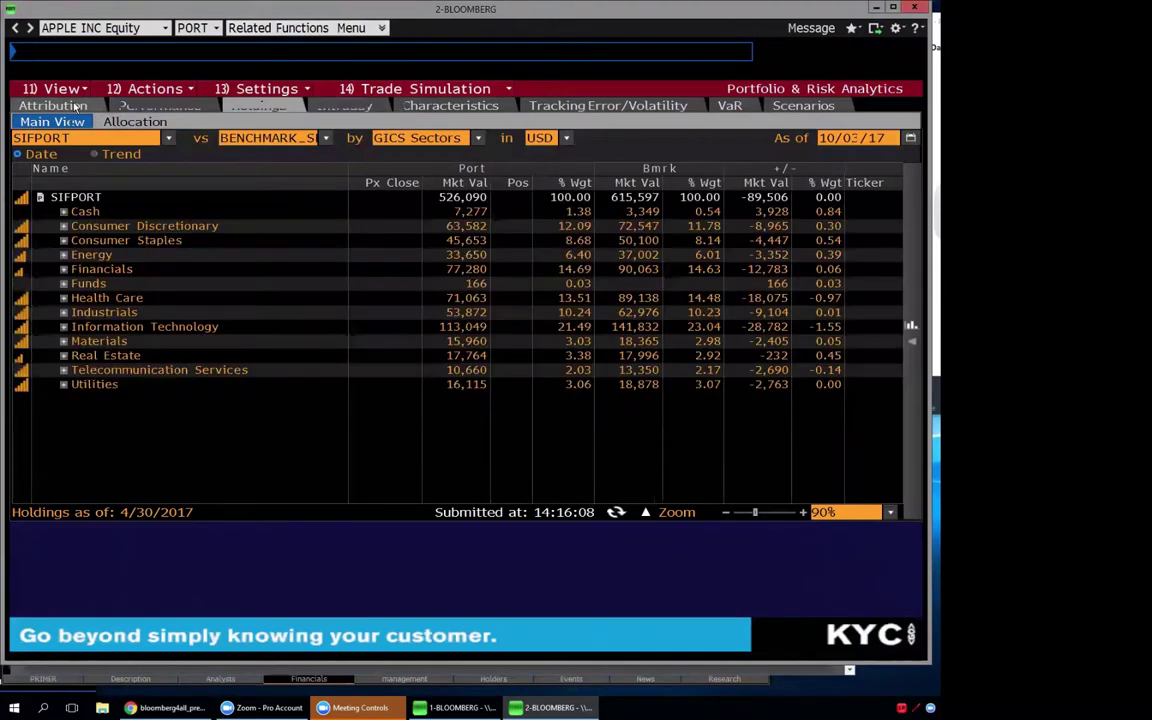
pyautogui.click(73, 107)
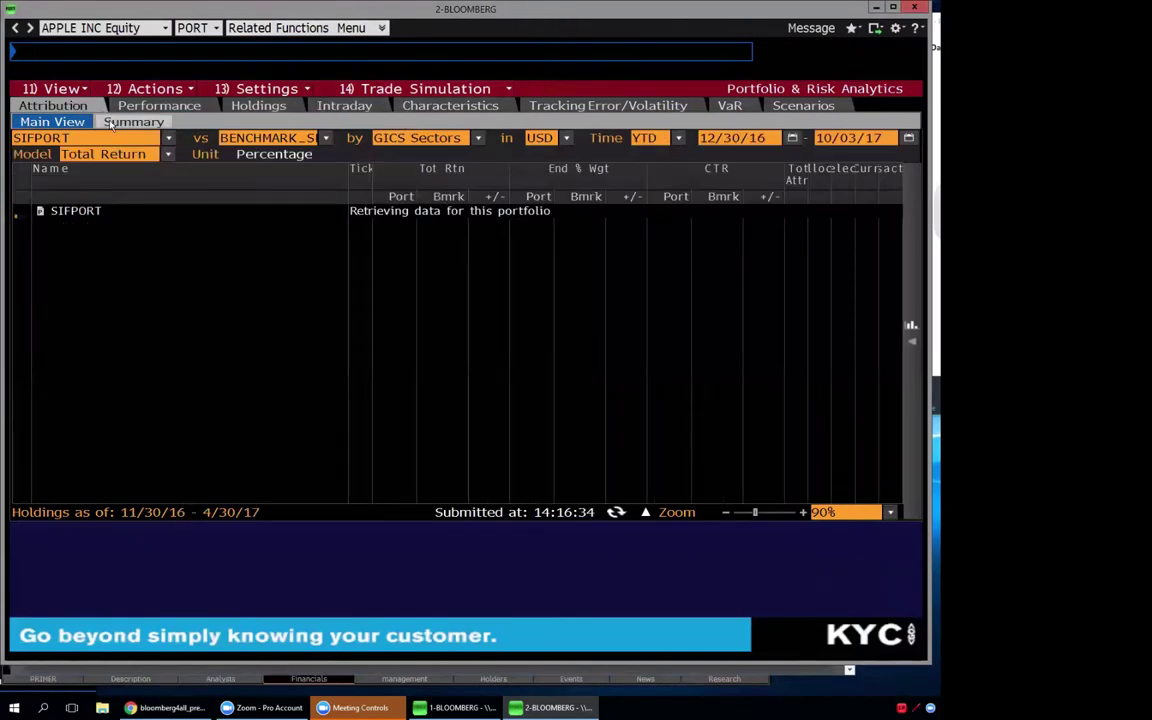
# Open the Attribution Summary sub-tab to see SIFPORT's look-through active return of -2.57
pyautogui.click(112, 123)
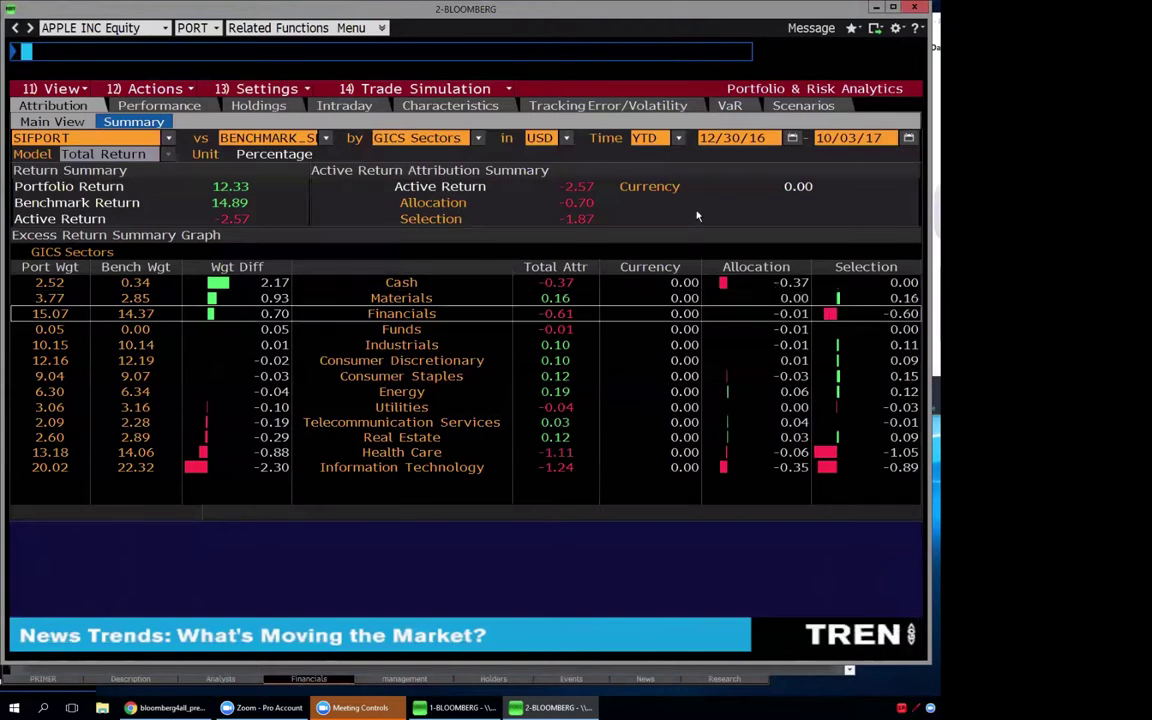
# Show SIFPORT's historical stress-scenario P&L, dismiss the too-many-fields warning, and return to the Finance slide
pyautogui.click(798, 112)
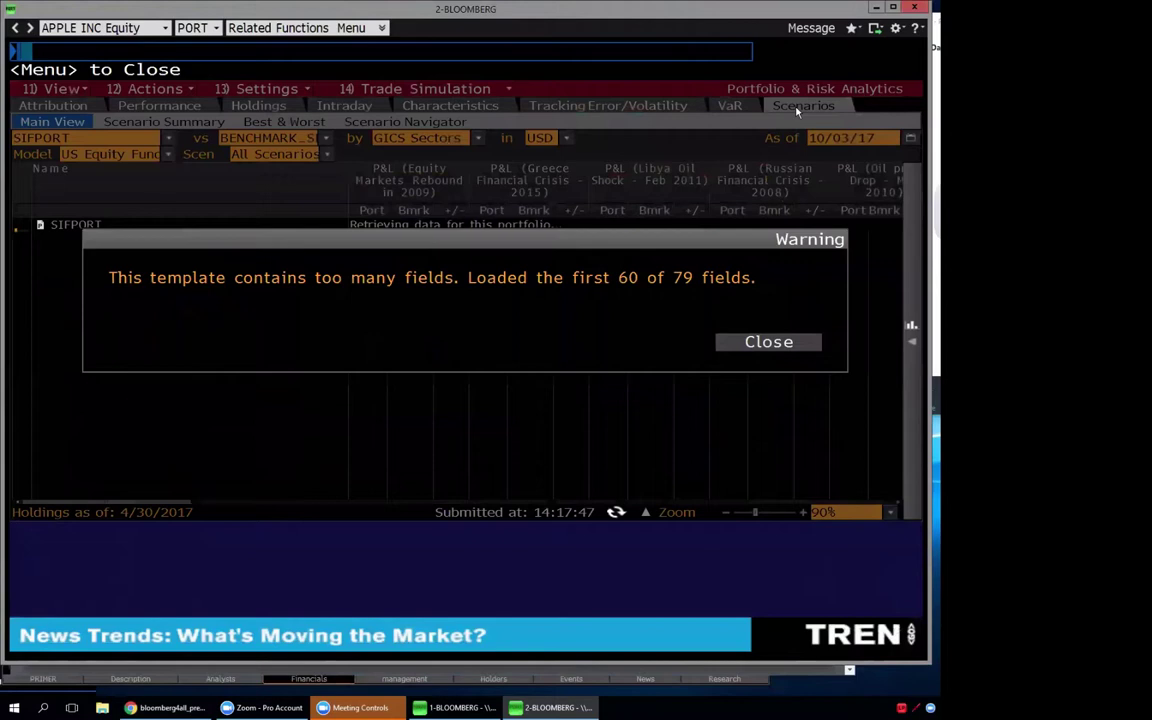
pyautogui.click(766, 344)
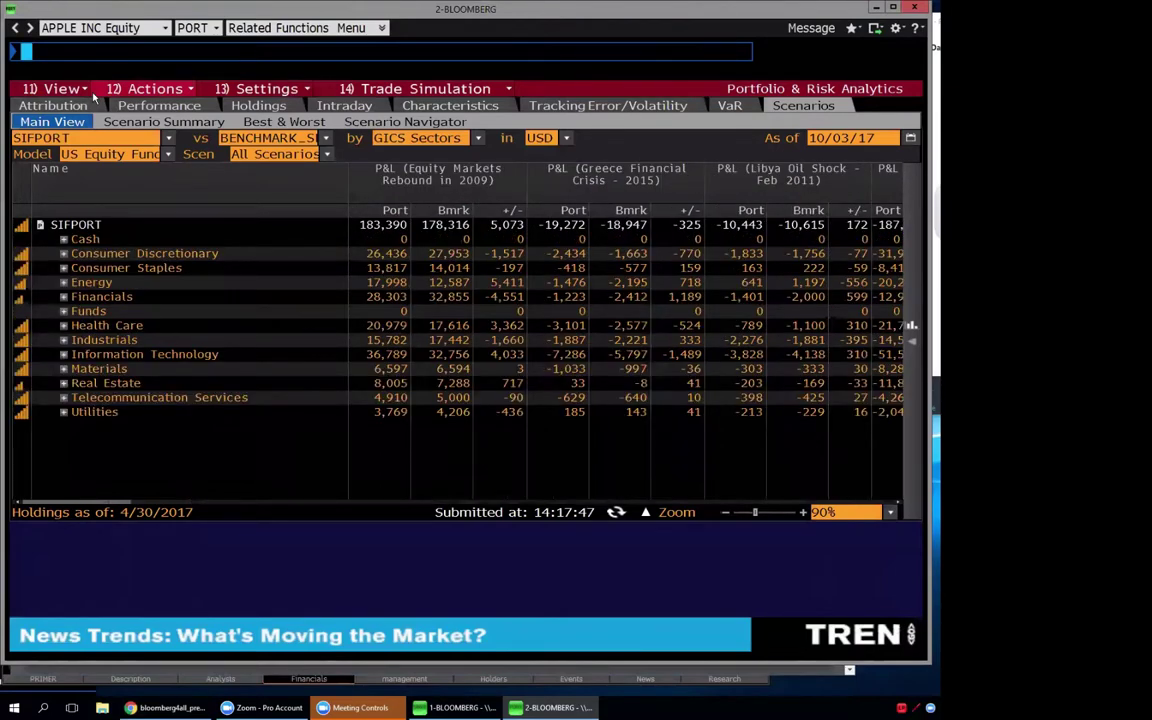
pyautogui.hotkey('alt', 'Tab')
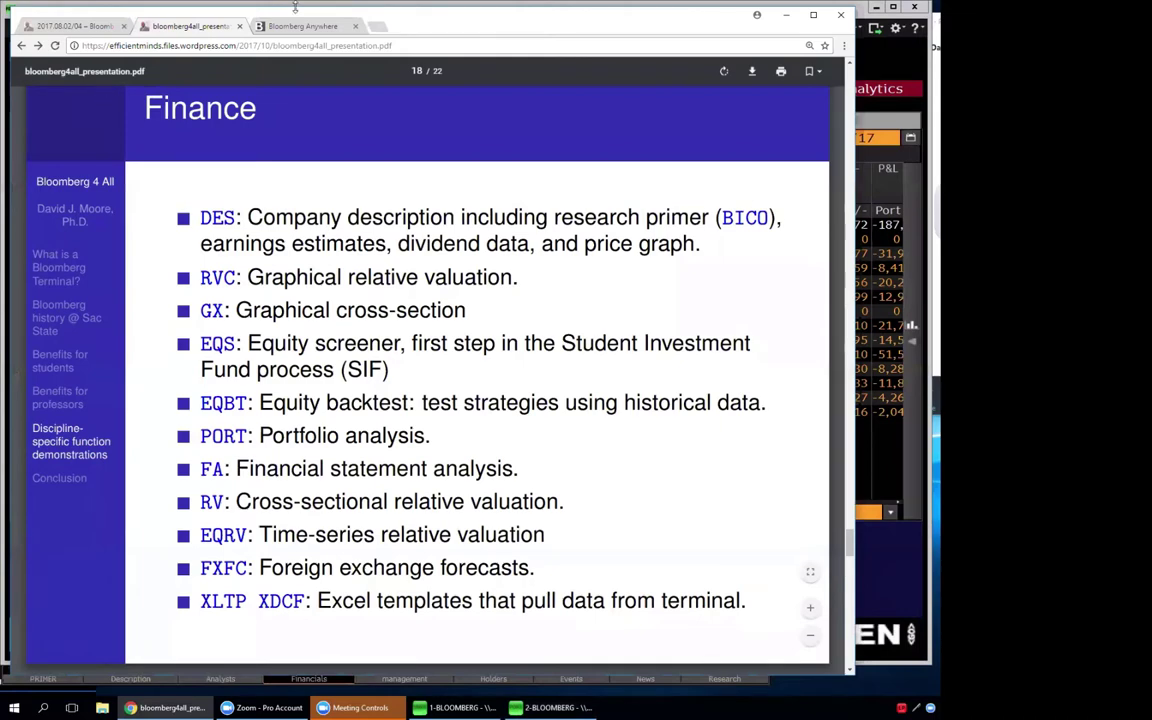
# Run RV for Apple and try Analyst Curated, then BICS Best Fit comparable sources
pyautogui.hotkey('alt', 'Tab')
pyautogui.write('RV')
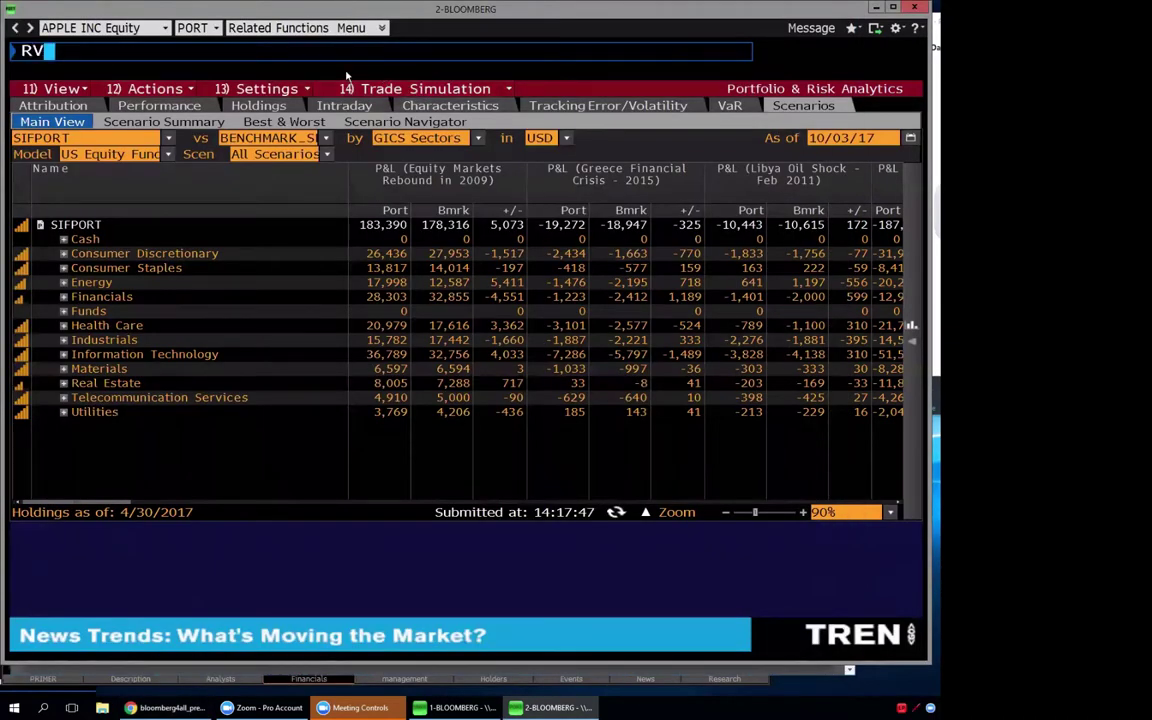
pyautogui.press('Return')
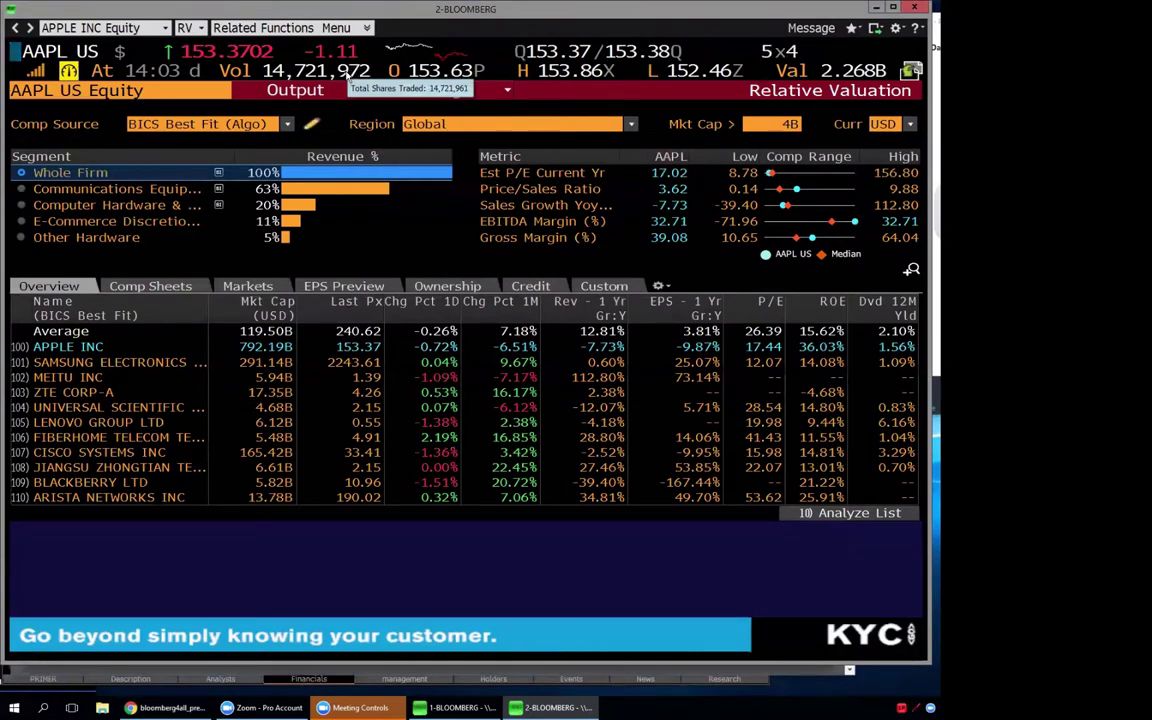
pyautogui.click(222, 122)
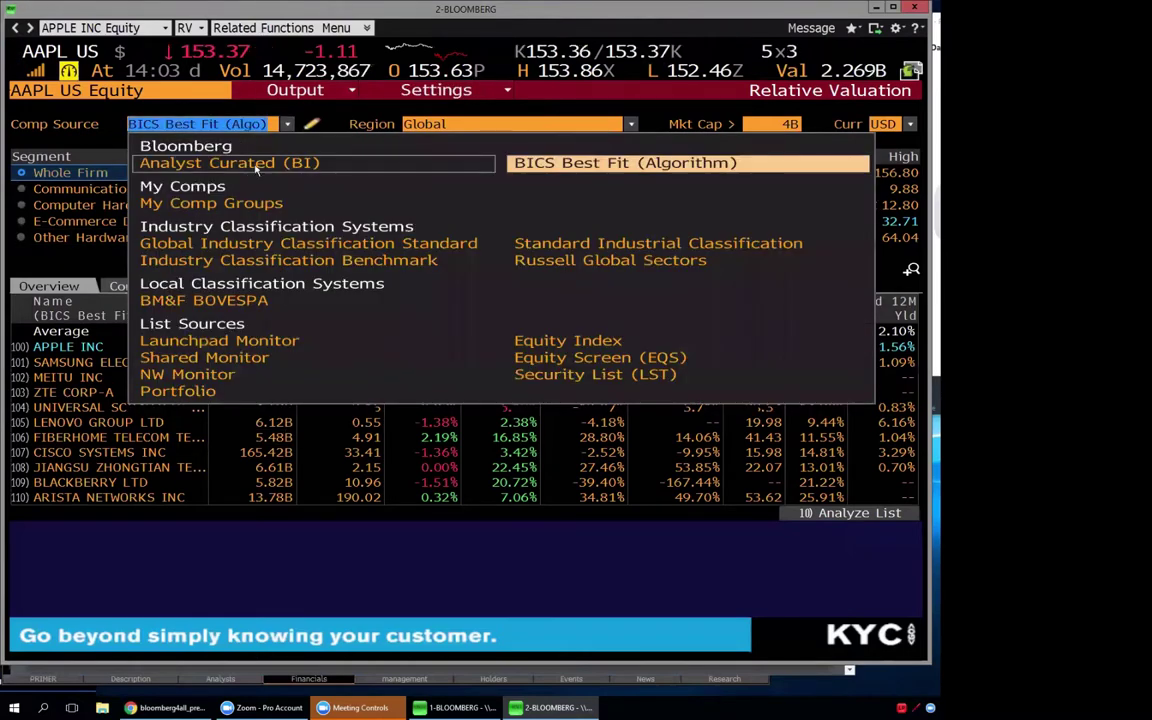
pyautogui.click(257, 164)
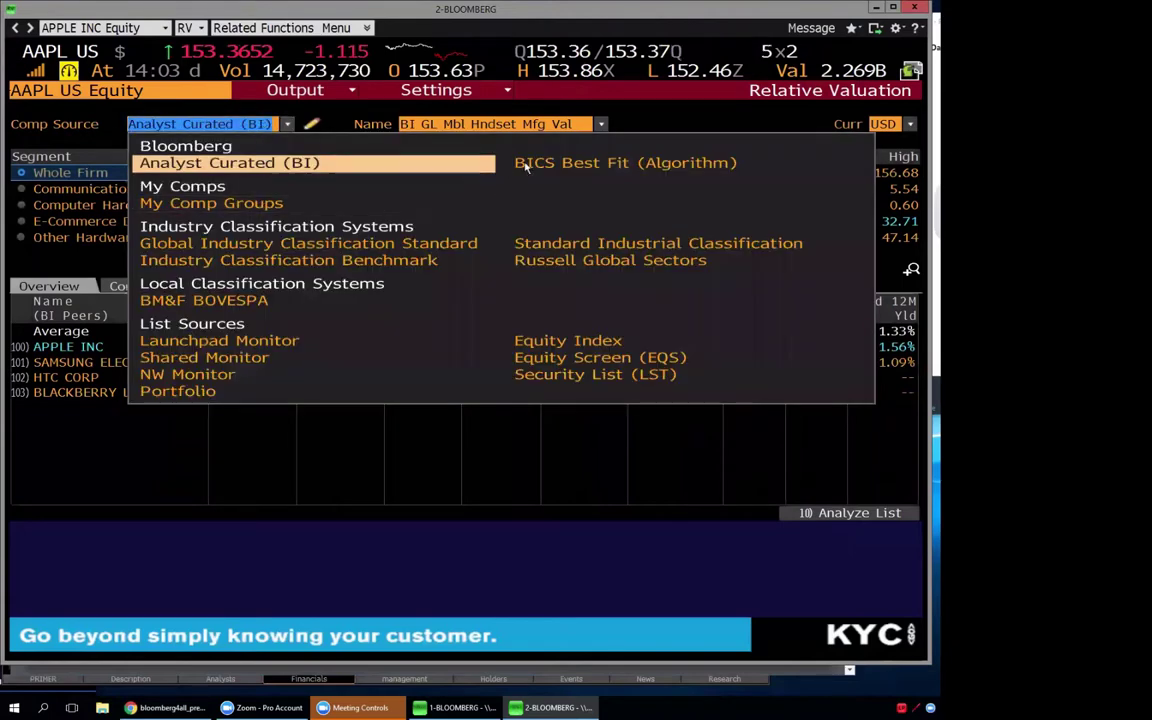
pyautogui.click(550, 165)
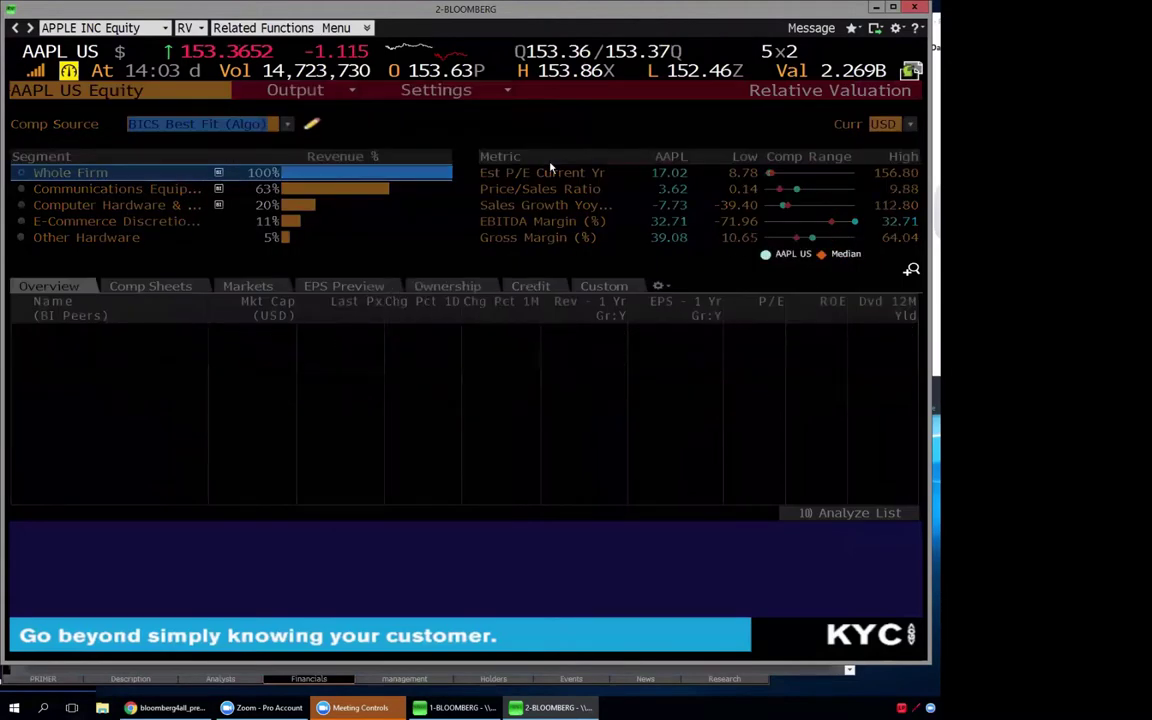
# Compare Apple against its 50 closest GICS peers by market cap on the Custom tab
pyautogui.click(286, 125)
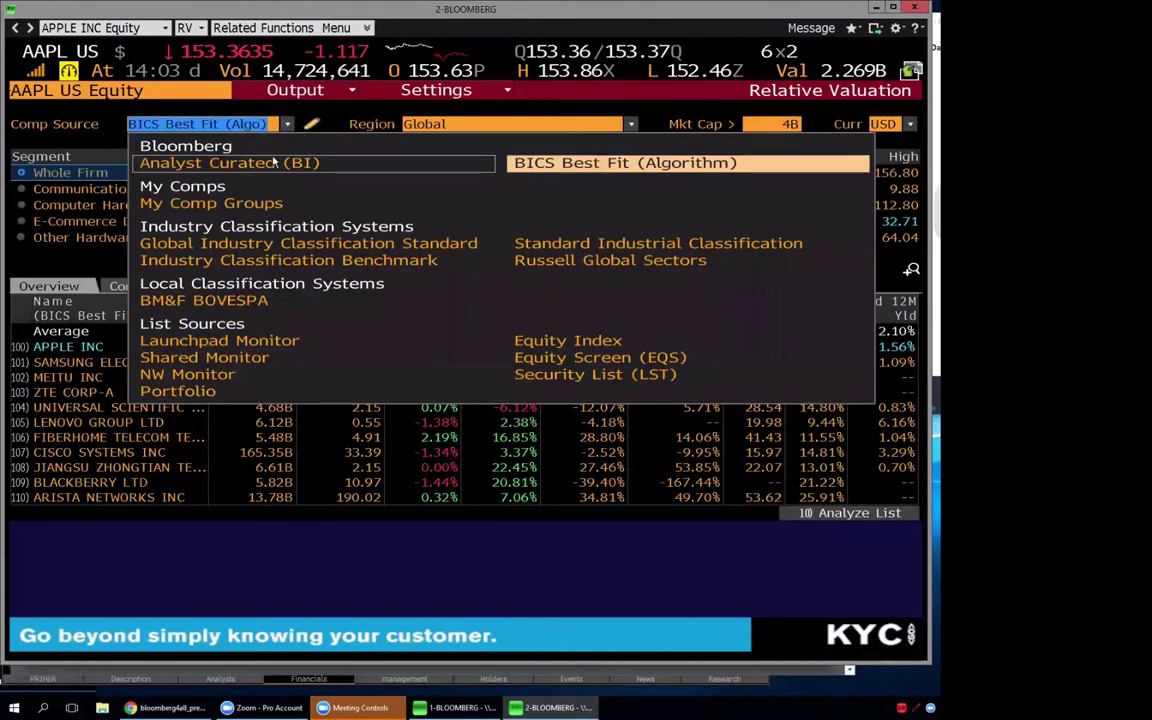
pyautogui.click(336, 250)
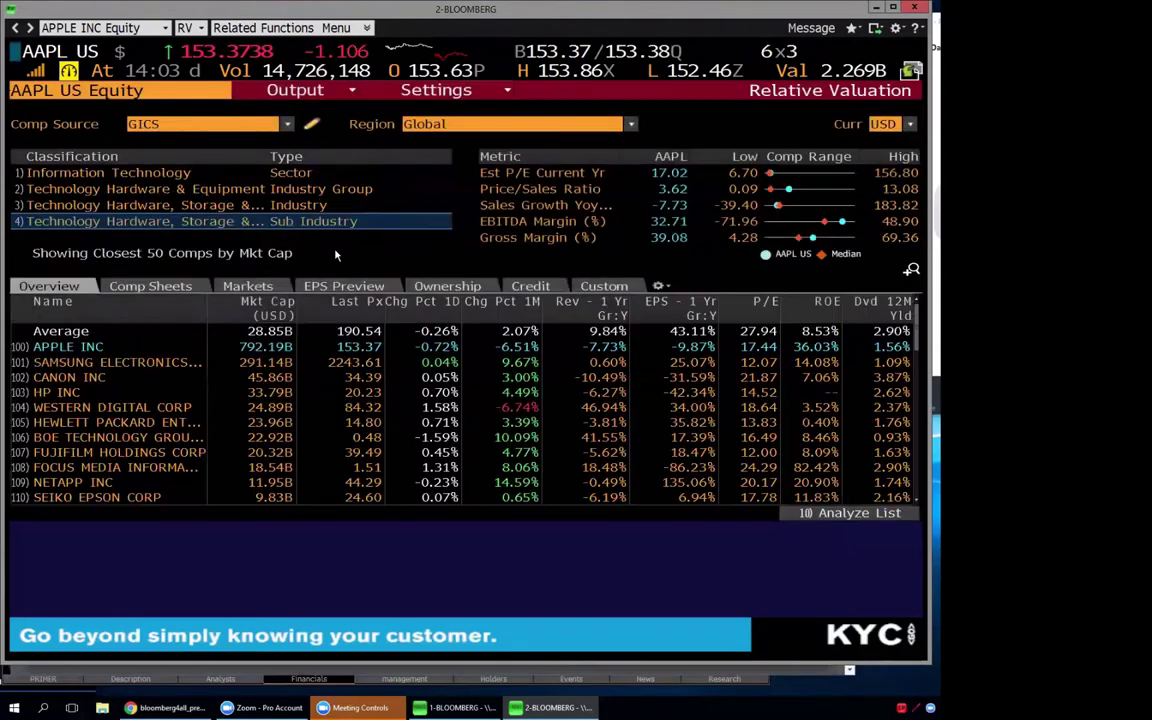
pyautogui.click(593, 286)
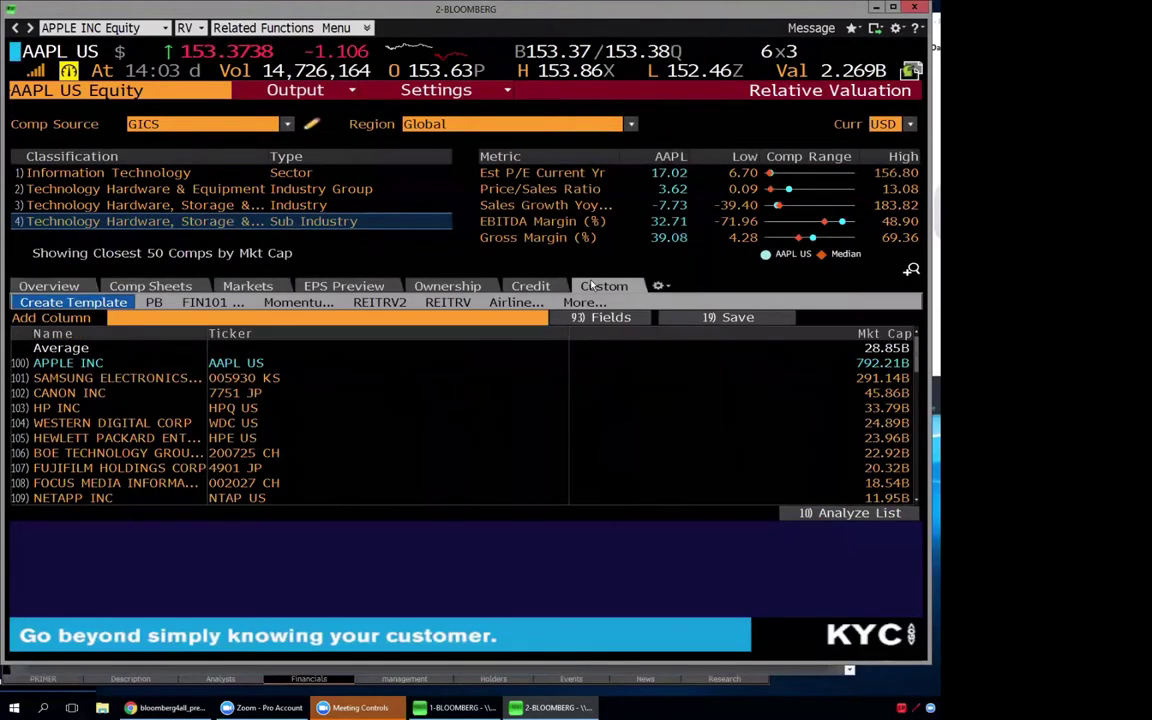
pyautogui.click(148, 93)
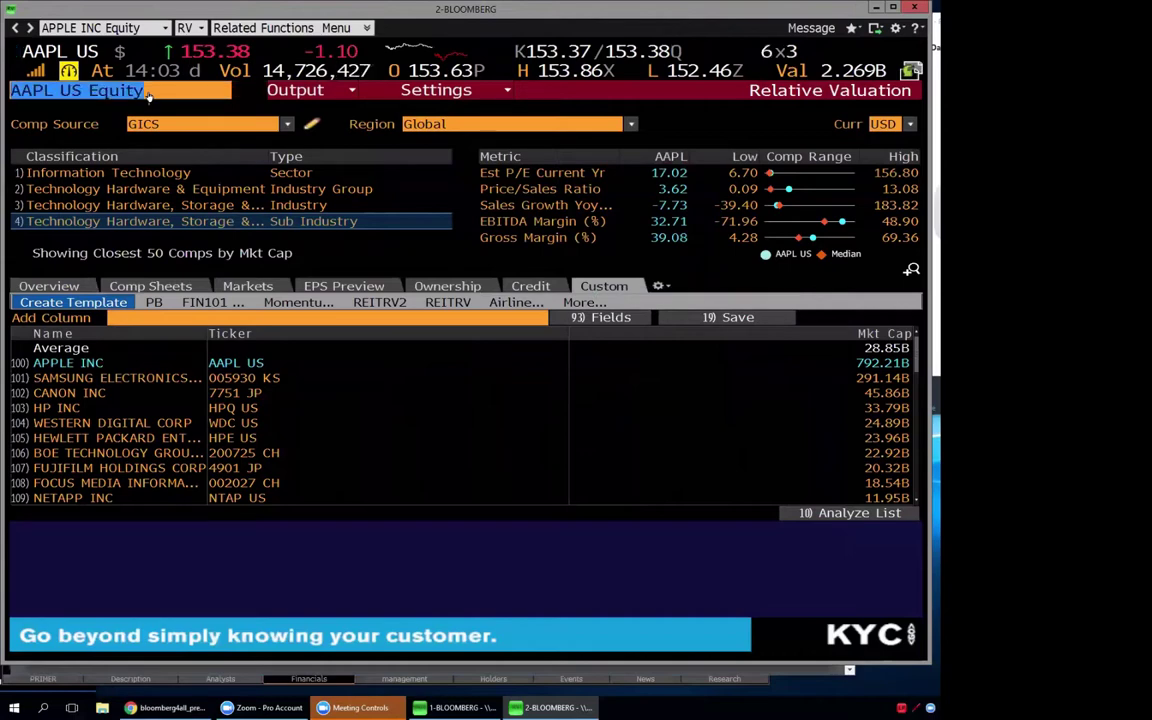
# Replace Apple with WFC US Equity (Wells Fargo) as the analysed security
pyautogui.write('BA')
pyautogui.press('BackSpace')
pyautogui.press('BackSpace')
pyautogui.write('W')
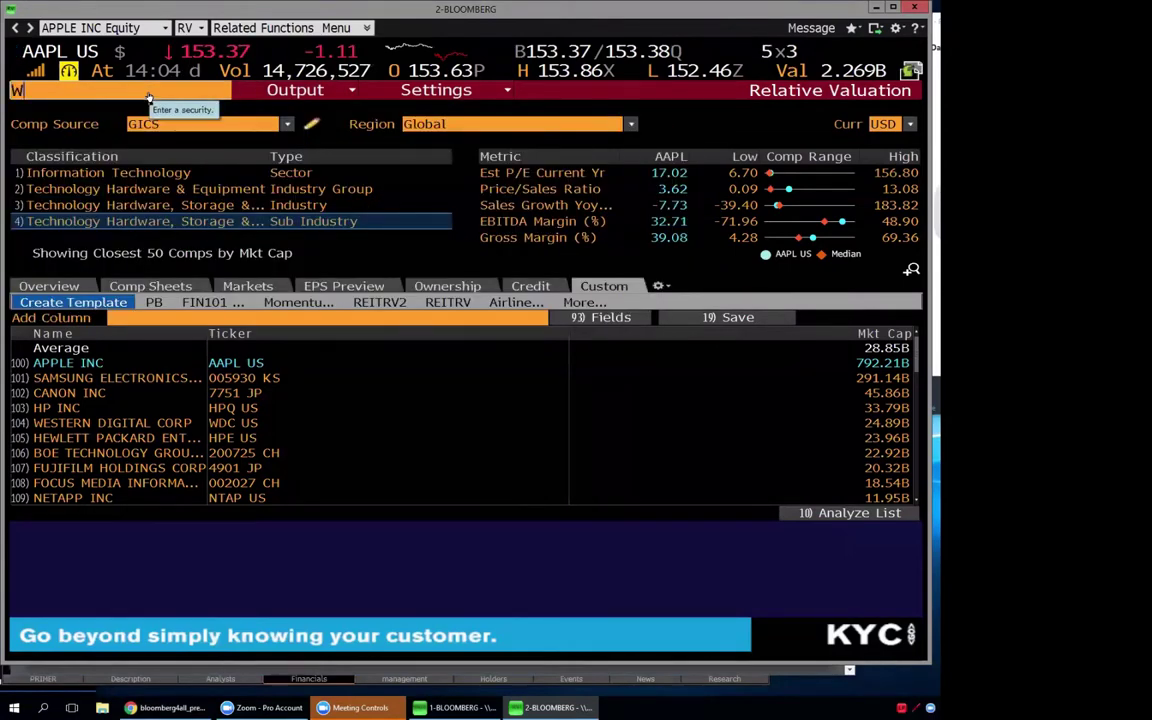
pyautogui.write('FC')
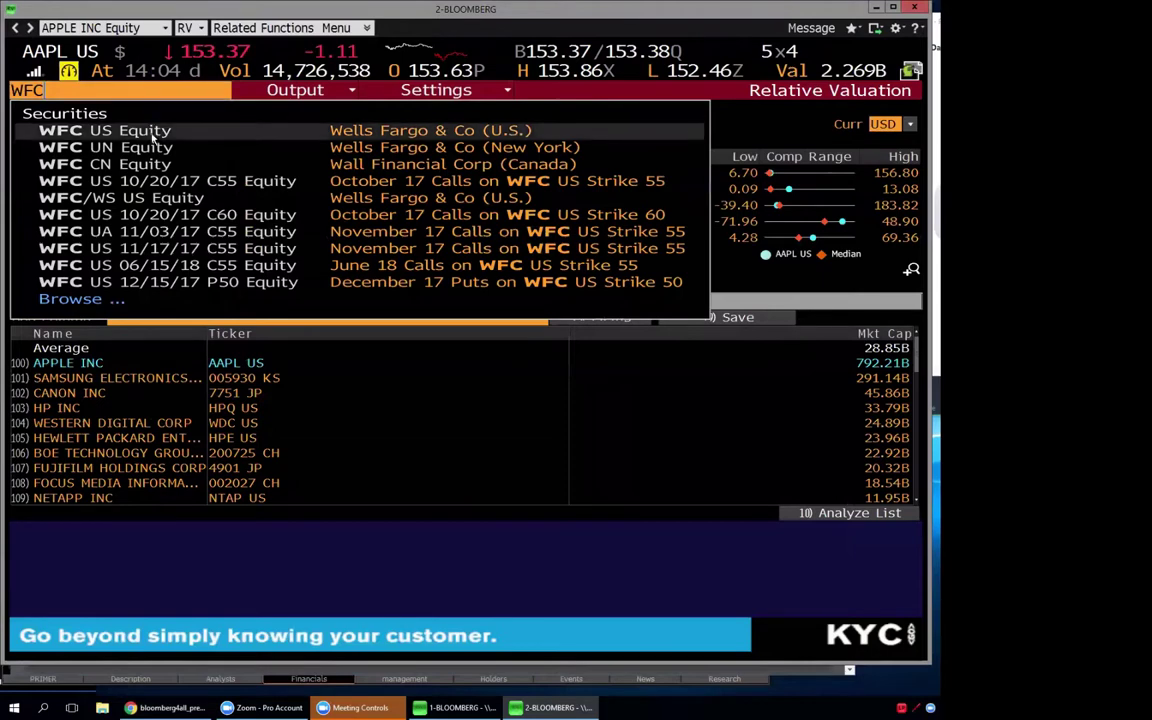
pyautogui.click(150, 130)
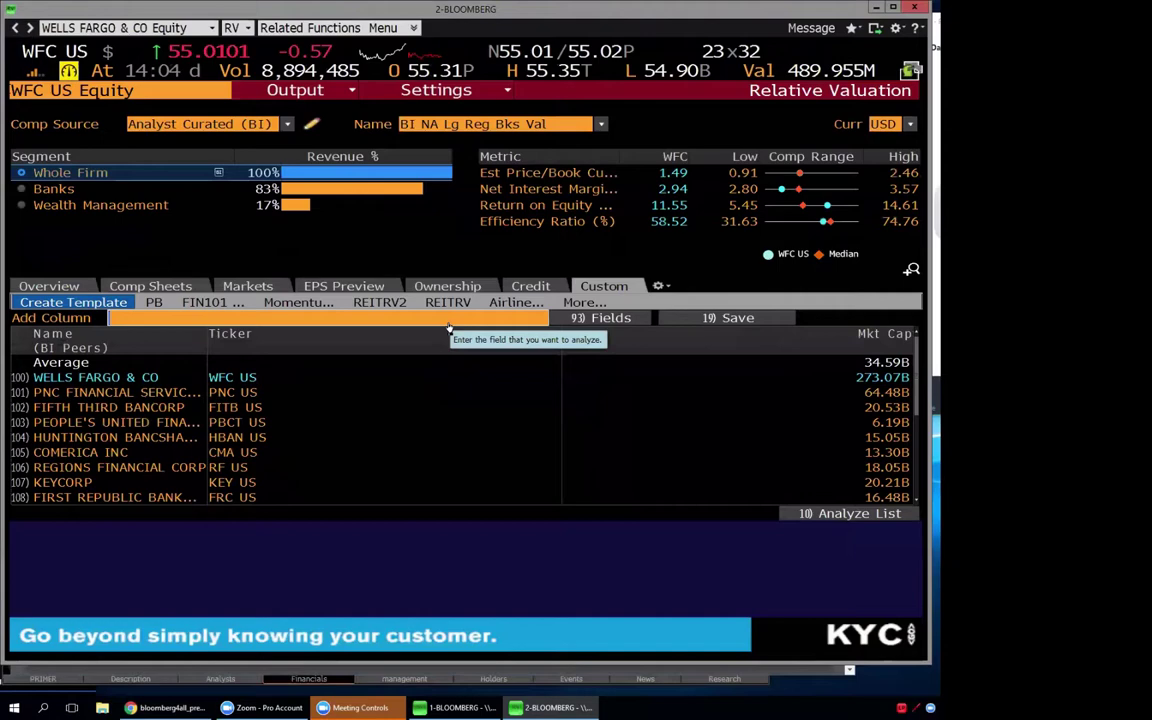
# Add a latest-filing Number of Outlets and Branches column to the Wells Fargo peer table
pyautogui.write('branches')
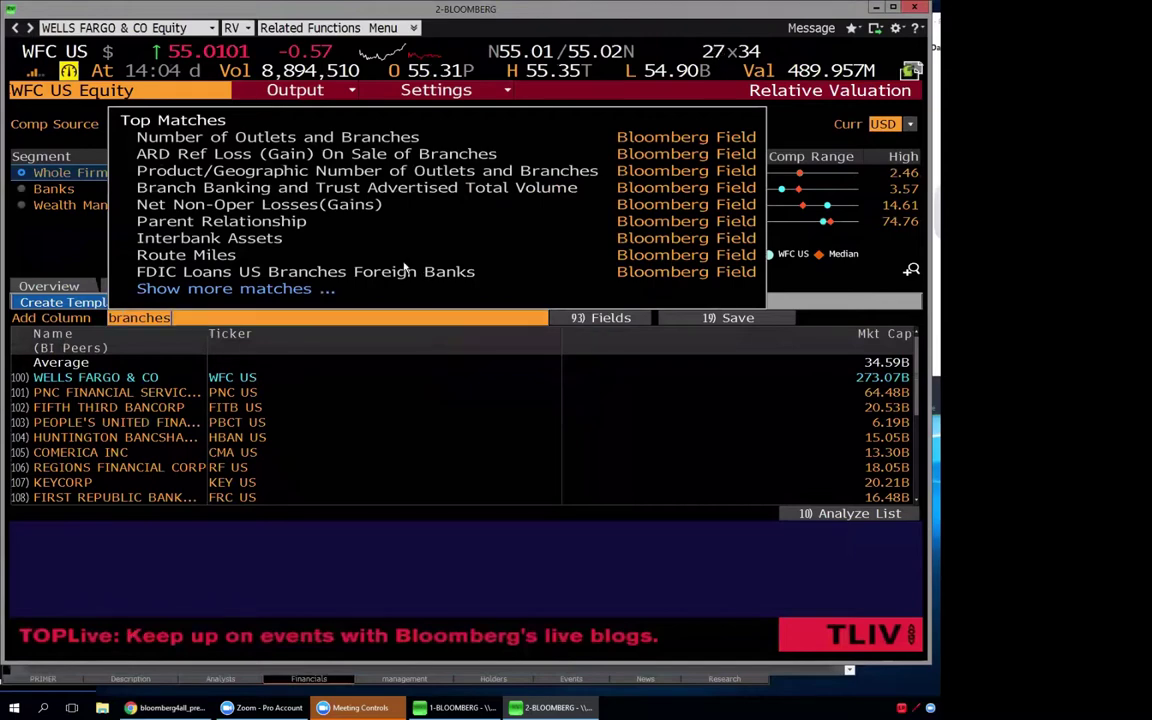
pyautogui.click(392, 137)
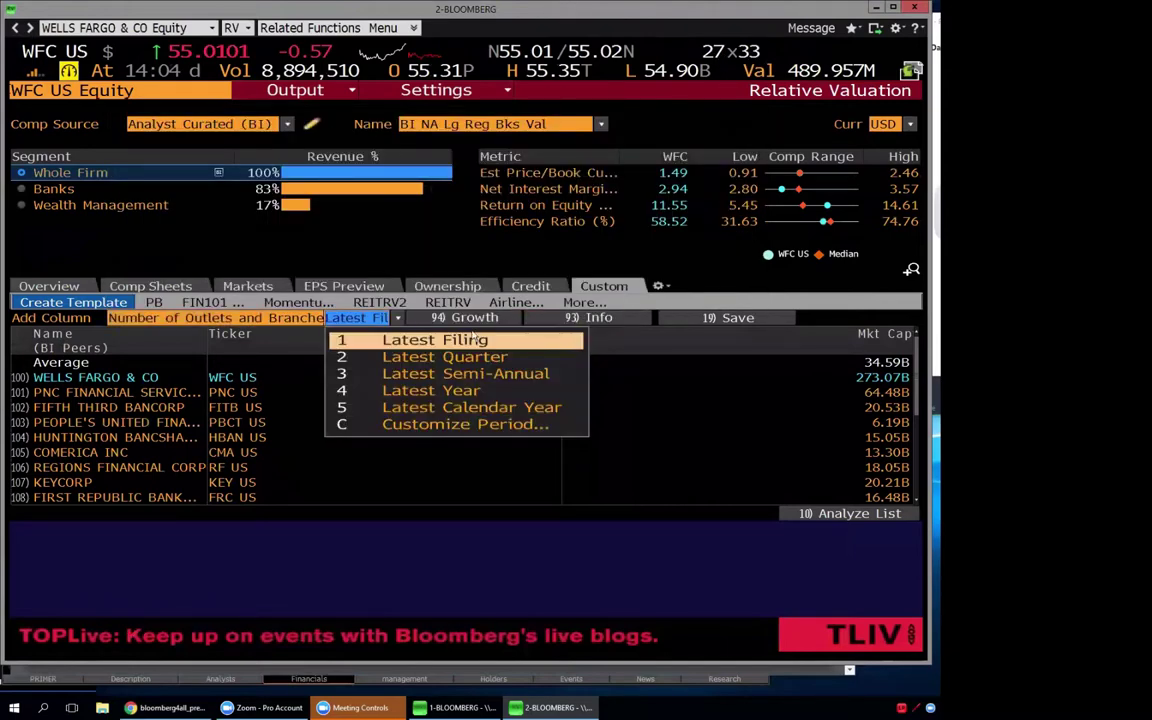
pyautogui.click(472, 341)
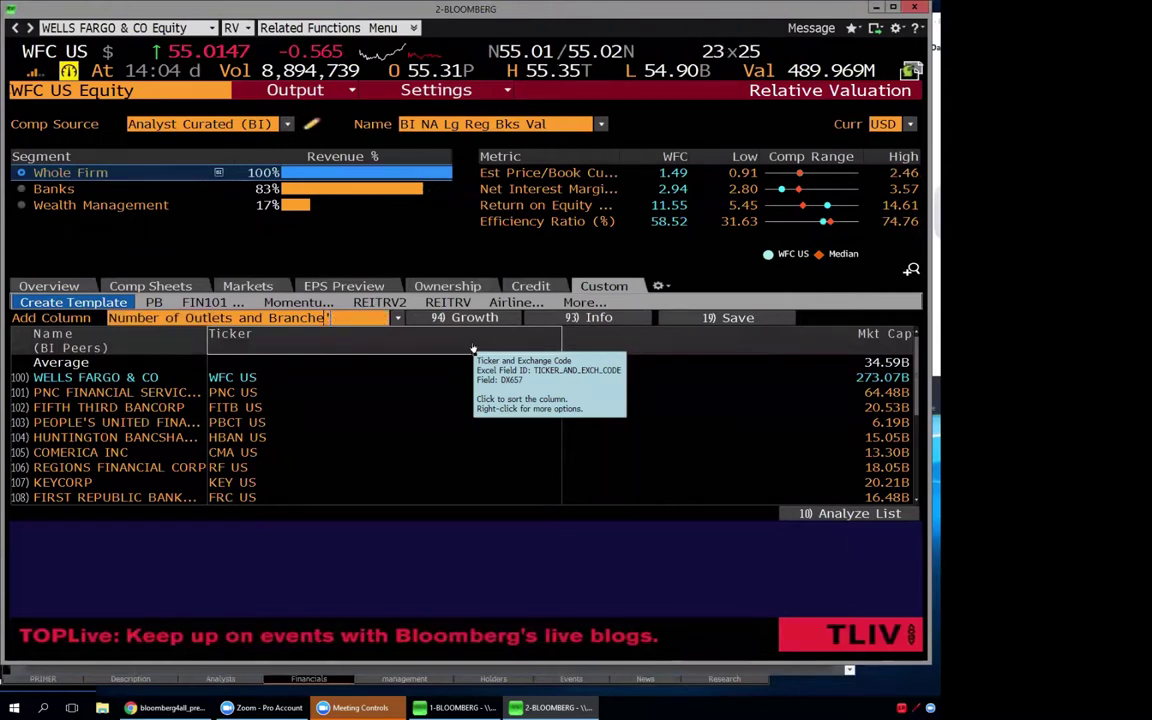
pyautogui.press('Return')
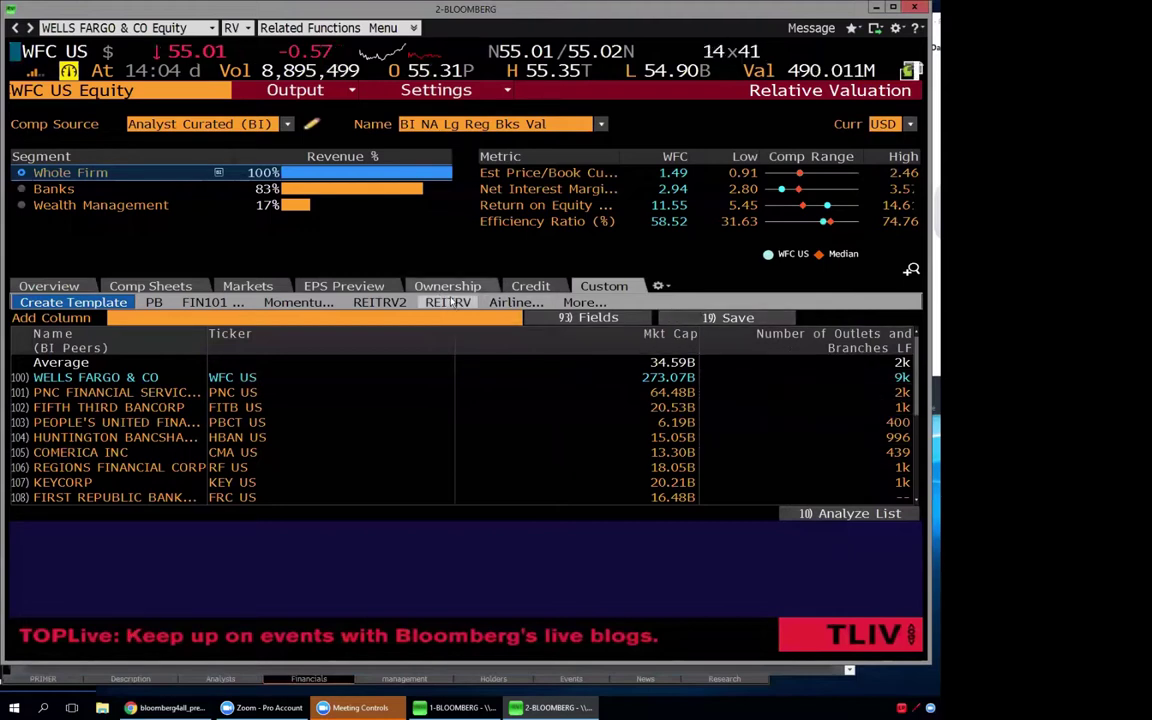
pyautogui.click(298, 88)
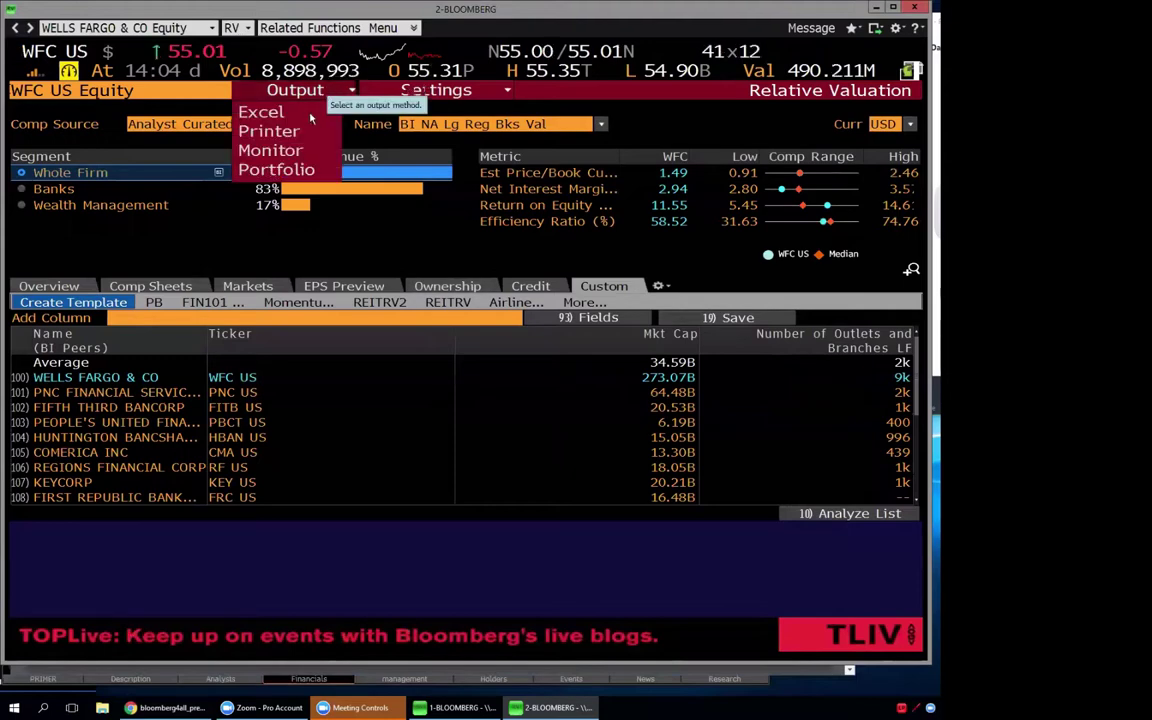
# Export the peer table to Excel, zoom in to review branch counts, then close the workbook
pyautogui.click(307, 122)
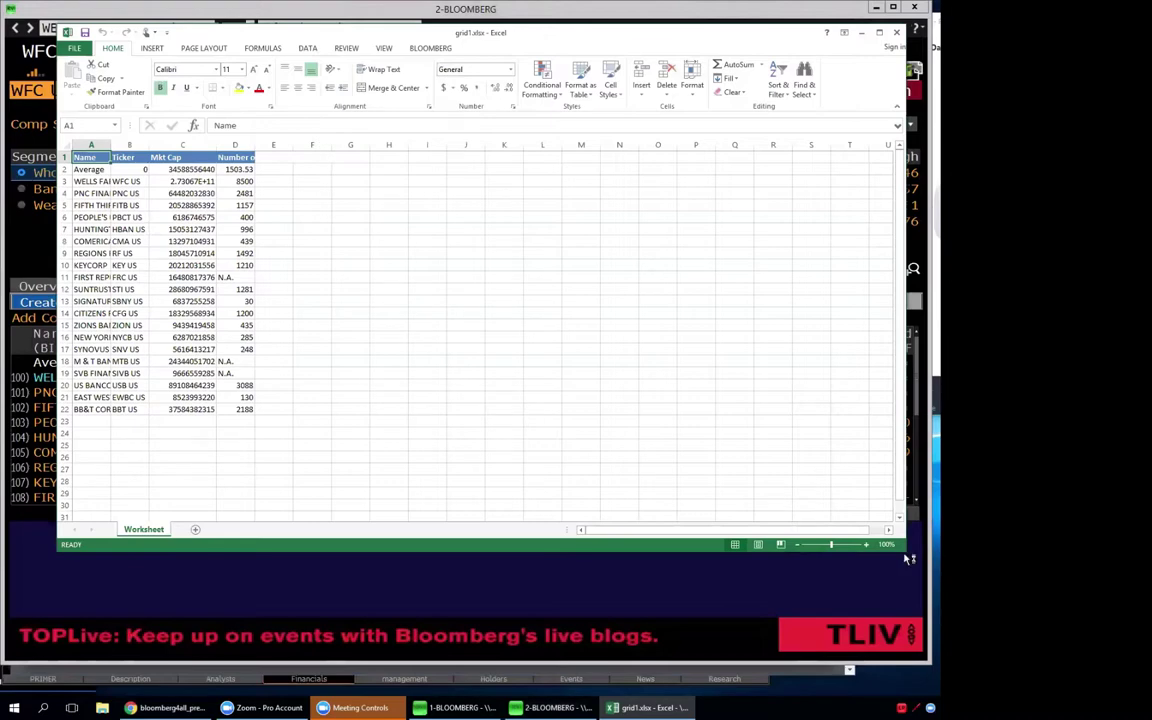
pyautogui.click(867, 545)
pyautogui.click(867, 545)
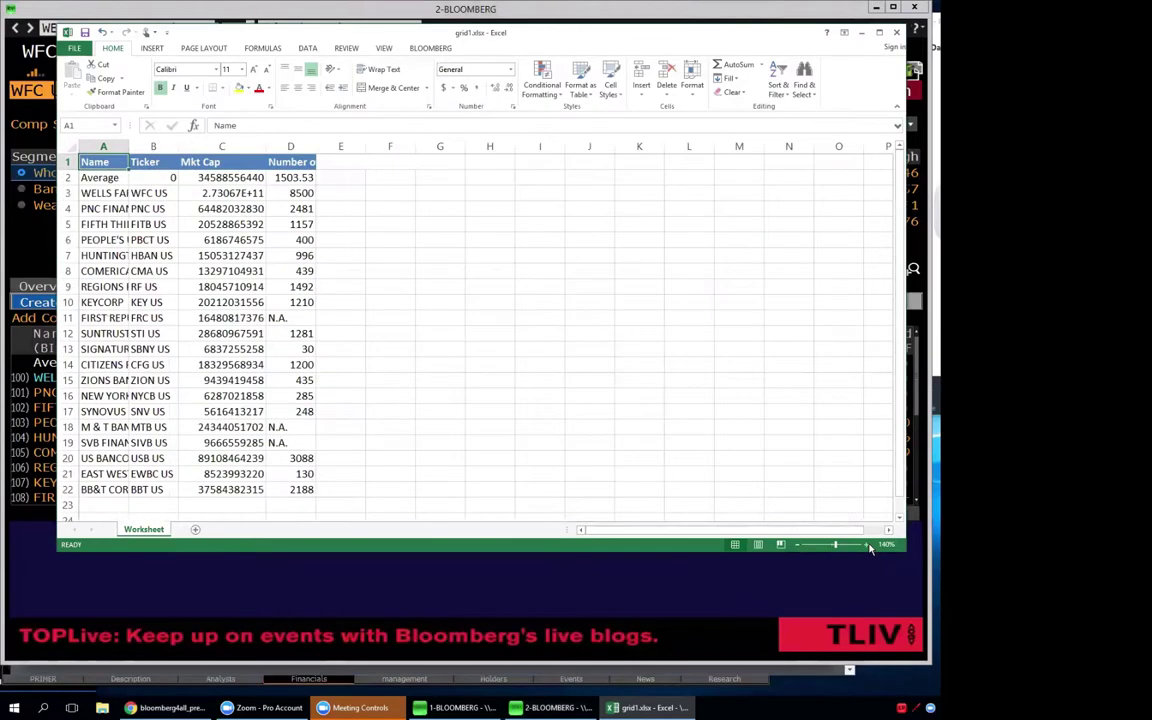
pyautogui.click(867, 545)
pyautogui.click(867, 545)
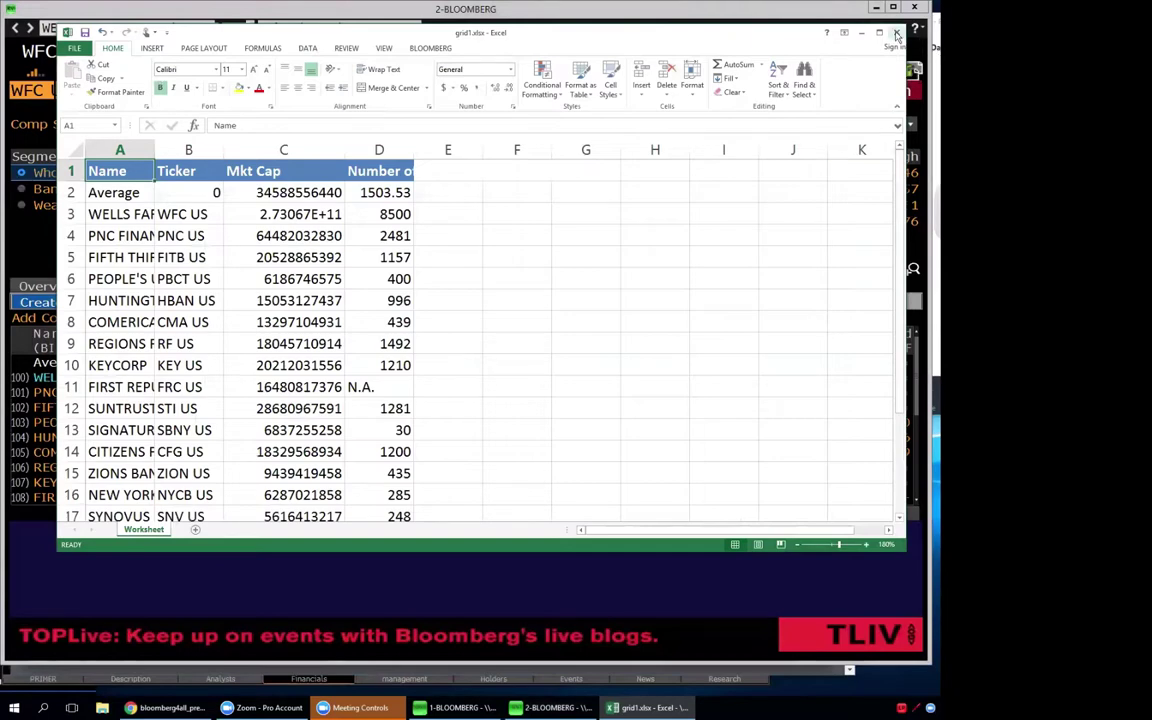
pyautogui.hotkey('alt', 'F4')
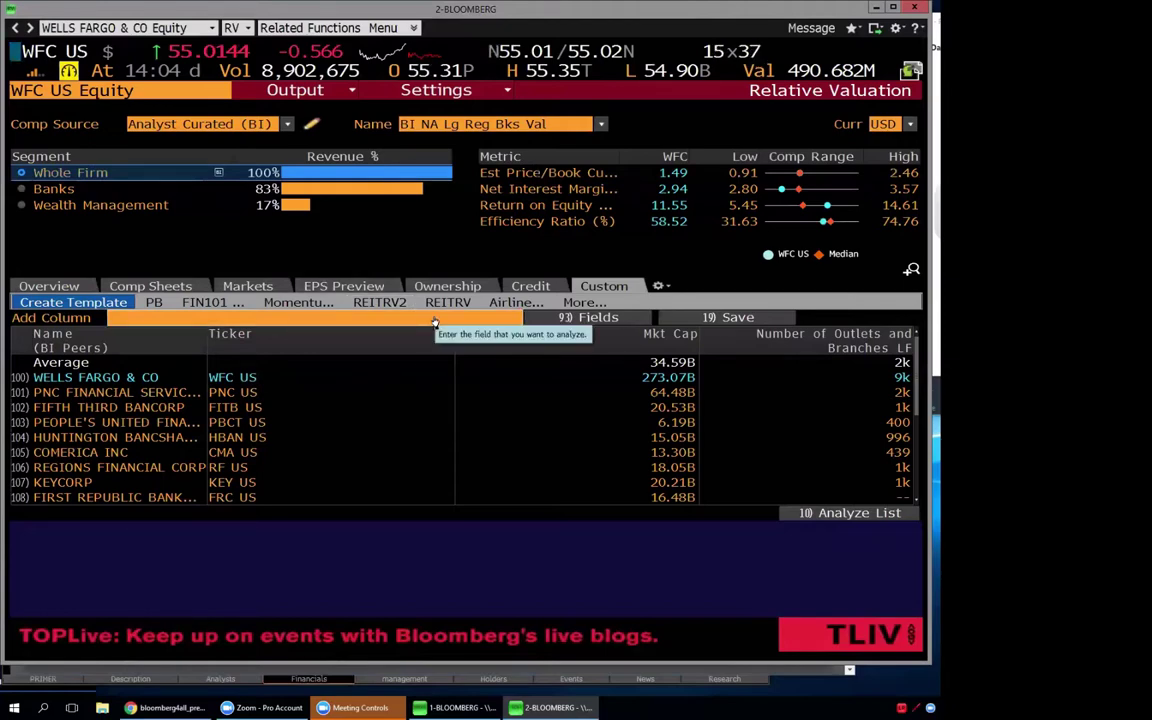
# Search FLDS for revenue-related fields
pyautogui.write('FLDS')
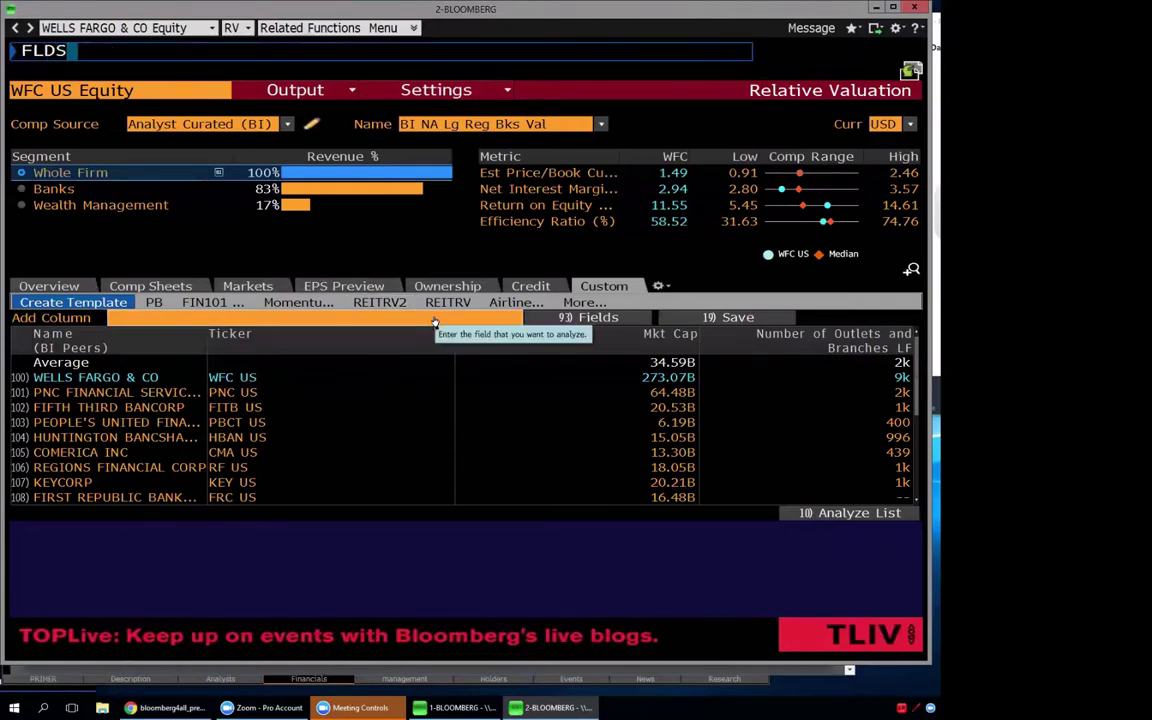
pyautogui.press('Return')
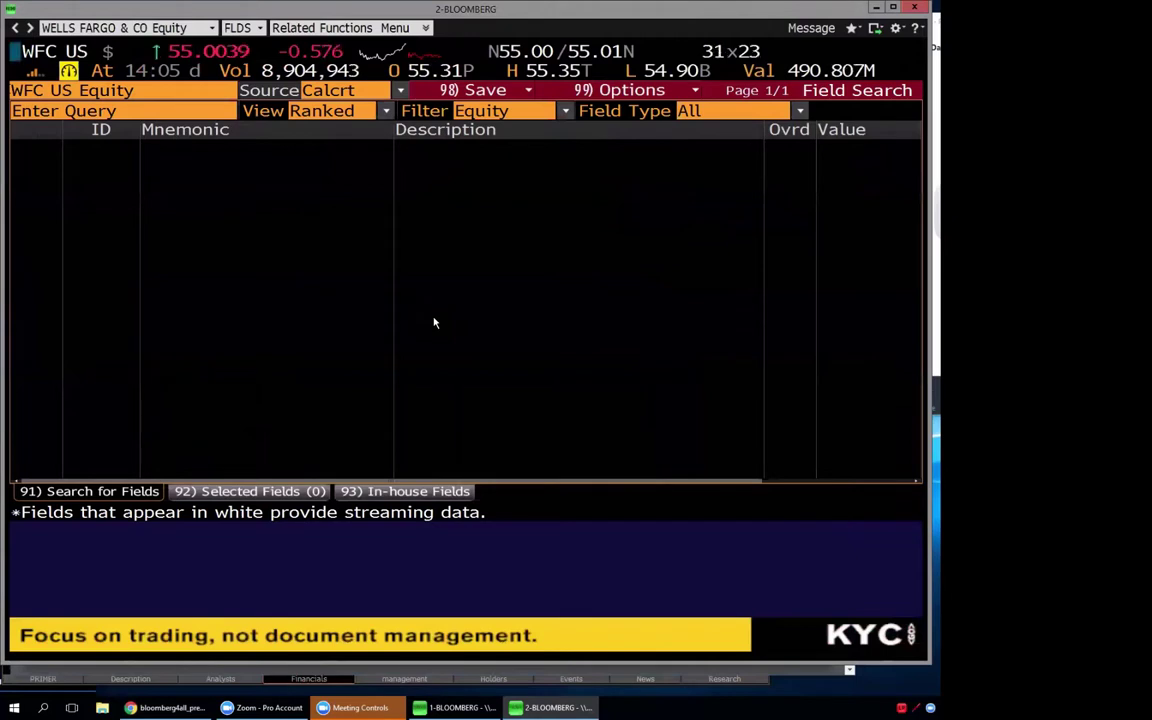
pyautogui.click(180, 113)
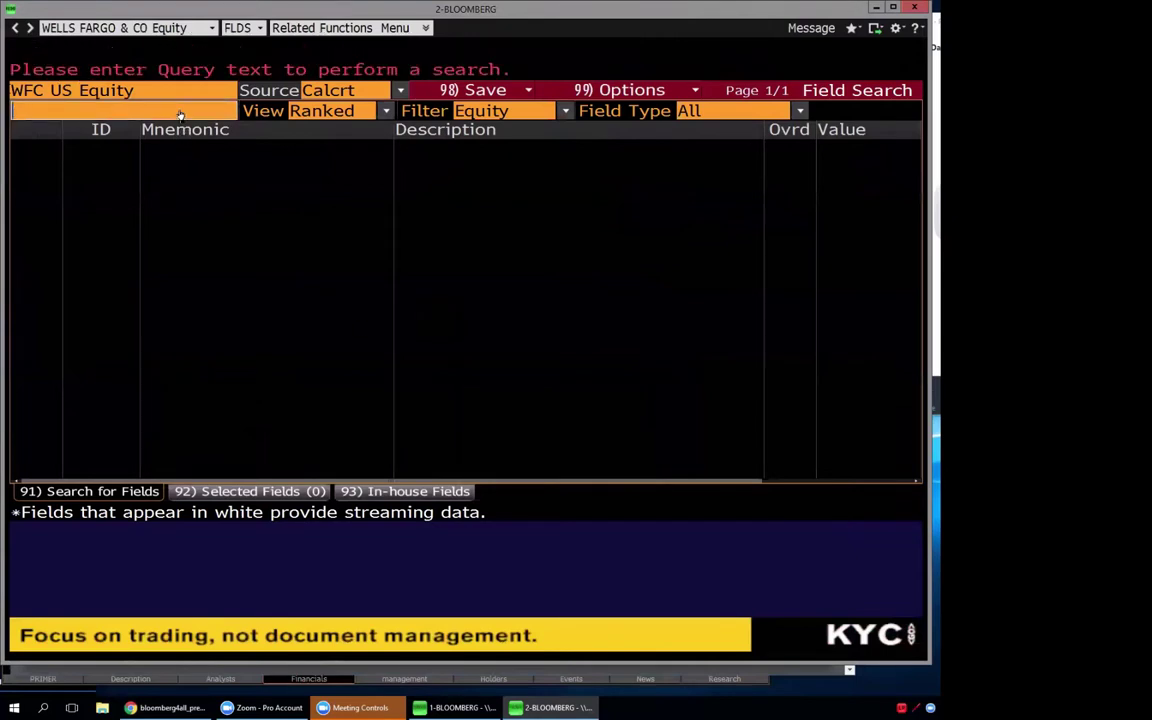
pyautogui.write('revenue')
pyautogui.press('Return')
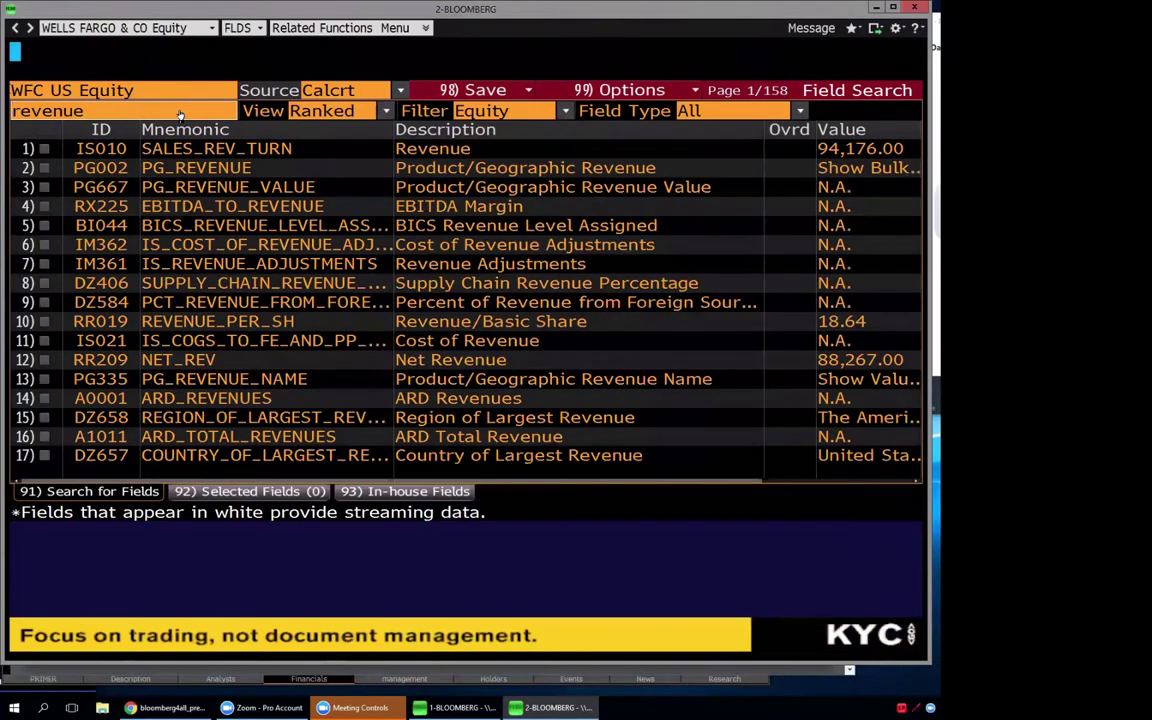
# Read the full IS010 Revenue (SALES_REV_TURN) field definition, glancing at the slides
pyautogui.click(453, 150)
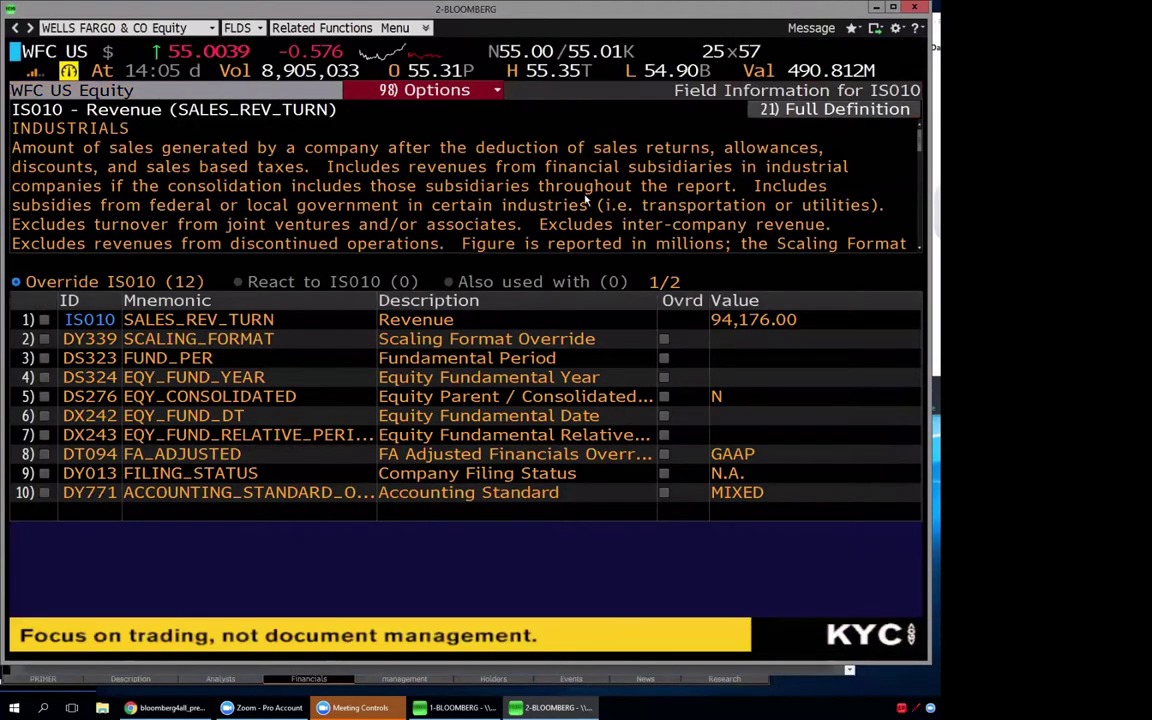
pyautogui.scroll(-1, 658, 198)
pyautogui.scroll(-8, 658, 198)
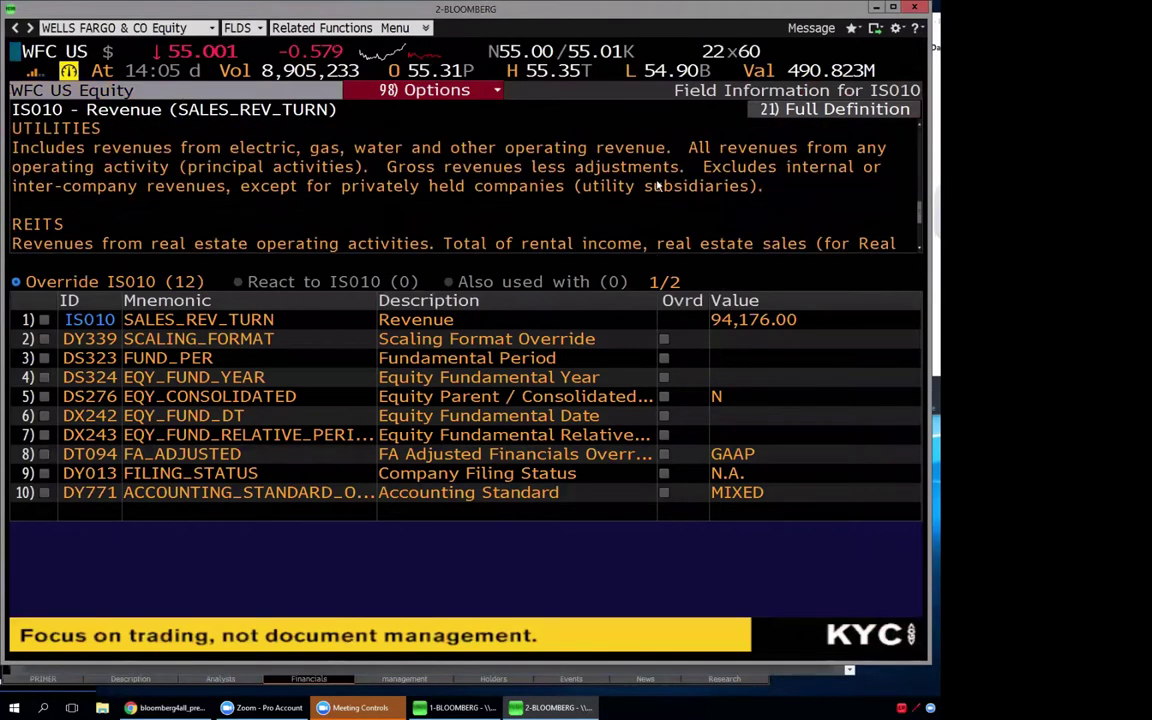
pyautogui.scroll(2, 659, 180)
pyautogui.hotkey('alt', 'Tab')
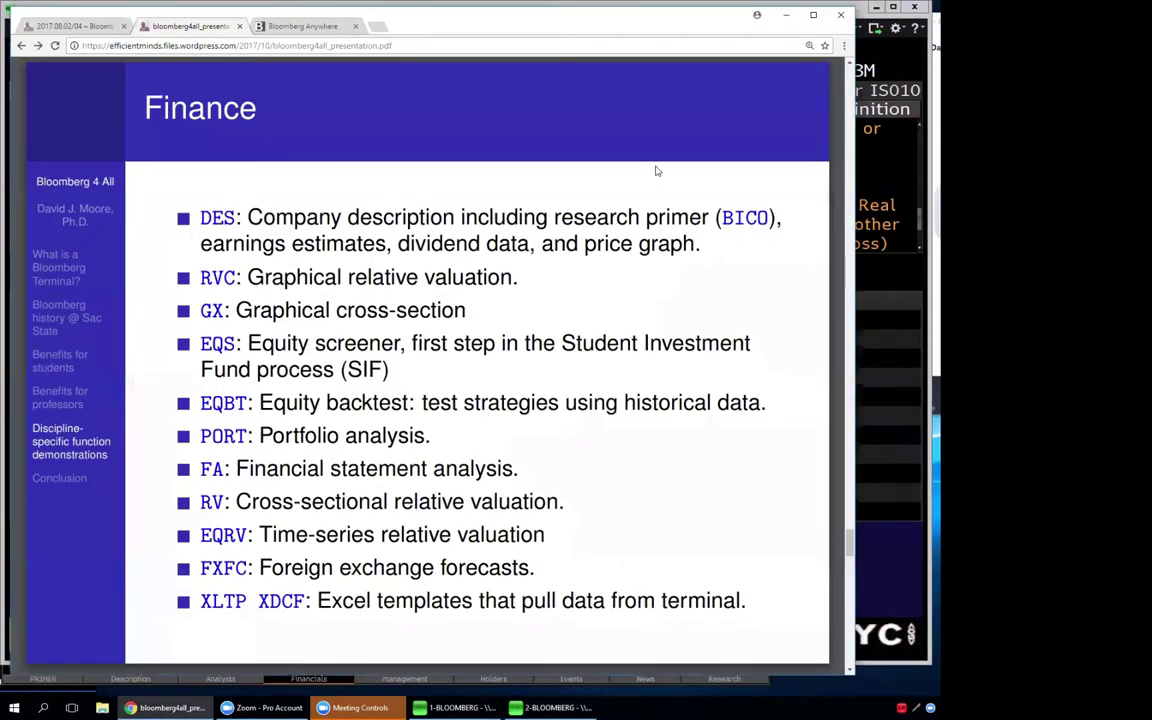
pyautogui.hotkey('alt', 'Tab')
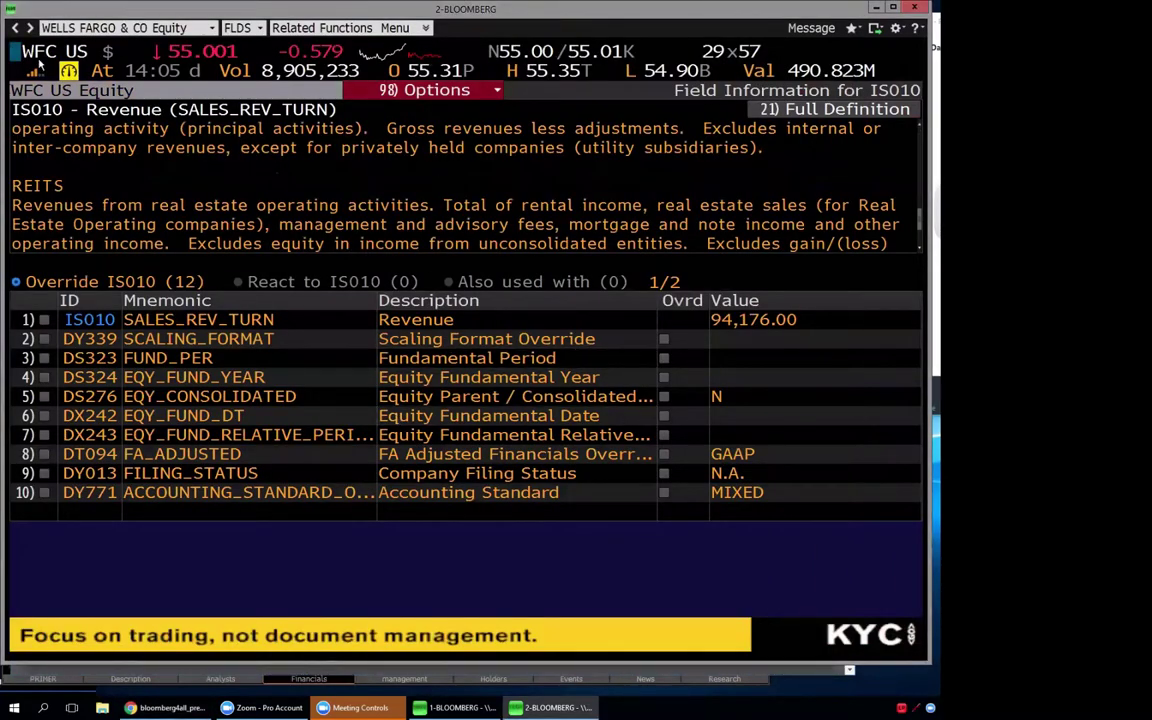
# Reopen Wells Fargo's Relative Valuation against analyst-curated peers
pyautogui.write('RV')
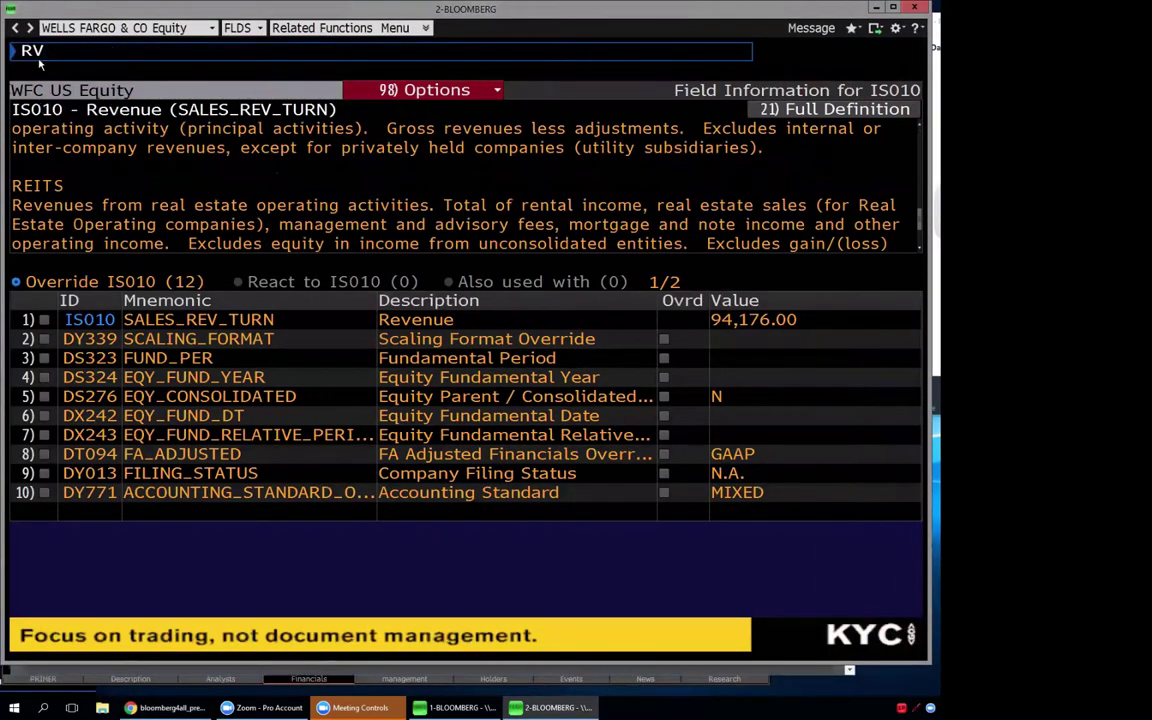
pyautogui.press('Return')
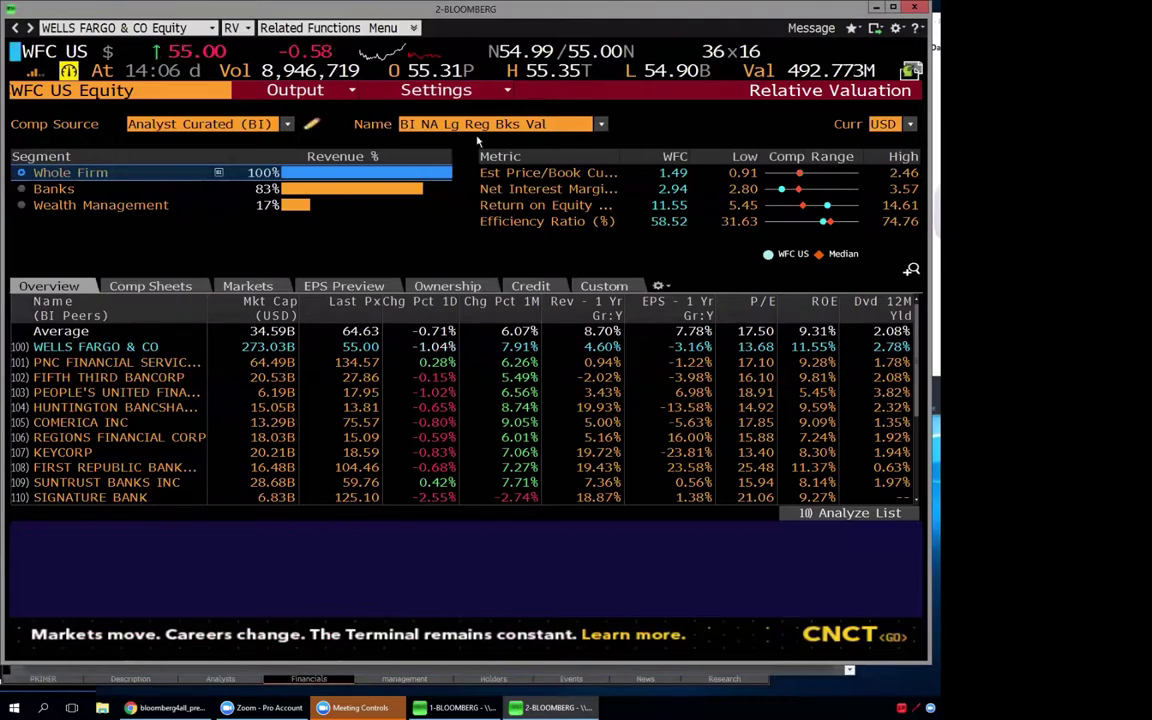
# Run EQRV to compare Wells Fargo's P/E and P/BV with bank peers over two years
pyautogui.write('EQRV')
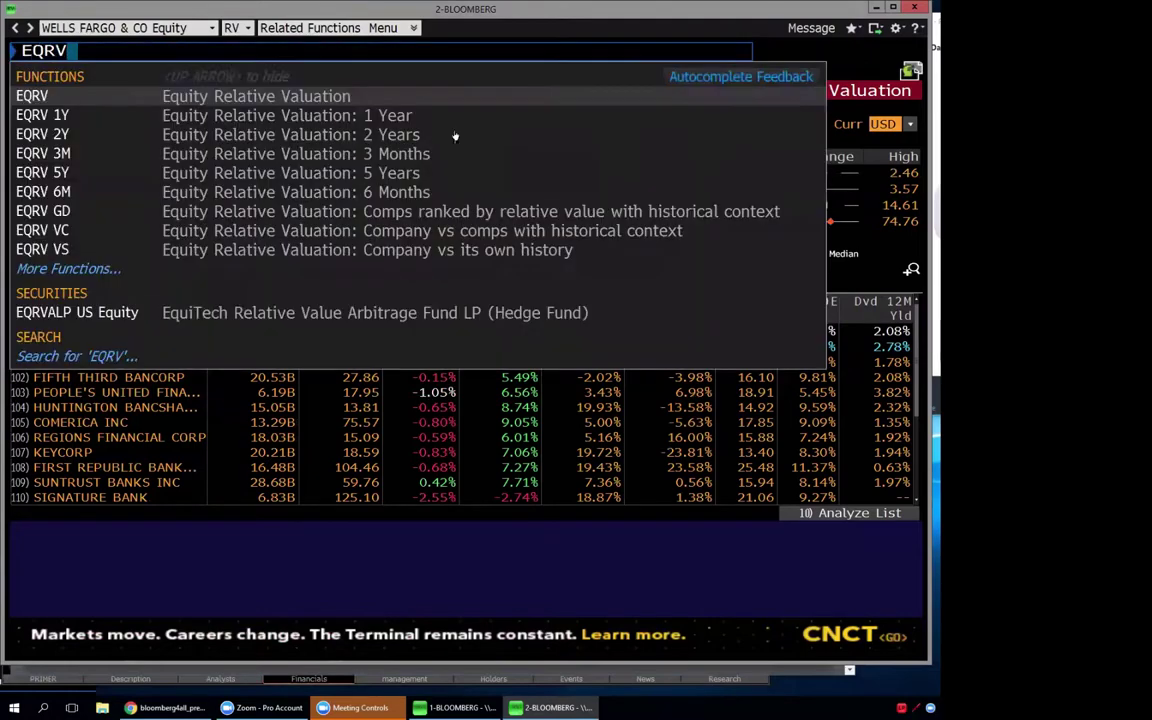
pyautogui.press('Return')
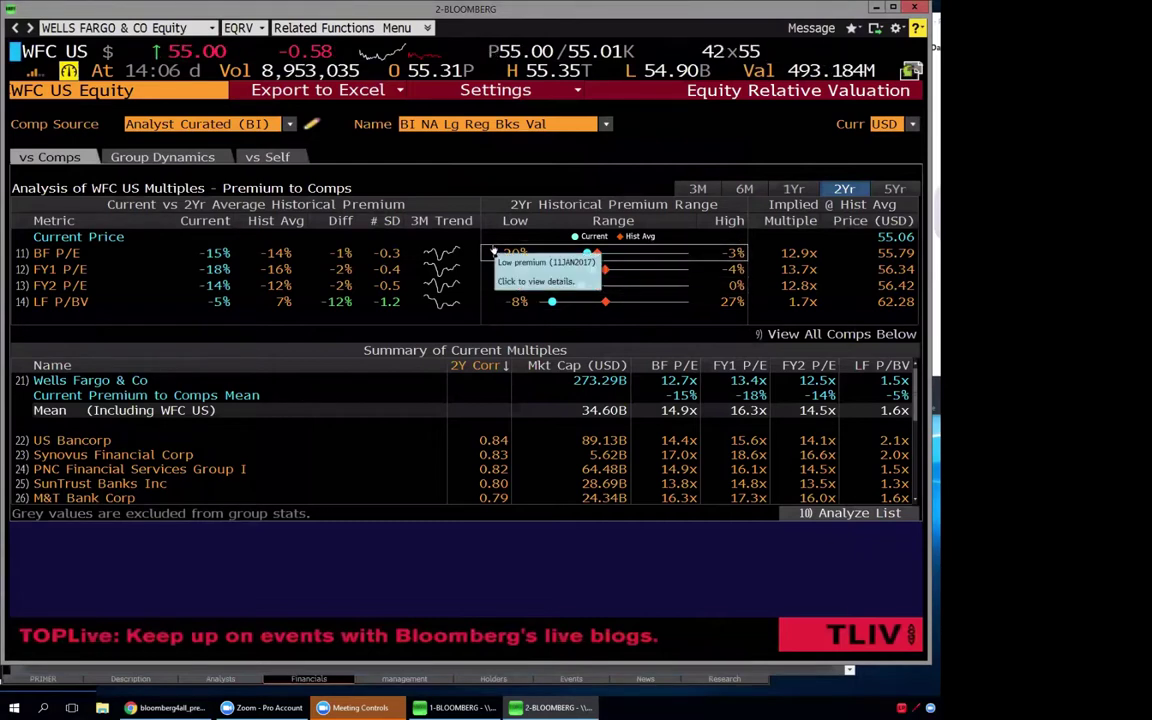
pyautogui.hotkey('alt', 'Tab')
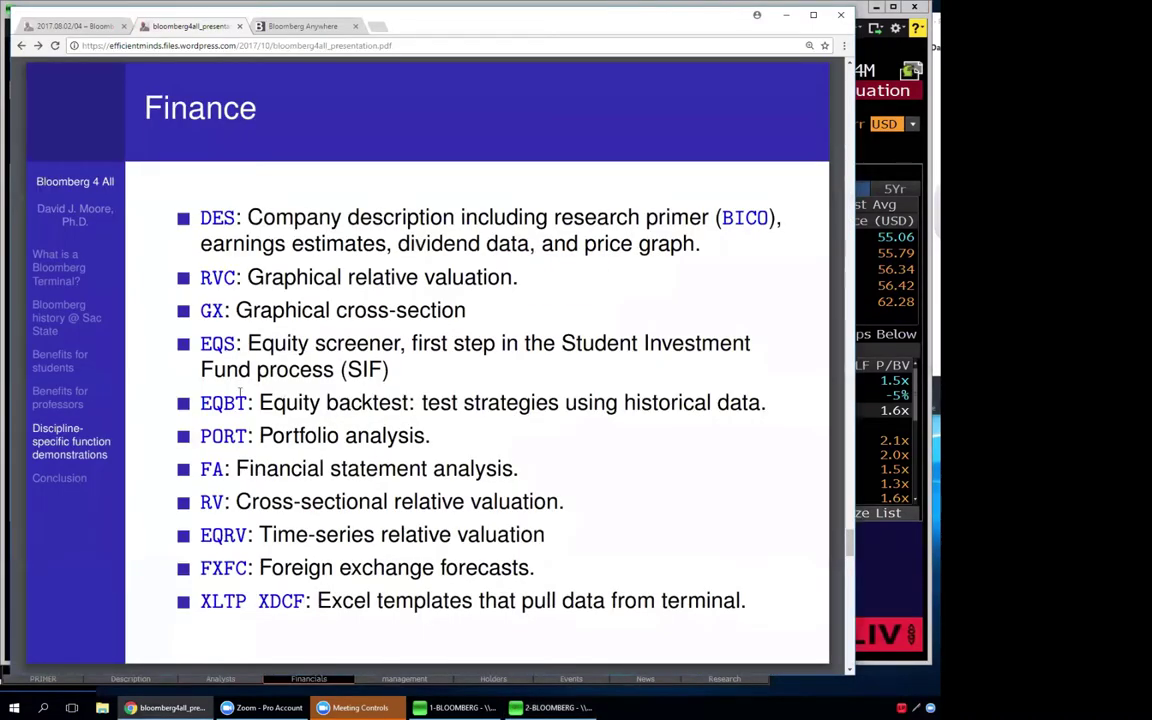
pyautogui.hotkey('alt', 'Tab')
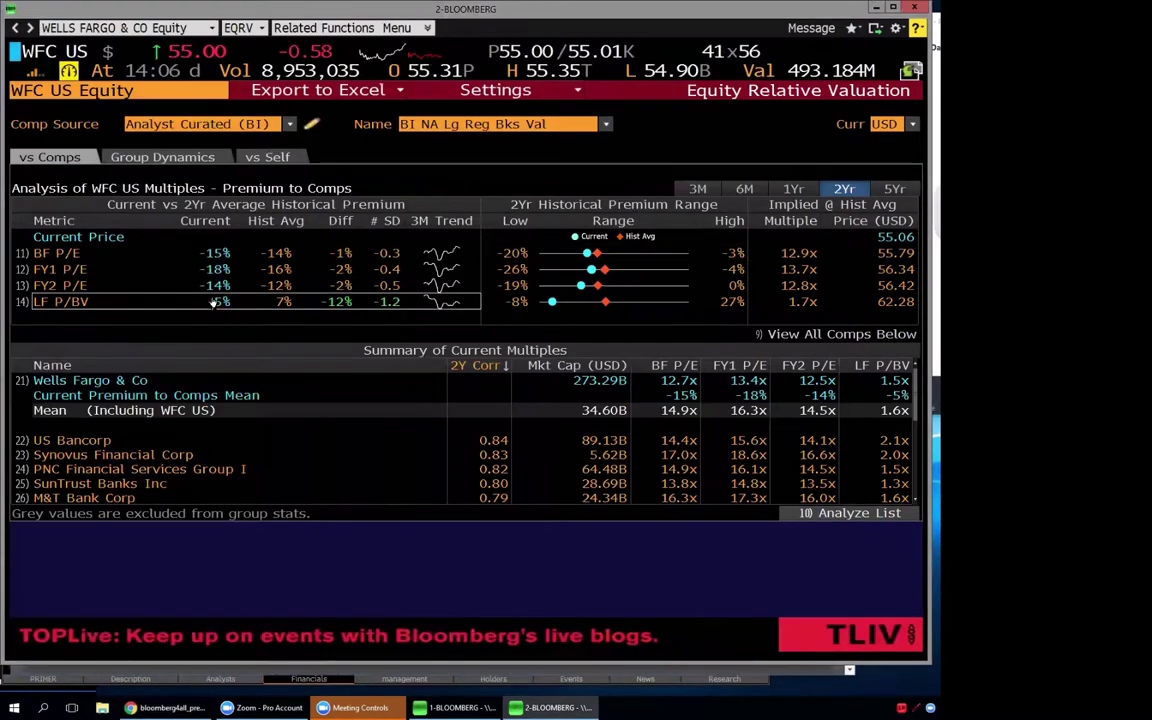
pyautogui.write('FXFC')
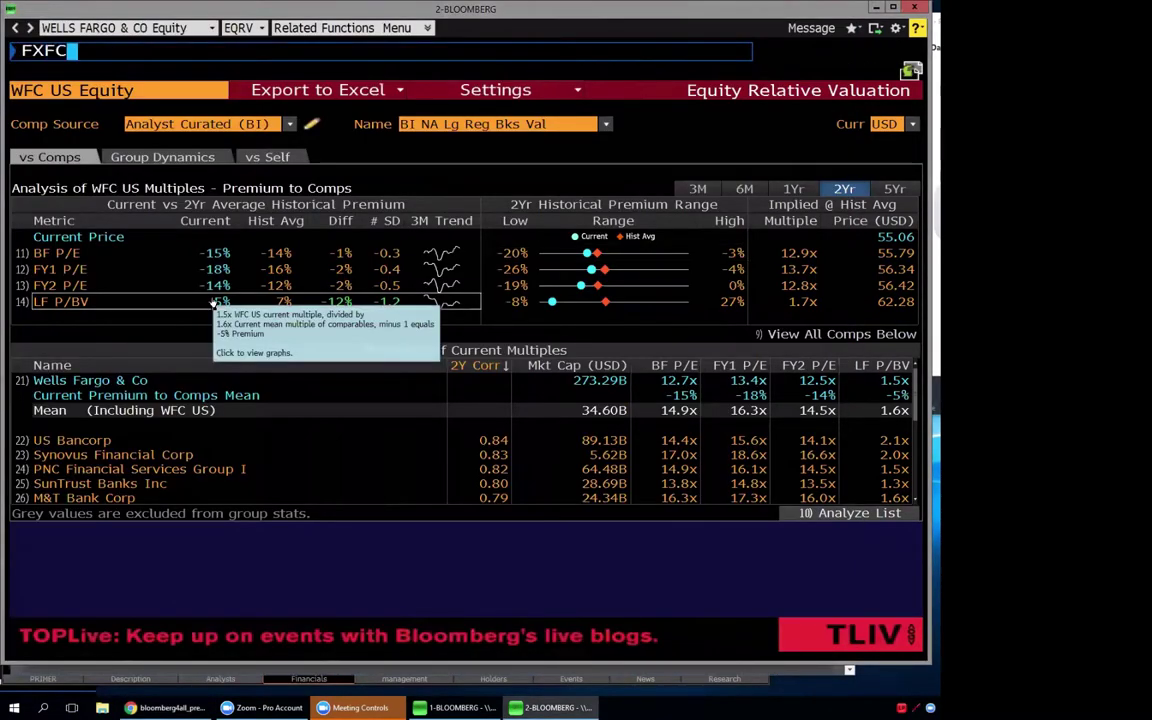
# Show FXFC's G10 currency forecasts through 2021 and review its help page
pyautogui.press('Return')
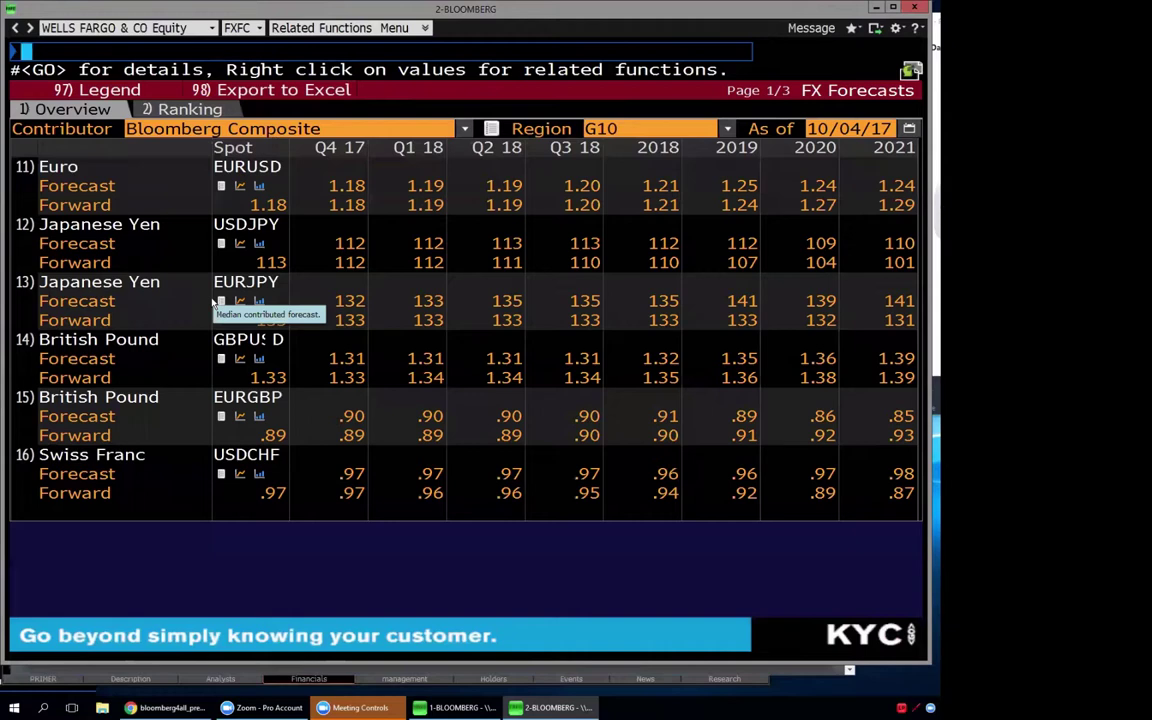
pyautogui.hotkey('alt', 'Tab')
pyautogui.hotkey('alt', 'Tab')
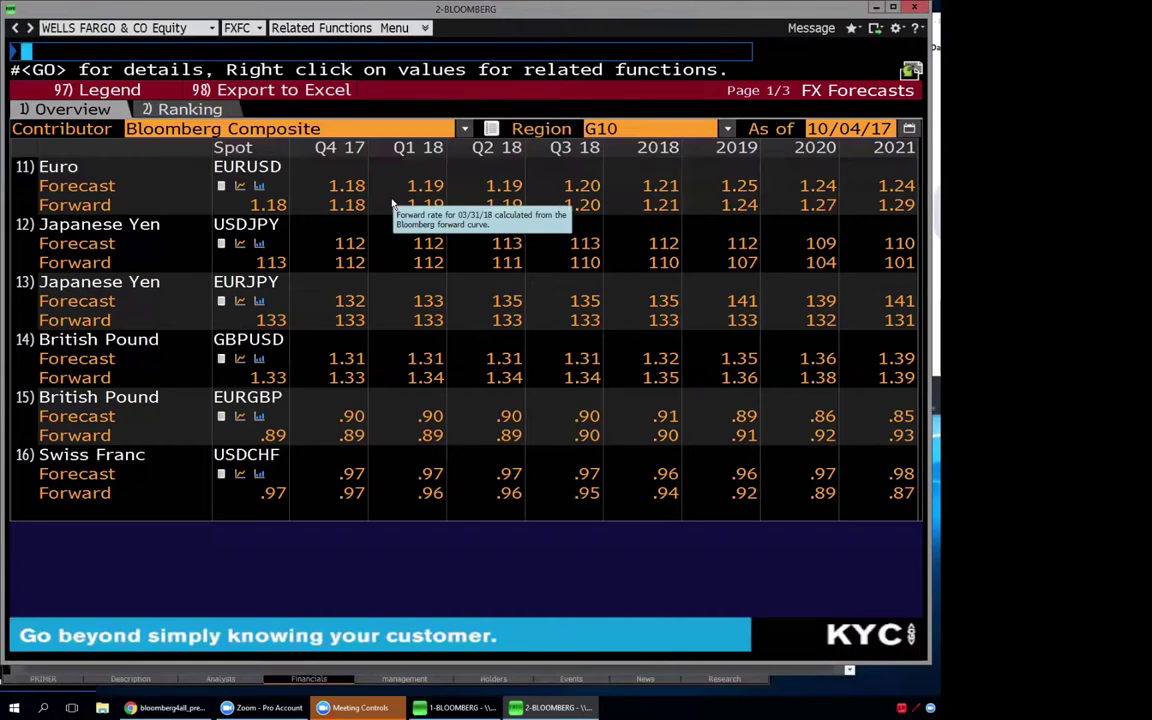
pyautogui.press('F1')
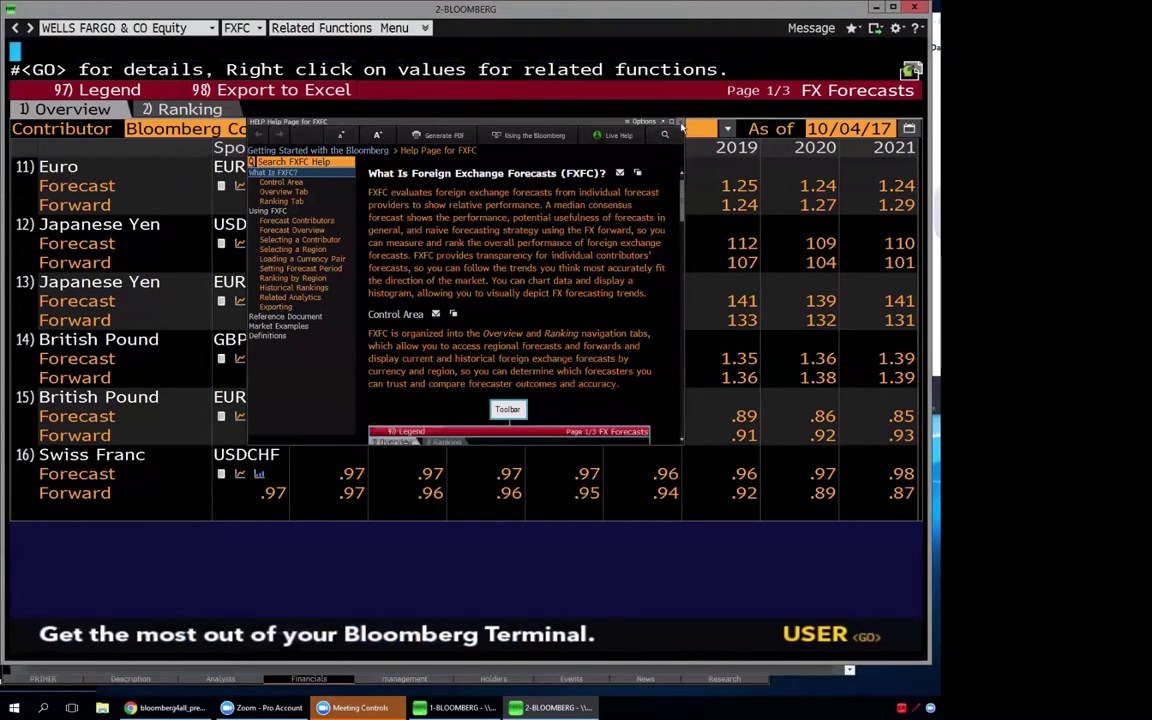
pyautogui.click(681, 122)
pyautogui.hotkey('alt', 'Tab')
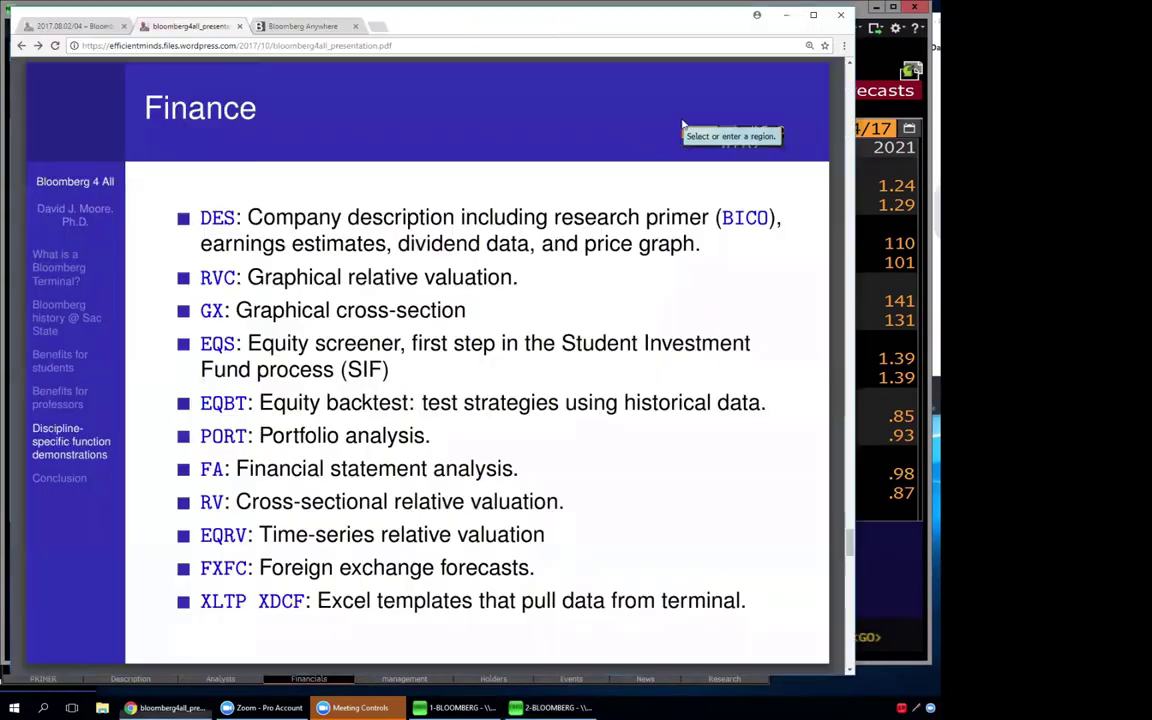
pyautogui.hotkey('alt', 'Tab')
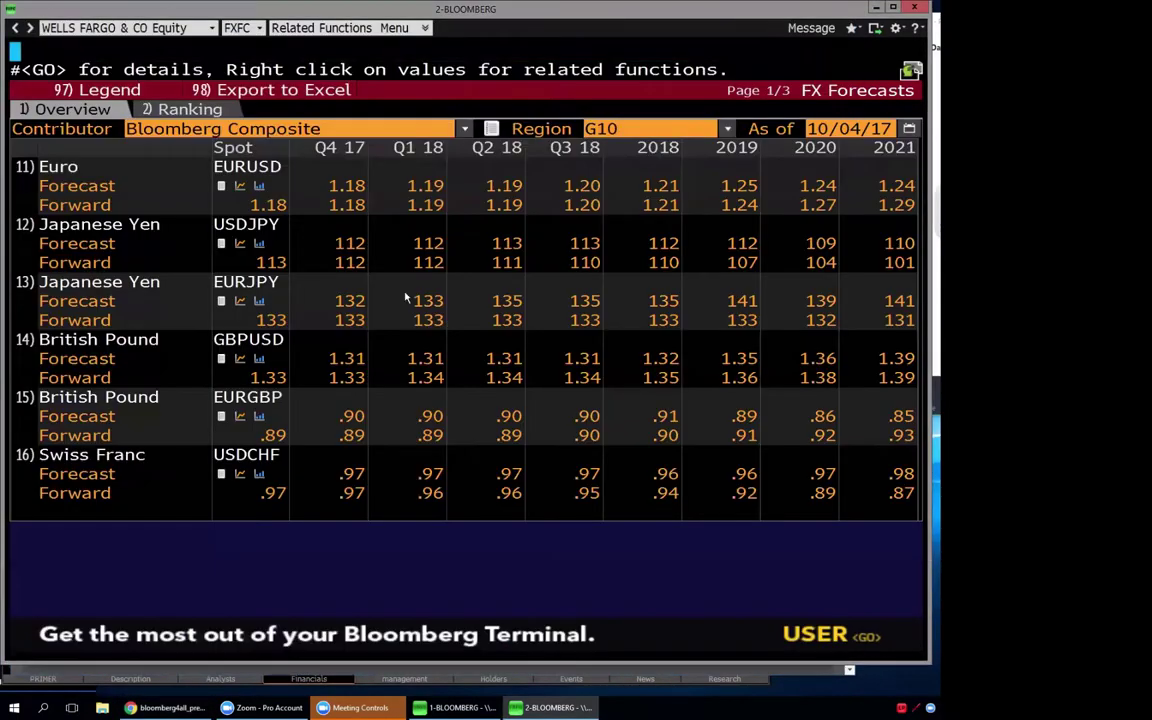
pyautogui.write('XLT')
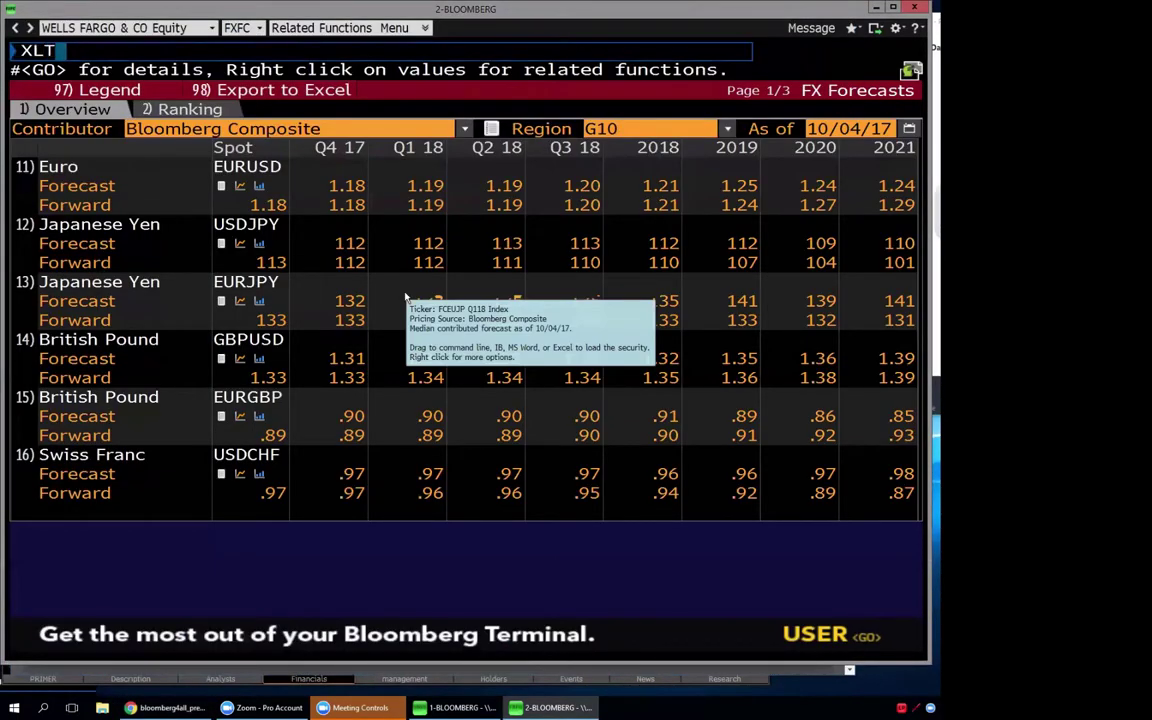
pyautogui.write('P XDCF')
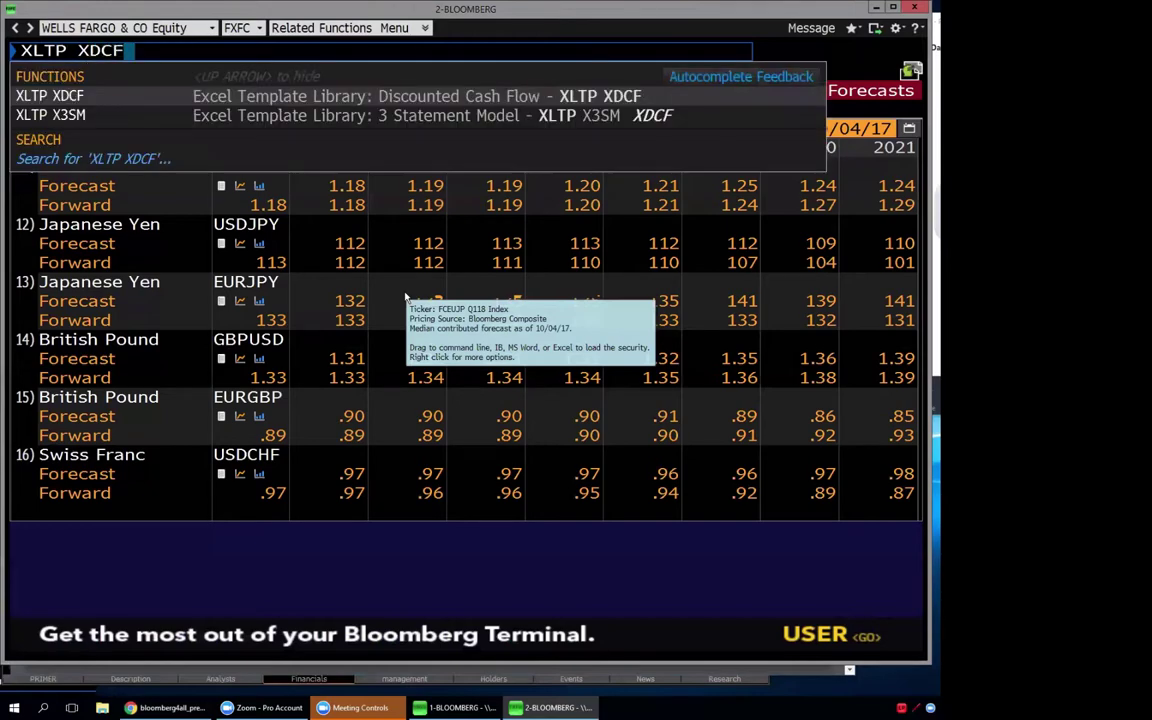
# Launch the XDCF Discounted Cash Flow template in Excel
pyautogui.press('Return')
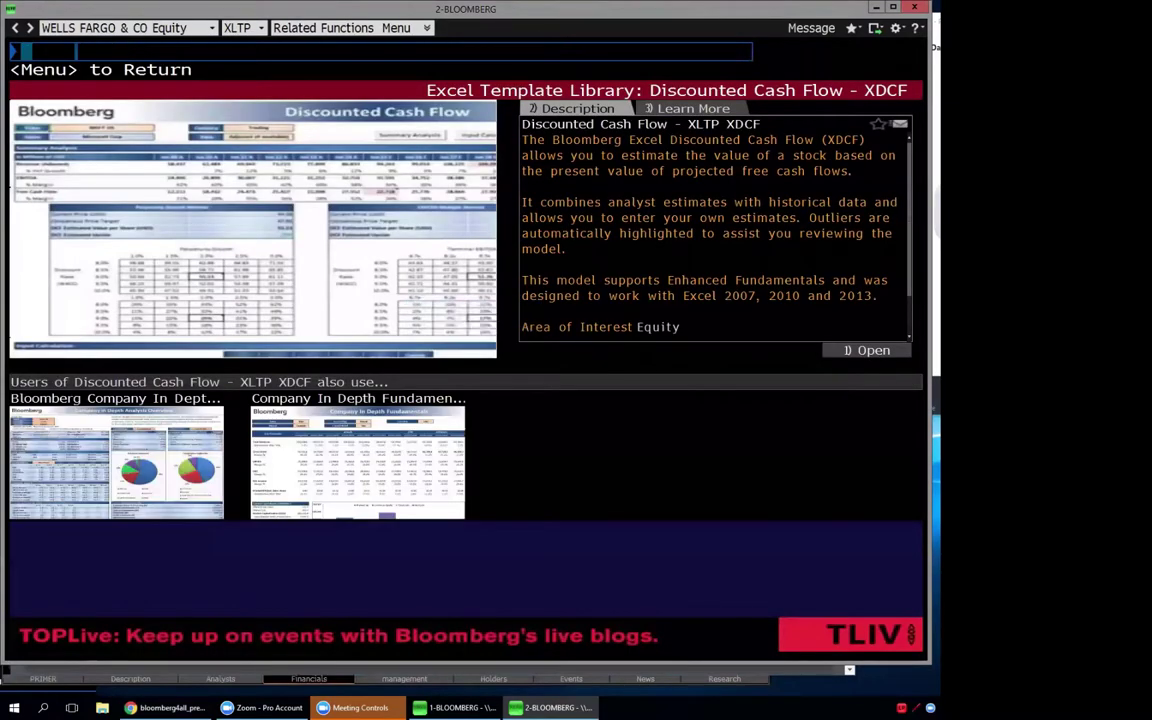
pyautogui.click(868, 352)
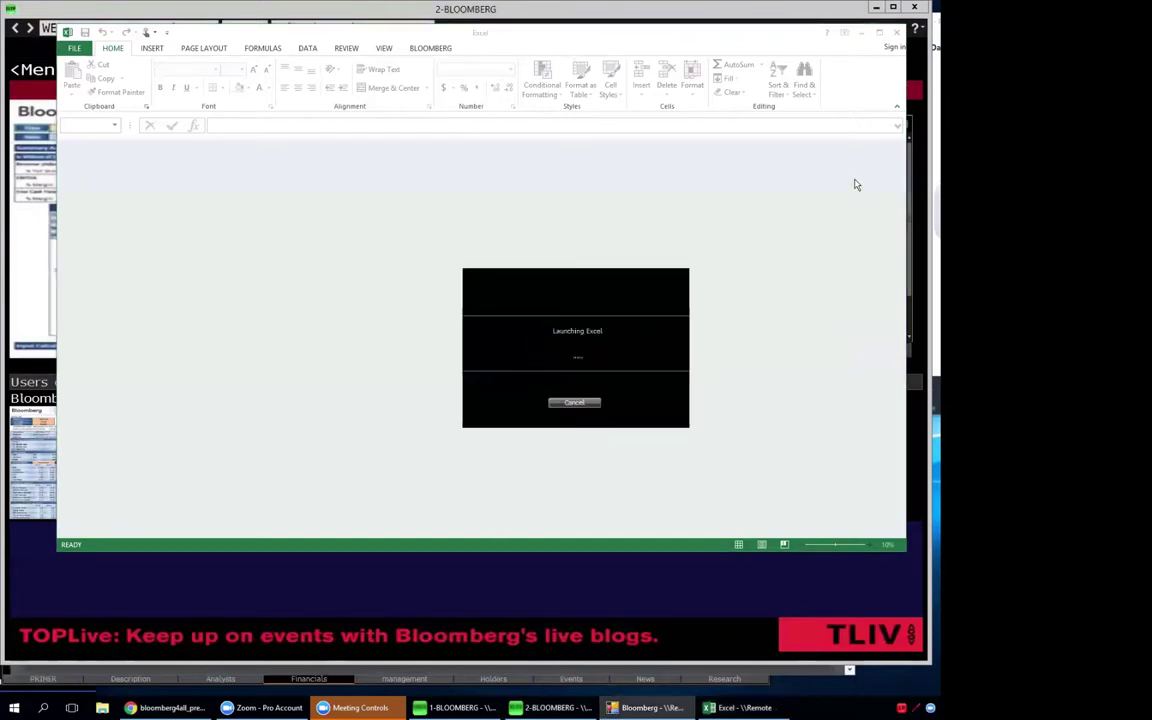
# Advance the Chrome slides to the Management slide, then bring the first Bloomberg window forward
pyautogui.hotkey('alt', 'Tab')
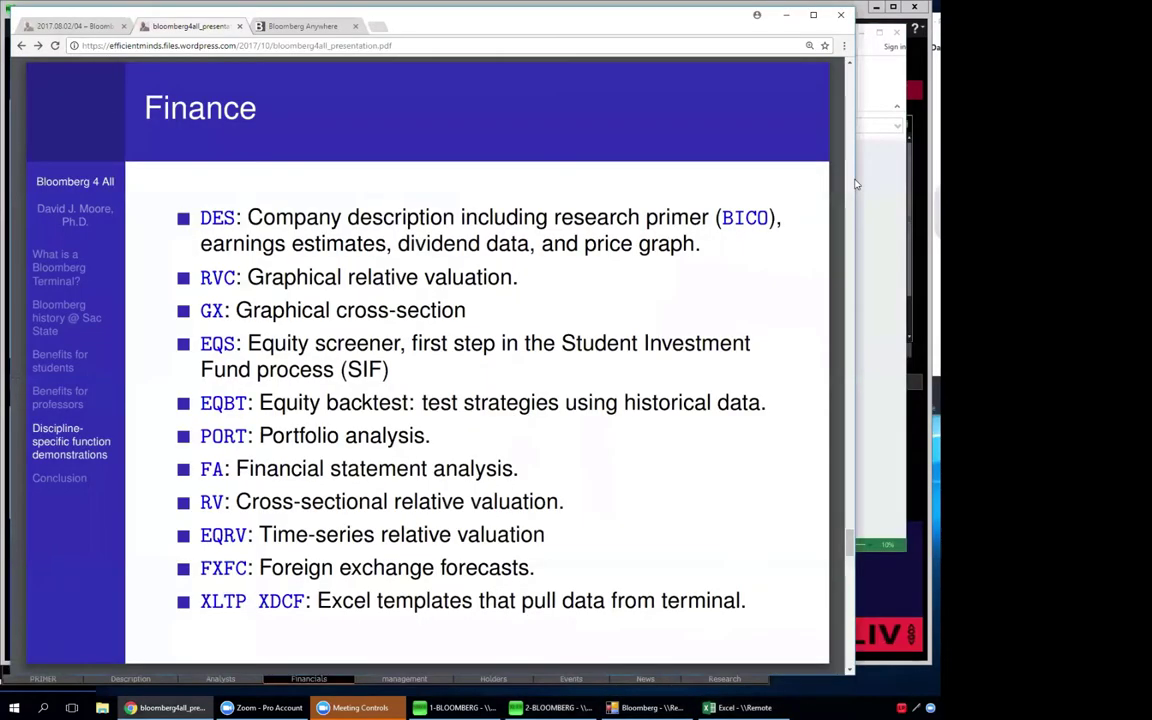
pyautogui.press('pagedown')
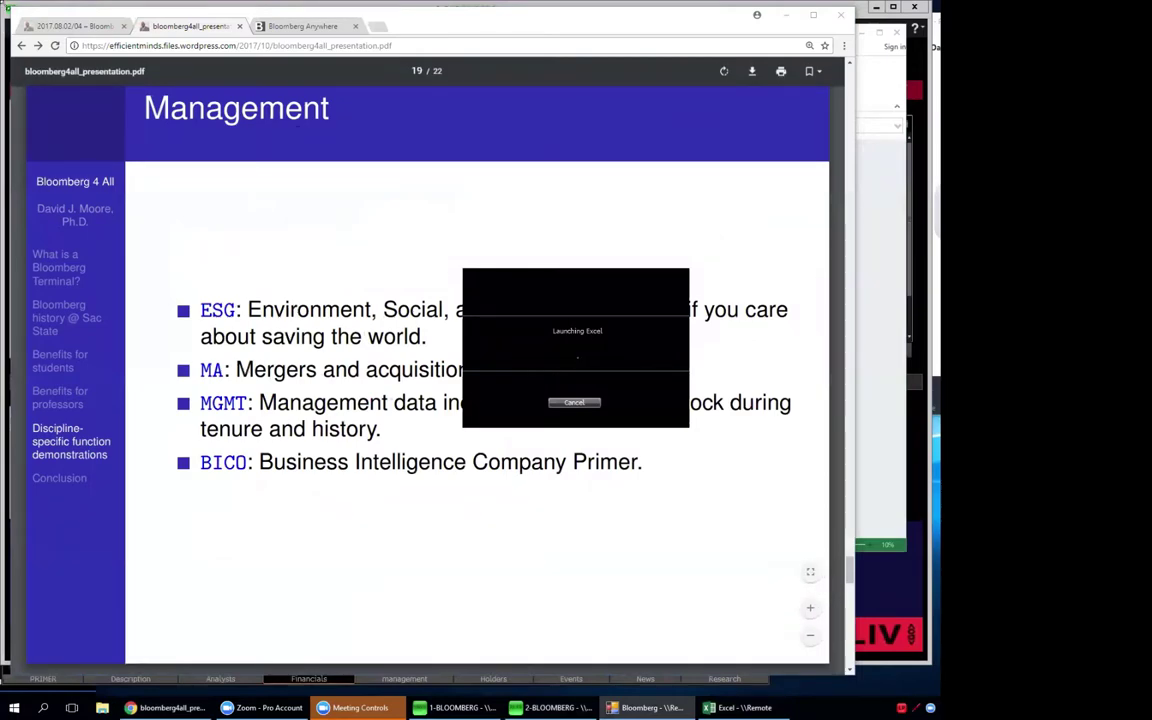
pyautogui.hotkey('alt', 'Tab')
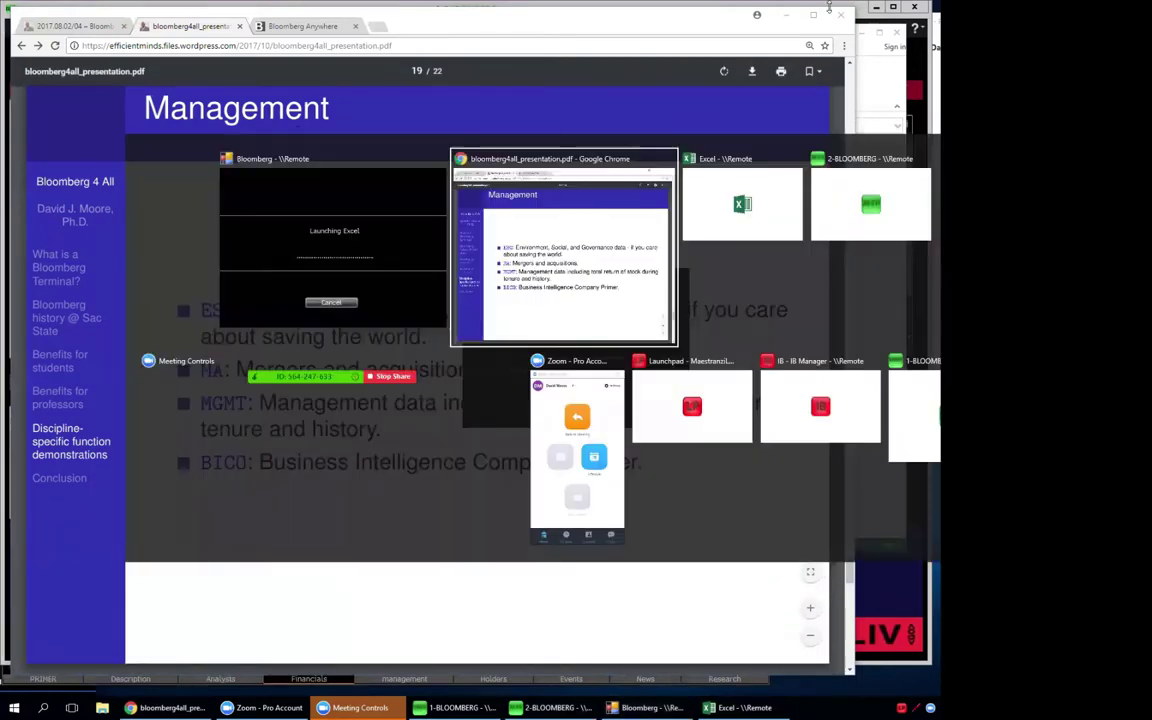
pyautogui.hotkey('alt', 'Tab')
pyautogui.hotkey('alt', 'Tab')
pyautogui.hotkey('alt', 'Tab')
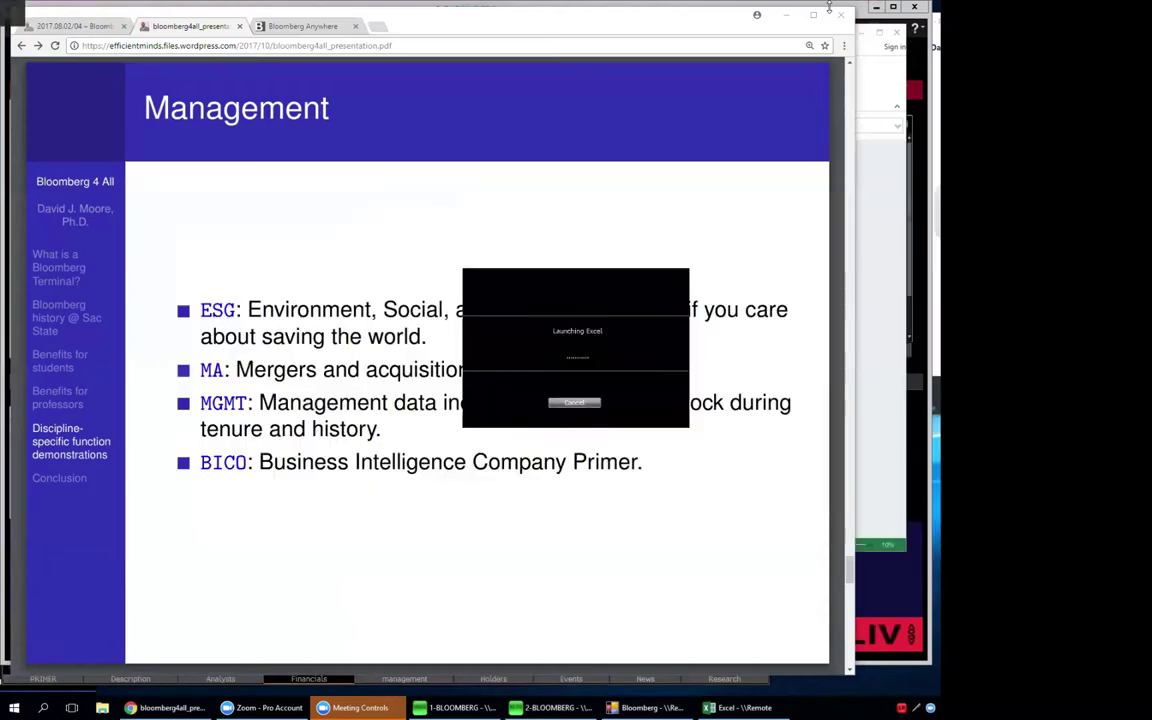
pyautogui.click(432, 707)
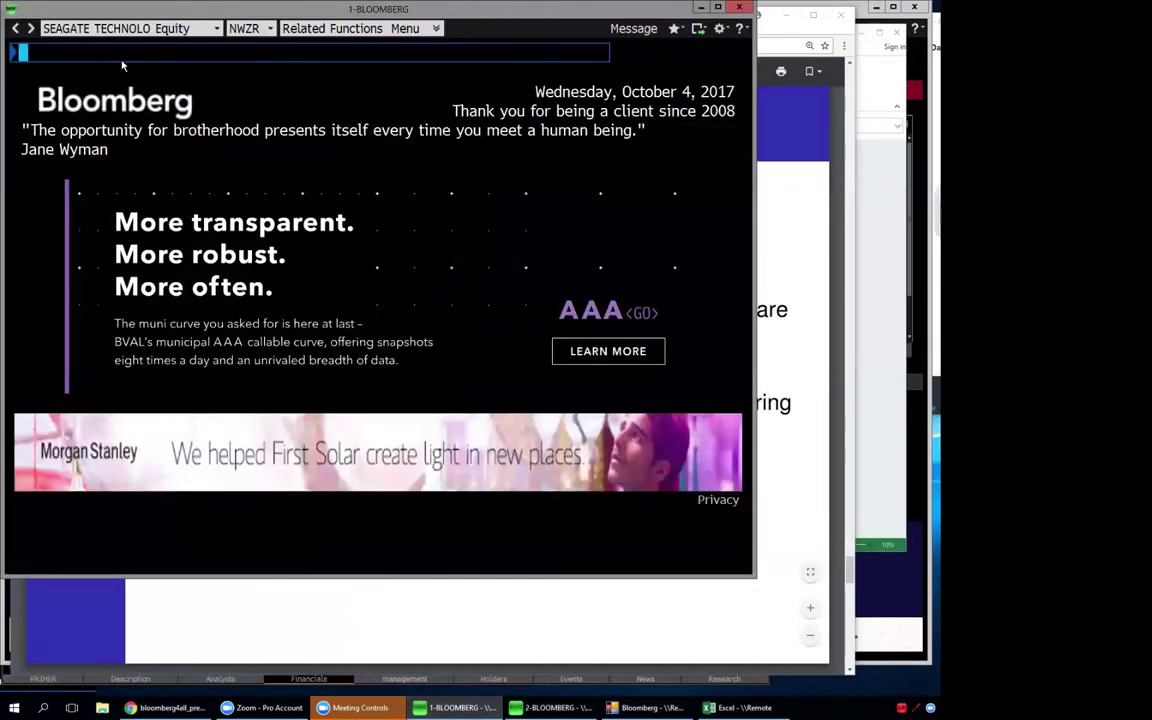
# Correct the mistyped ticker and run AAPL Equity ESG for Apple's ESG analysis
pyautogui.write('FAAP')
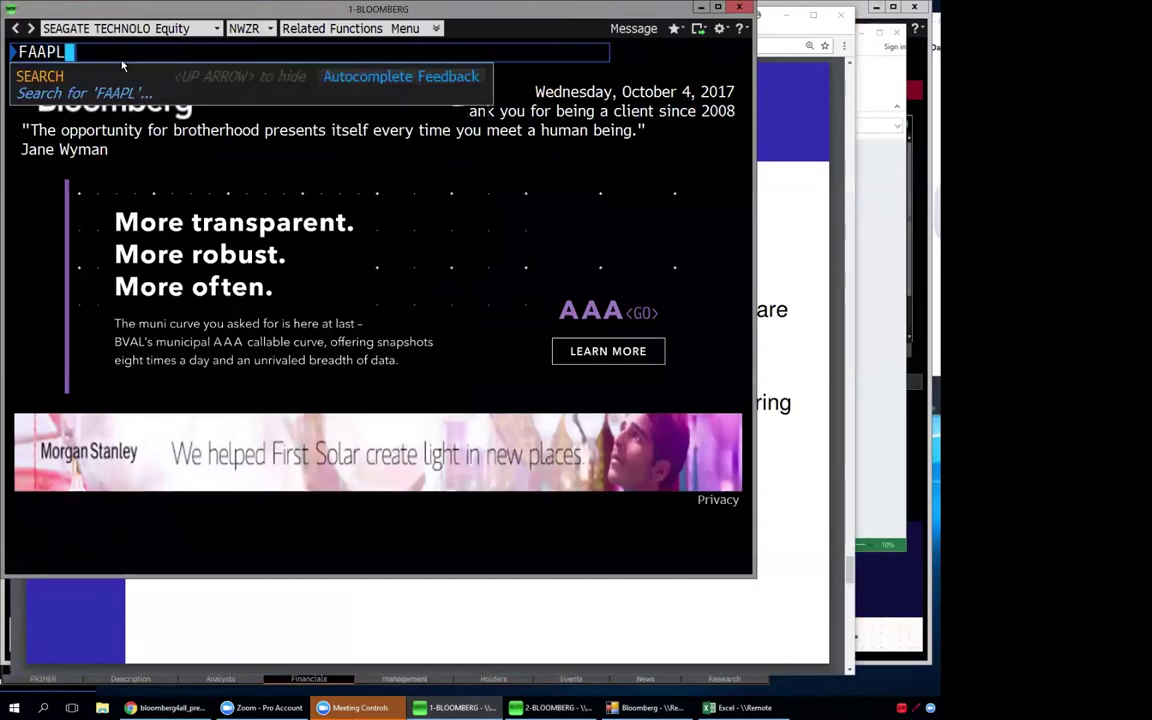
pyautogui.press('Escape')
pyautogui.write('AAPL')
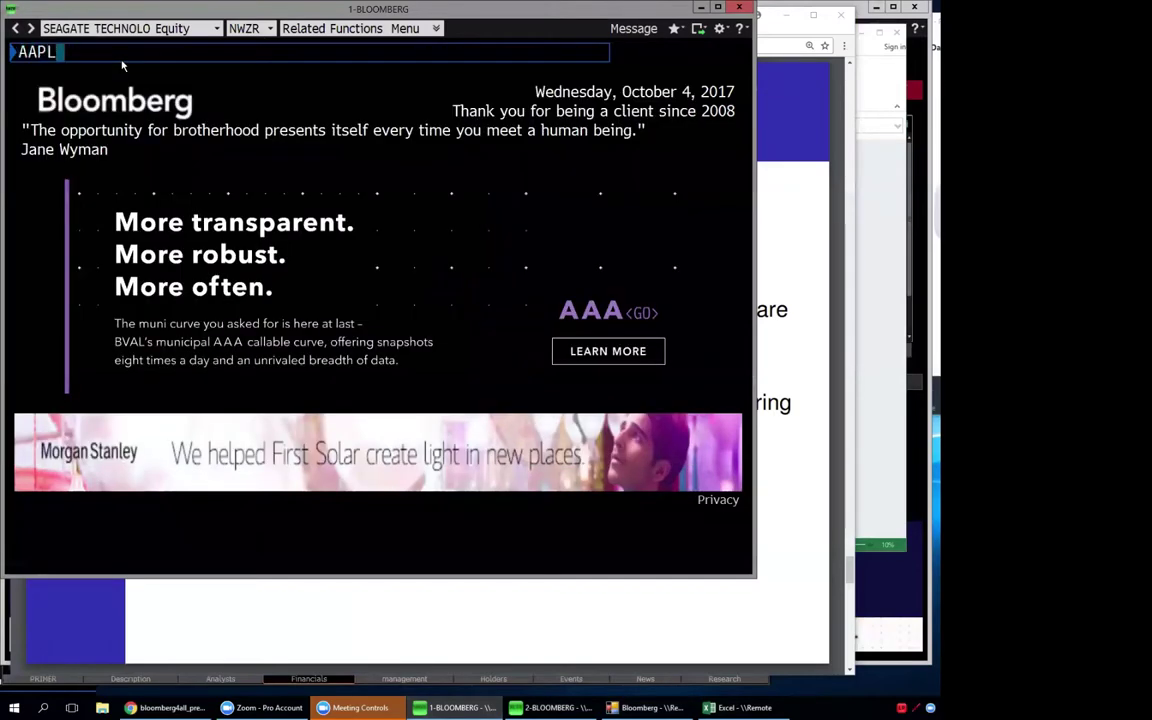
pyautogui.press('F8')
pyautogui.write('ESG')
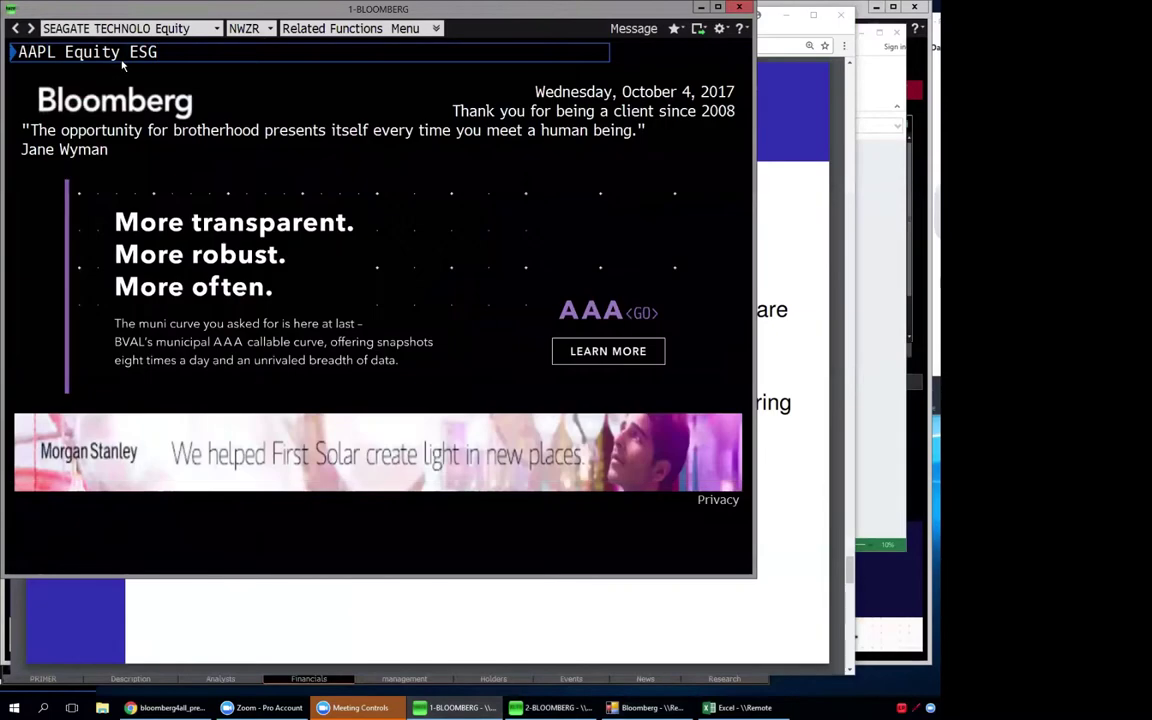
pyautogui.press('Return')
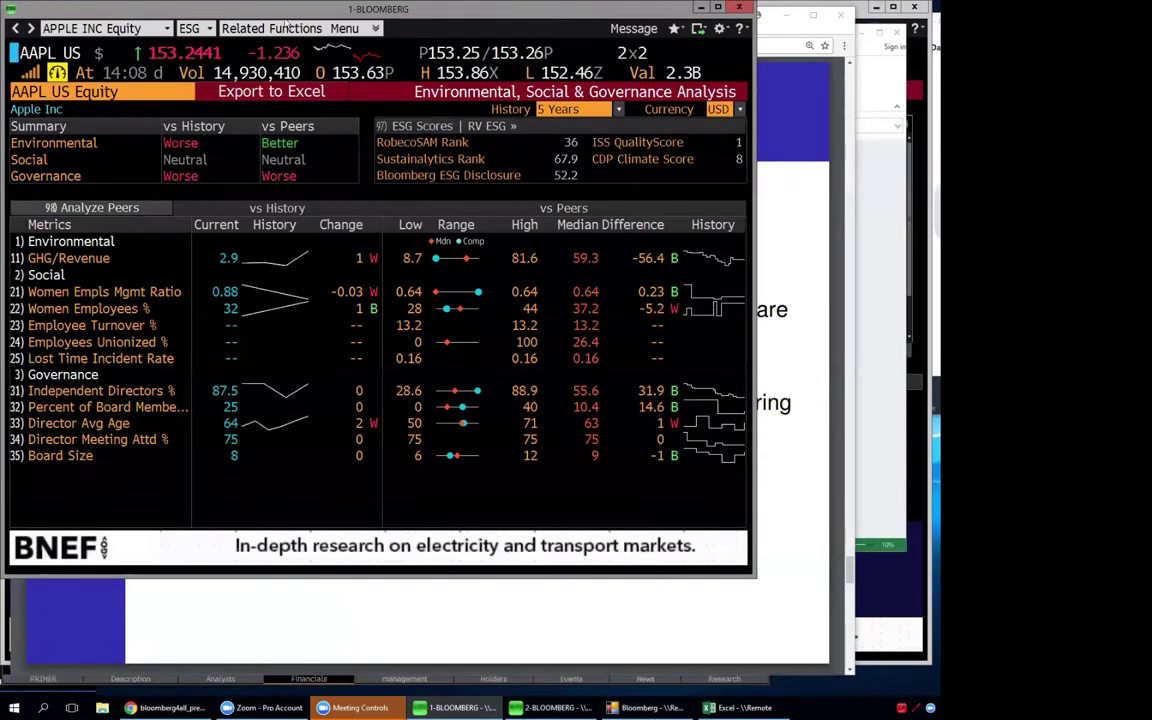
# Review the ESG metrics, including RobecoSAM rank 36 and Sustainalytics 67.9, then return to the Management slide
pyautogui.moveTo(62, 262)
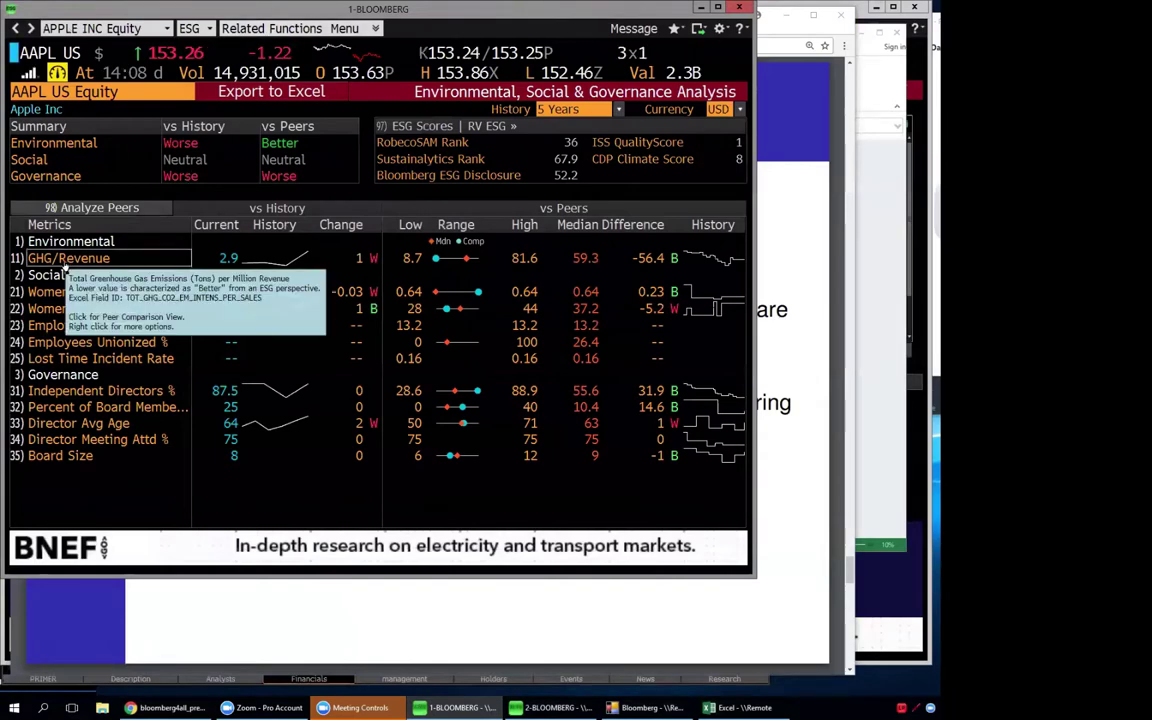
pyautogui.moveTo(141, 305)
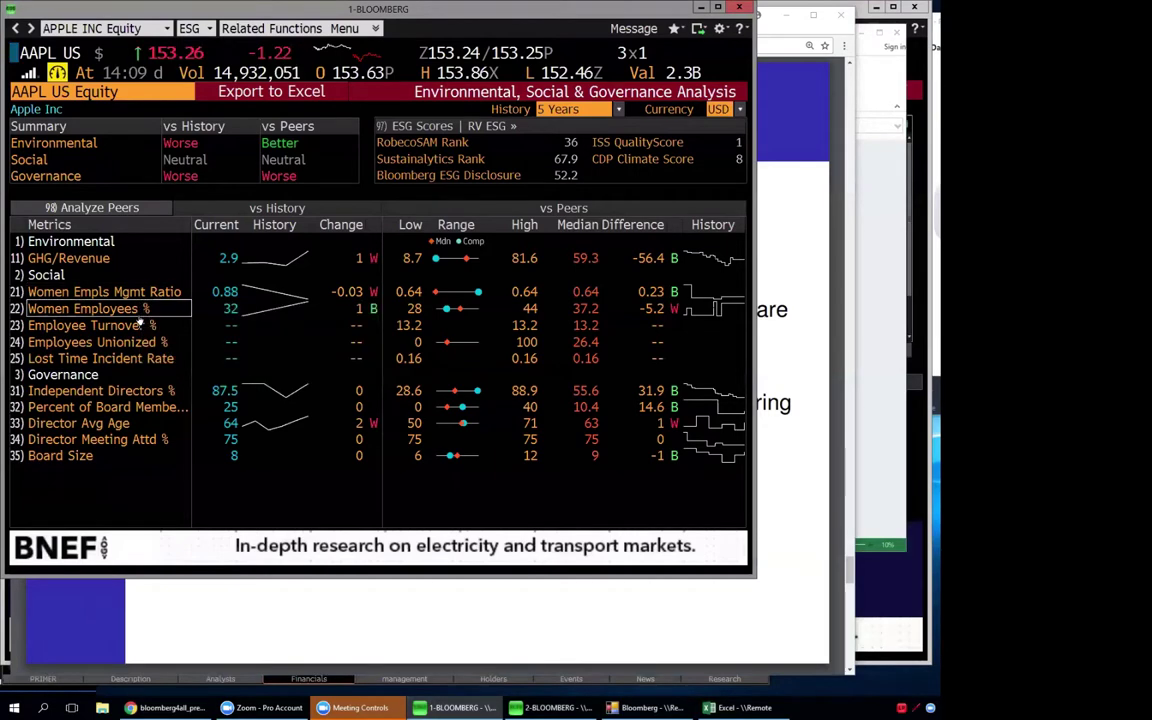
pyautogui.moveTo(208, 298)
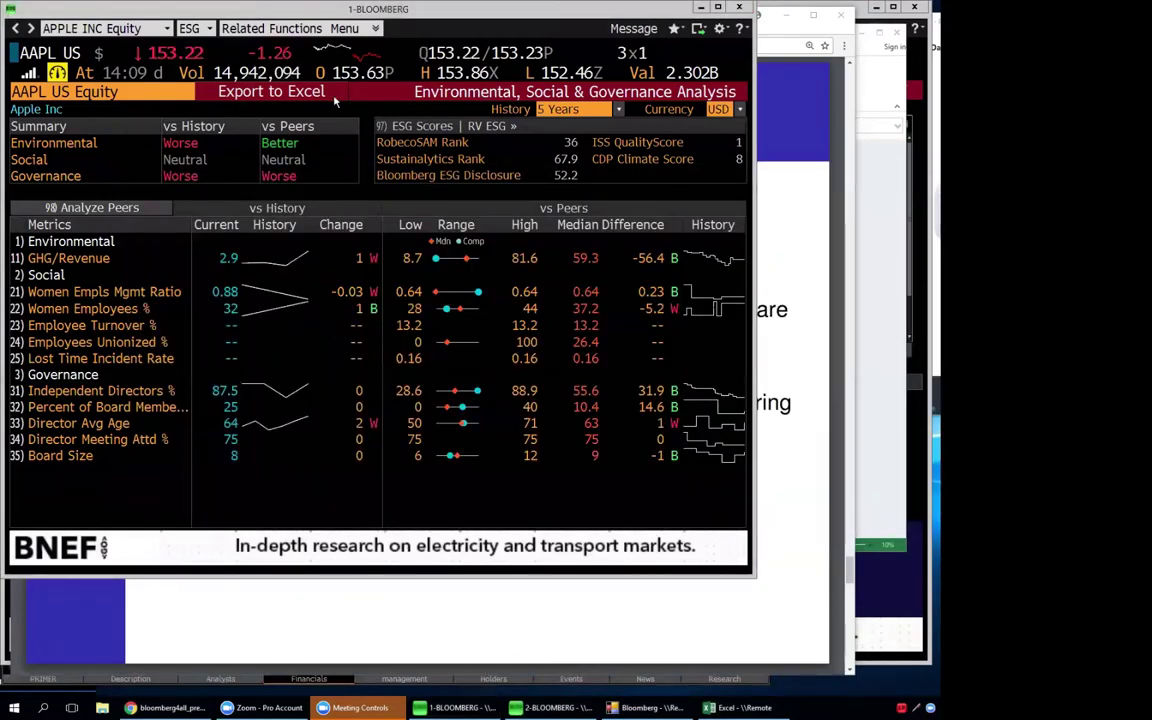
pyautogui.click(845, 32)
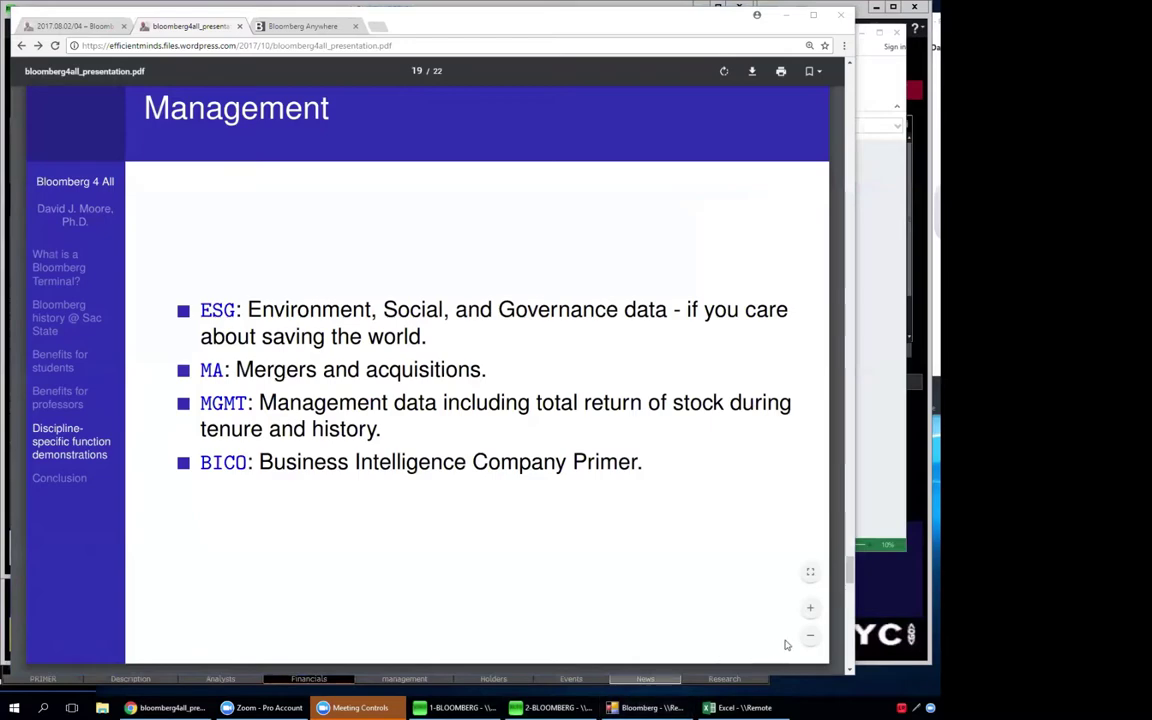
pyautogui.click(455, 707)
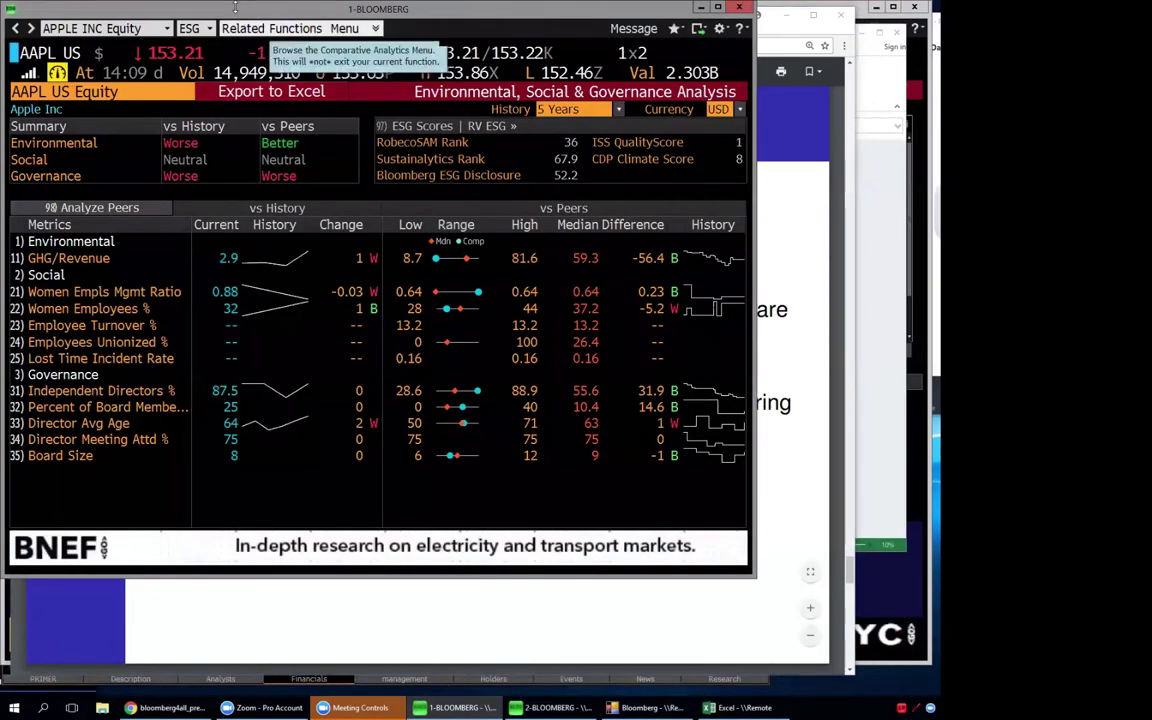
pyautogui.write('MA')
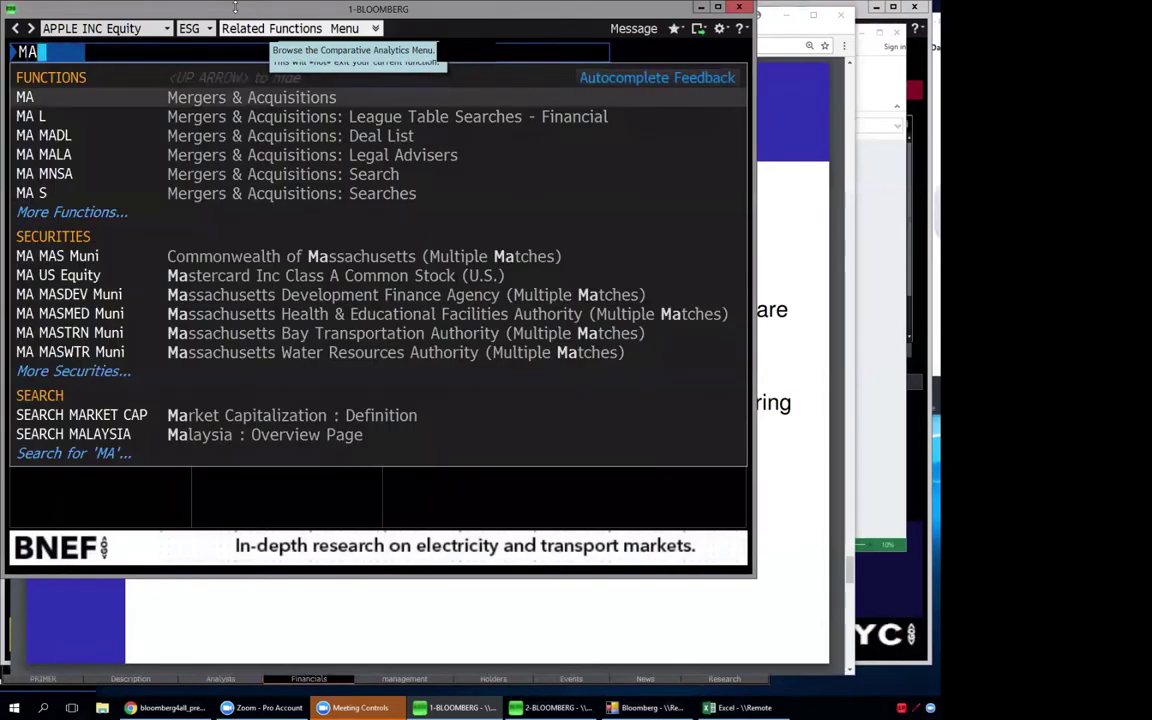
pyautogui.press('Return')
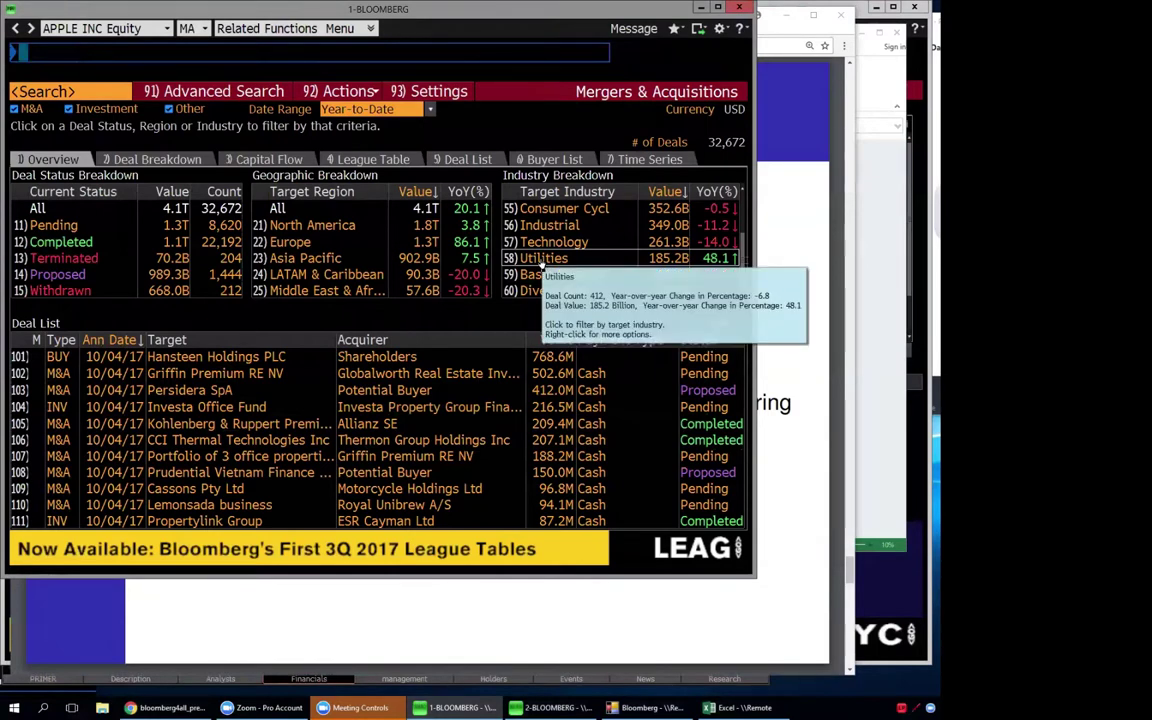
pyautogui.hotkey('alt', 'Tab')
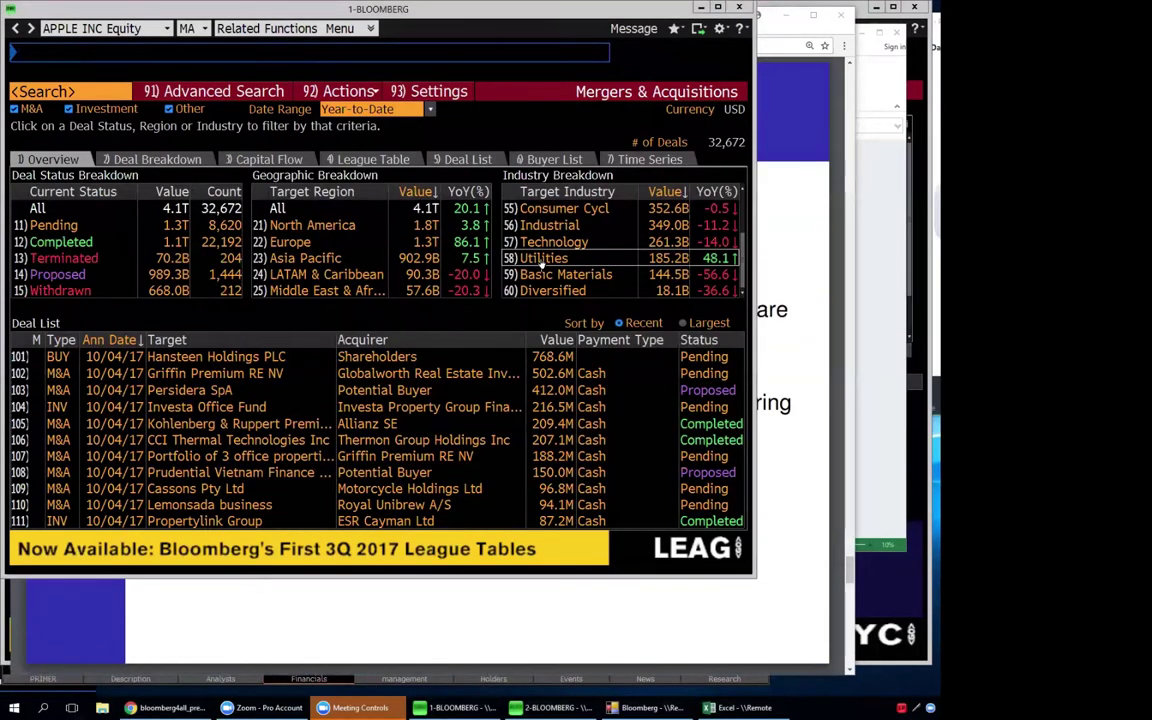
pyautogui.hotkey('alt', 'Tab')
pyautogui.hotkey('alt', 'Tab')
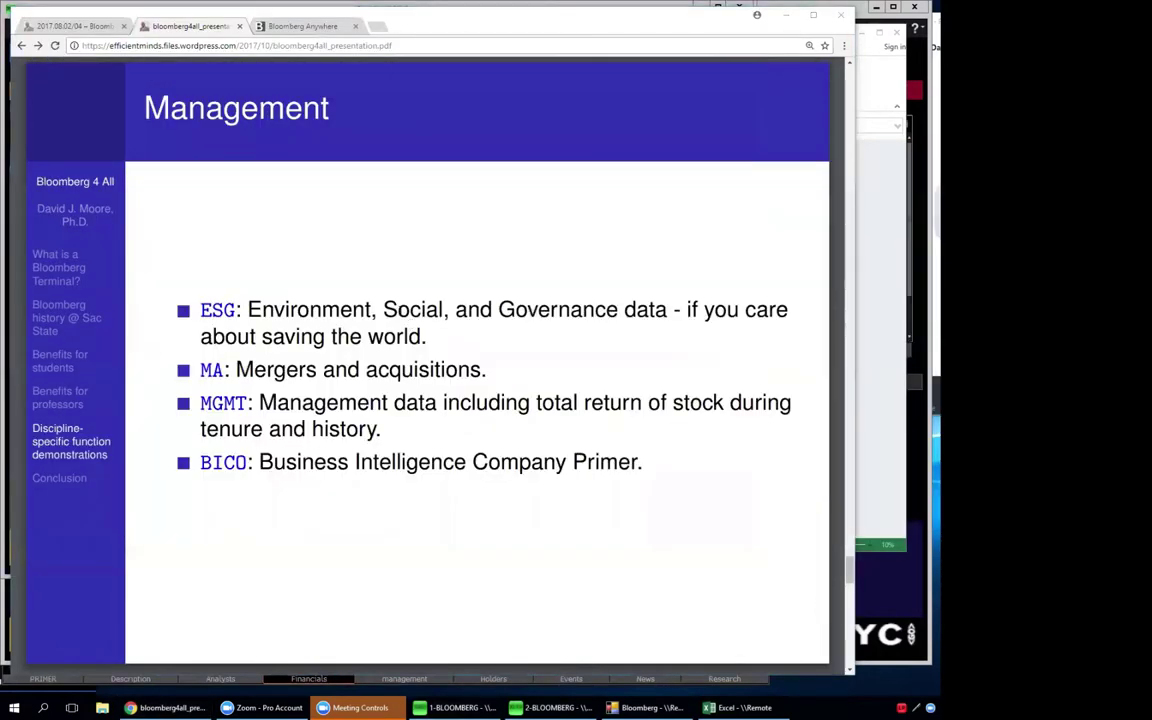
pyautogui.hotkey('alt', 'Tab')
pyautogui.hotkey('alt', 'Tab')
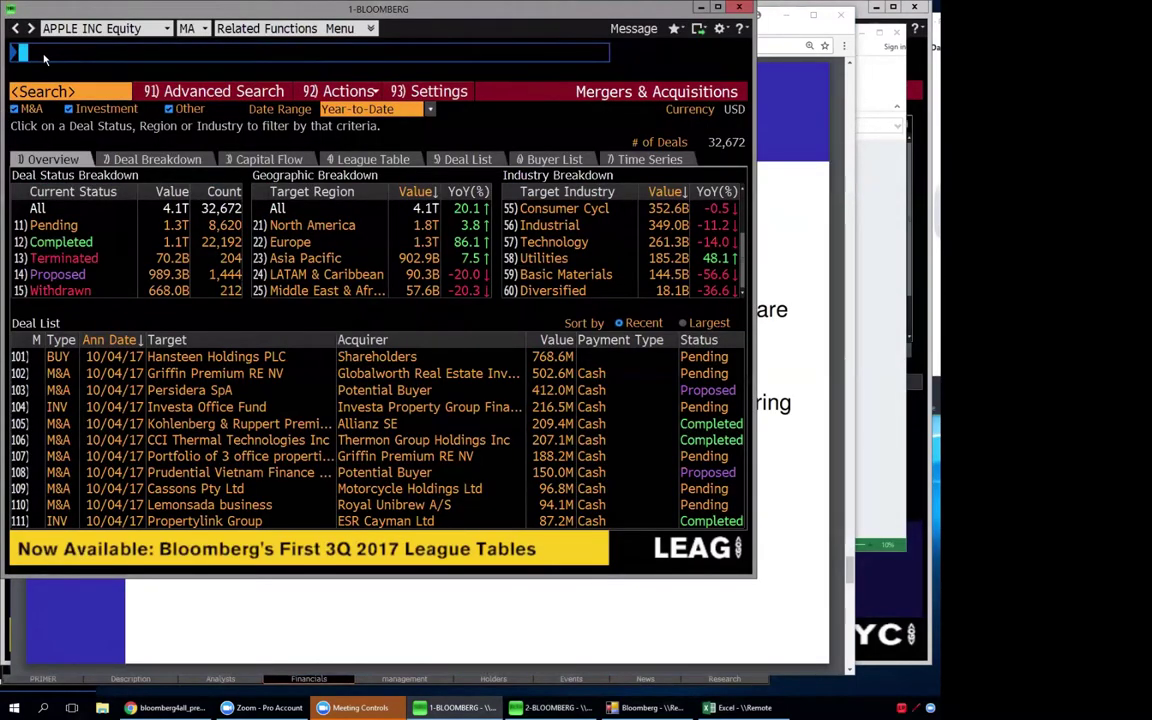
# Run BICO to read through Apple's Bloomberg Intelligence Company Primer charts, then return to the slides
pyautogui.write('BICO')
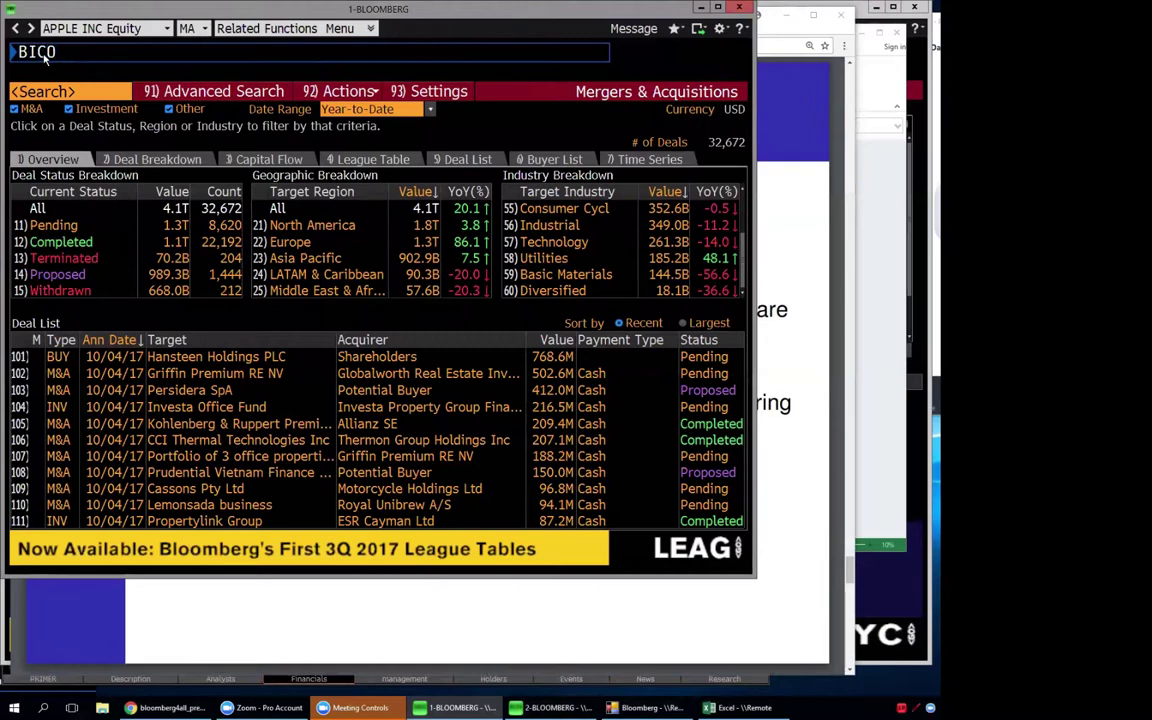
pyautogui.press('Return')
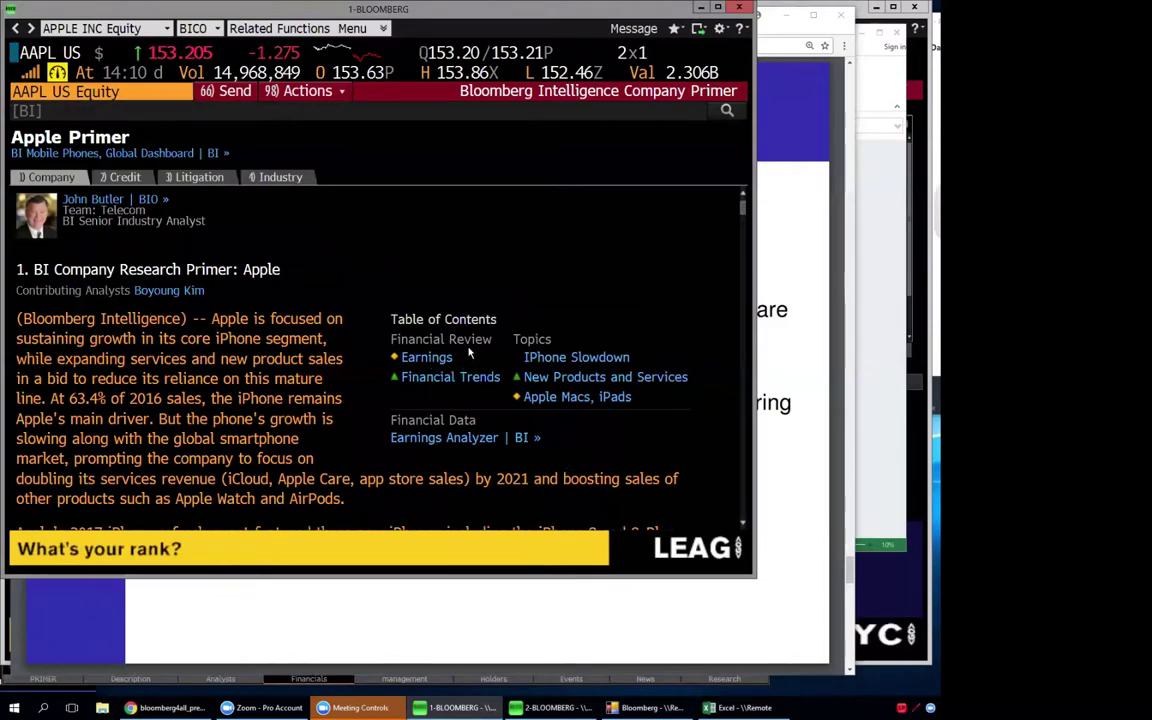
pyautogui.scroll(-3, 587, 288)
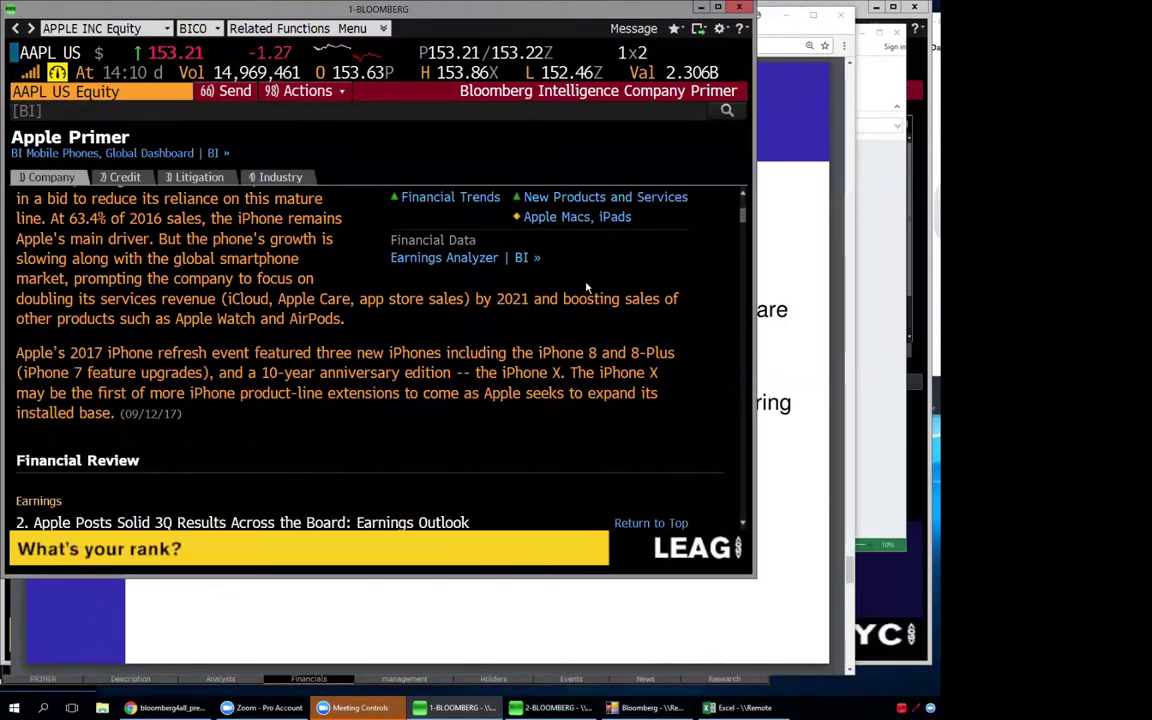
pyautogui.scroll(-20, 587, 288)
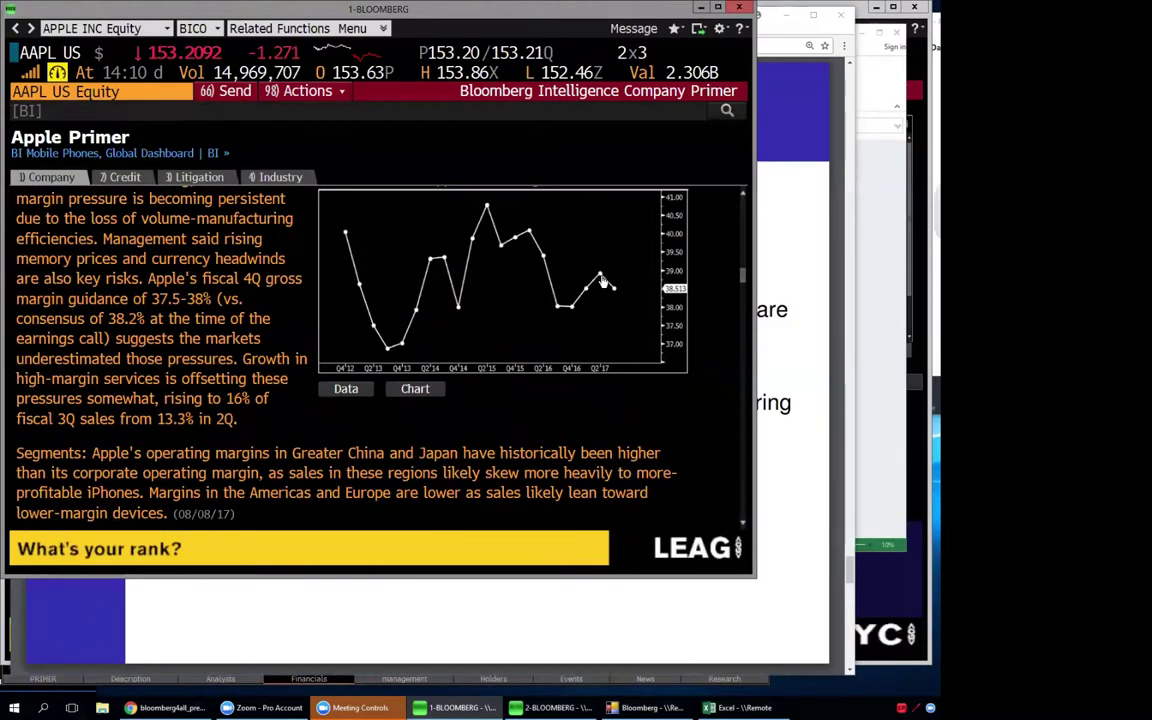
pyautogui.scroll(-20, 603, 283)
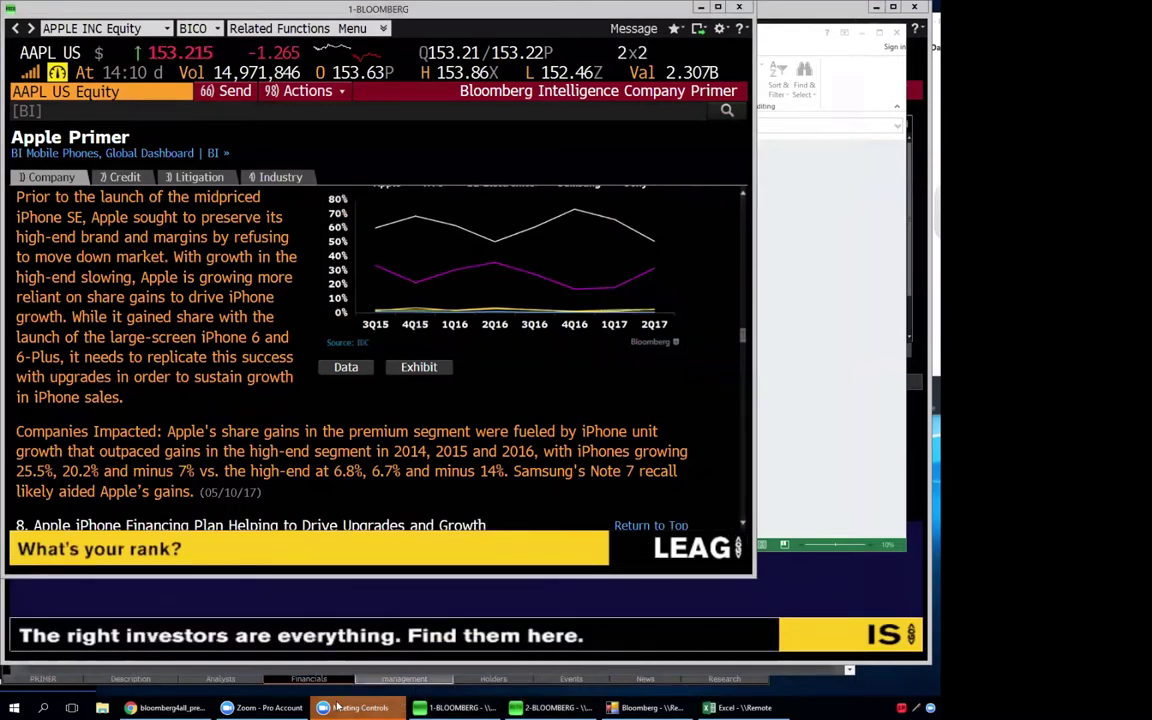
pyautogui.click(165, 707)
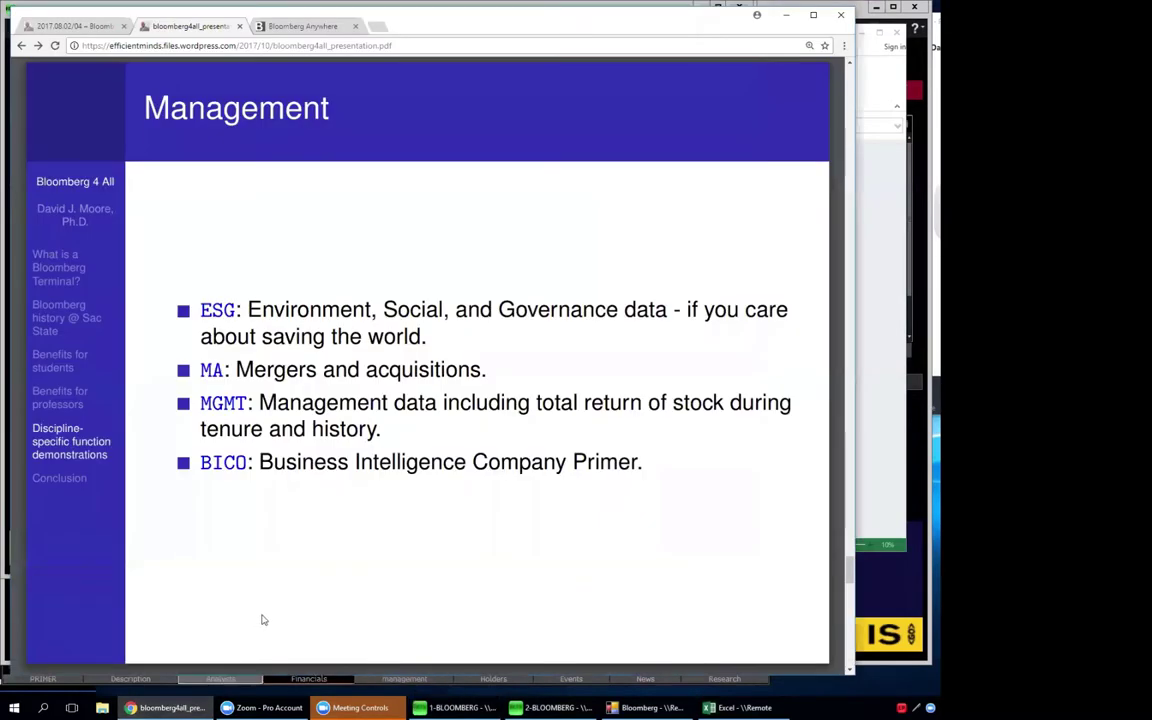
# Advance the slides to Marketing and run AAPL Equity SPLC in the second Bloomberg window
pyautogui.press('pagedown')
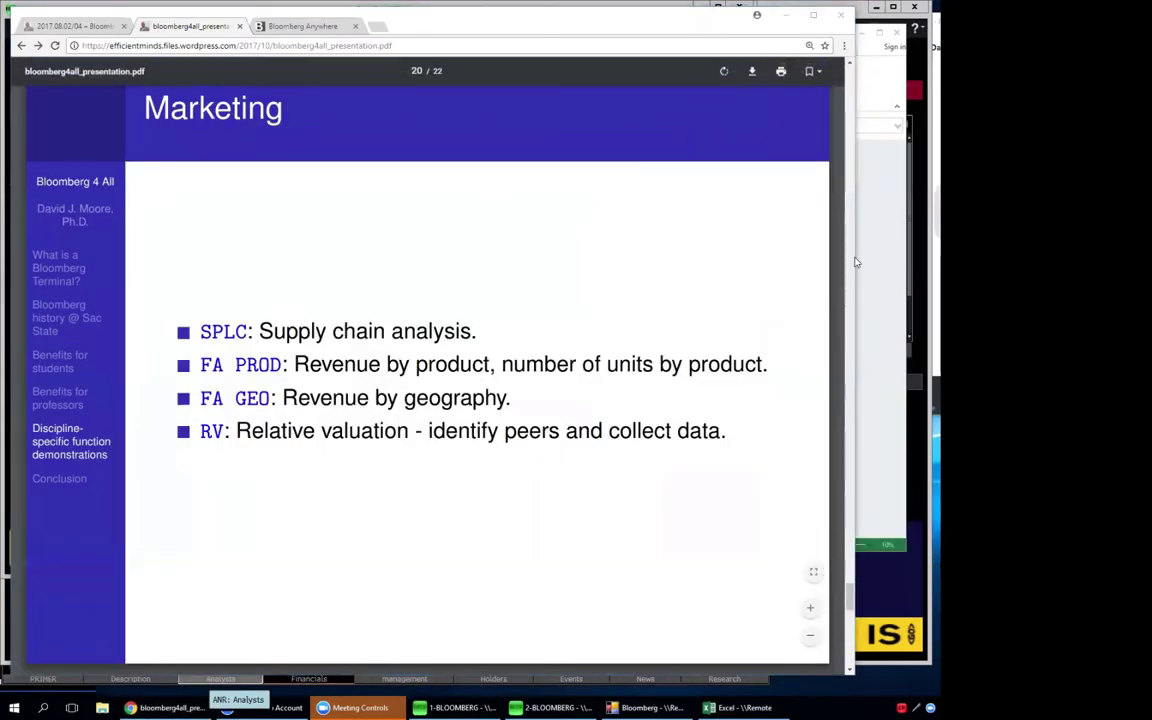
pyautogui.click(915, 328)
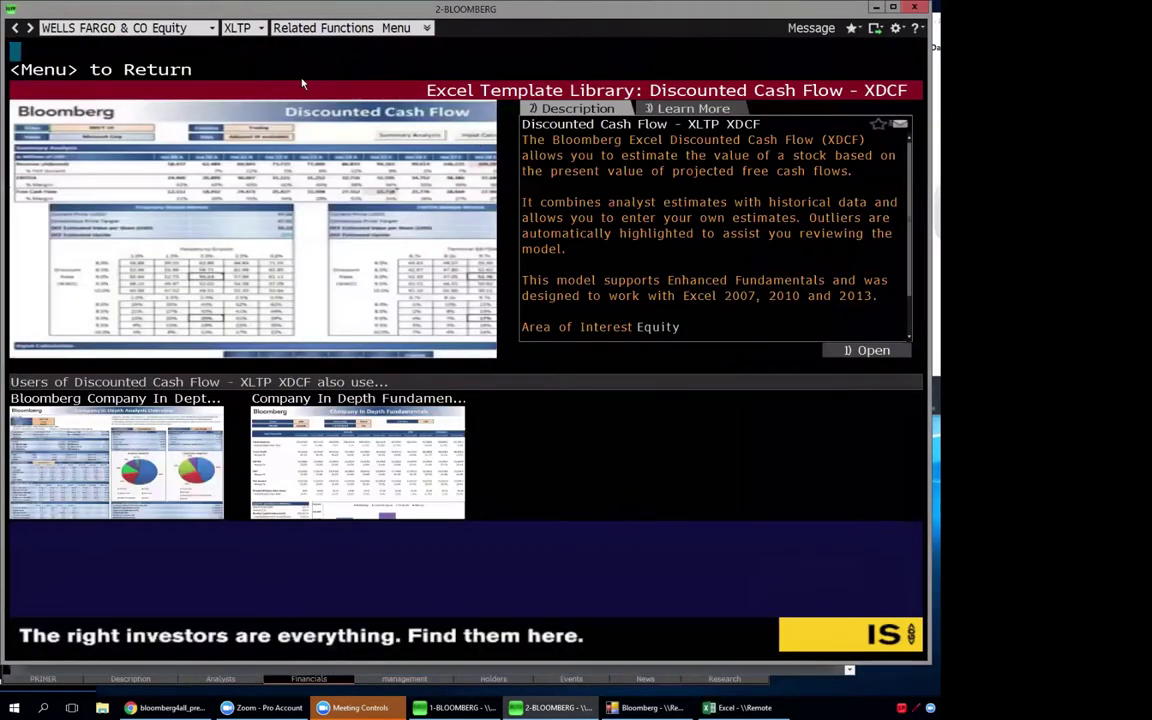
pyautogui.write('SPLC')
pyautogui.press('Return')
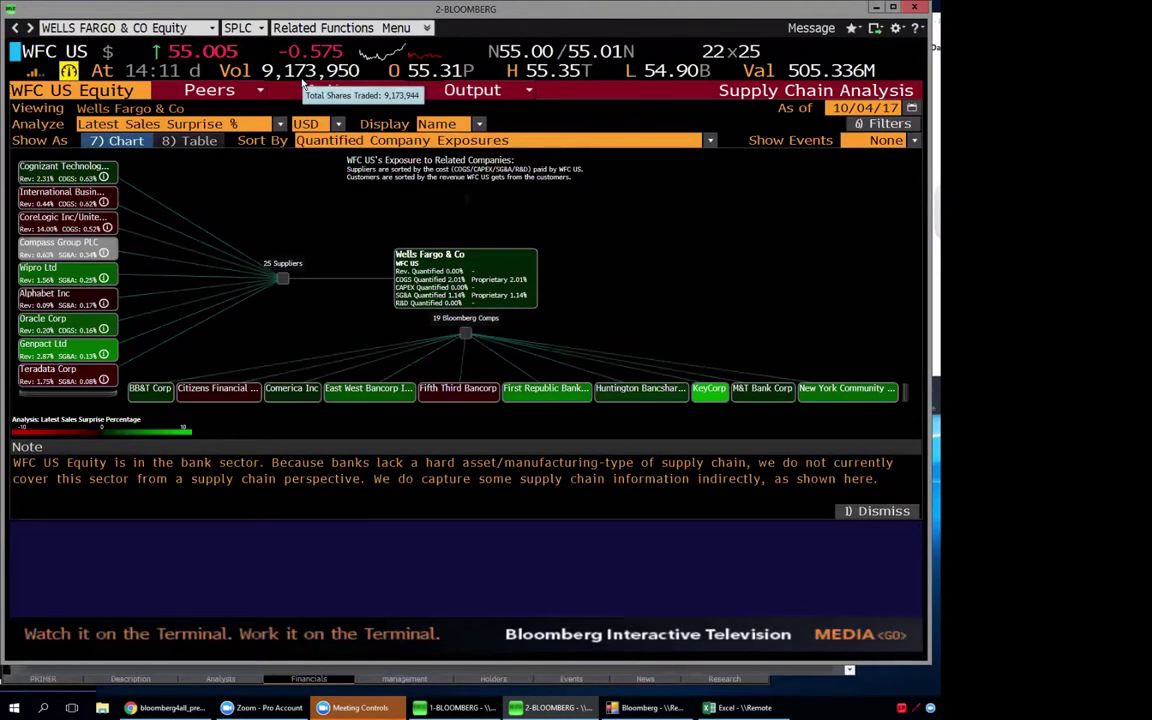
pyautogui.write('AAPL')
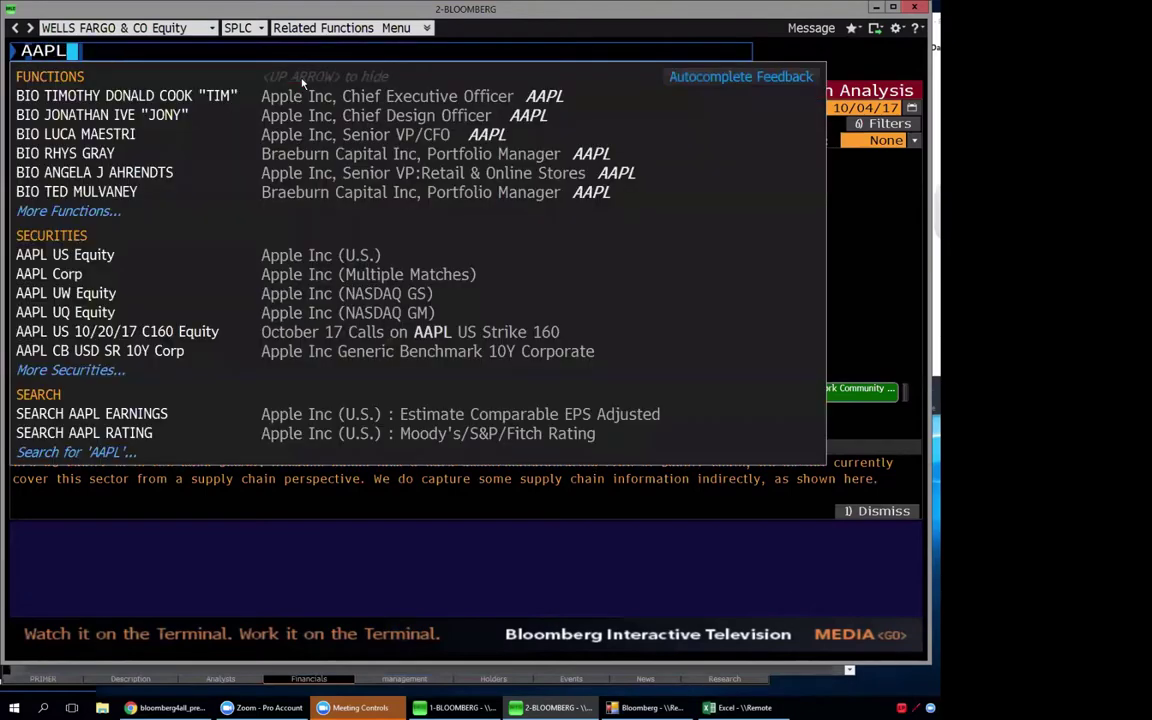
pyautogui.press('F8')
pyautogui.write('SPLC')
pyautogui.press('Return')
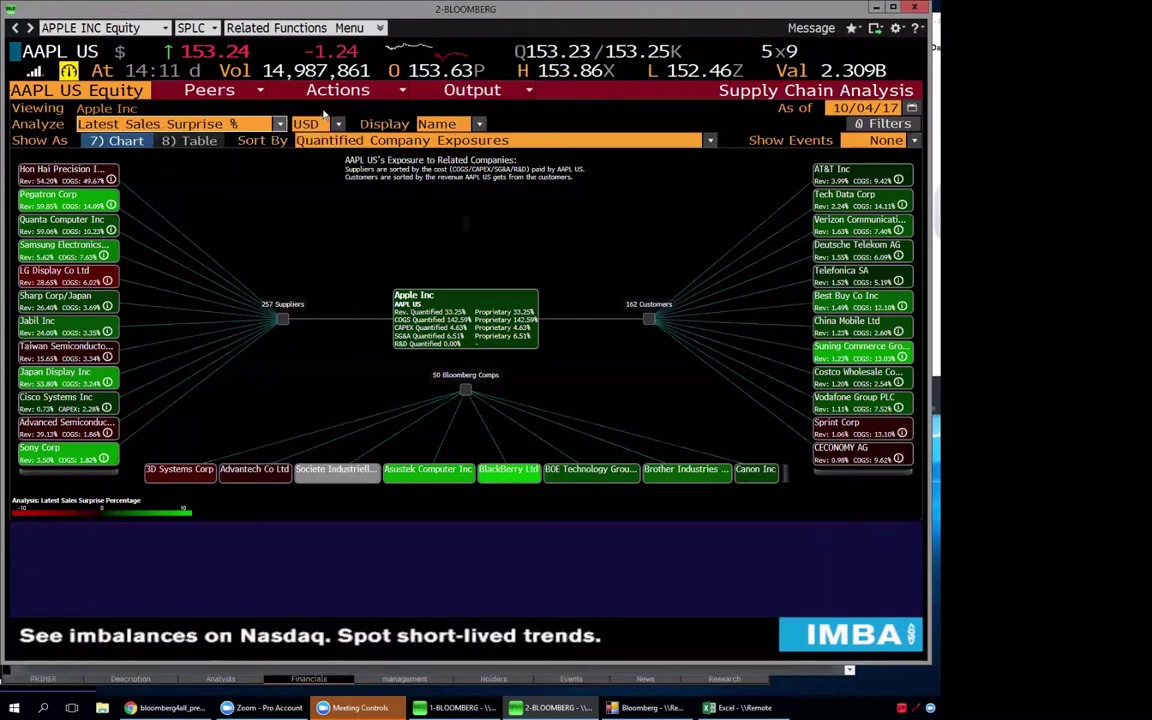
# Drill through suppliers Pegatron Corp, Dow Chemical and Olin Corp, then switch back to the slides
pyautogui.click(48, 201)
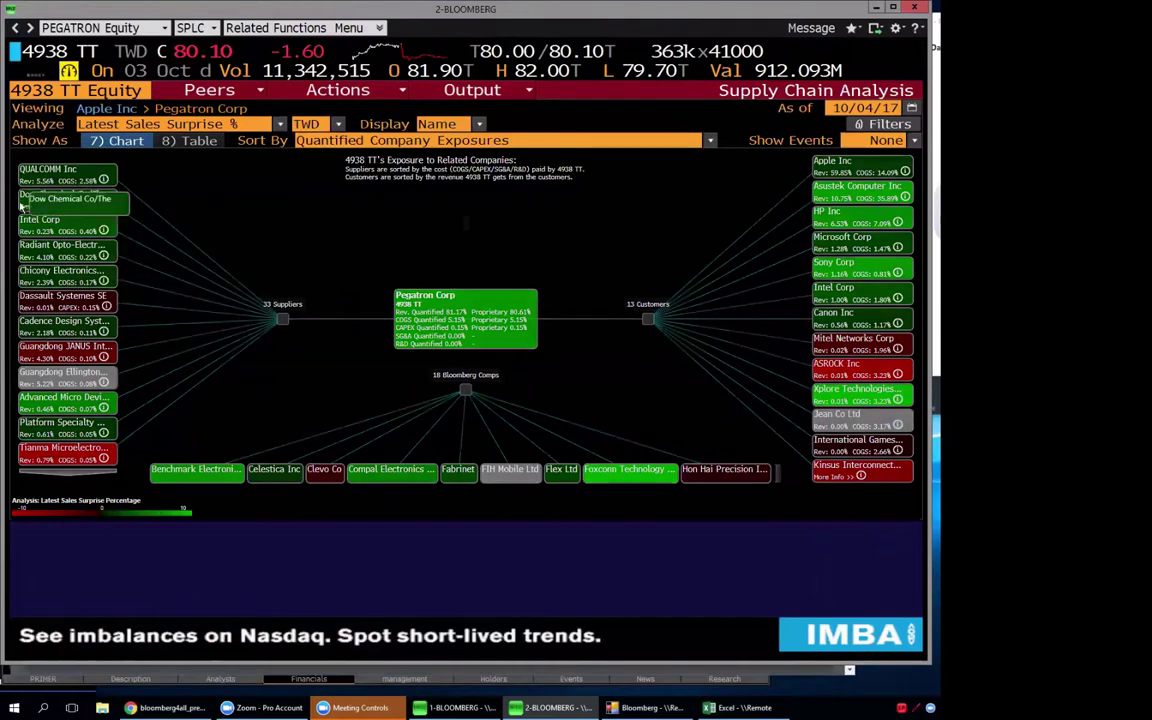
pyautogui.click(22, 204)
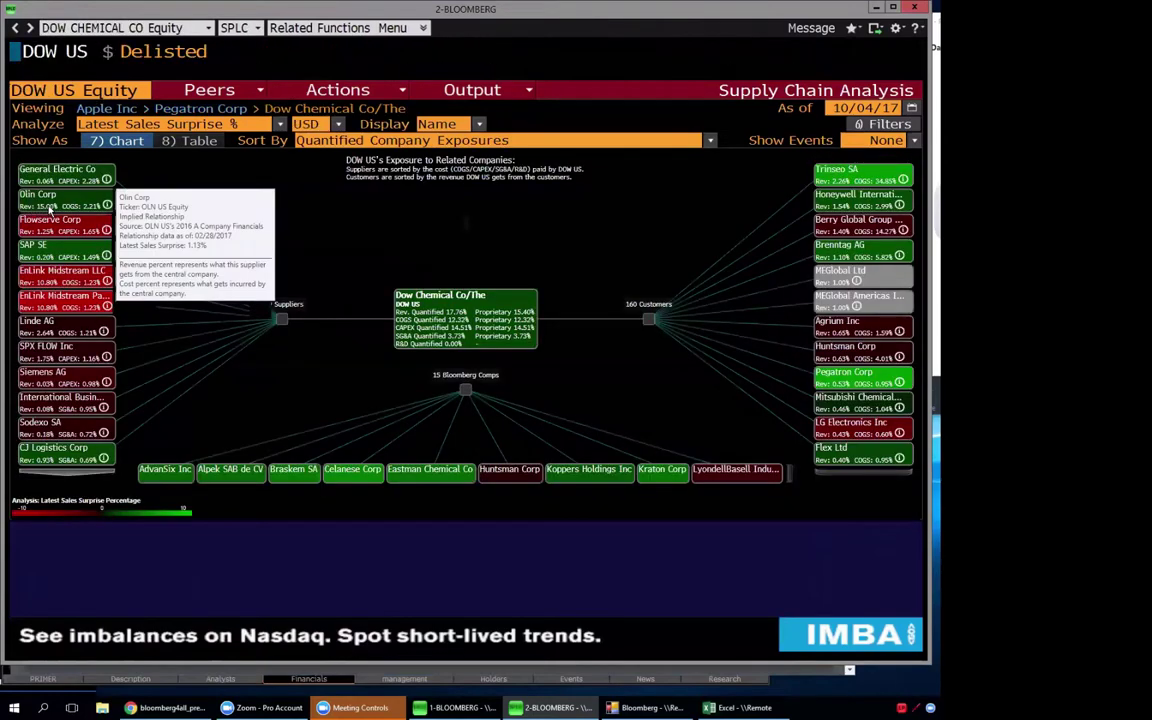
pyautogui.click(42, 207)
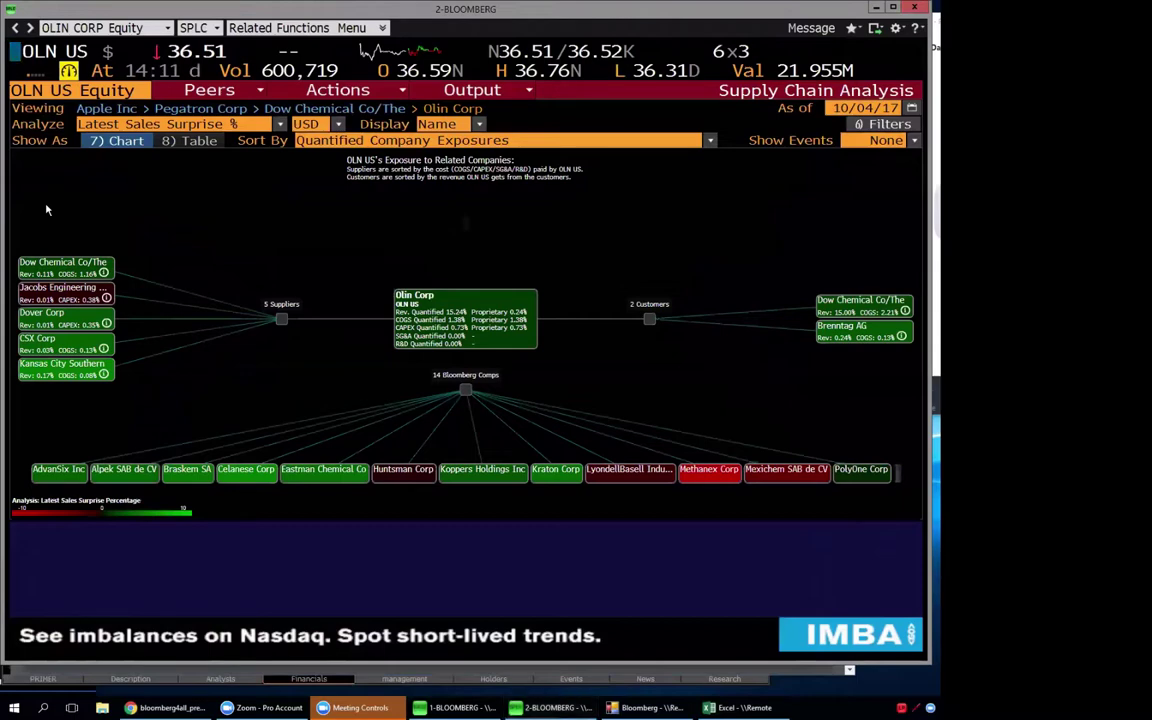
pyautogui.hotkey('alt', 'Tab')
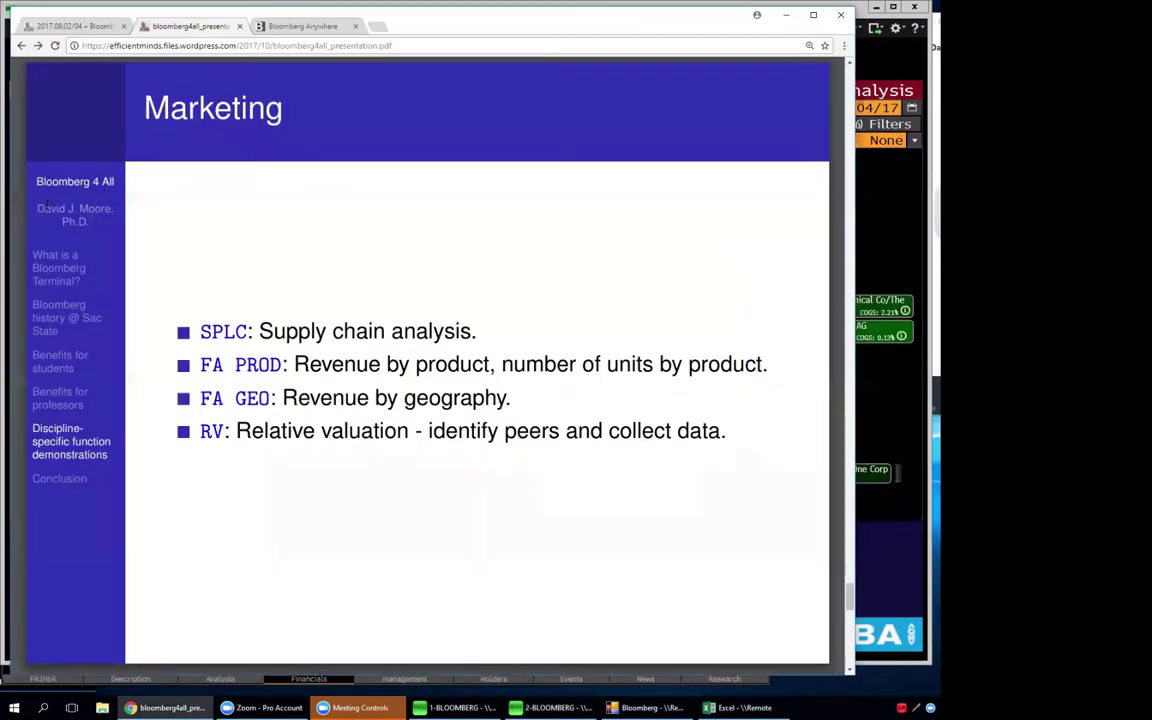
# Show Apple's revenue by product with AAPL Equity FA PROD, then switch to 12) By Geography
pyautogui.moveTo(335, 8)
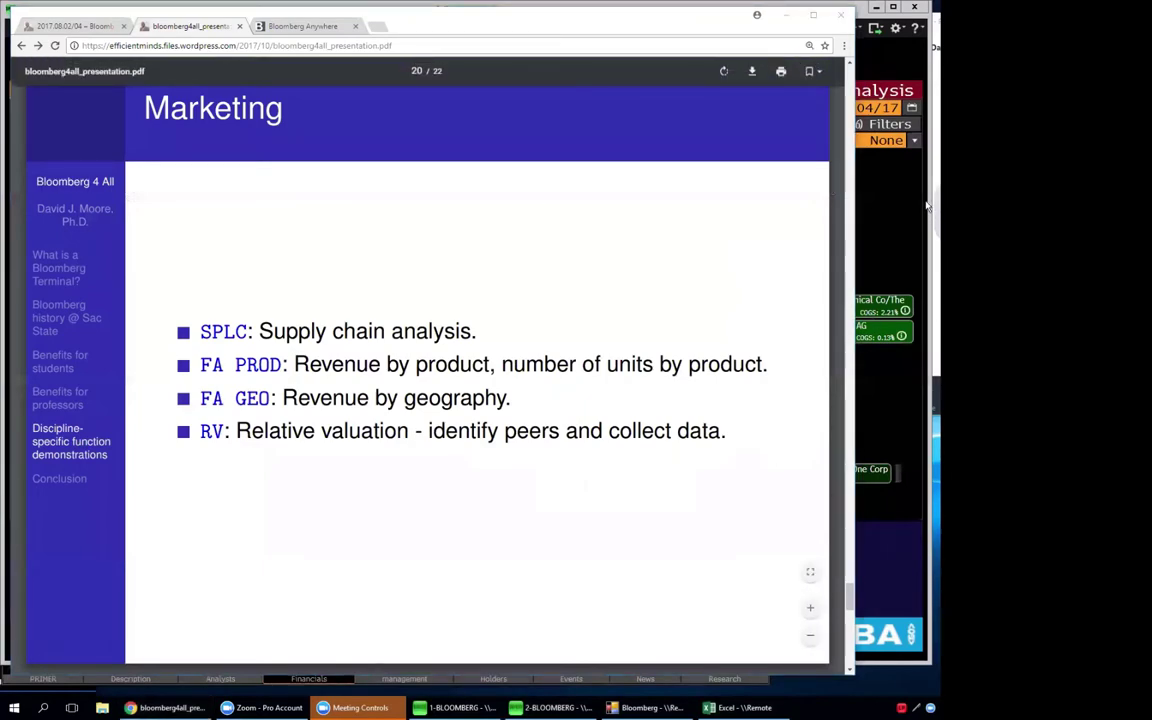
pyautogui.click(867, 200)
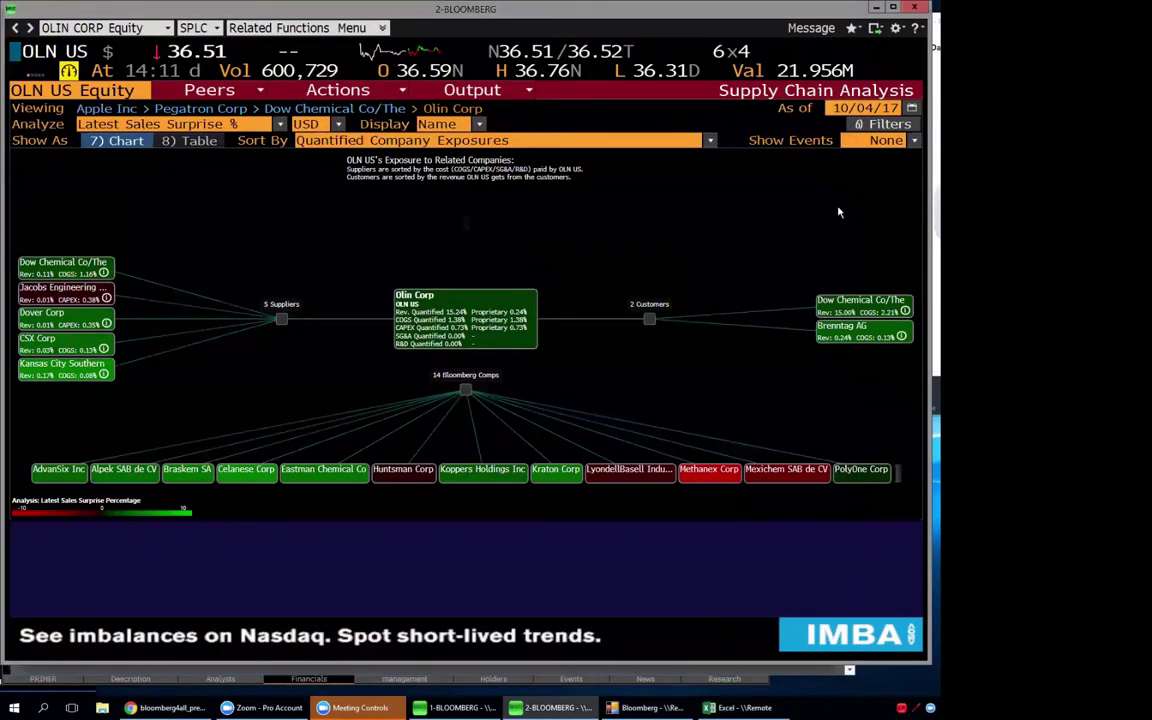
pyautogui.write('AAPL')
pyautogui.press('F8')
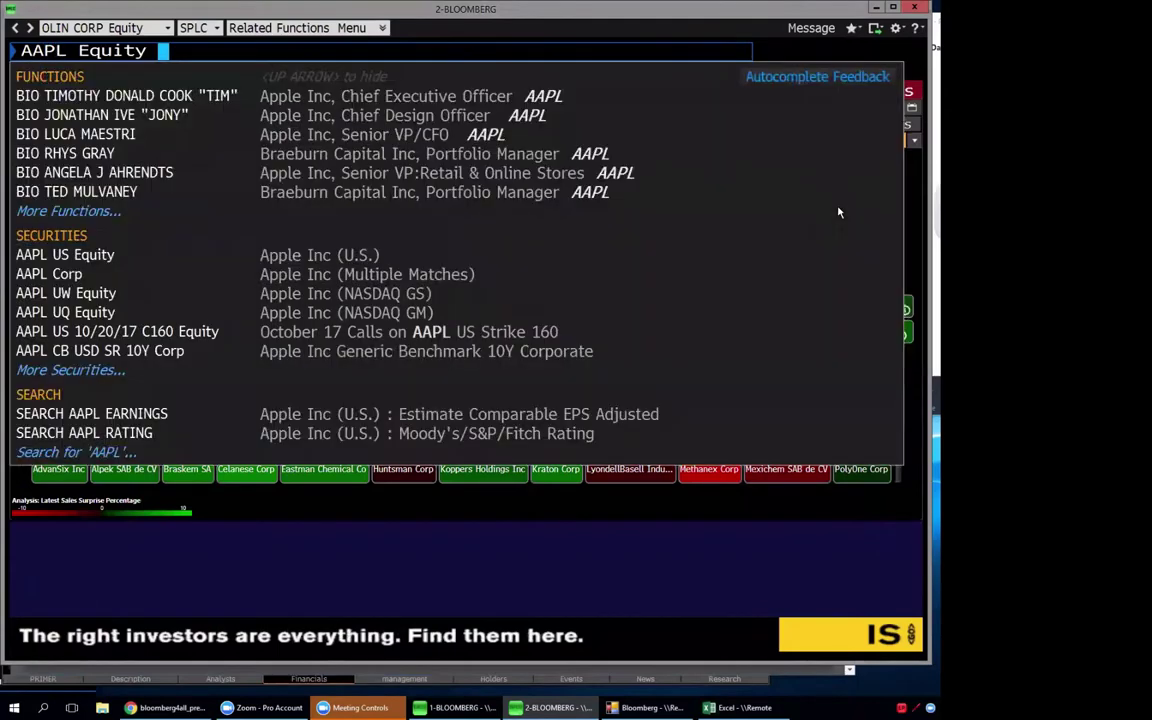
pyautogui.write('FA PROD')
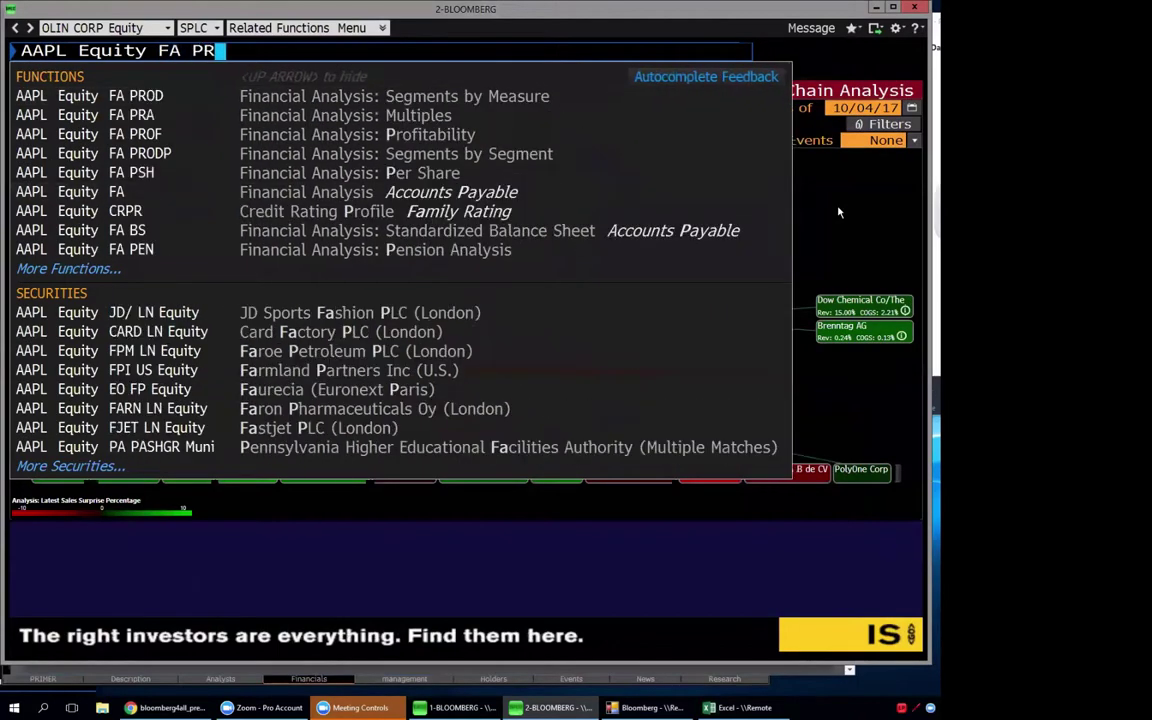
pyautogui.press('Return')
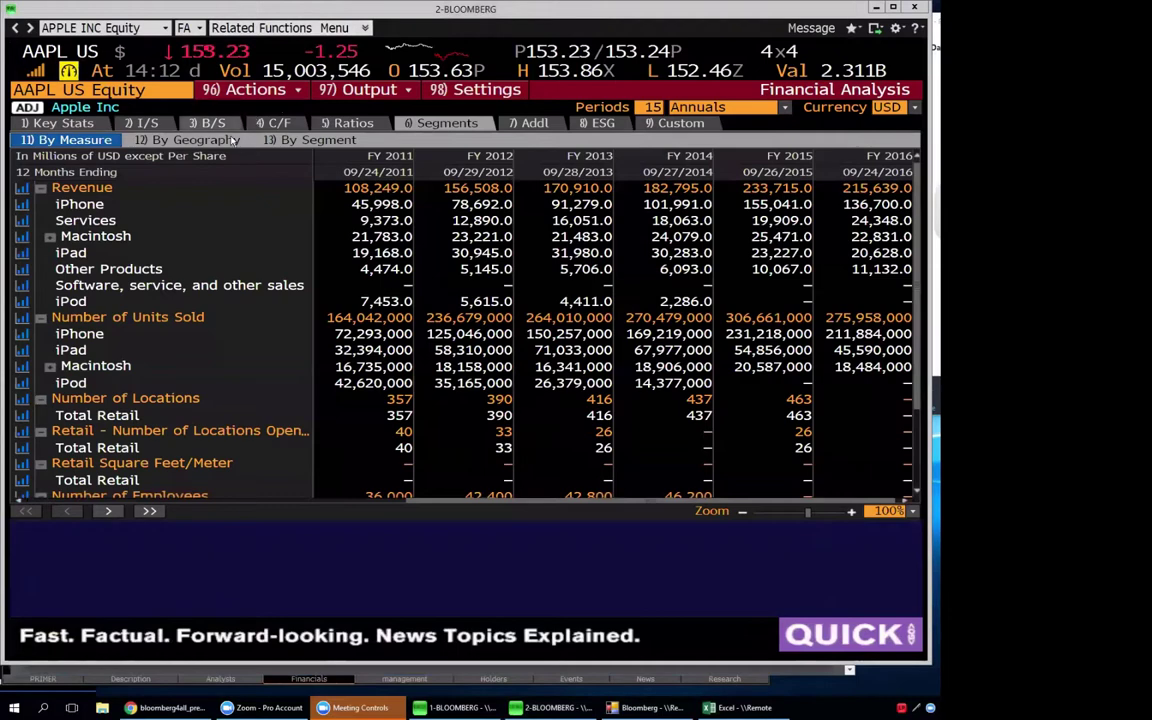
pyautogui.write('12')
pyautogui.press('Return')
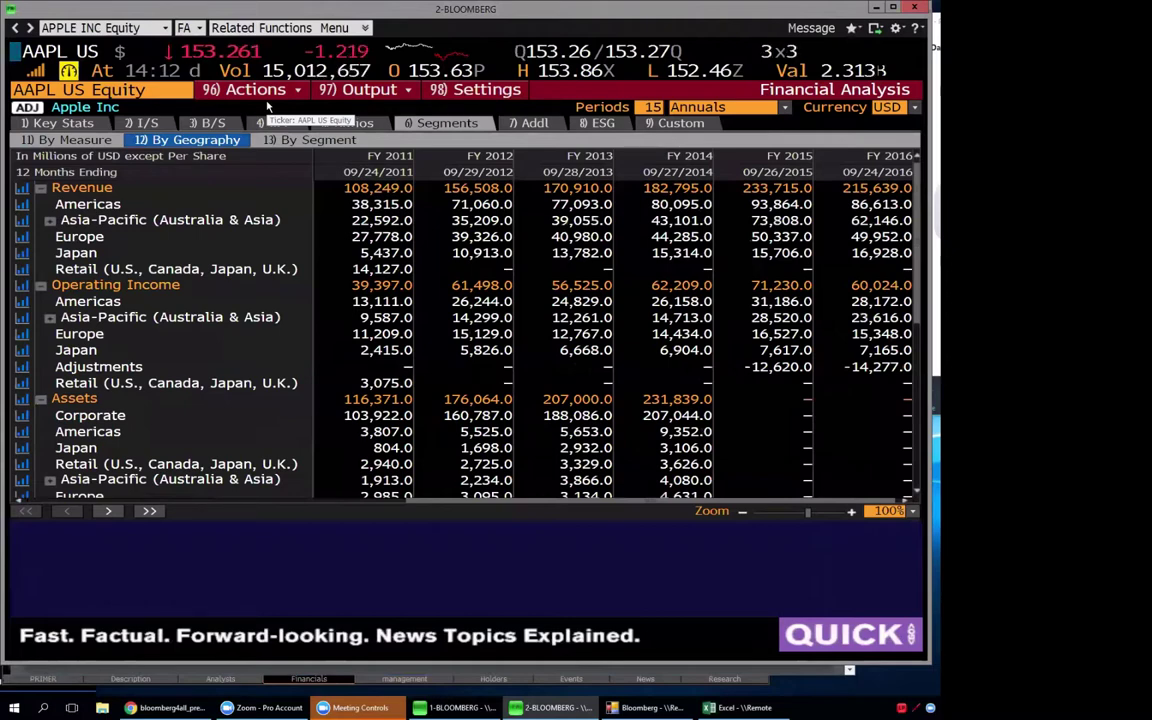
# Advance the Chrome slide deck to the final 22/22 summary slide
pyautogui.hotkey('alt', 'Tab')
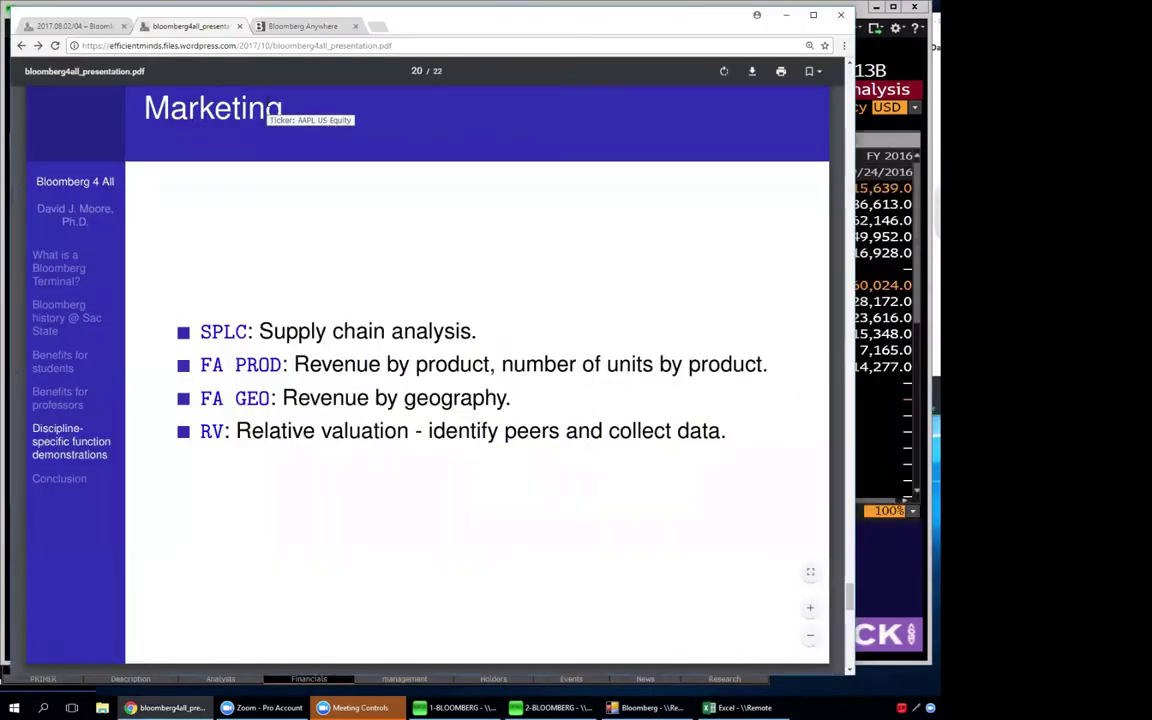
pyautogui.press('Right')
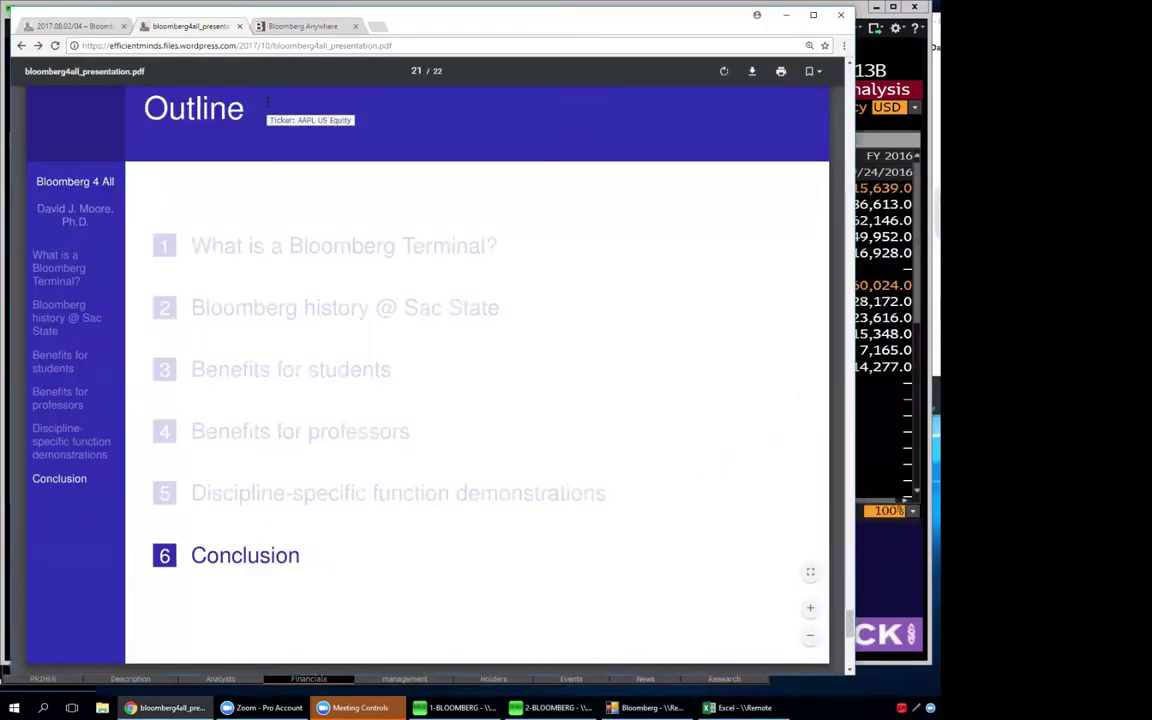
pyautogui.press('Right')
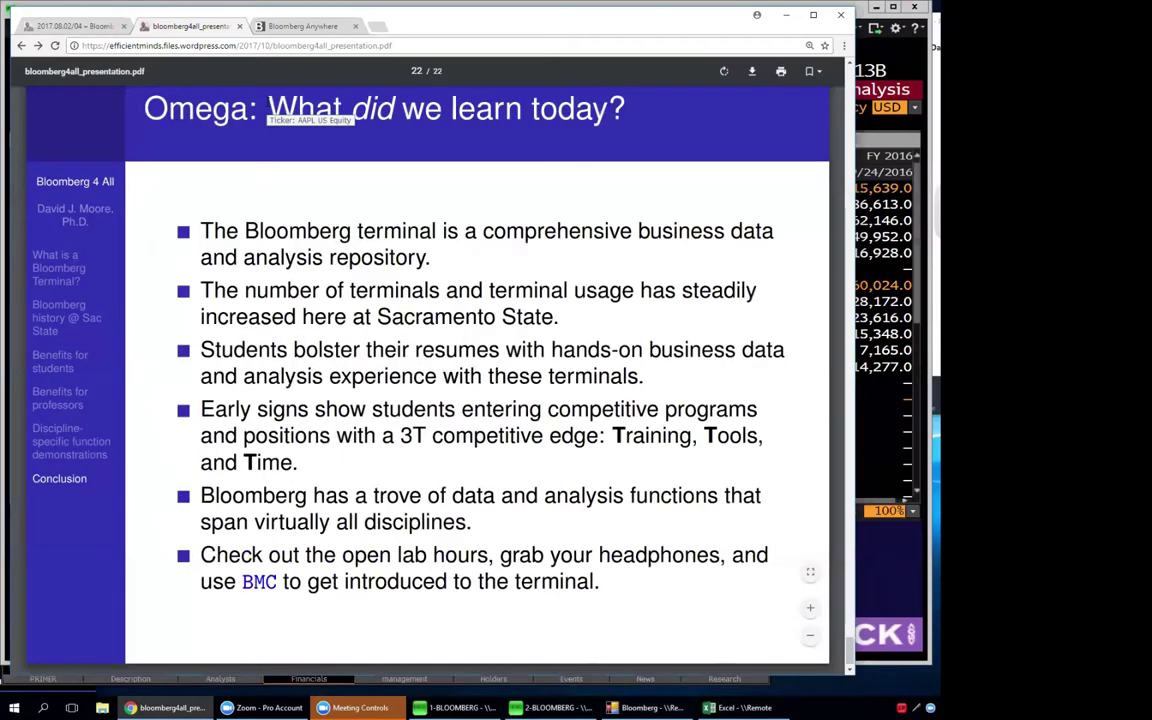